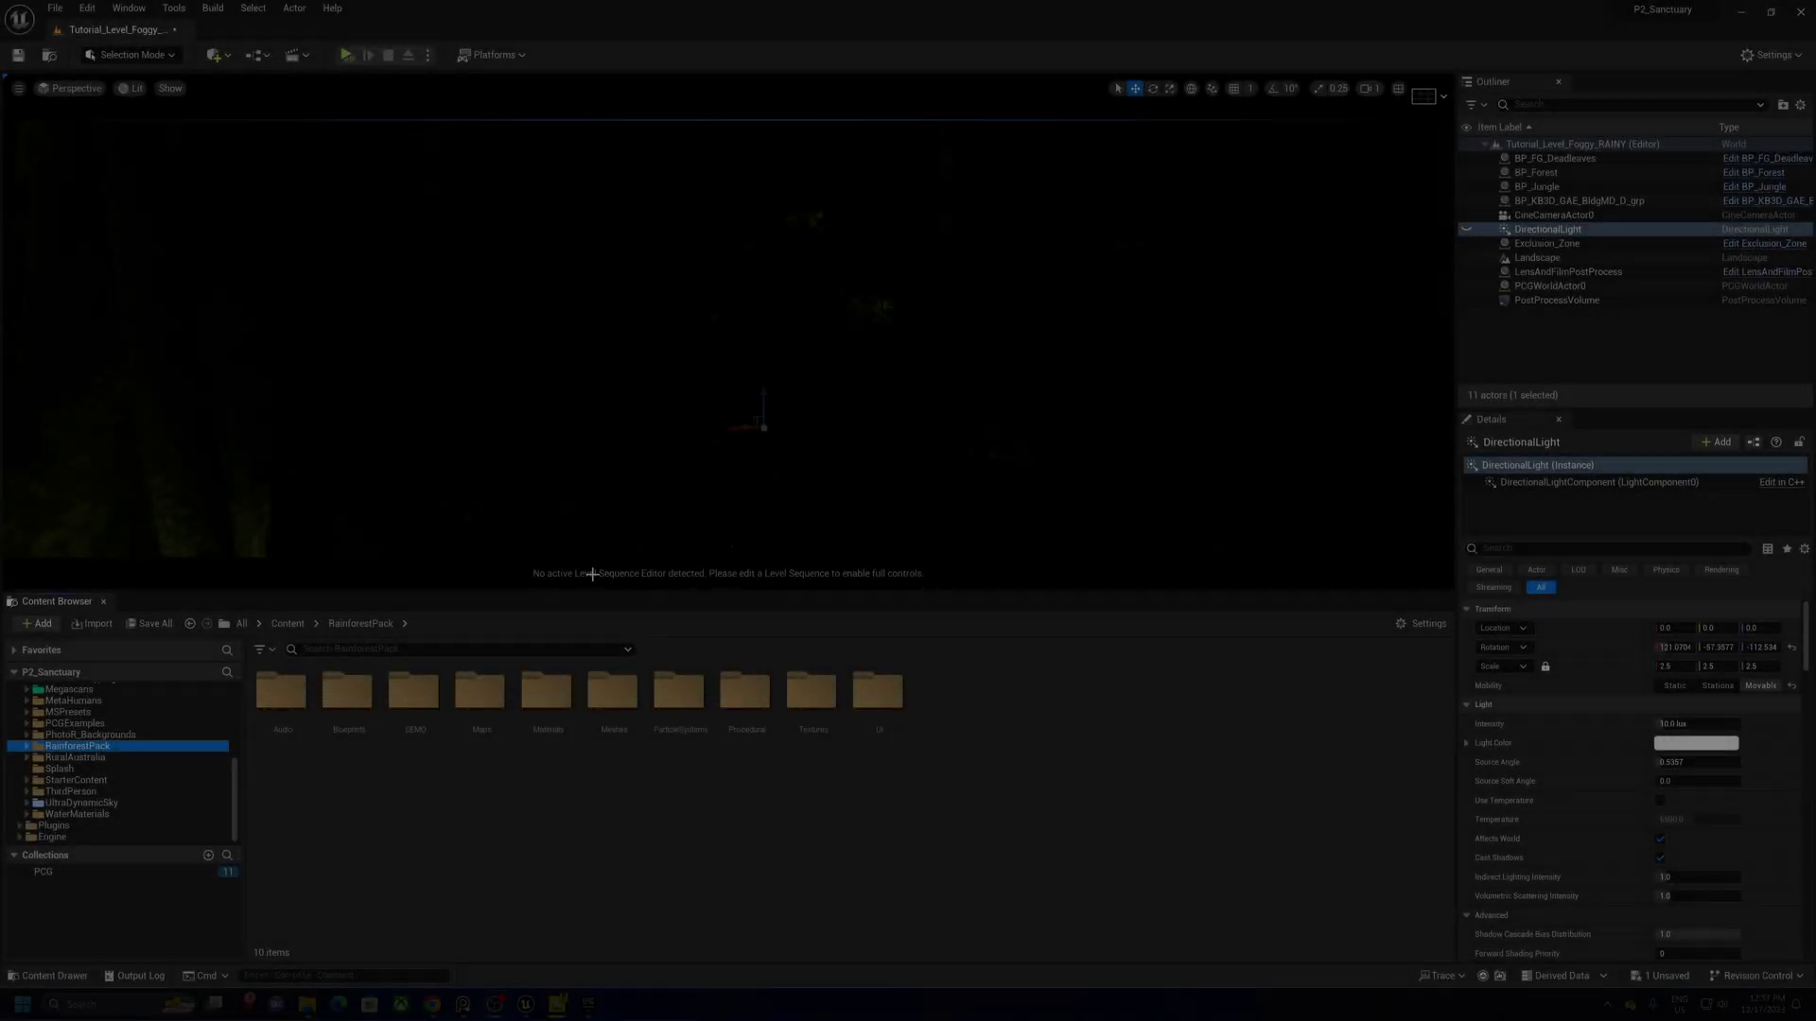
Inspect the forest scene in Unlit view mode and return the viewport to Lit.
{"action": "left_click", "coordinate": [135, 89]}
{"action": "left_click", "coordinate": [127, 134]}
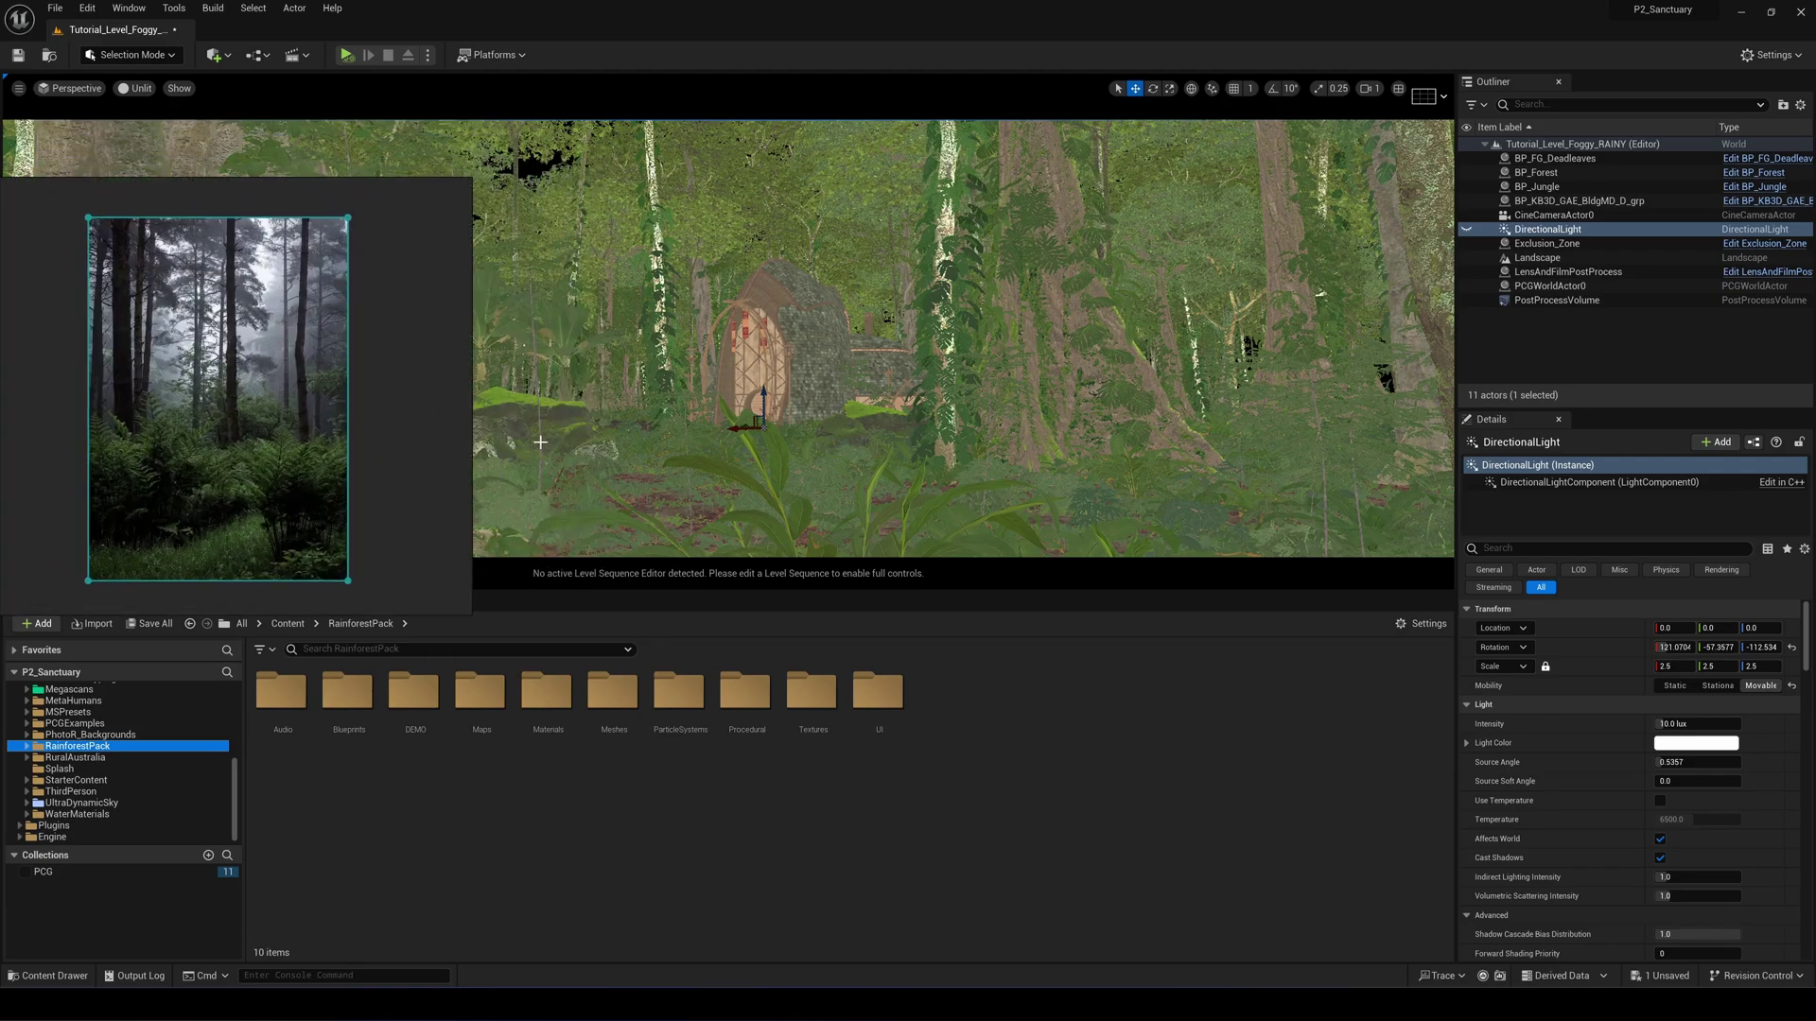
{"action": "left_click", "coordinate": [140, 90]}
{"action": "left_click", "coordinate": [142, 123]}
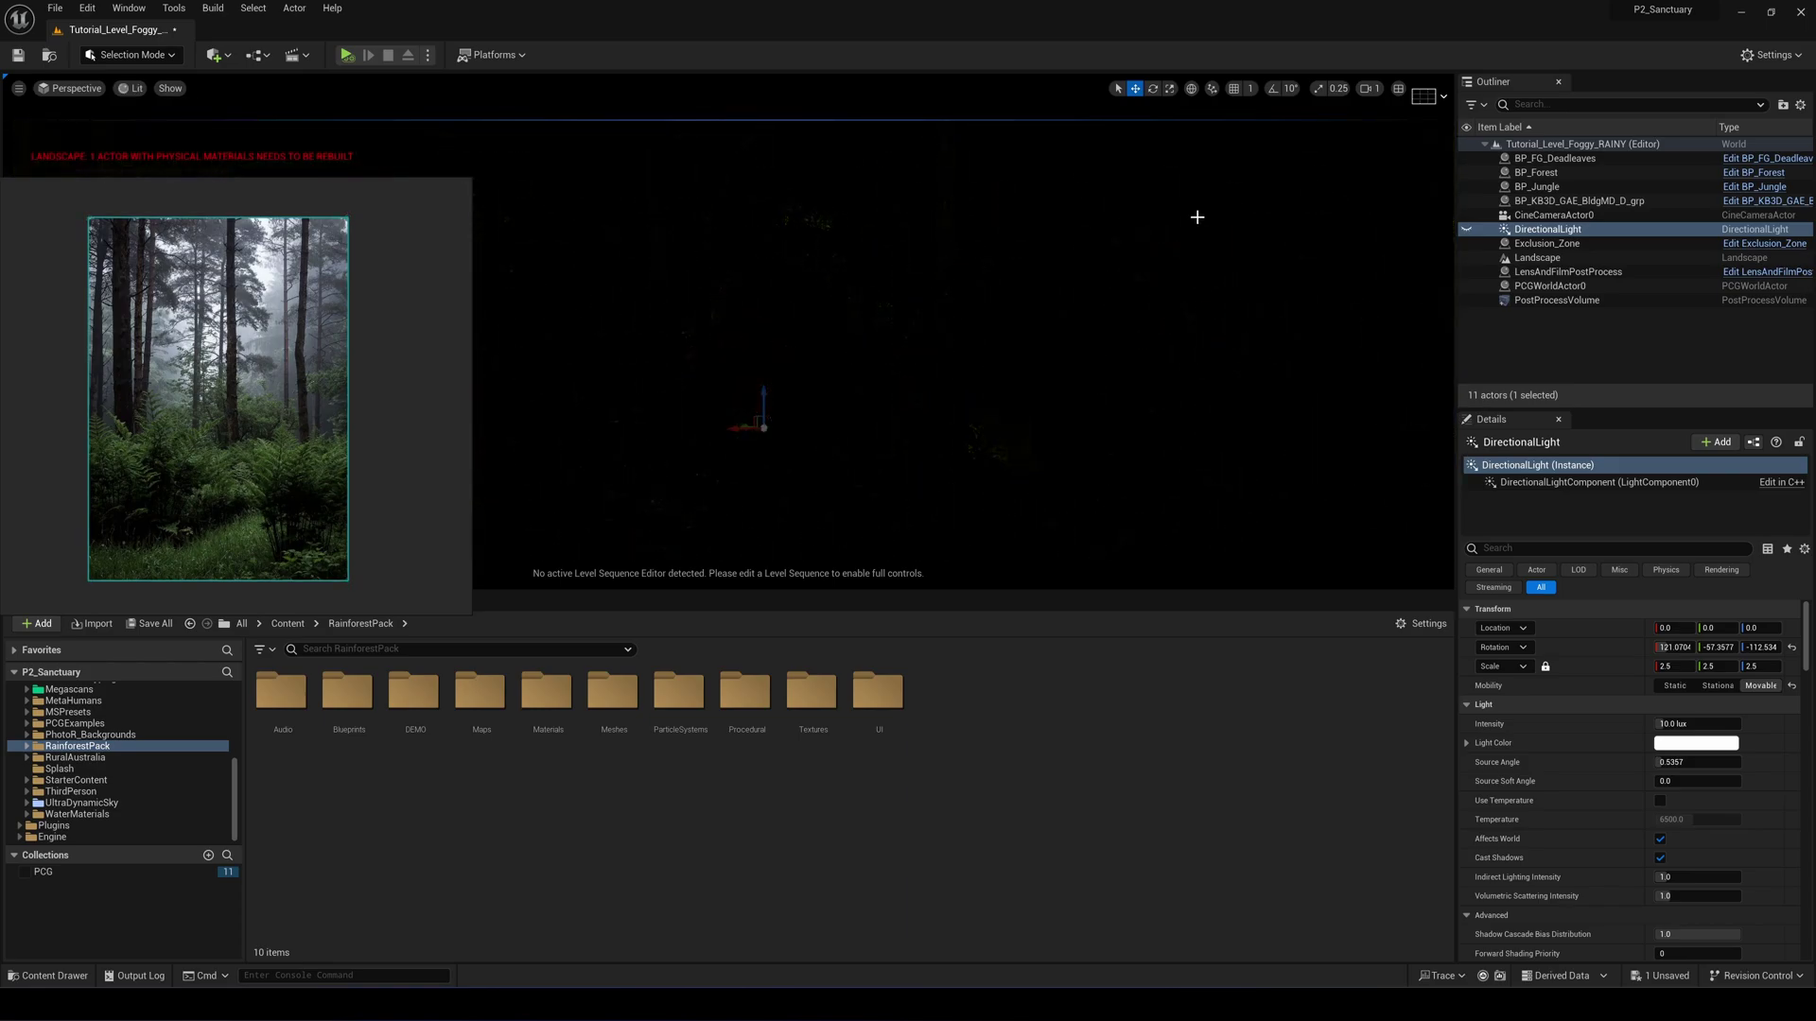
Make the hidden DirectionalLight visible in the level.
{"action": "left_click", "coordinate": [1467, 230]}
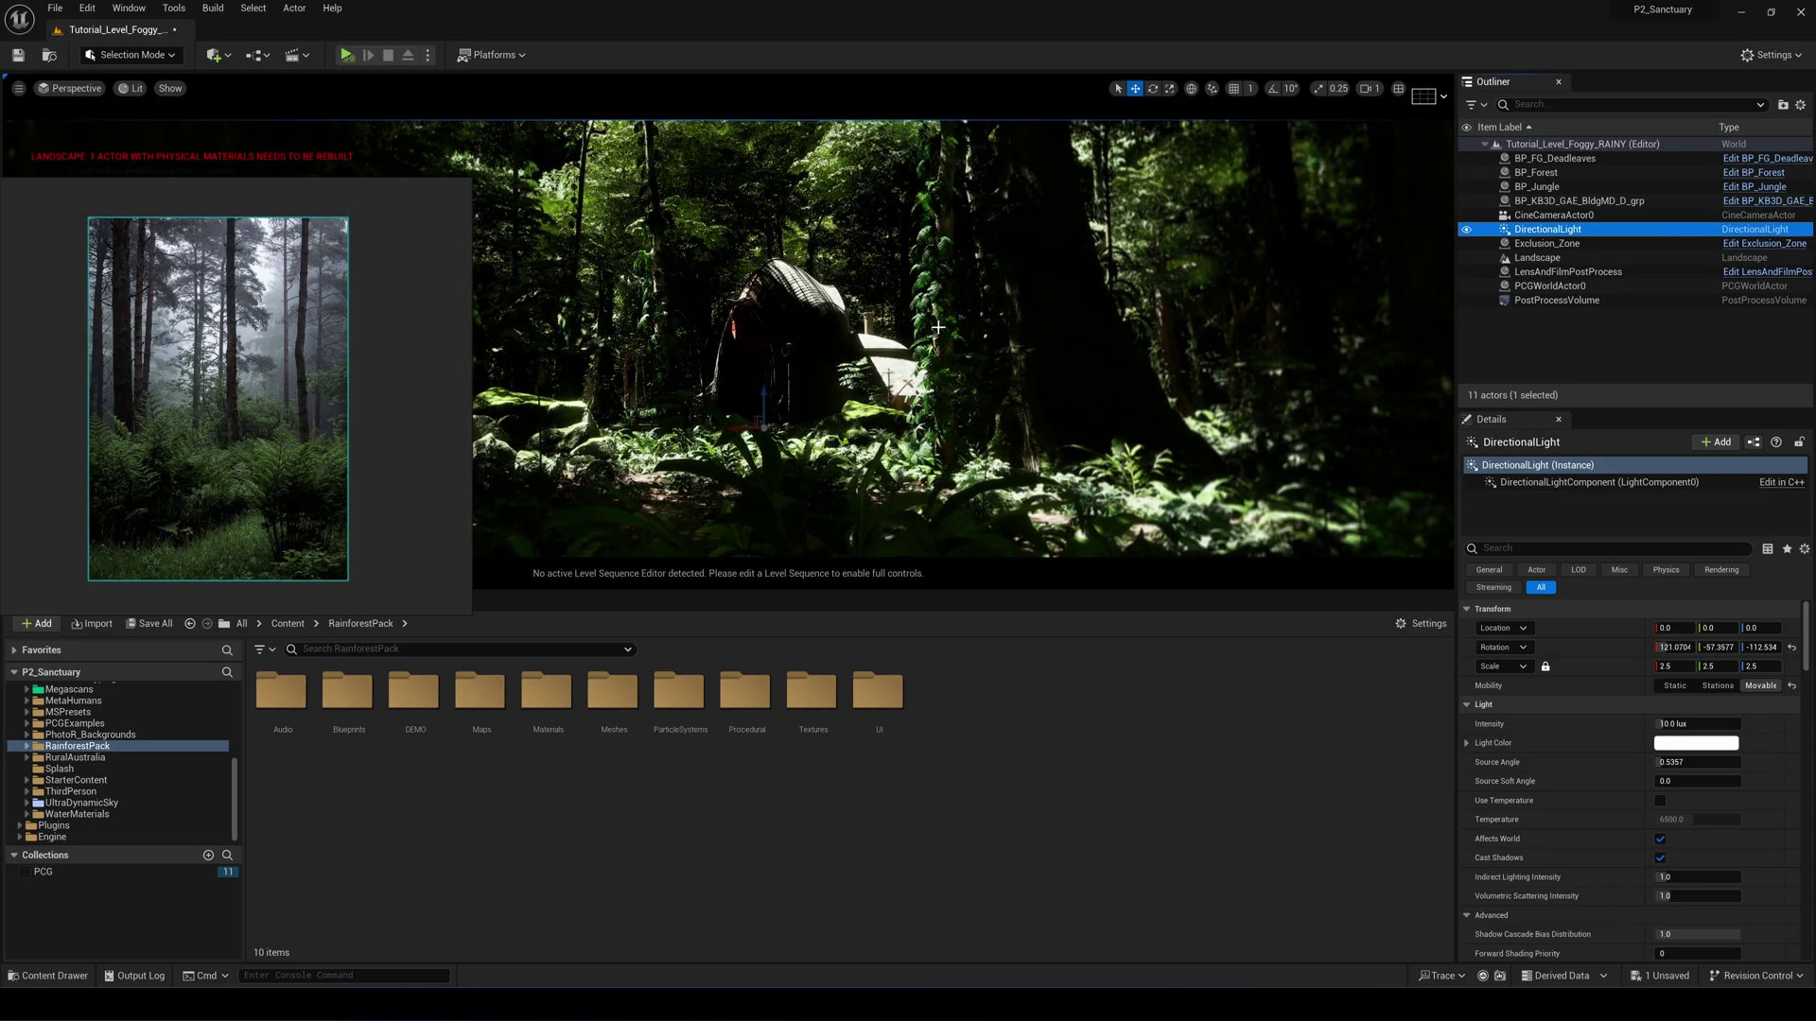
Add a sky light, sky atmosphere and height fog with the Env. Light Mixer, and reposition the forest reference image beside the hut.
{"action": "left_click", "coordinate": [129, 8]}
{"action": "mouse_move", "coordinate": [193, 122]}
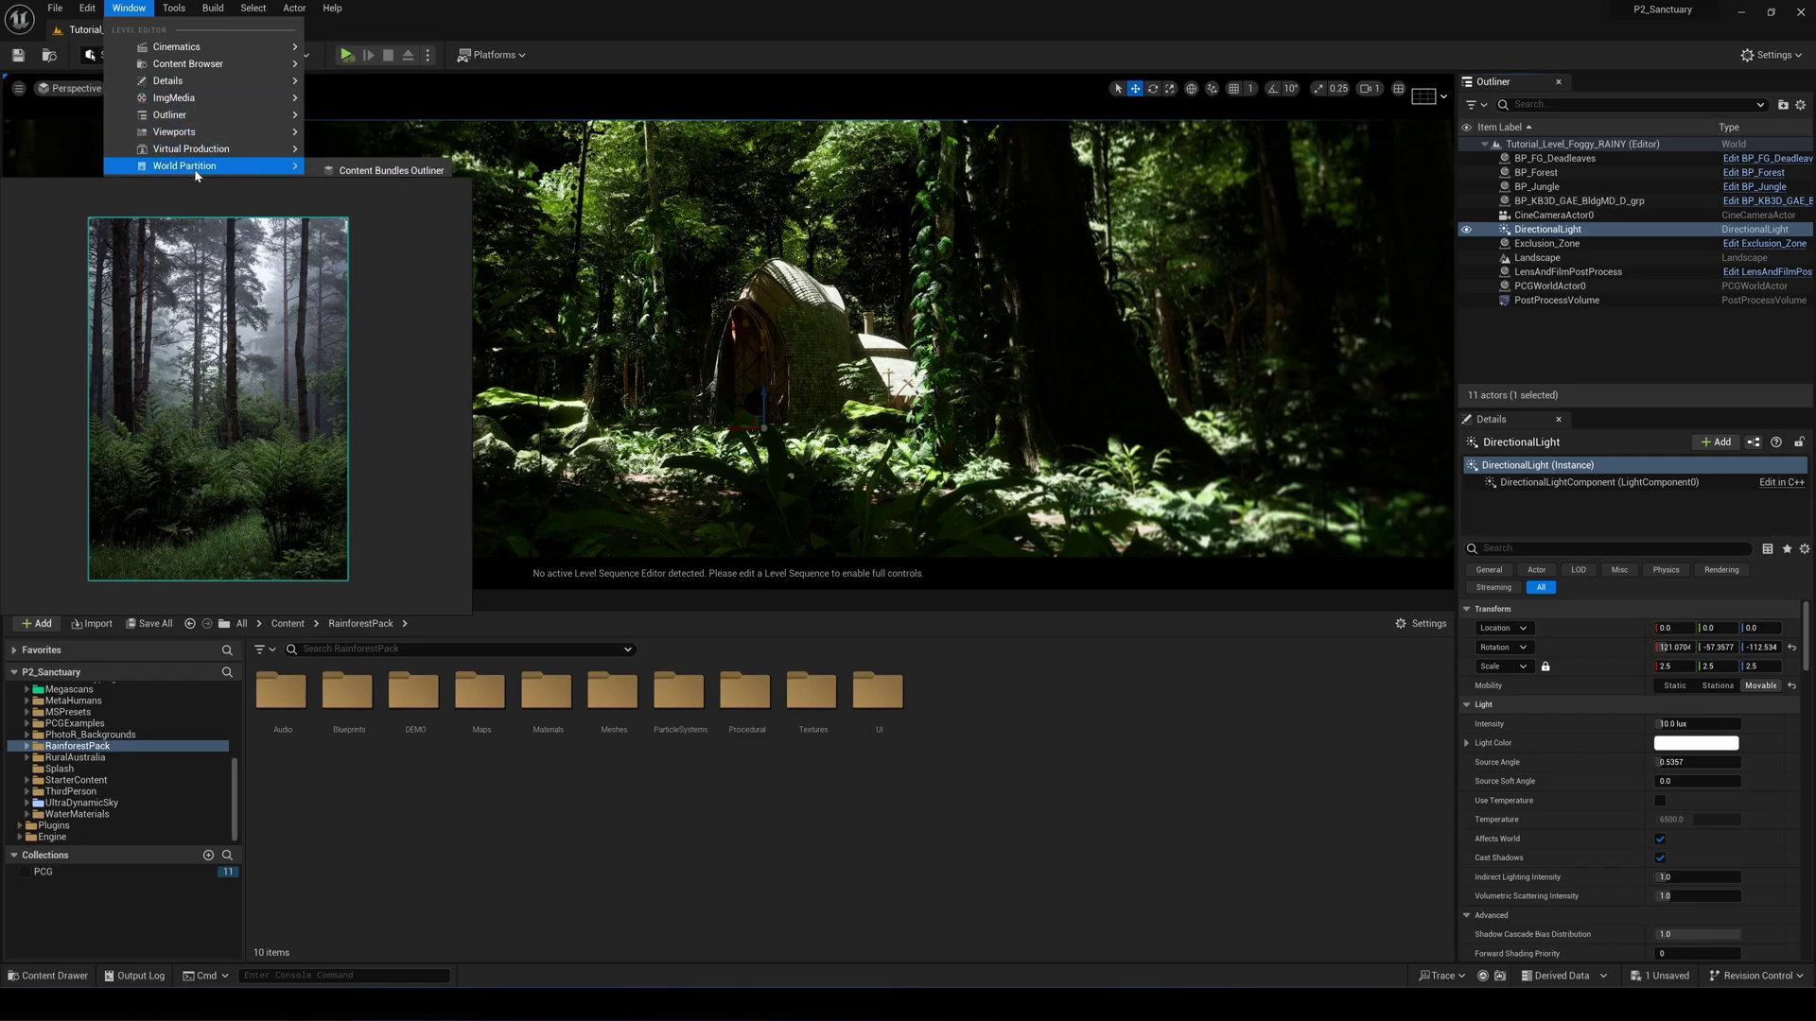
{"action": "right_click_drag", "start_coordinate": [202, 227], "coordinate": [212, 353]}
{"action": "left_click", "coordinate": [129, 8]}
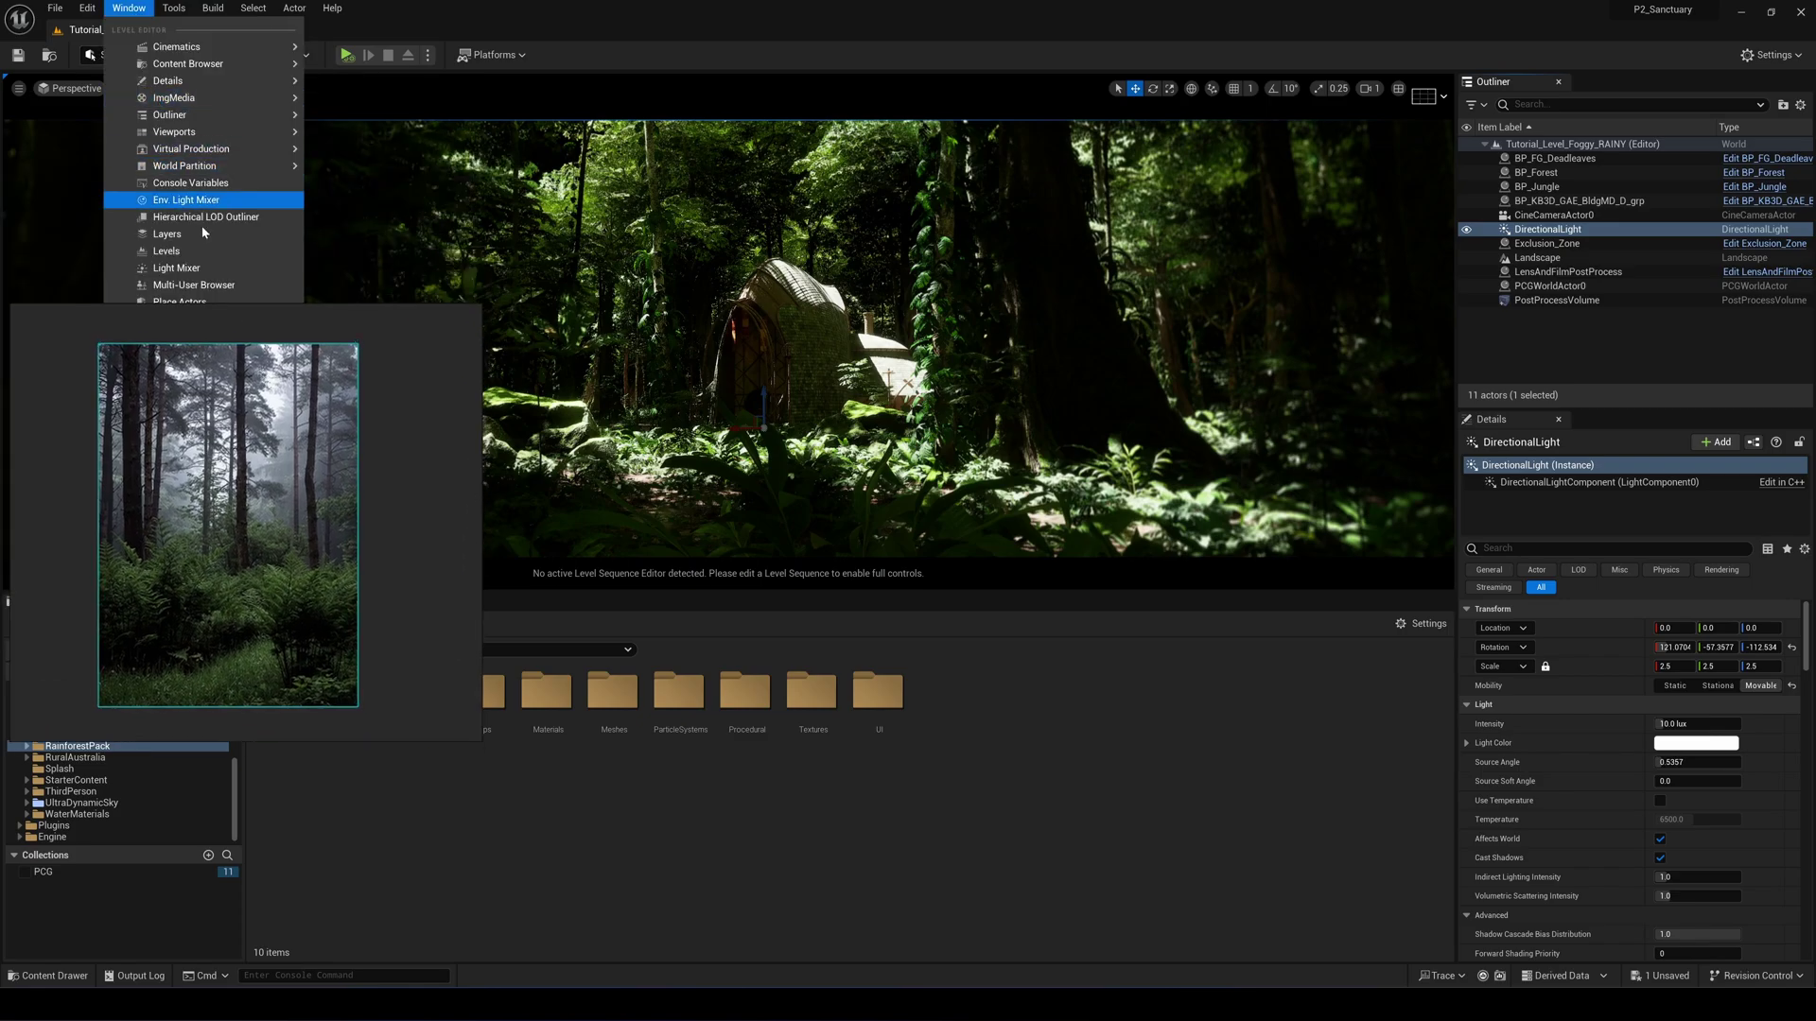
{"action": "left_click", "coordinate": [180, 199]}
{"action": "left_click", "coordinate": [753, 325]}
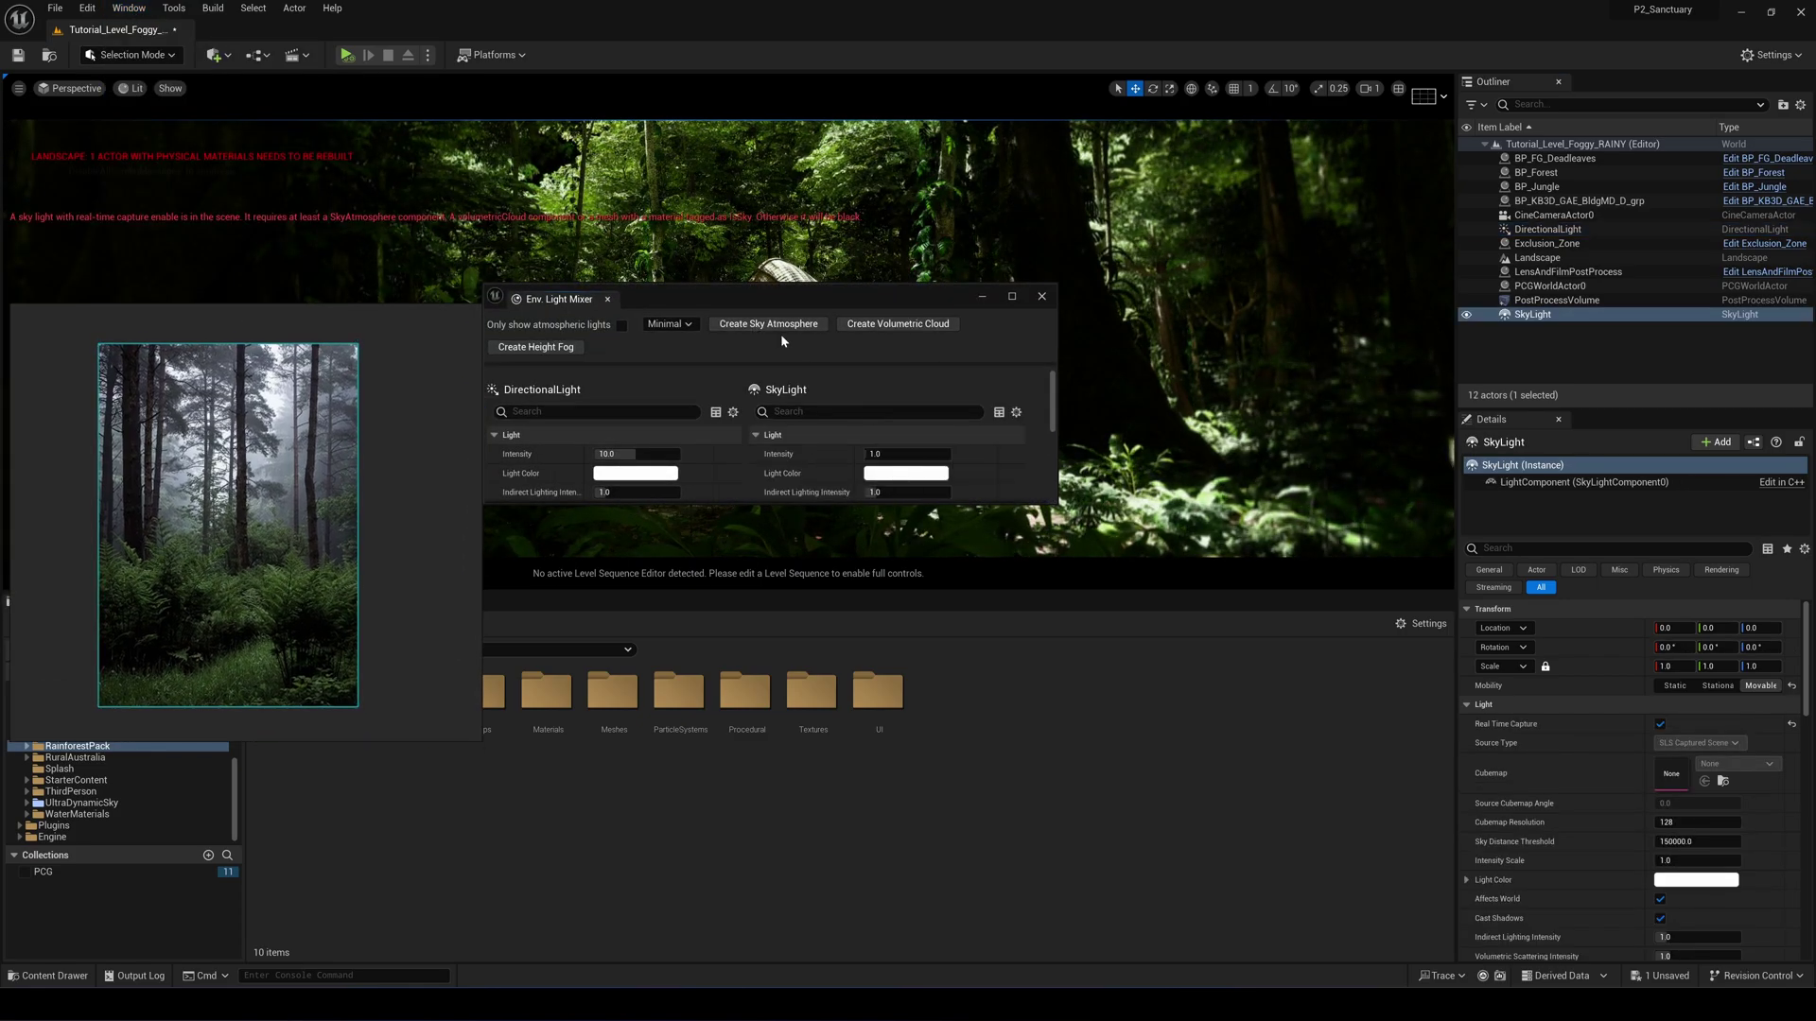
{"action": "left_click", "coordinate": [782, 325]}
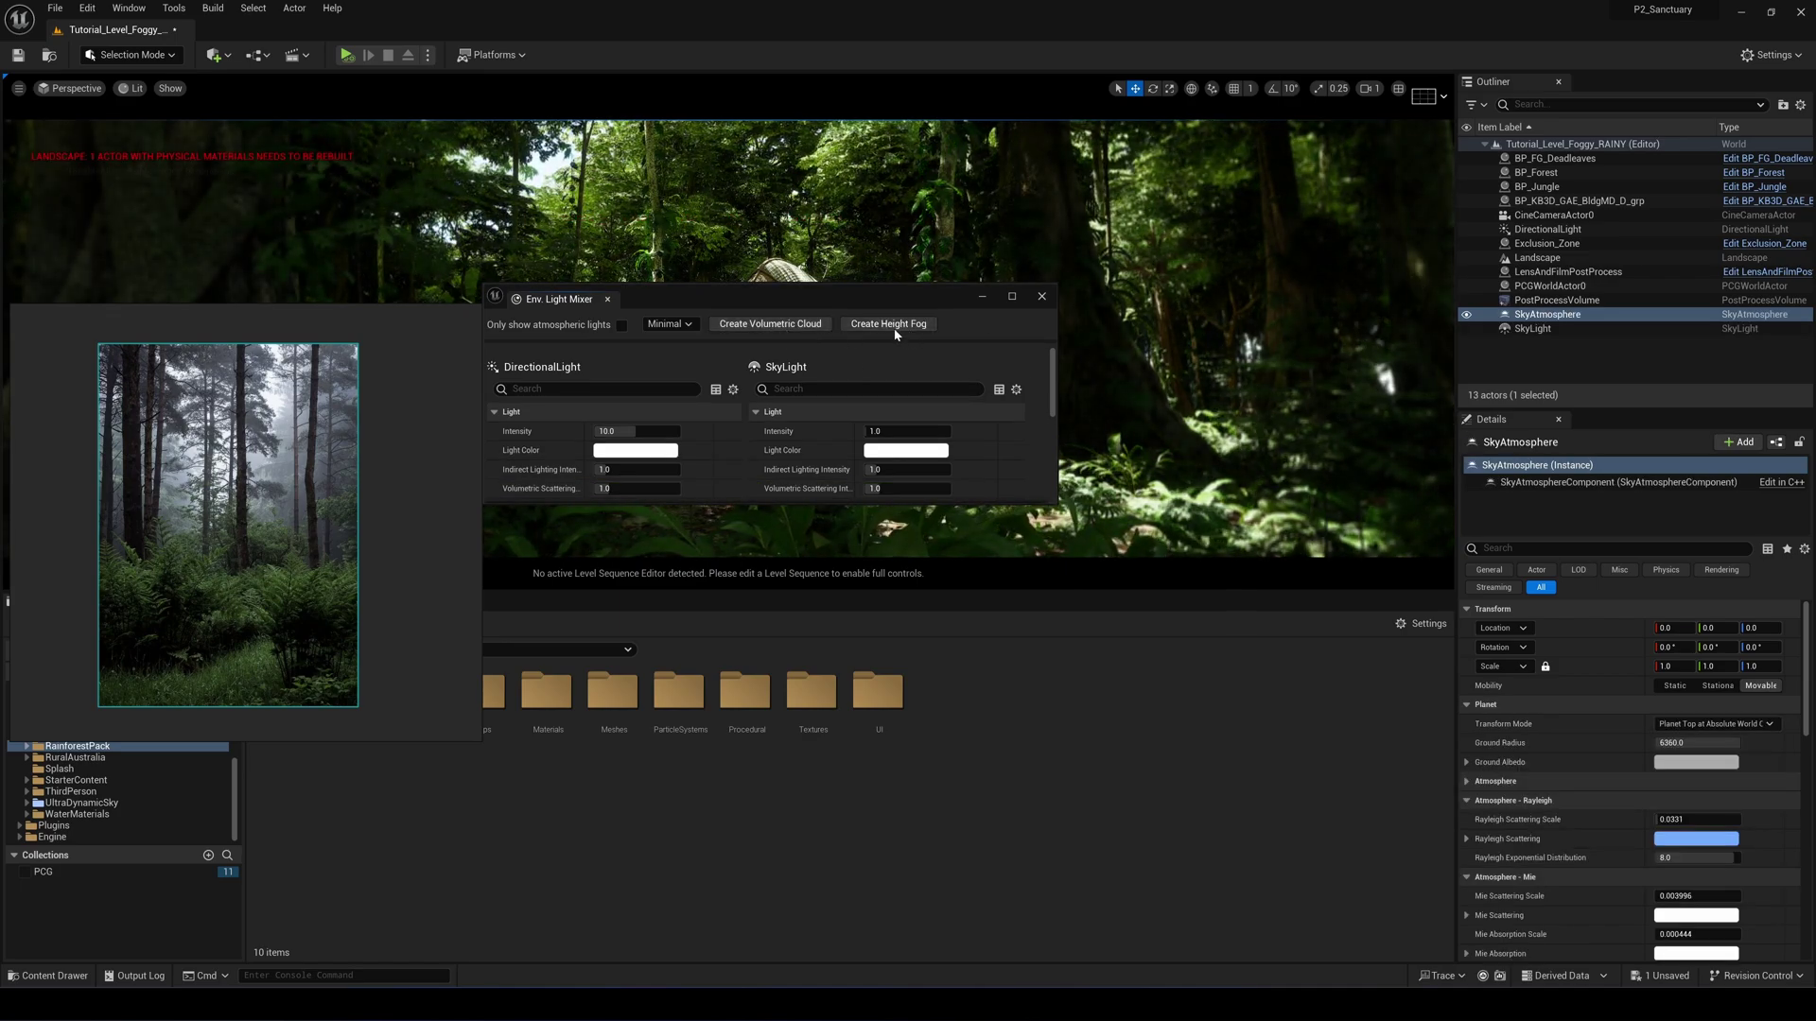
{"action": "left_click", "coordinate": [888, 324]}
{"action": "left_click", "coordinate": [984, 297]}
{"action": "left_click_drag", "start_coordinate": [379, 471], "coordinate": [399, 349]}
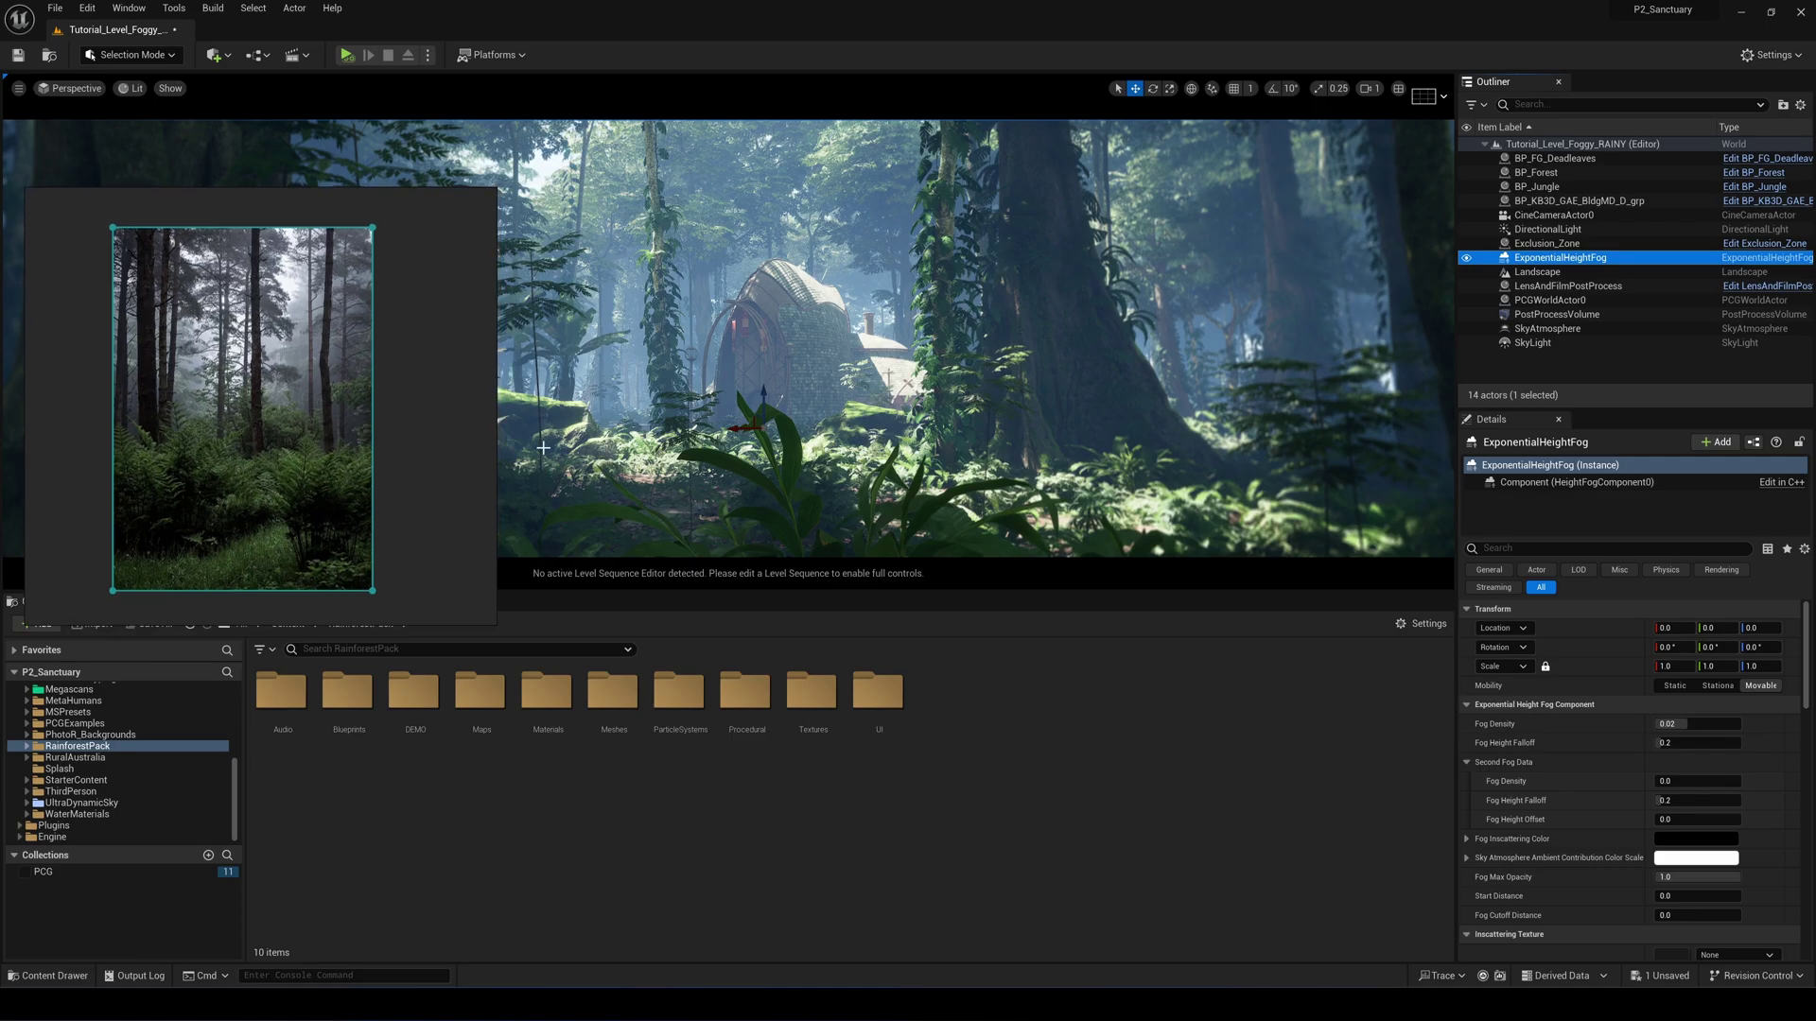
{"action": "left_click_drag", "start_coordinate": [446, 430], "coordinate": [488, 386]}
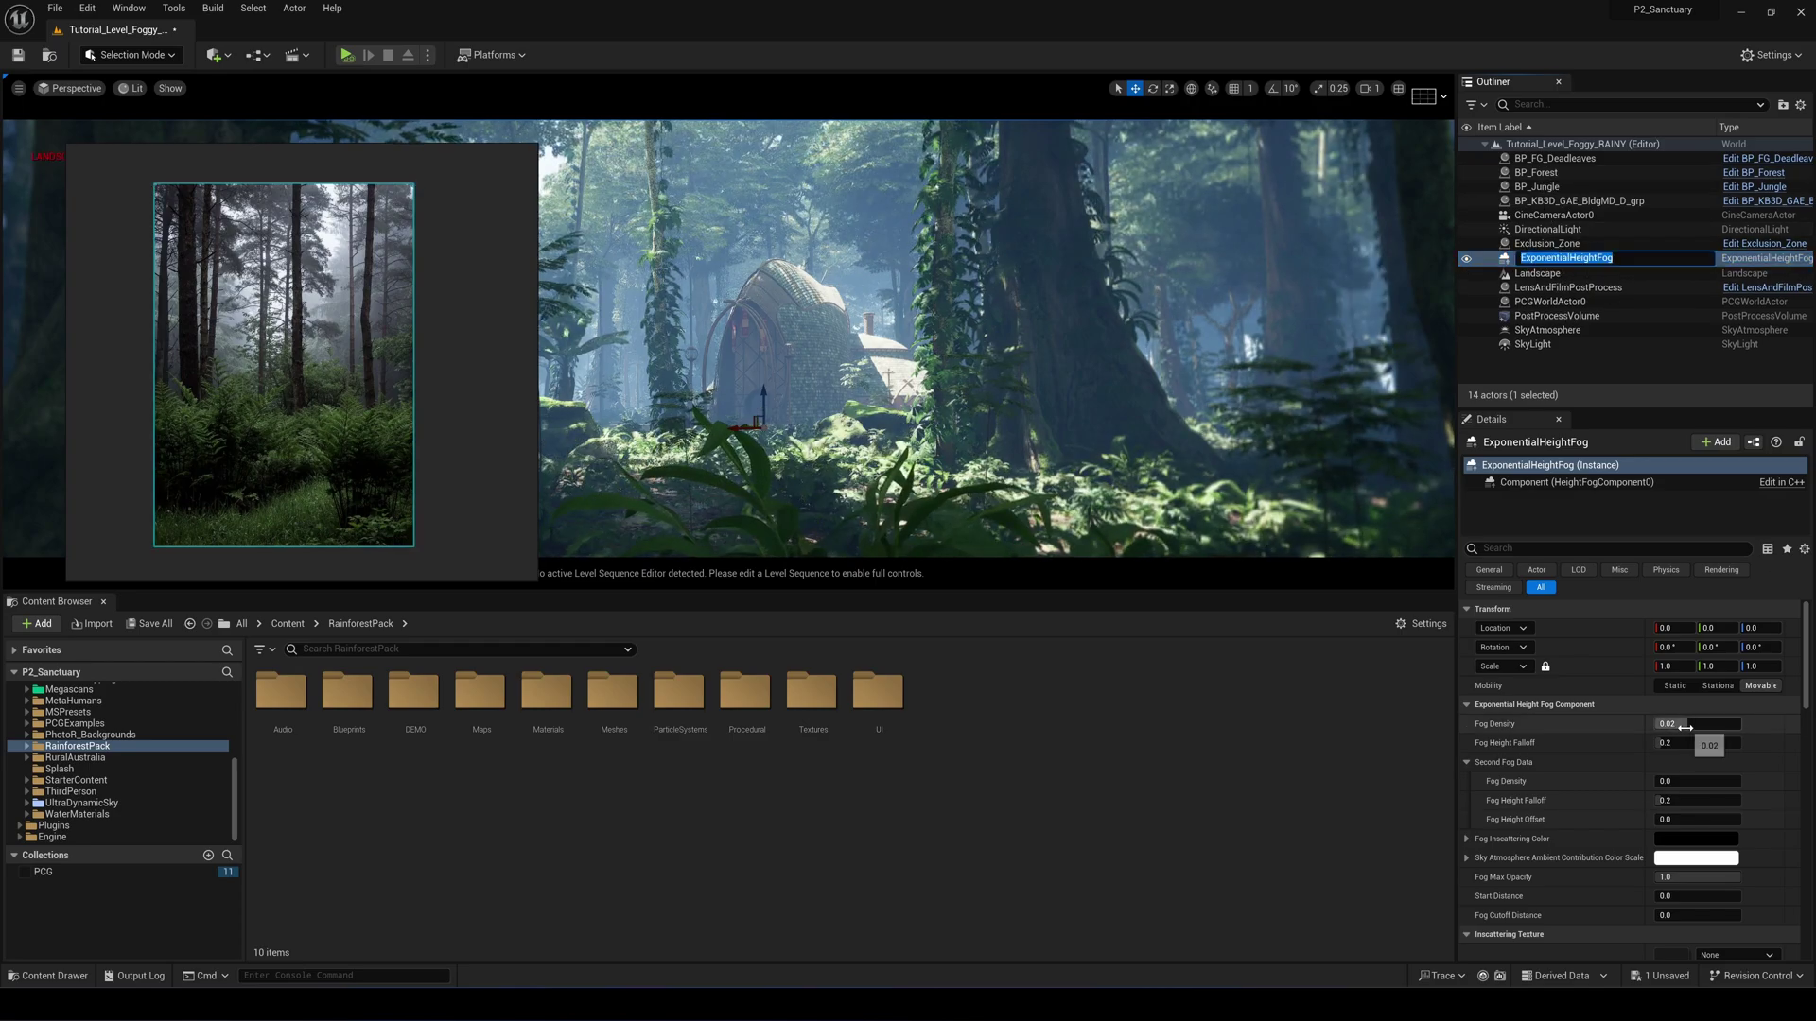
Lower the ExponentialHeightFog's Fog Density to 0.0072 and enable Volumetric Fog.
{"action": "left_click_drag", "start_coordinate": [1700, 724], "coordinate": [1661, 723]}
{"action": "scroll", "coordinate": [1626, 759], "scroll_direction": "down", "scroll_amount": 12}
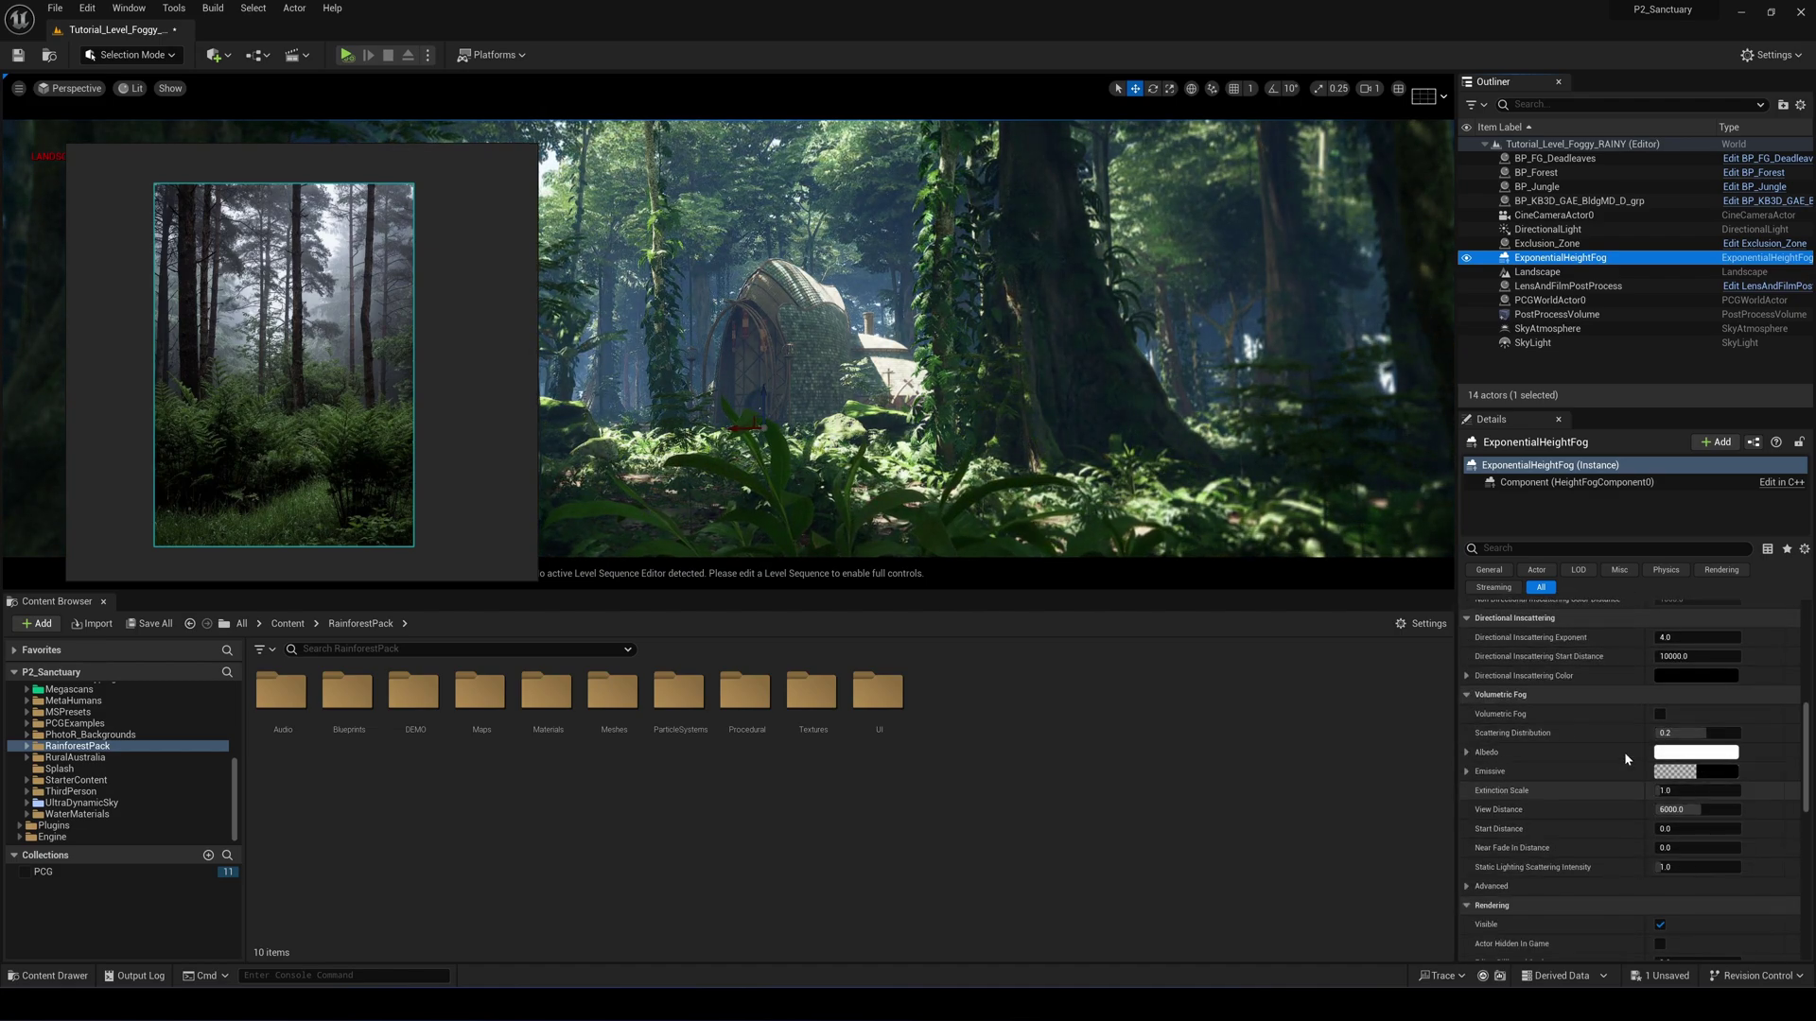
{"action": "left_click", "coordinate": [1660, 714]}
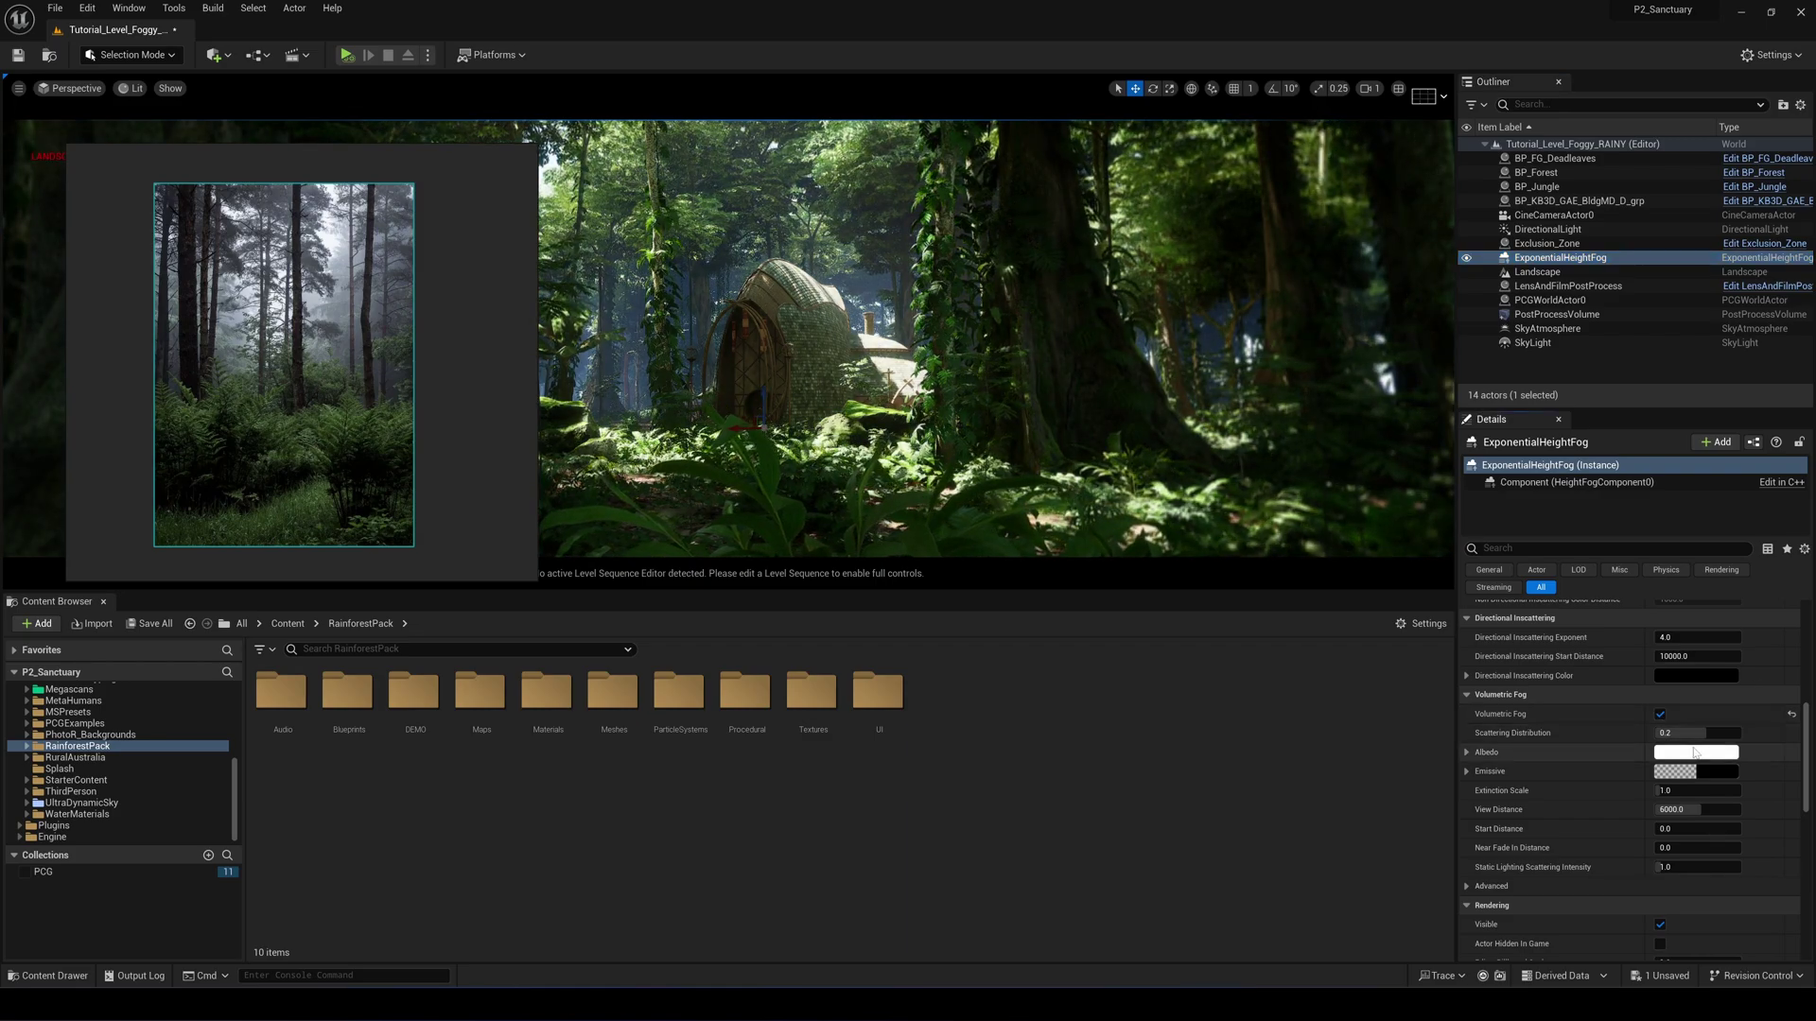
{"action": "scroll", "coordinate": [1731, 703], "scroll_direction": "up", "scroll_amount": 1}
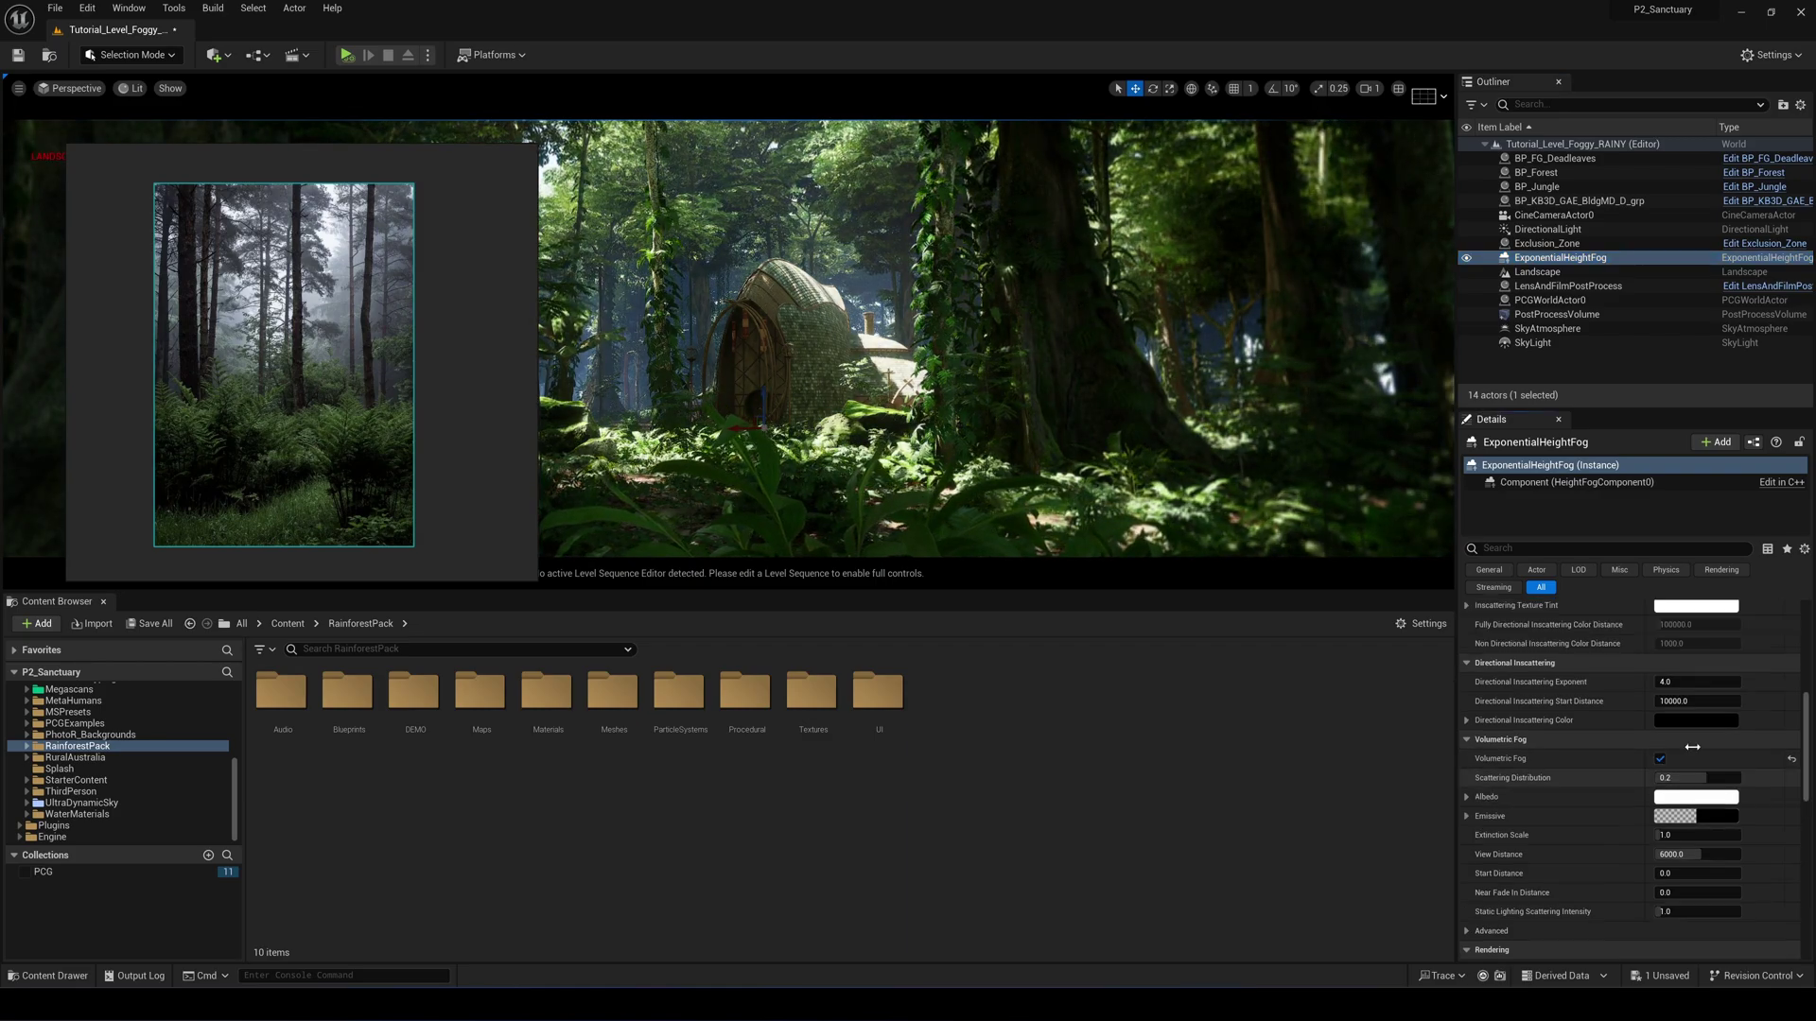
Raise the SkyAtmosphere's Mie Scattering Scale to about 0.99 and its Mie Absorption Scale to about 0.125.
{"action": "left_click", "coordinate": [1607, 328]}
{"action": "scroll", "coordinate": [1623, 766], "scroll_direction": "up", "scroll_amount": 6}
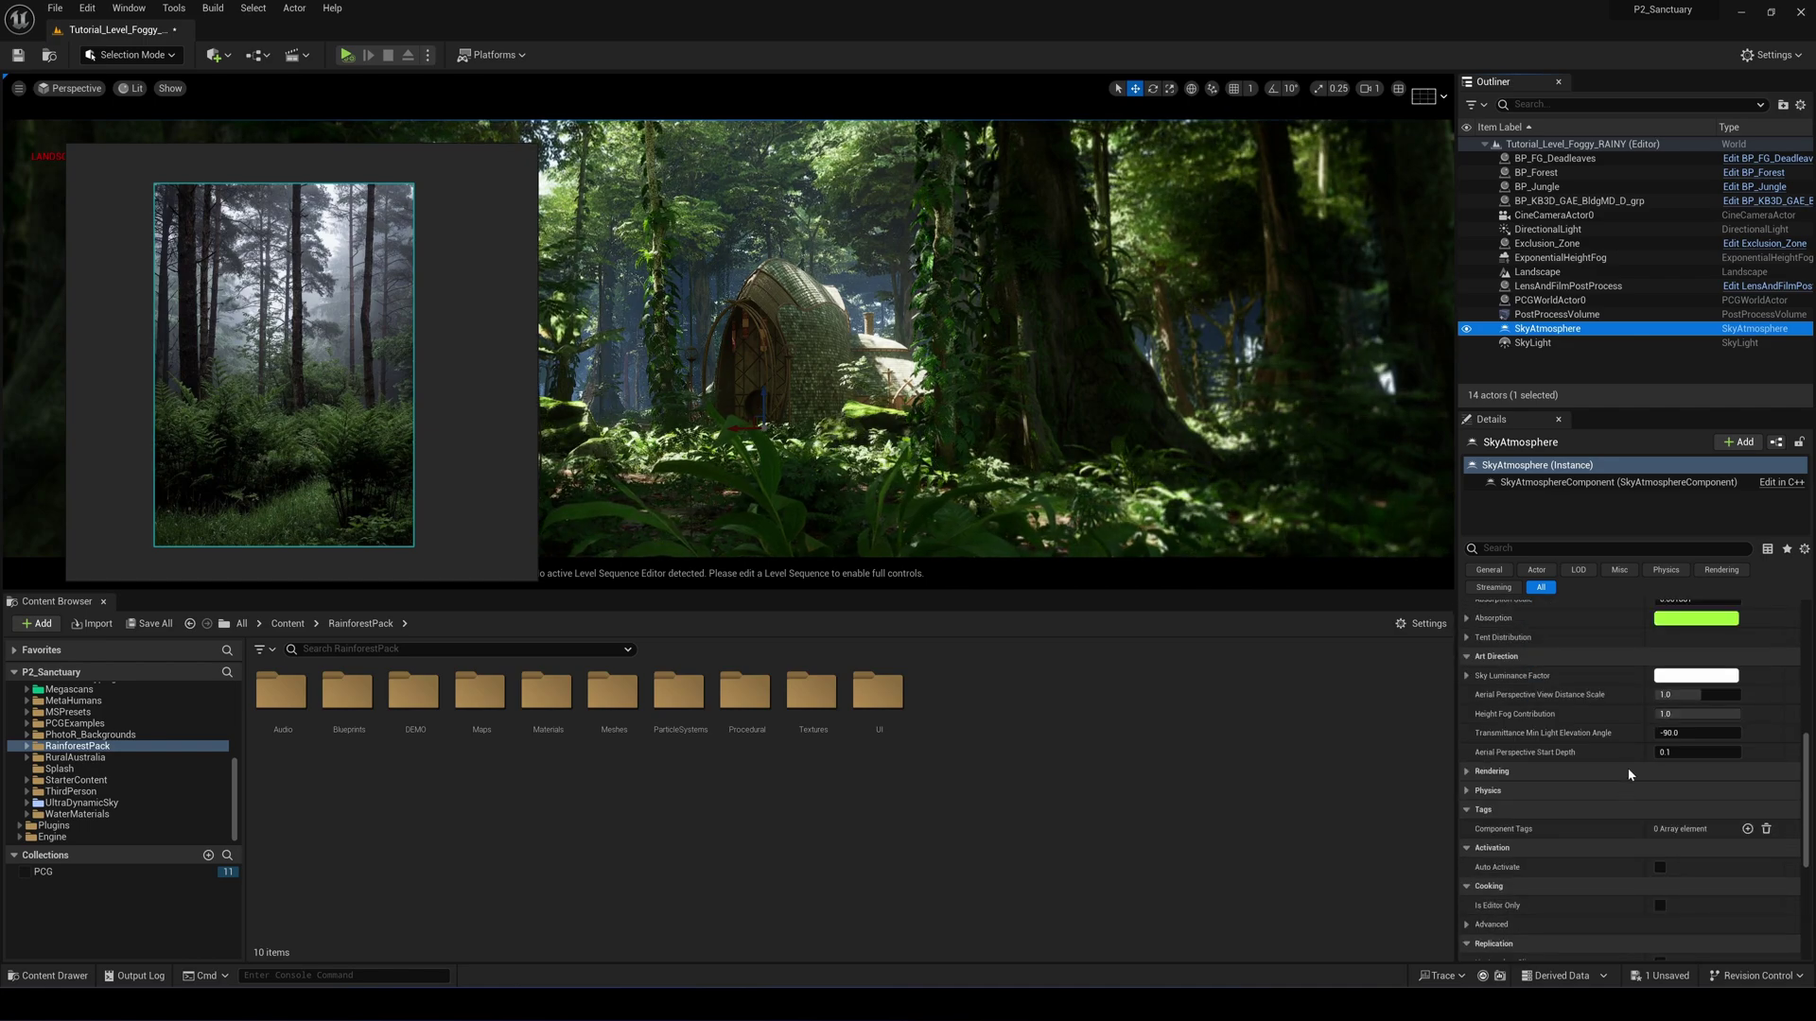
{"action": "scroll", "coordinate": [1657, 781], "scroll_direction": "up", "scroll_amount": 1}
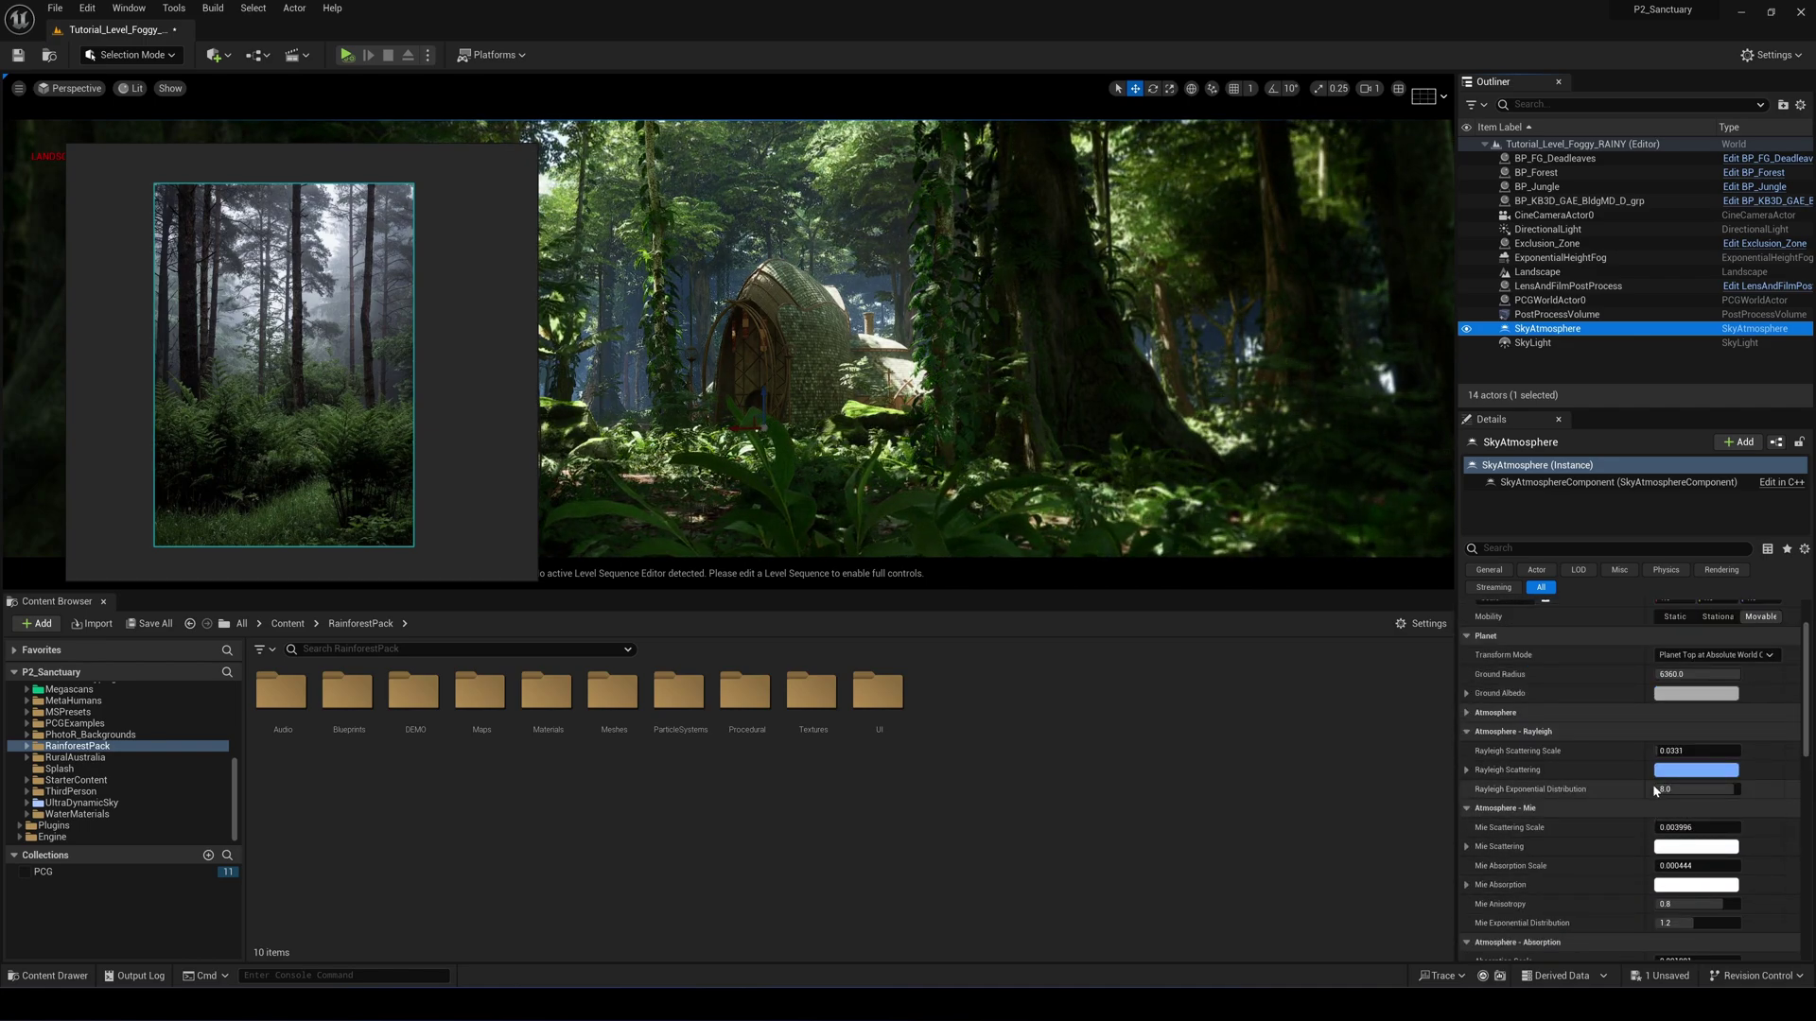
{"action": "left_click_drag", "start_coordinate": [1671, 827], "coordinate": [1728, 827]}
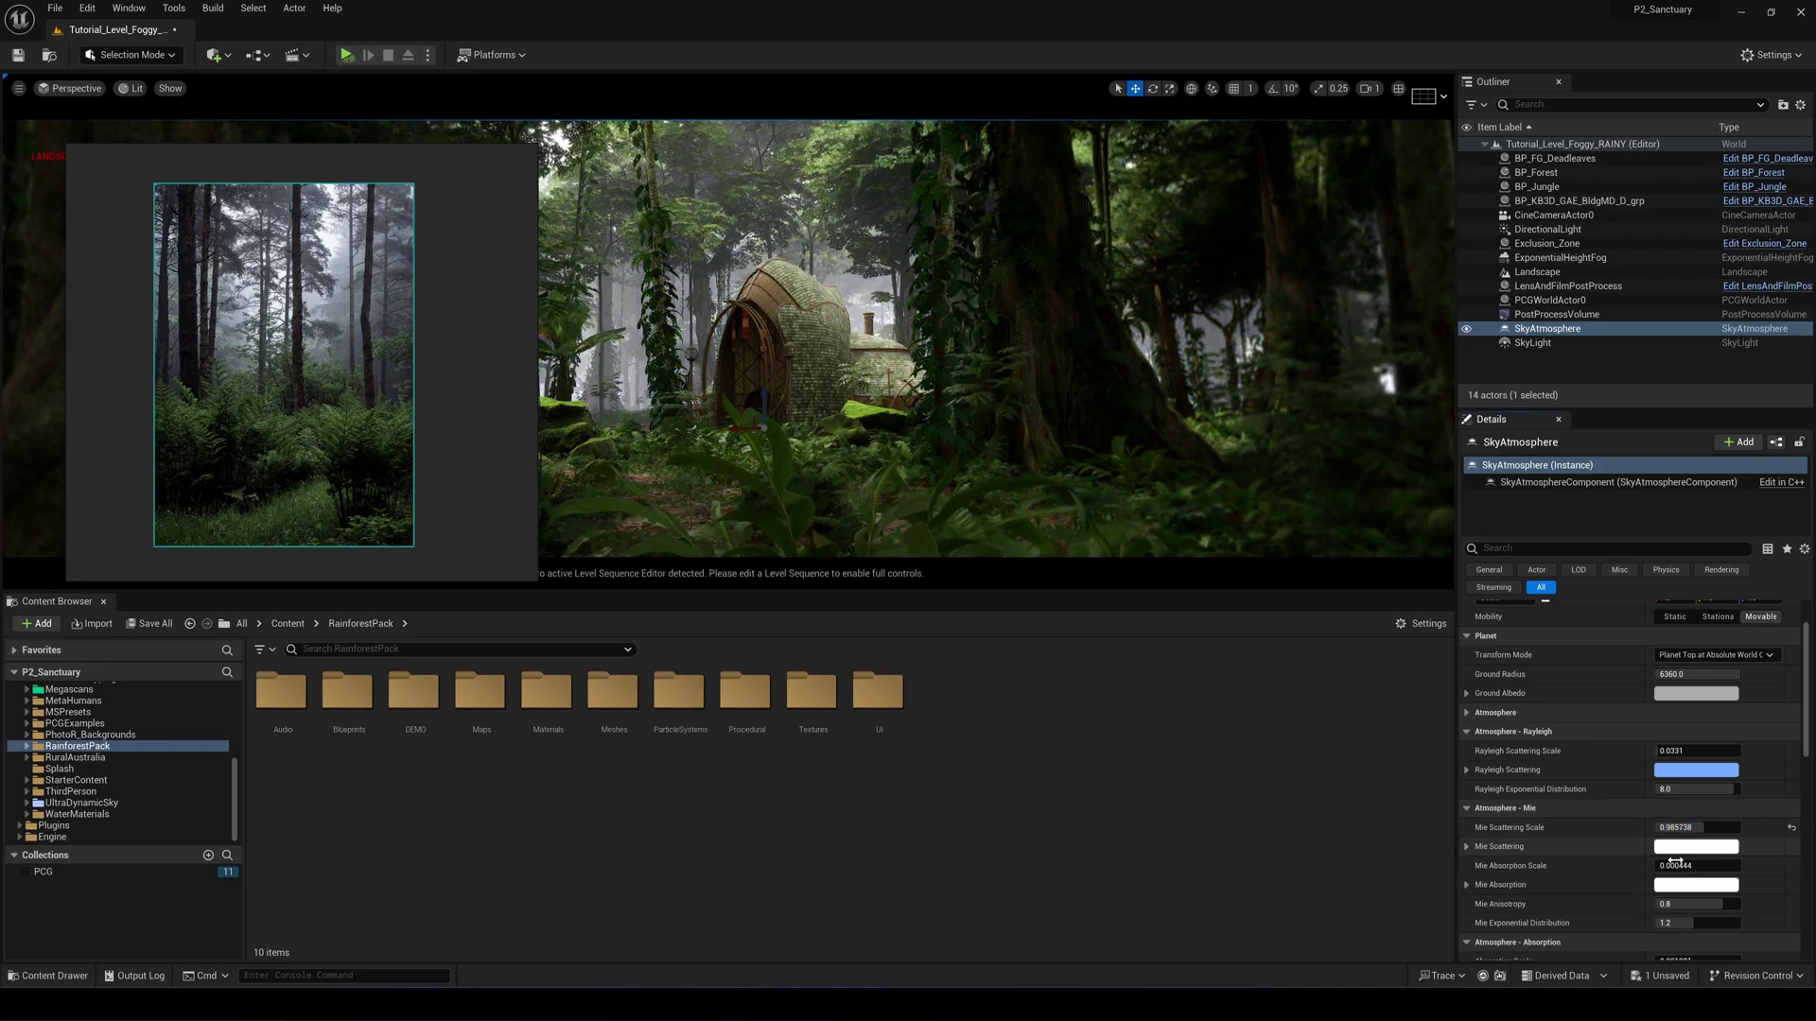
{"action": "scroll", "coordinate": [1662, 798], "scroll_direction": "down", "scroll_amount": 3}
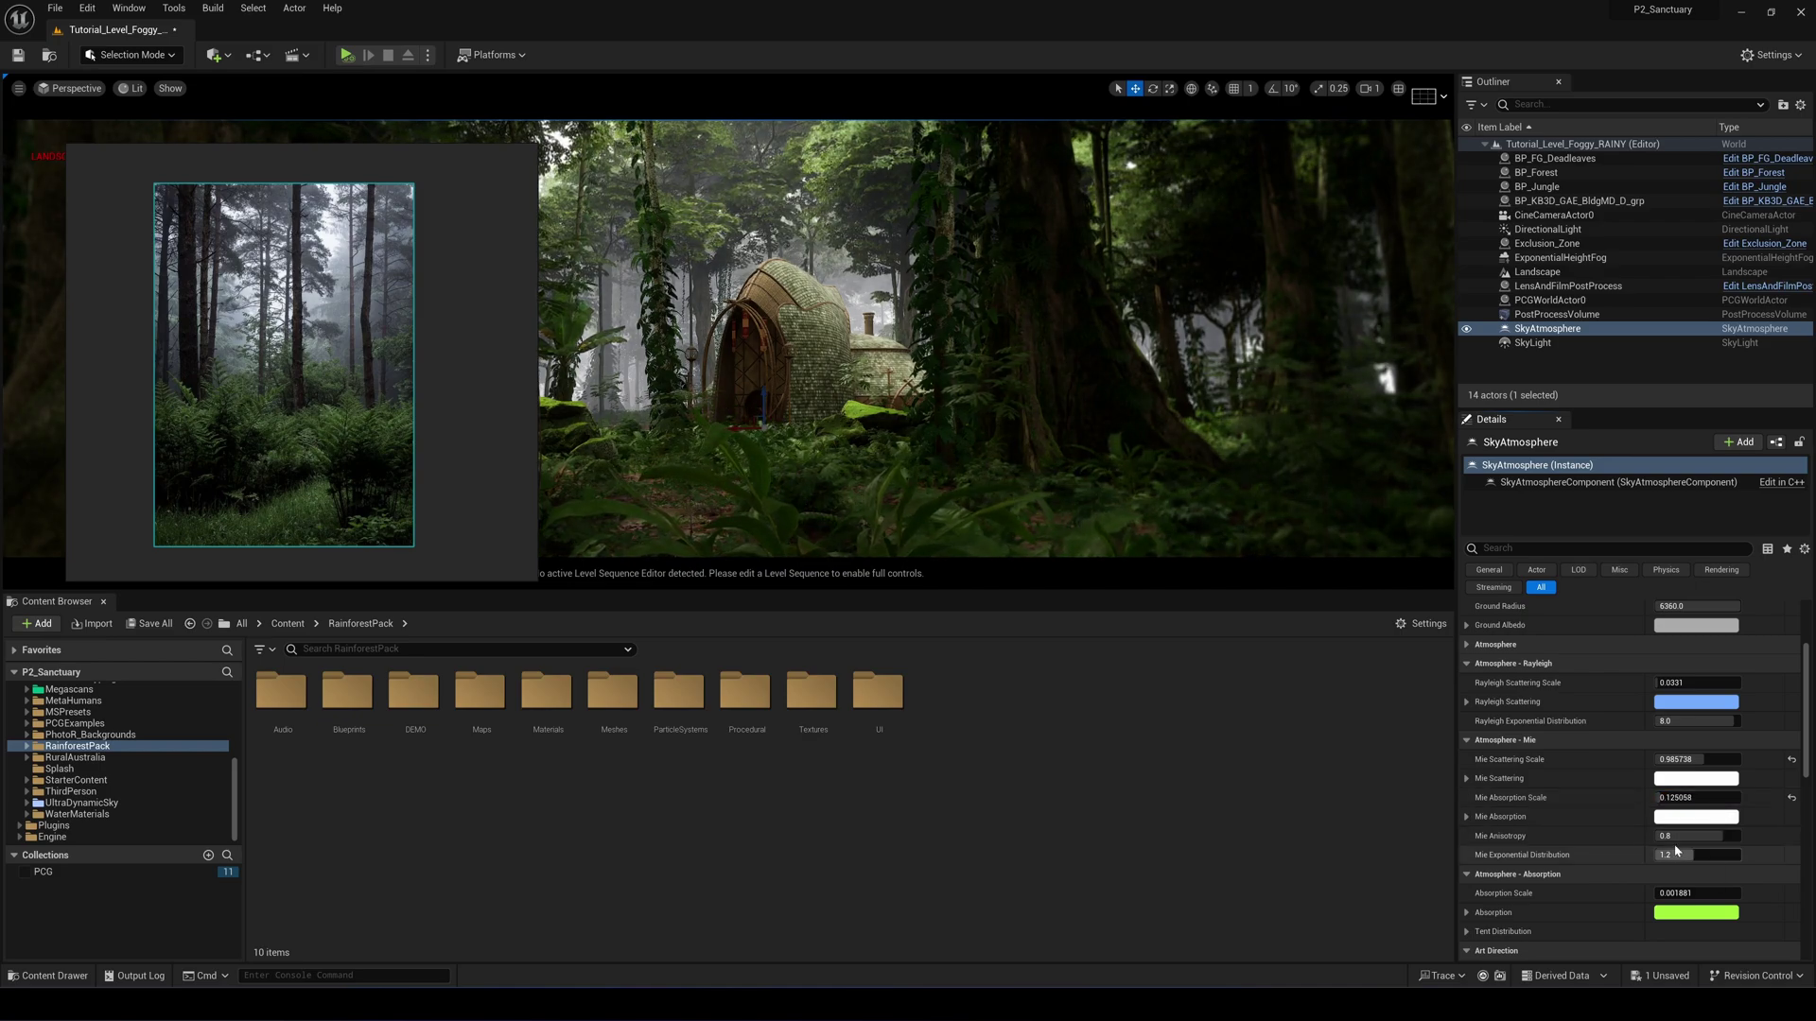
Lower the SkyAtmosphere's Height Fog Contribution in its Art Direction settings.
{"action": "scroll", "coordinate": [1514, 806], "scroll_direction": "down", "scroll_amount": 9}
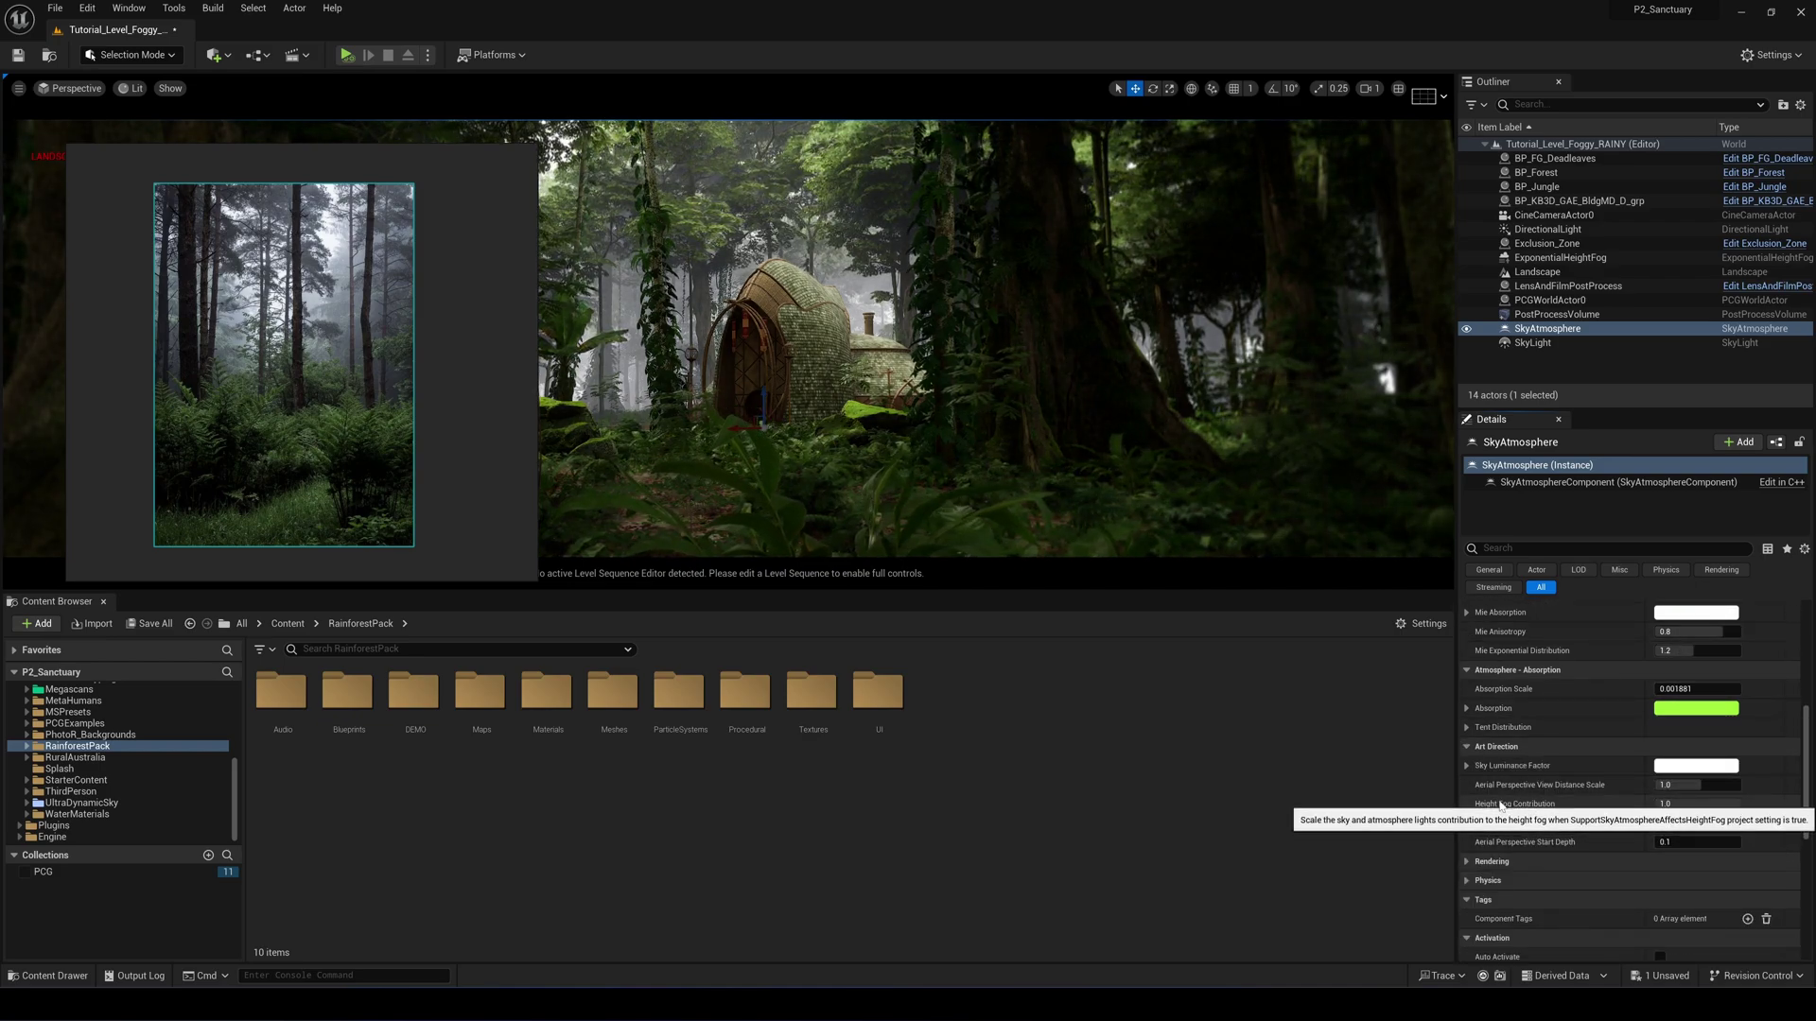
{"action": "left_click_drag", "start_coordinate": [1733, 807], "coordinate": [1702, 785]}
Raise the ExponentialHeightFog's volumetric Extinction Scale to about 4.9.
{"action": "left_click", "coordinate": [1565, 258]}
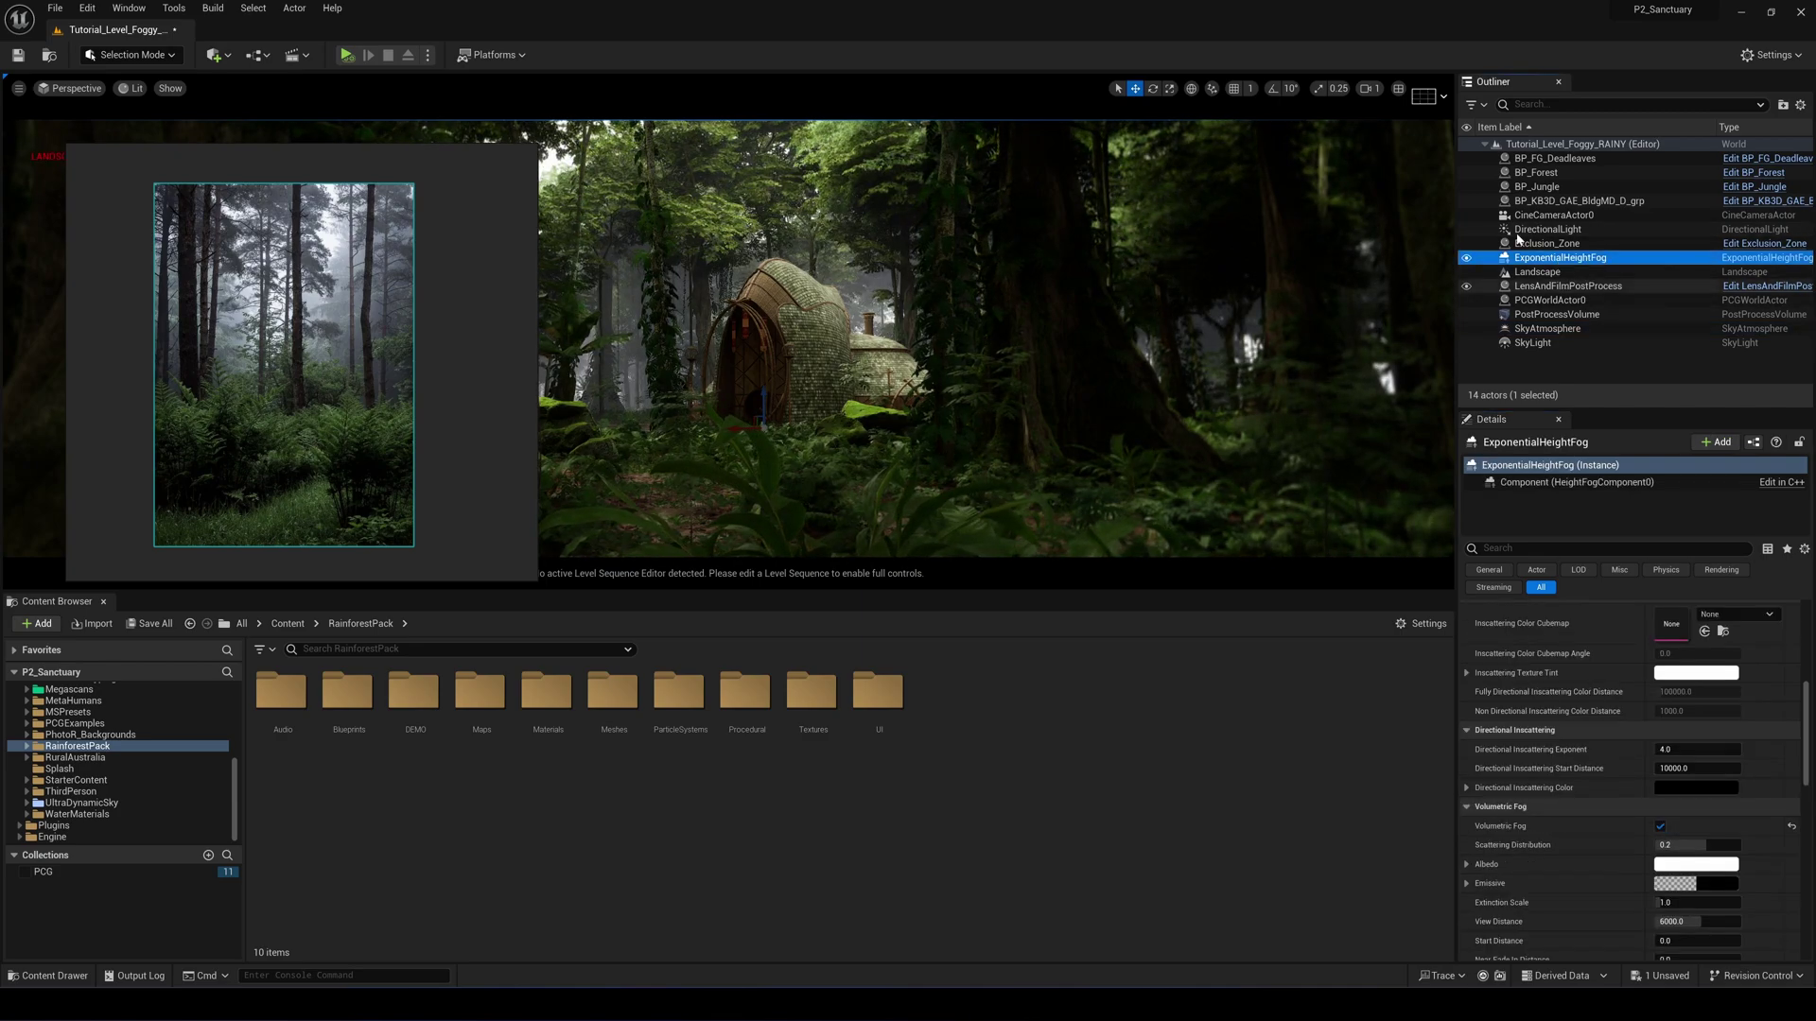
{"action": "scroll", "coordinate": [1608, 727], "scroll_direction": "down", "scroll_amount": 5}
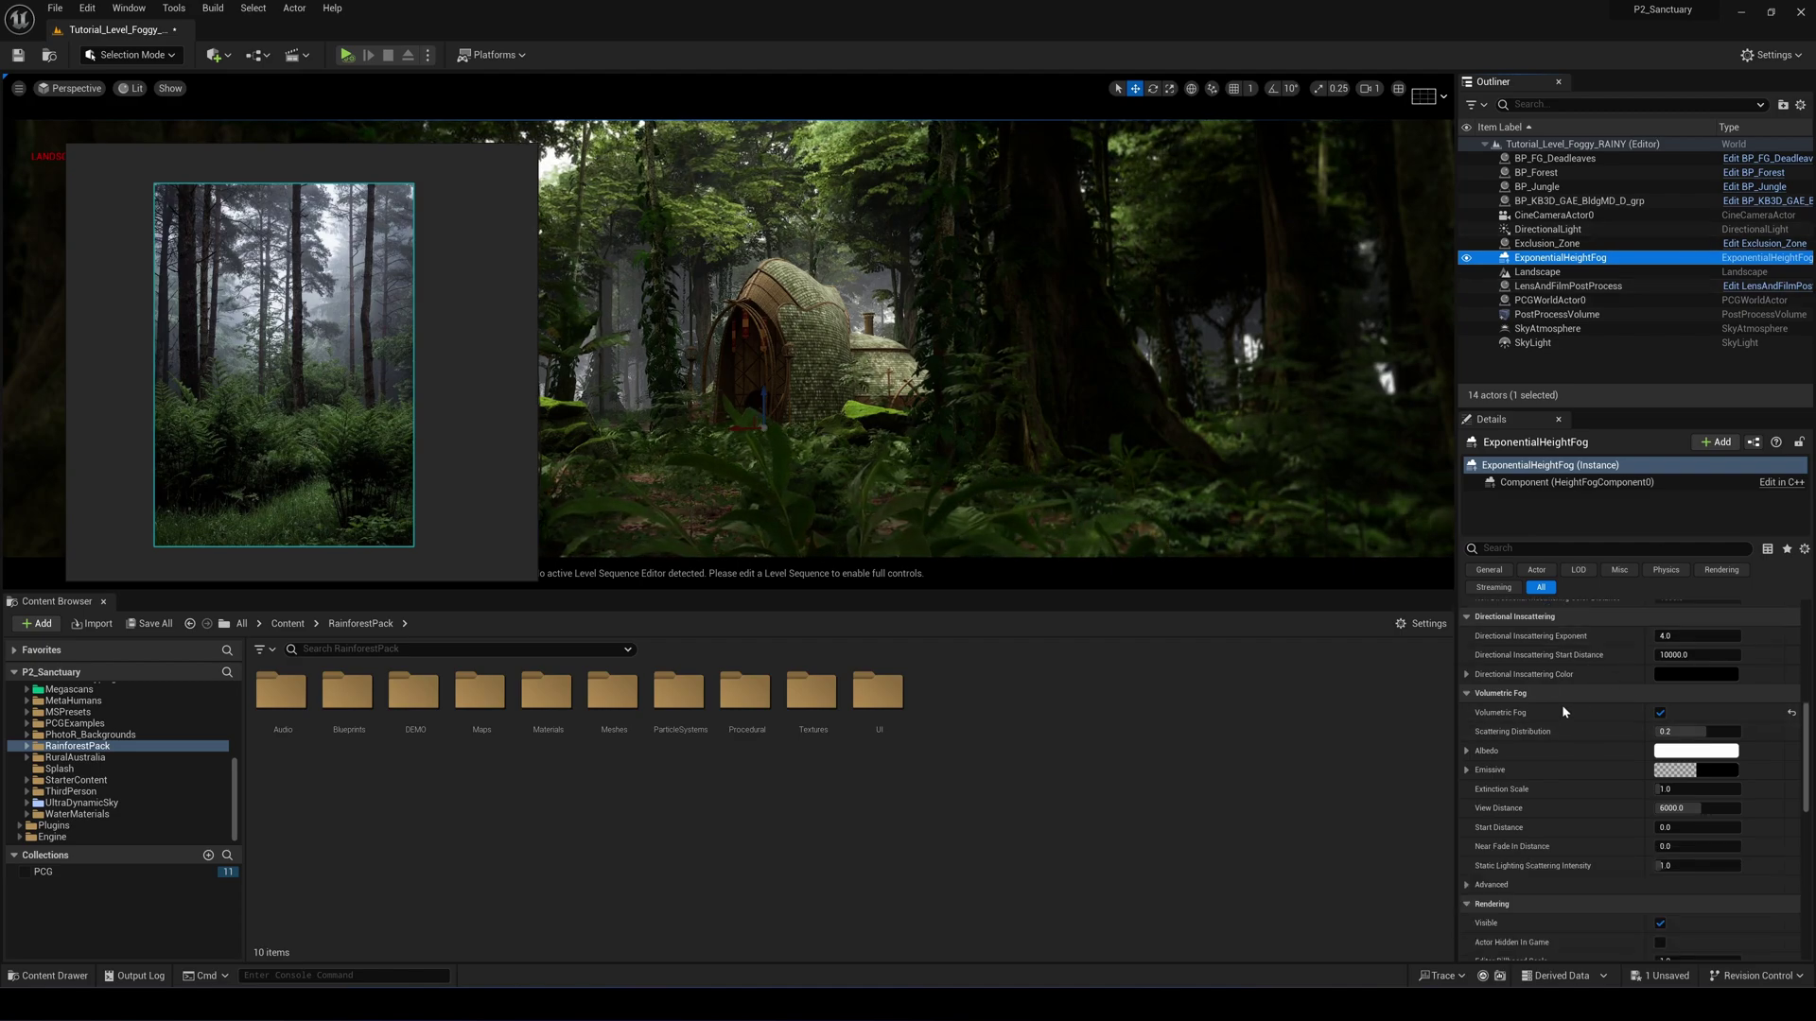
{"action": "left_click", "coordinate": [1669, 790]}
{"action": "left_click_drag", "start_coordinate": [1670, 788], "coordinate": [1717, 788]}
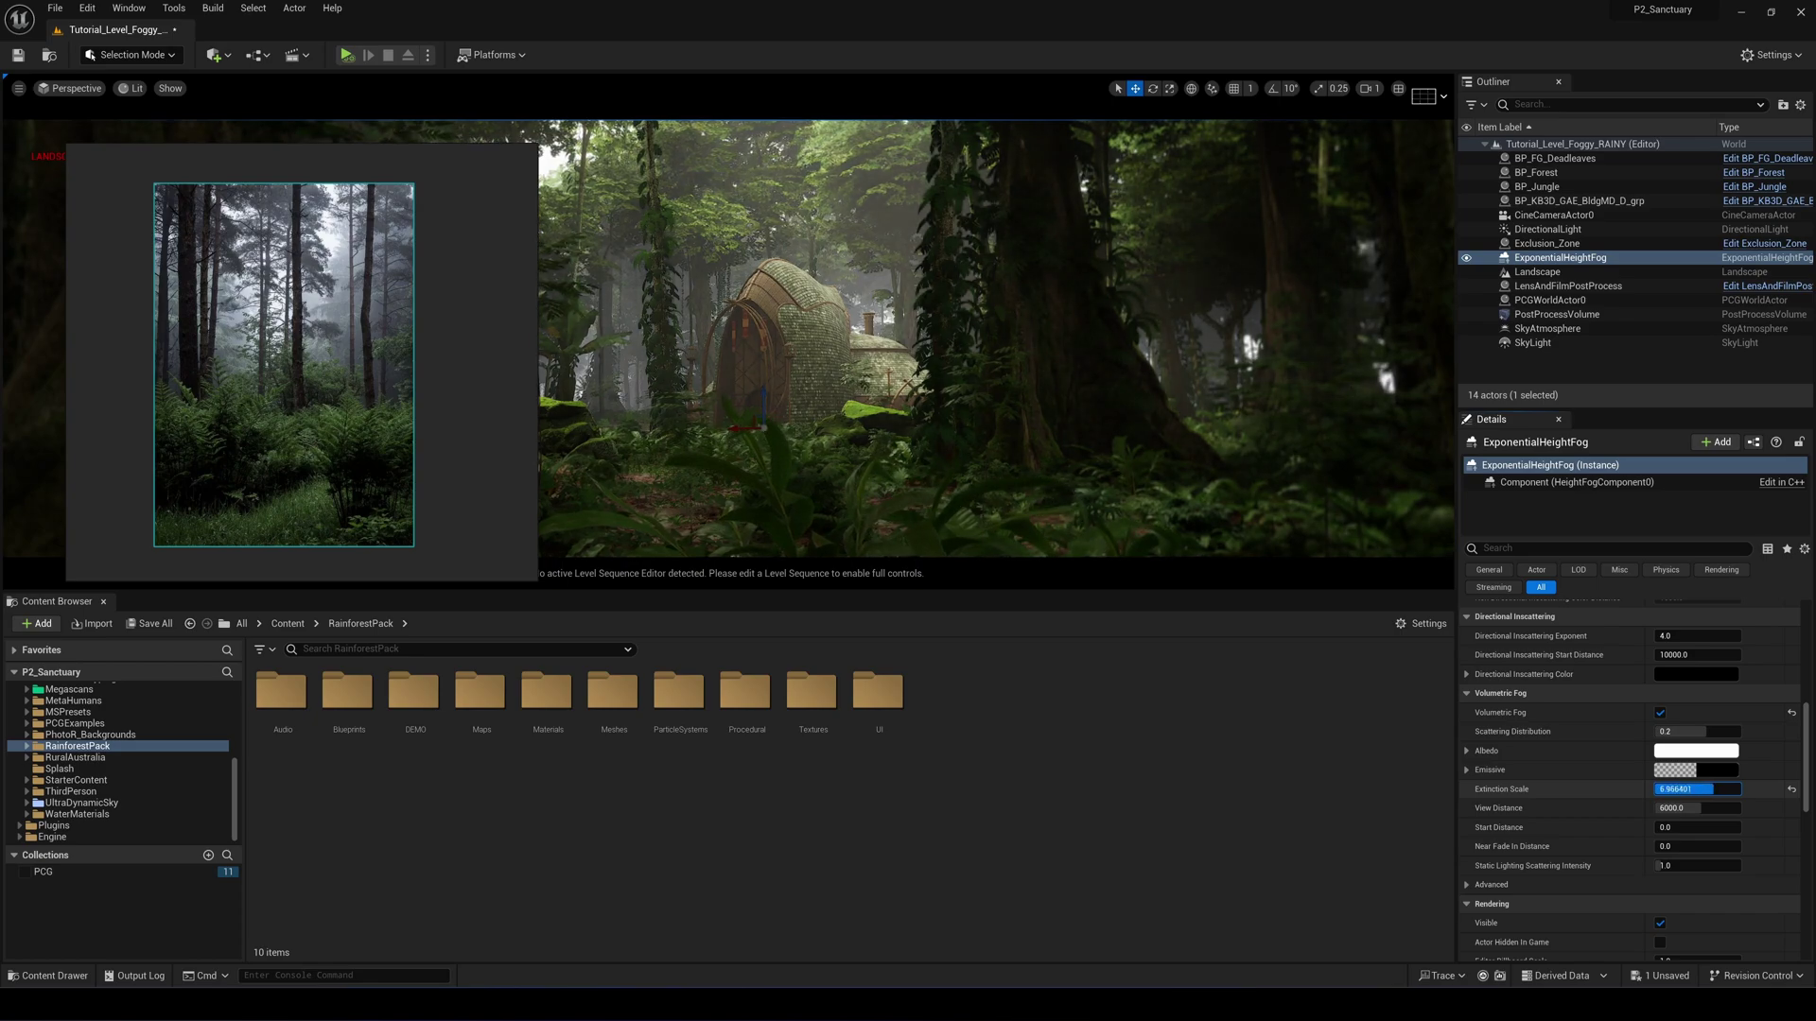
Tint the volumetric fog's Albedo a pale violet-blue with sRGB hex DADFFFFF.
{"action": "left_click", "coordinate": [1660, 757]}
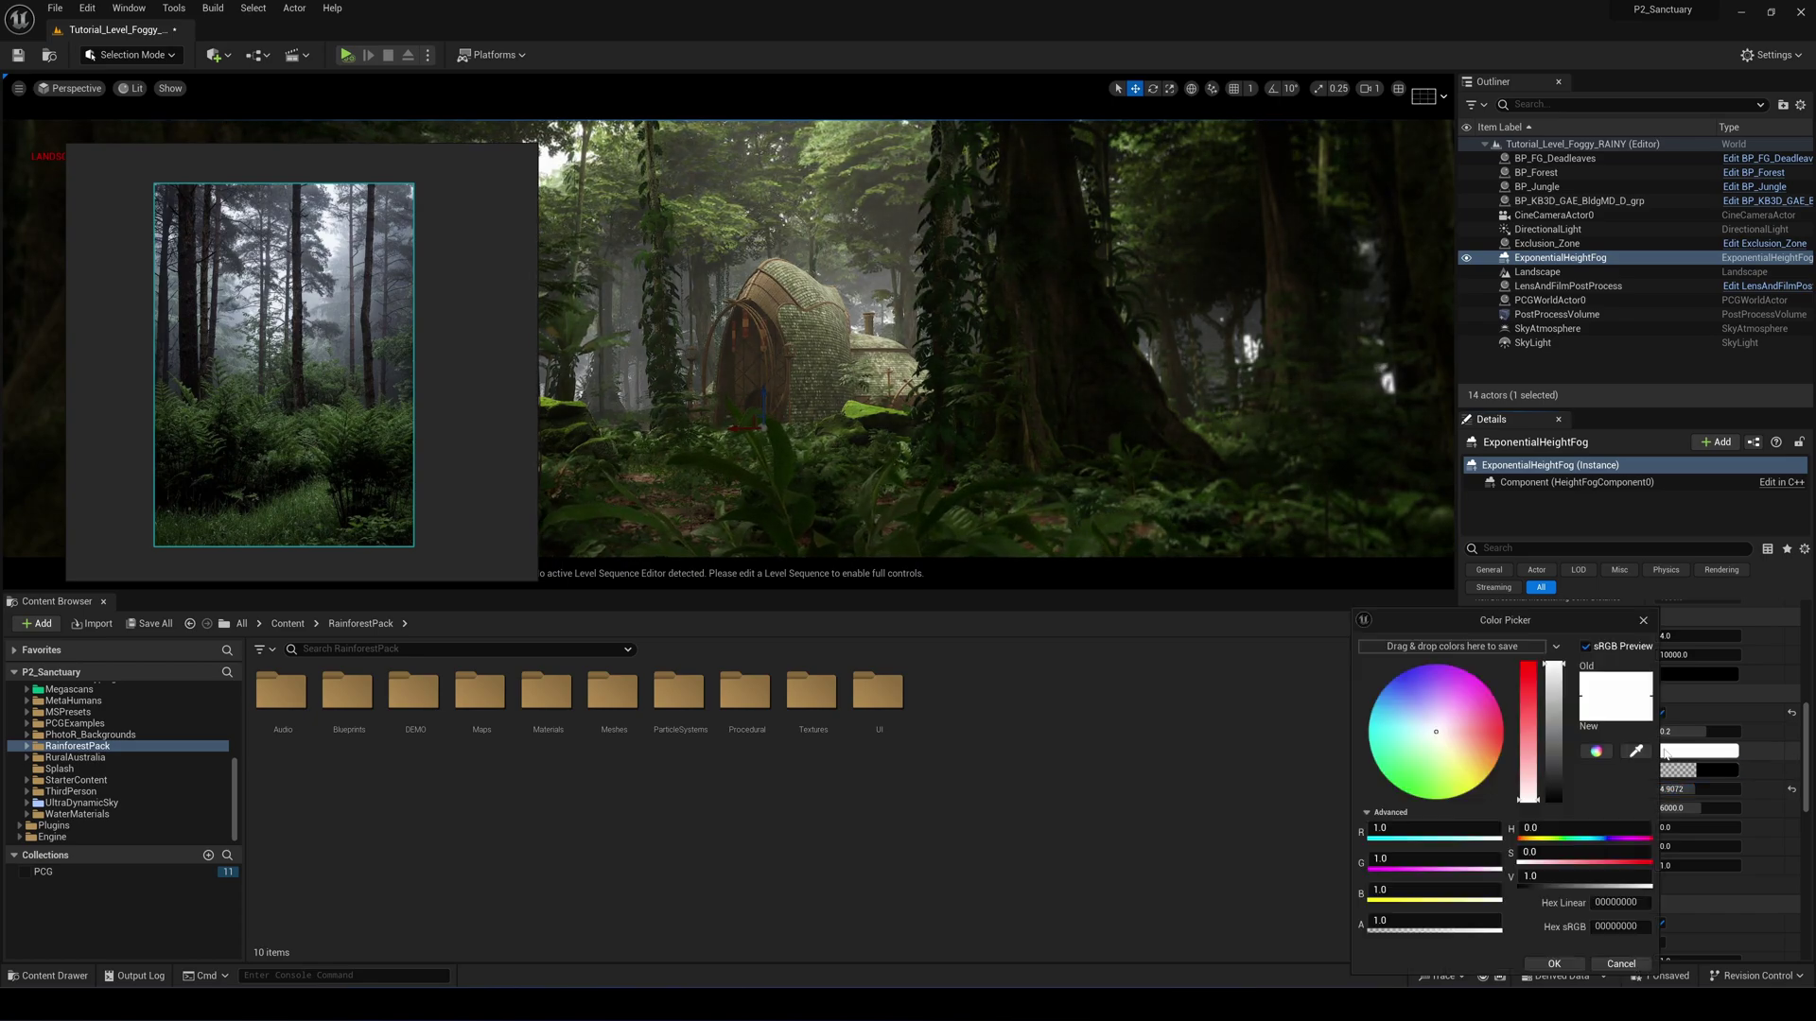
{"action": "left_click_drag", "start_coordinate": [1424, 718], "coordinate": [1423, 716]}
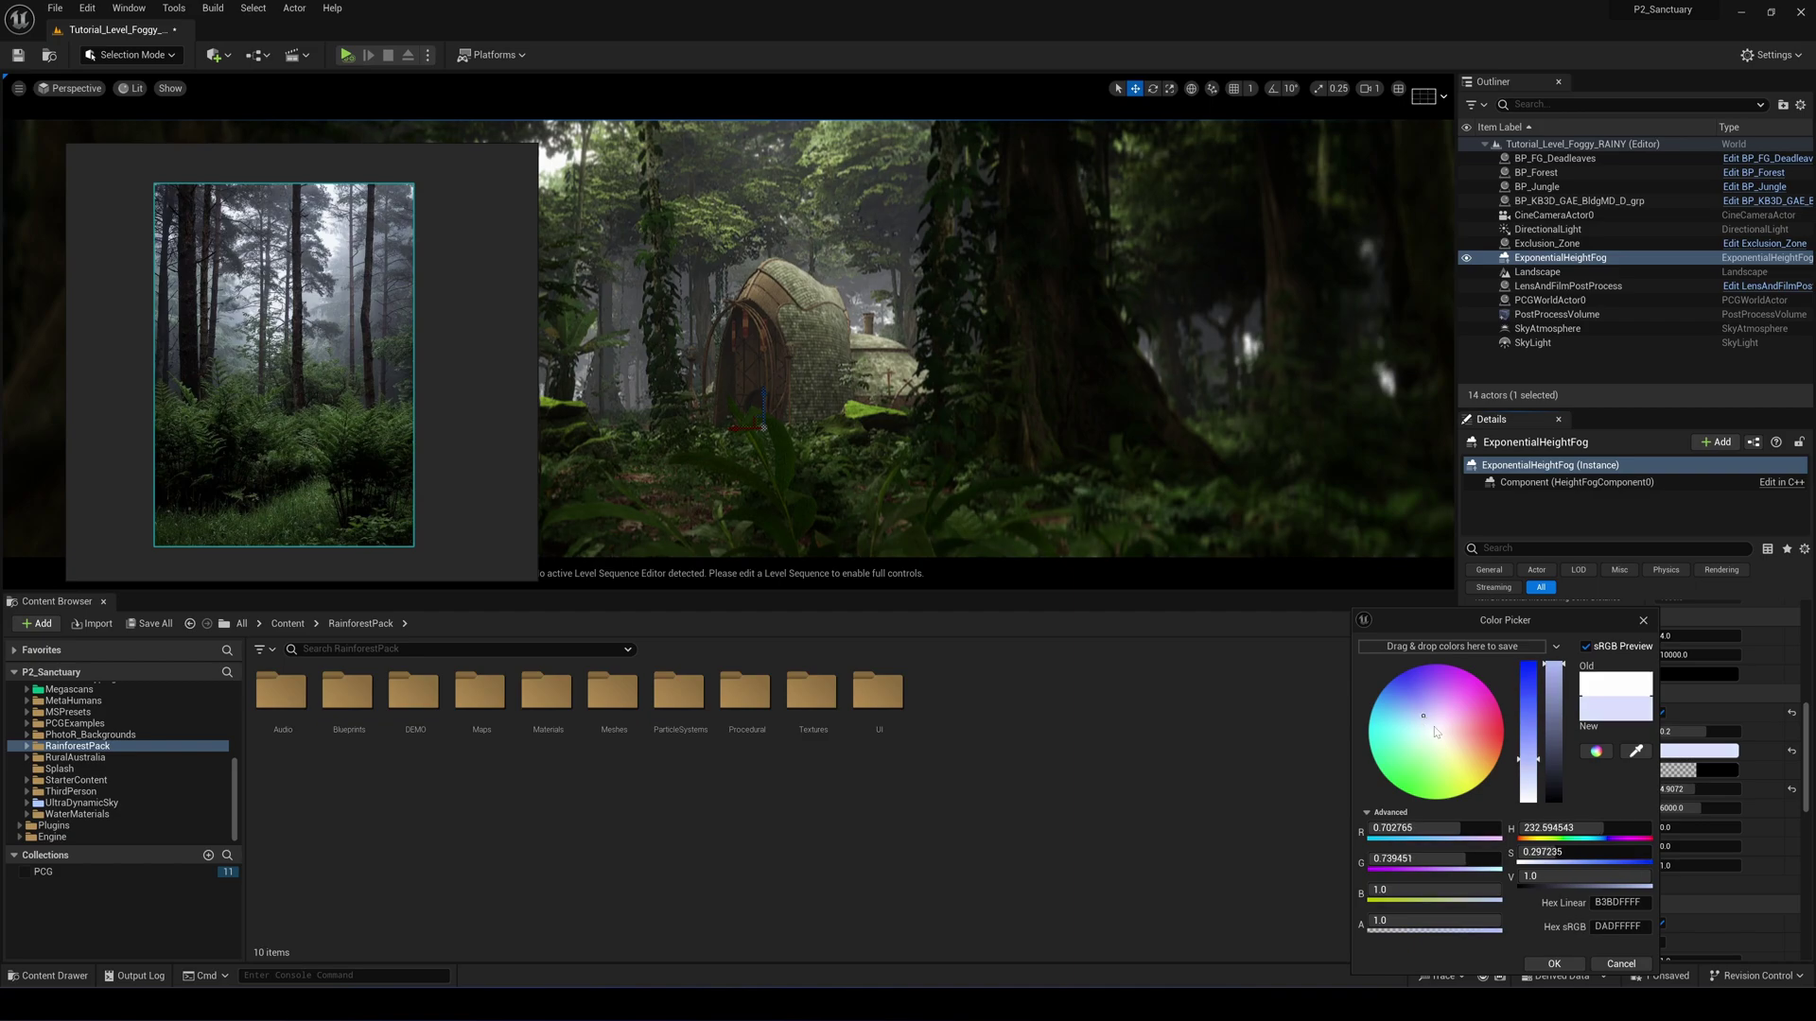
{"action": "left_click", "coordinate": [1554, 962]}
Tint the fog's Sky Atmosphere Ambient Contribution Color Scale a pale blue with sRGB hex D2ECFFFF.
{"action": "scroll", "coordinate": [1596, 729], "scroll_direction": "up", "scroll_amount": 3}
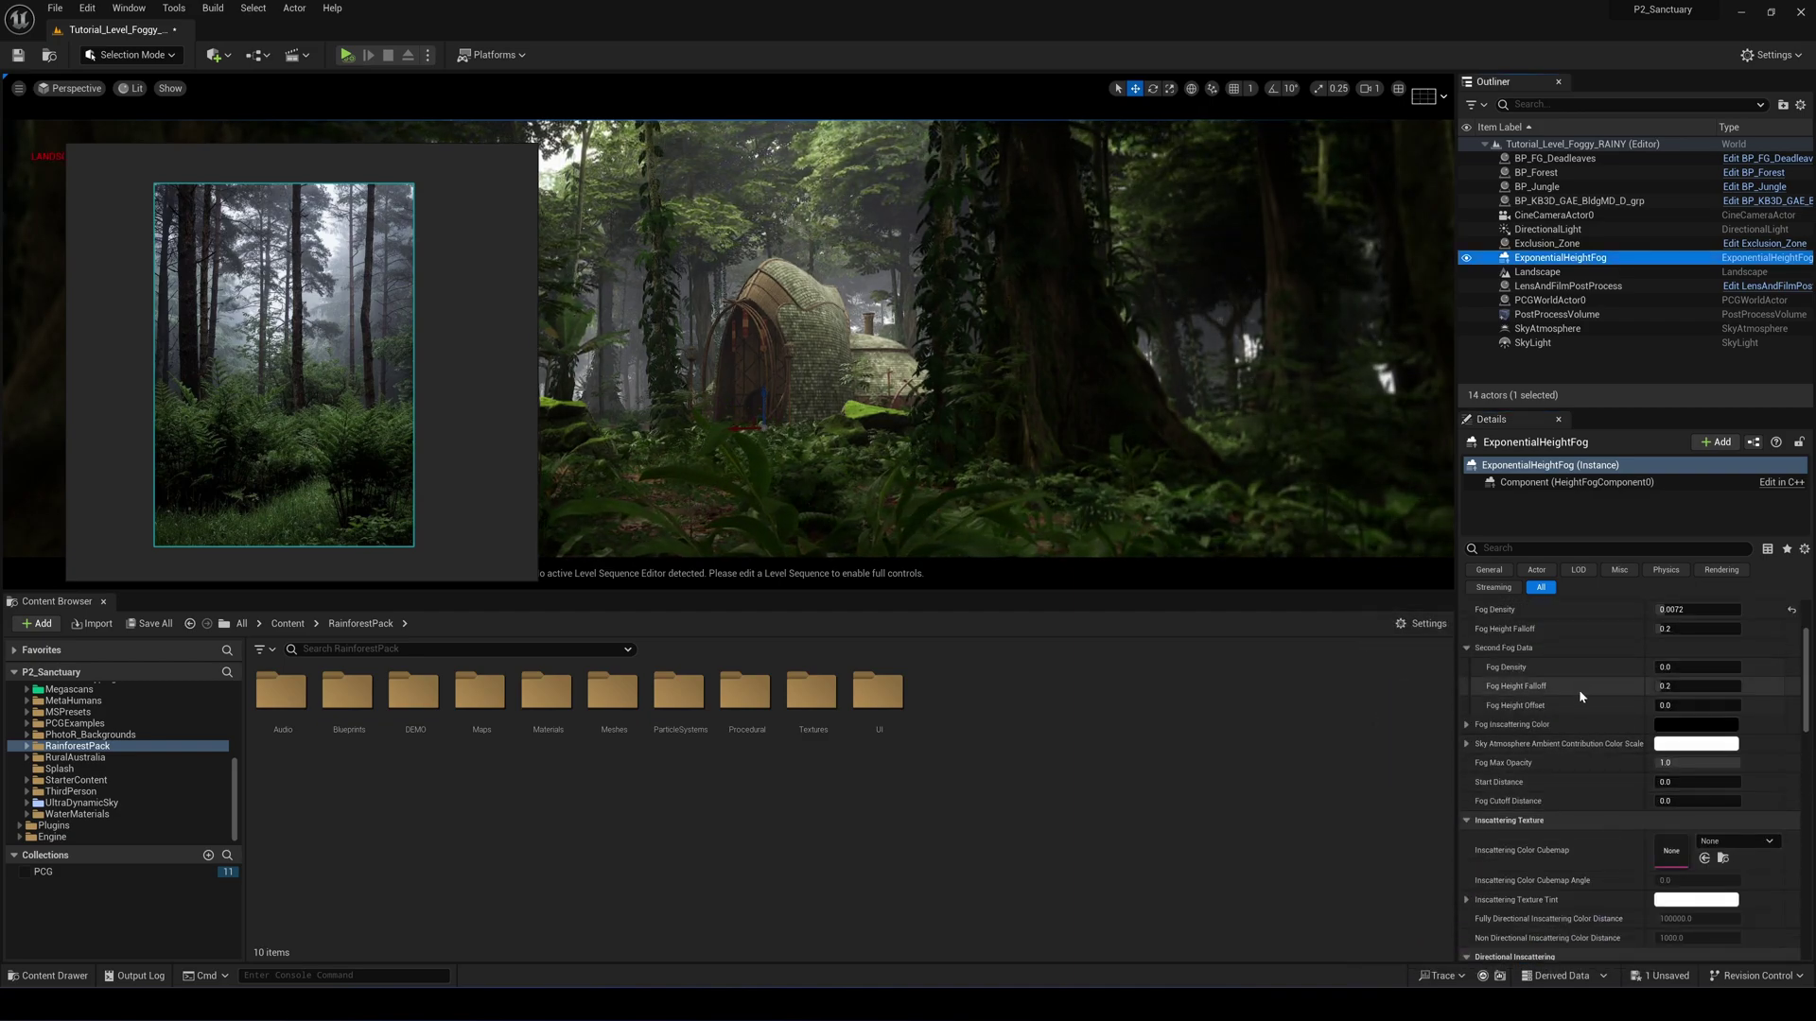
{"action": "scroll", "coordinate": [1580, 697], "scroll_direction": "up", "scroll_amount": 3}
{"action": "scroll", "coordinate": [1603, 792], "scroll_direction": "down", "scroll_amount": 2}
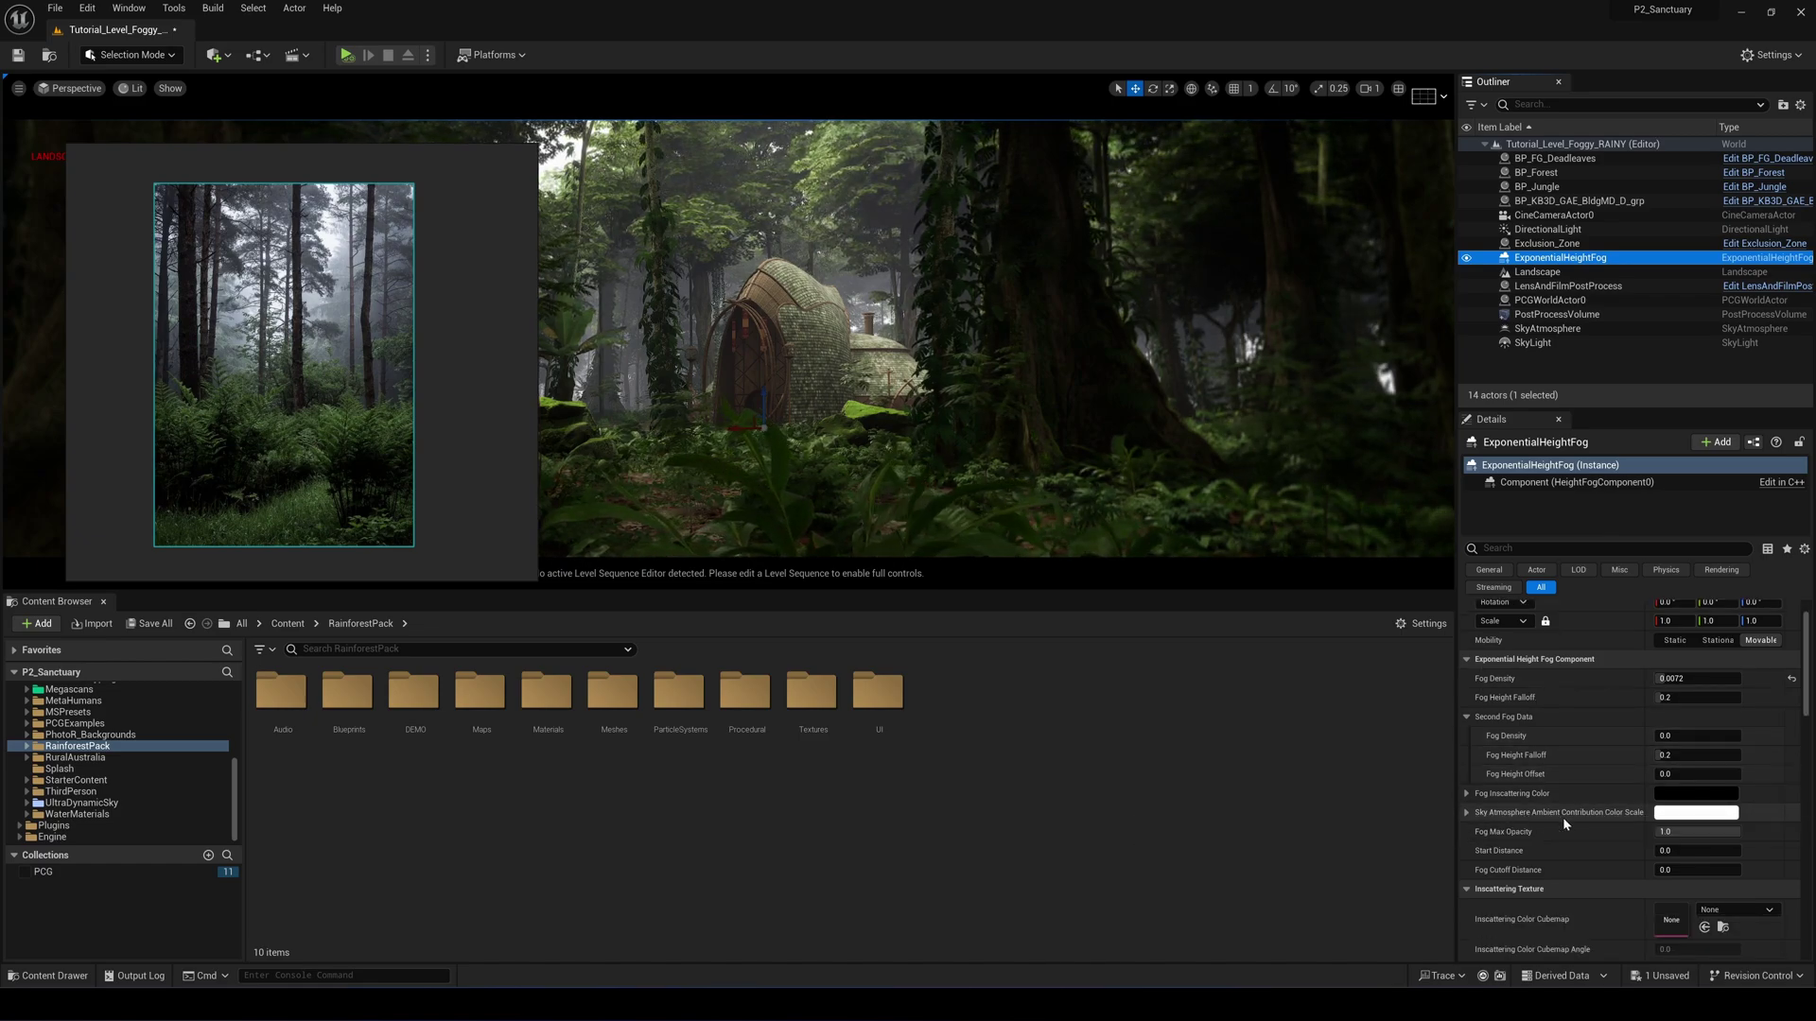
{"action": "left_click", "coordinate": [1684, 815]}
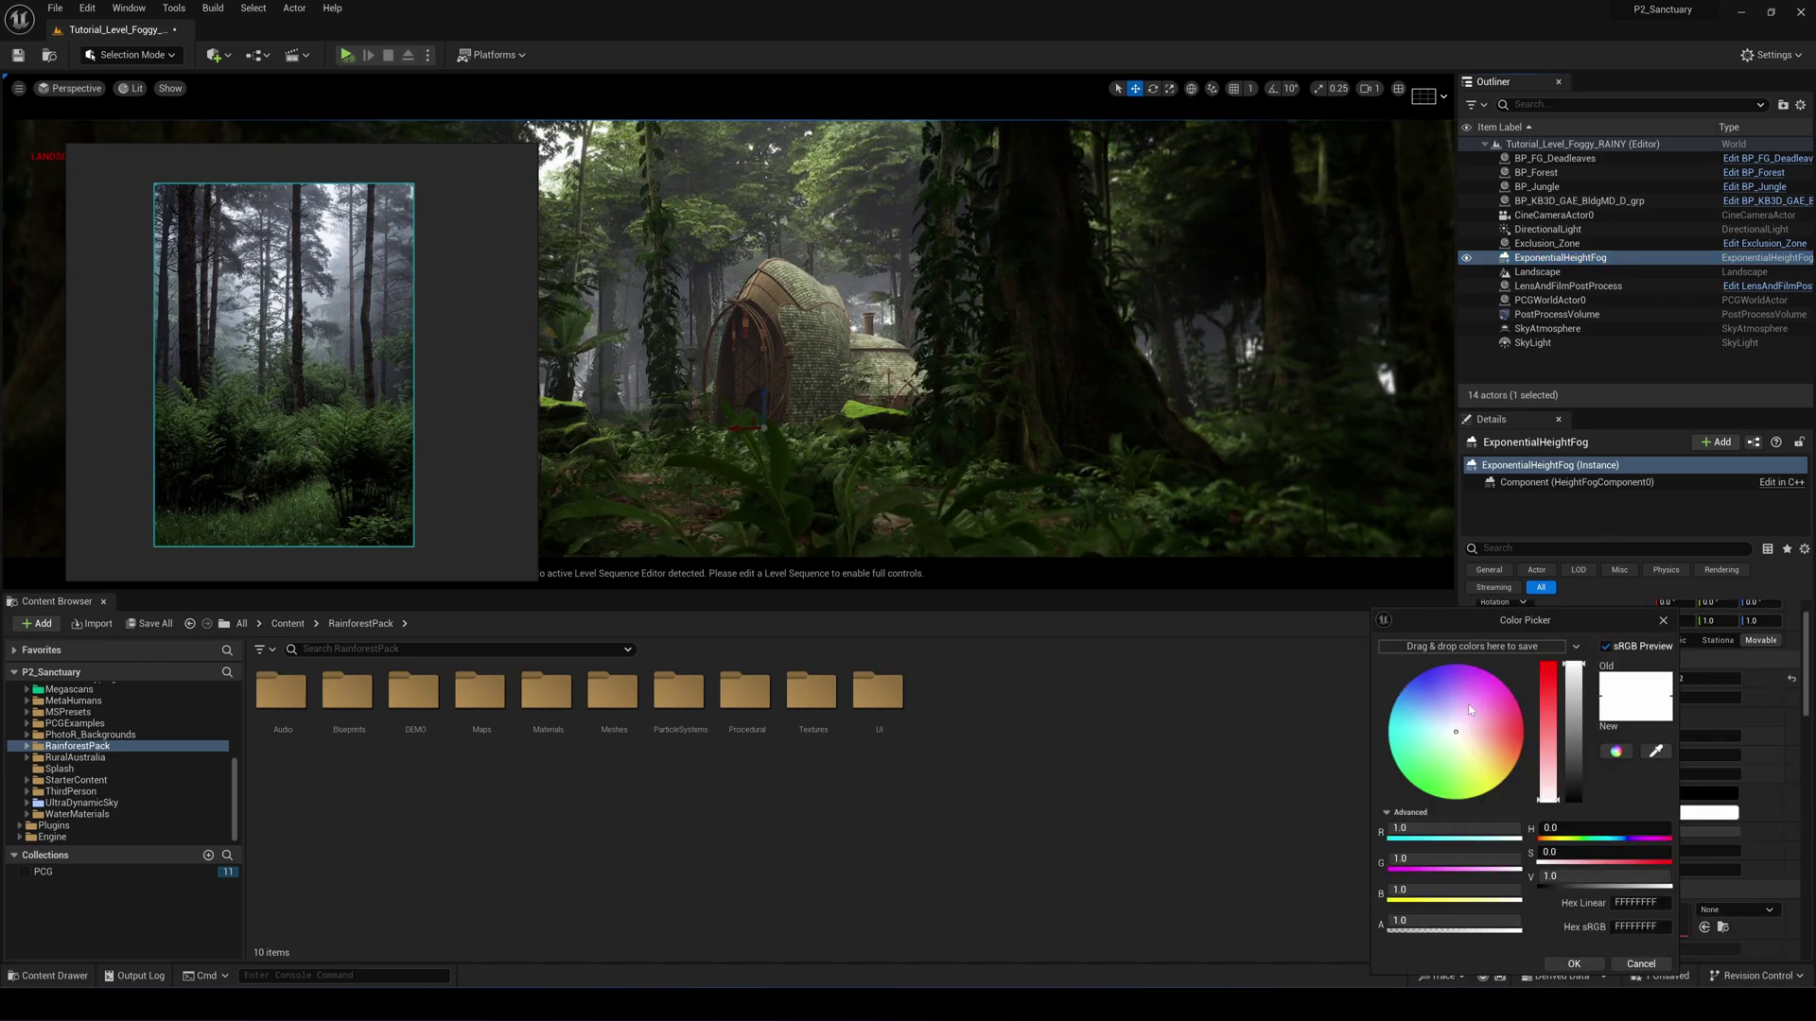
{"action": "left_click_drag", "start_coordinate": [1450, 729], "coordinate": [1434, 721]}
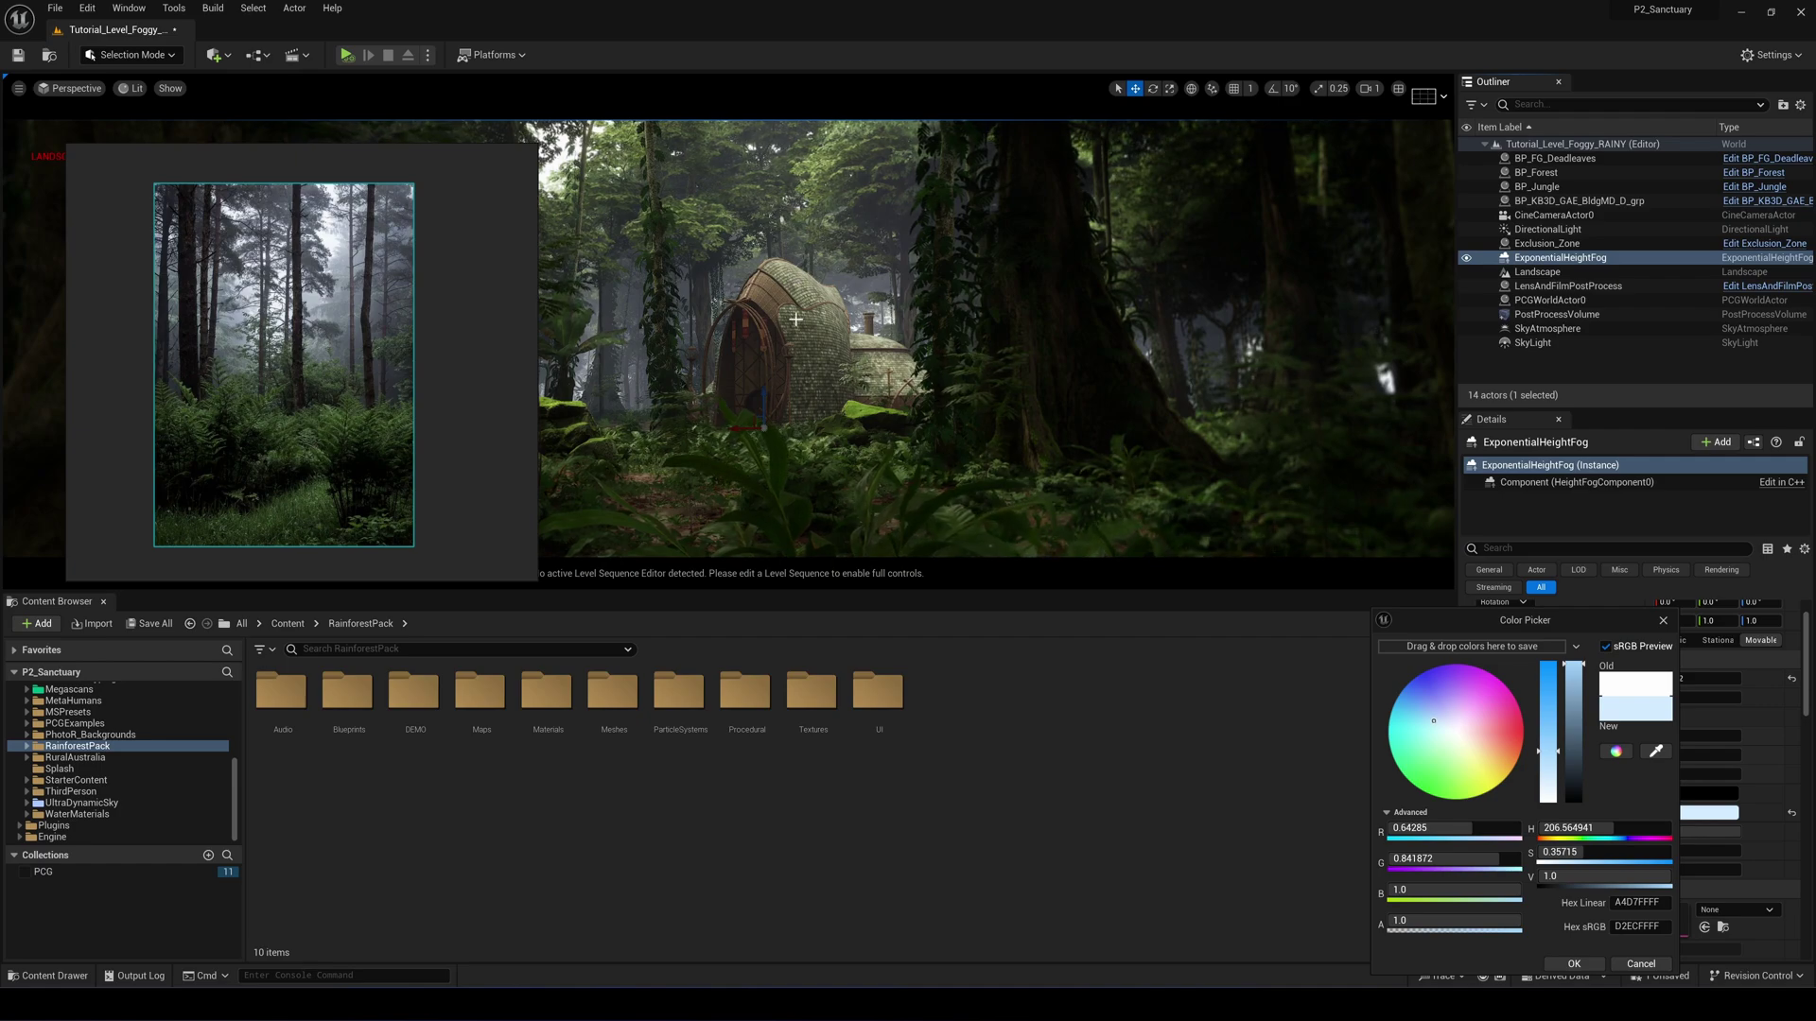
In the LensAndFilmPostProcess Color Adjustment settings, set Yellows to about 0.96 and Greens to about -0.47.
{"action": "left_click", "coordinate": [1561, 286]}
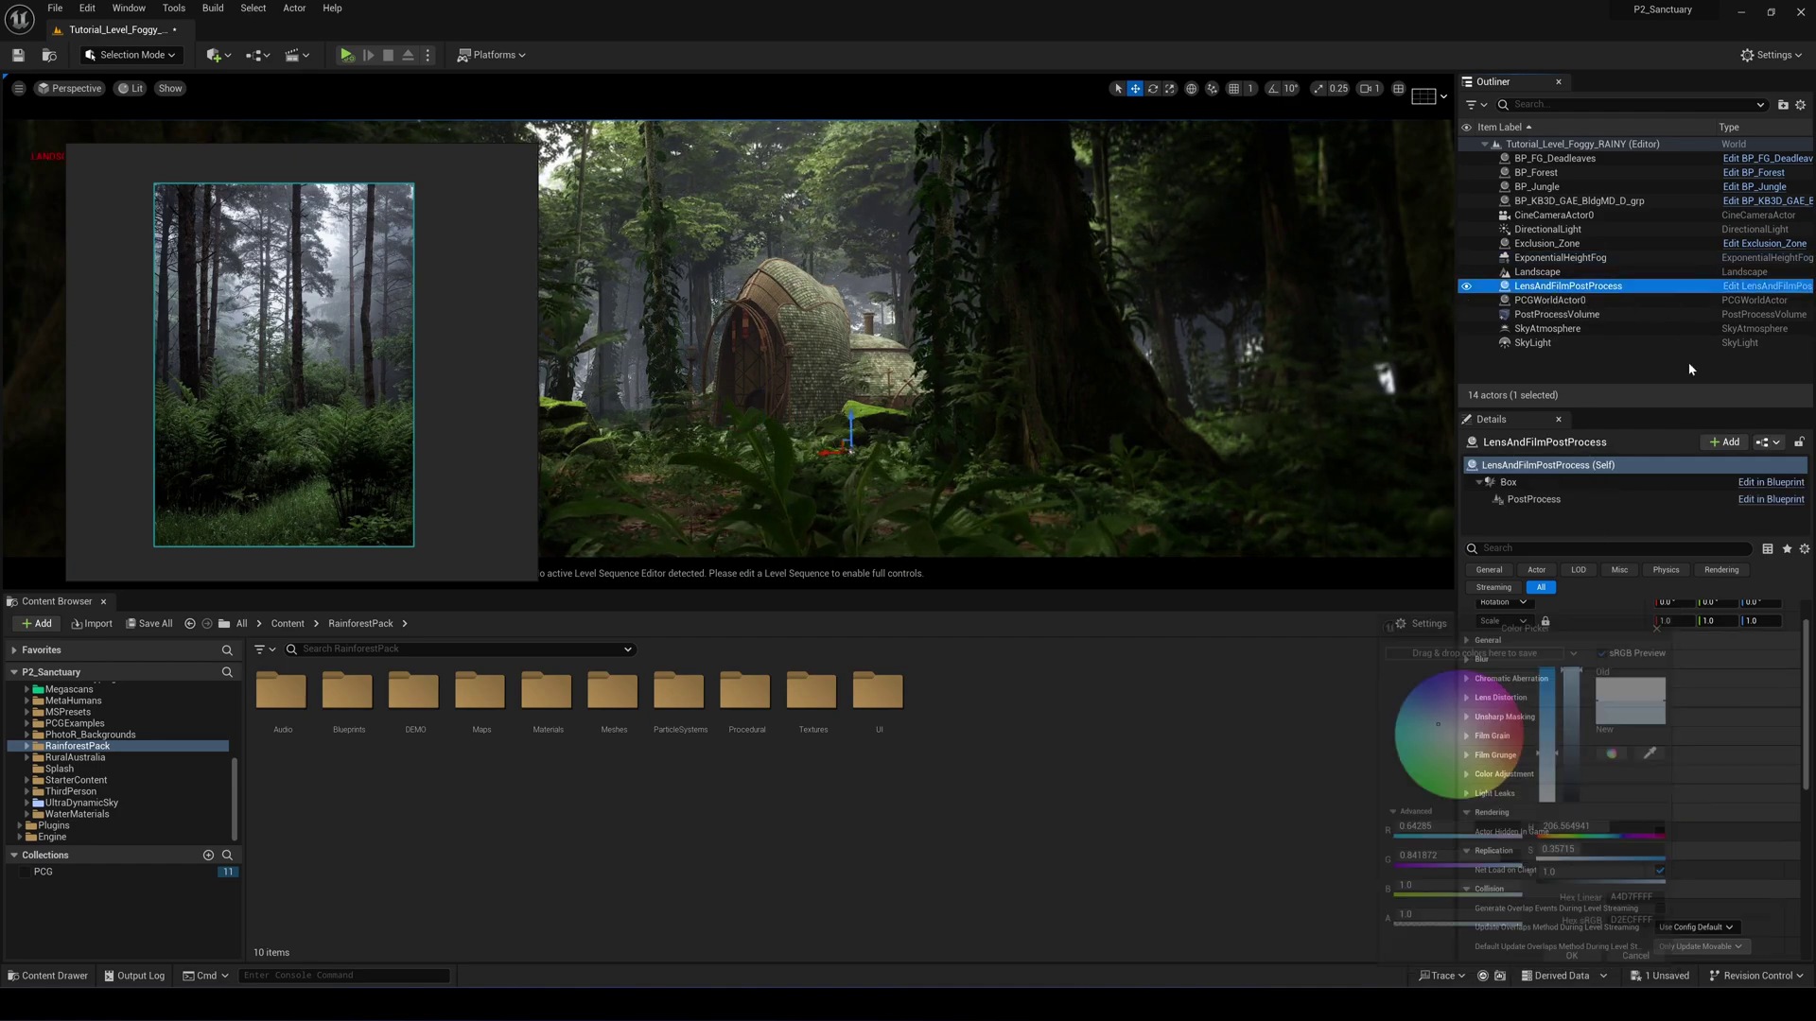
{"action": "scroll", "coordinate": [1548, 752], "scroll_direction": "down", "scroll_amount": 5}
{"action": "scroll", "coordinate": [1570, 809], "scroll_direction": "up", "scroll_amount": 6}
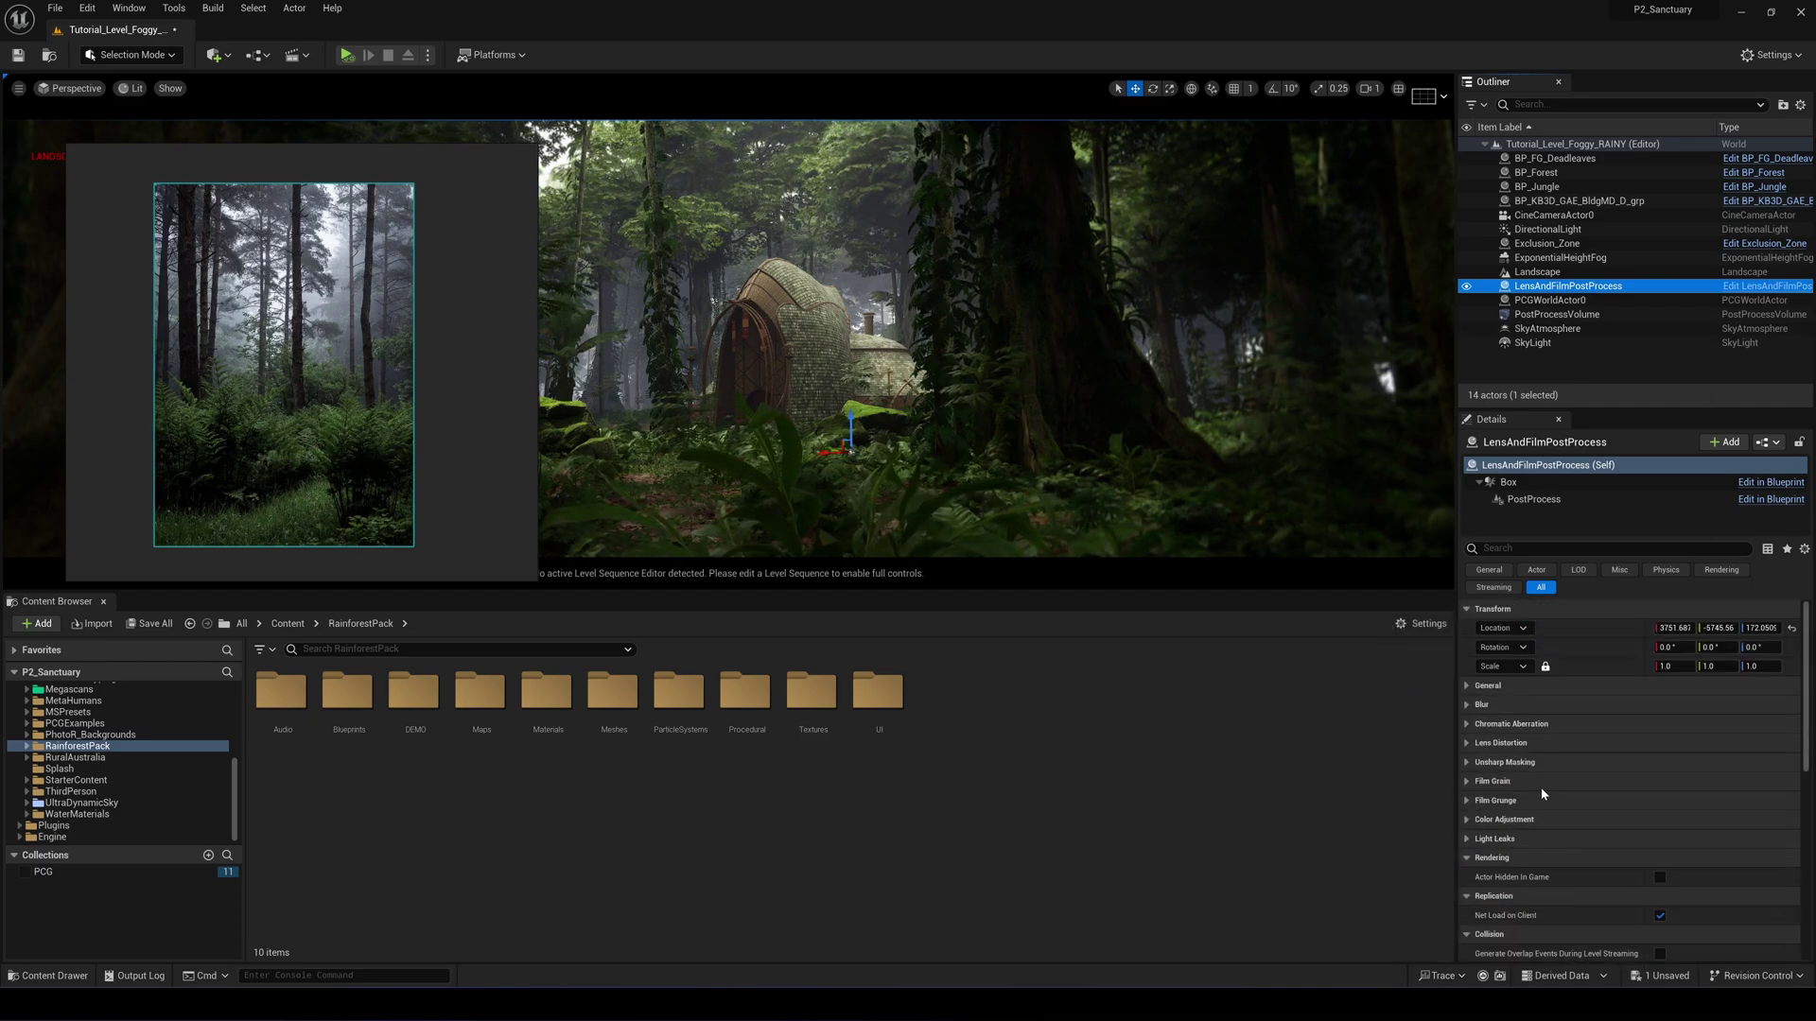
{"action": "scroll", "coordinate": [1542, 785], "scroll_direction": "down", "scroll_amount": 5}
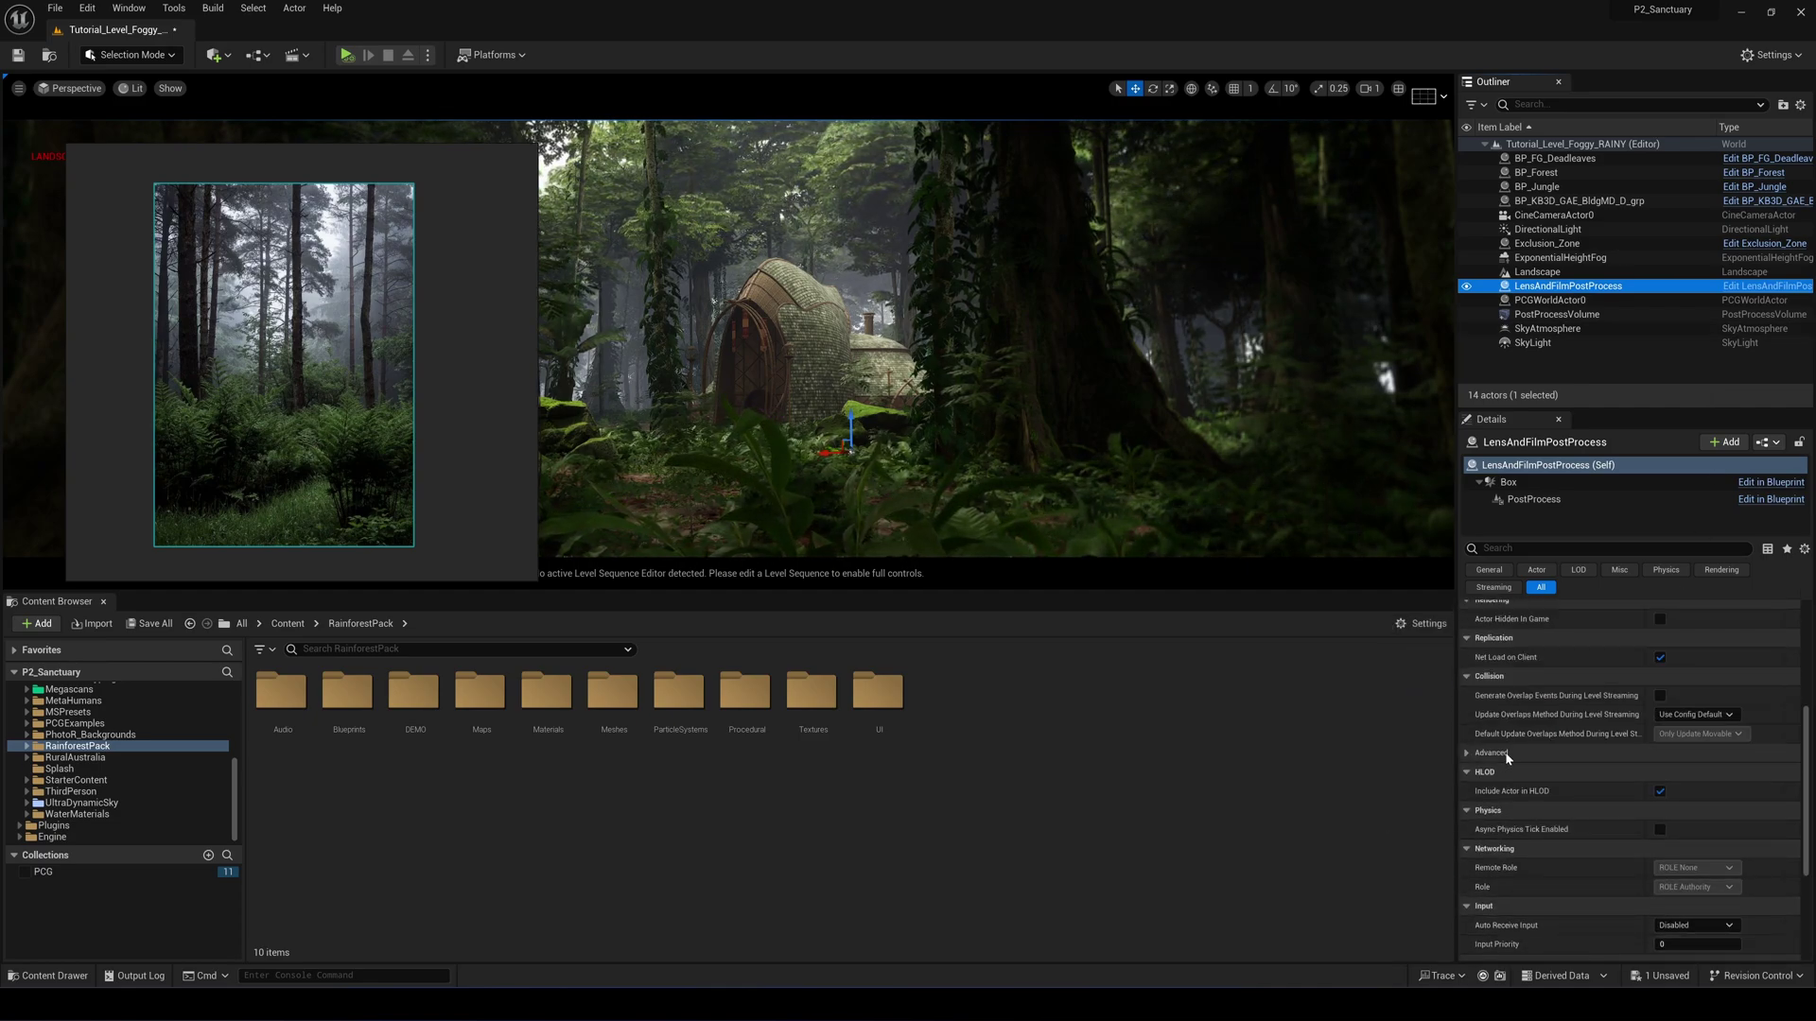
{"action": "scroll", "coordinate": [1508, 728], "scroll_direction": "up", "scroll_amount": 4}
{"action": "left_click", "coordinate": [1477, 744]}
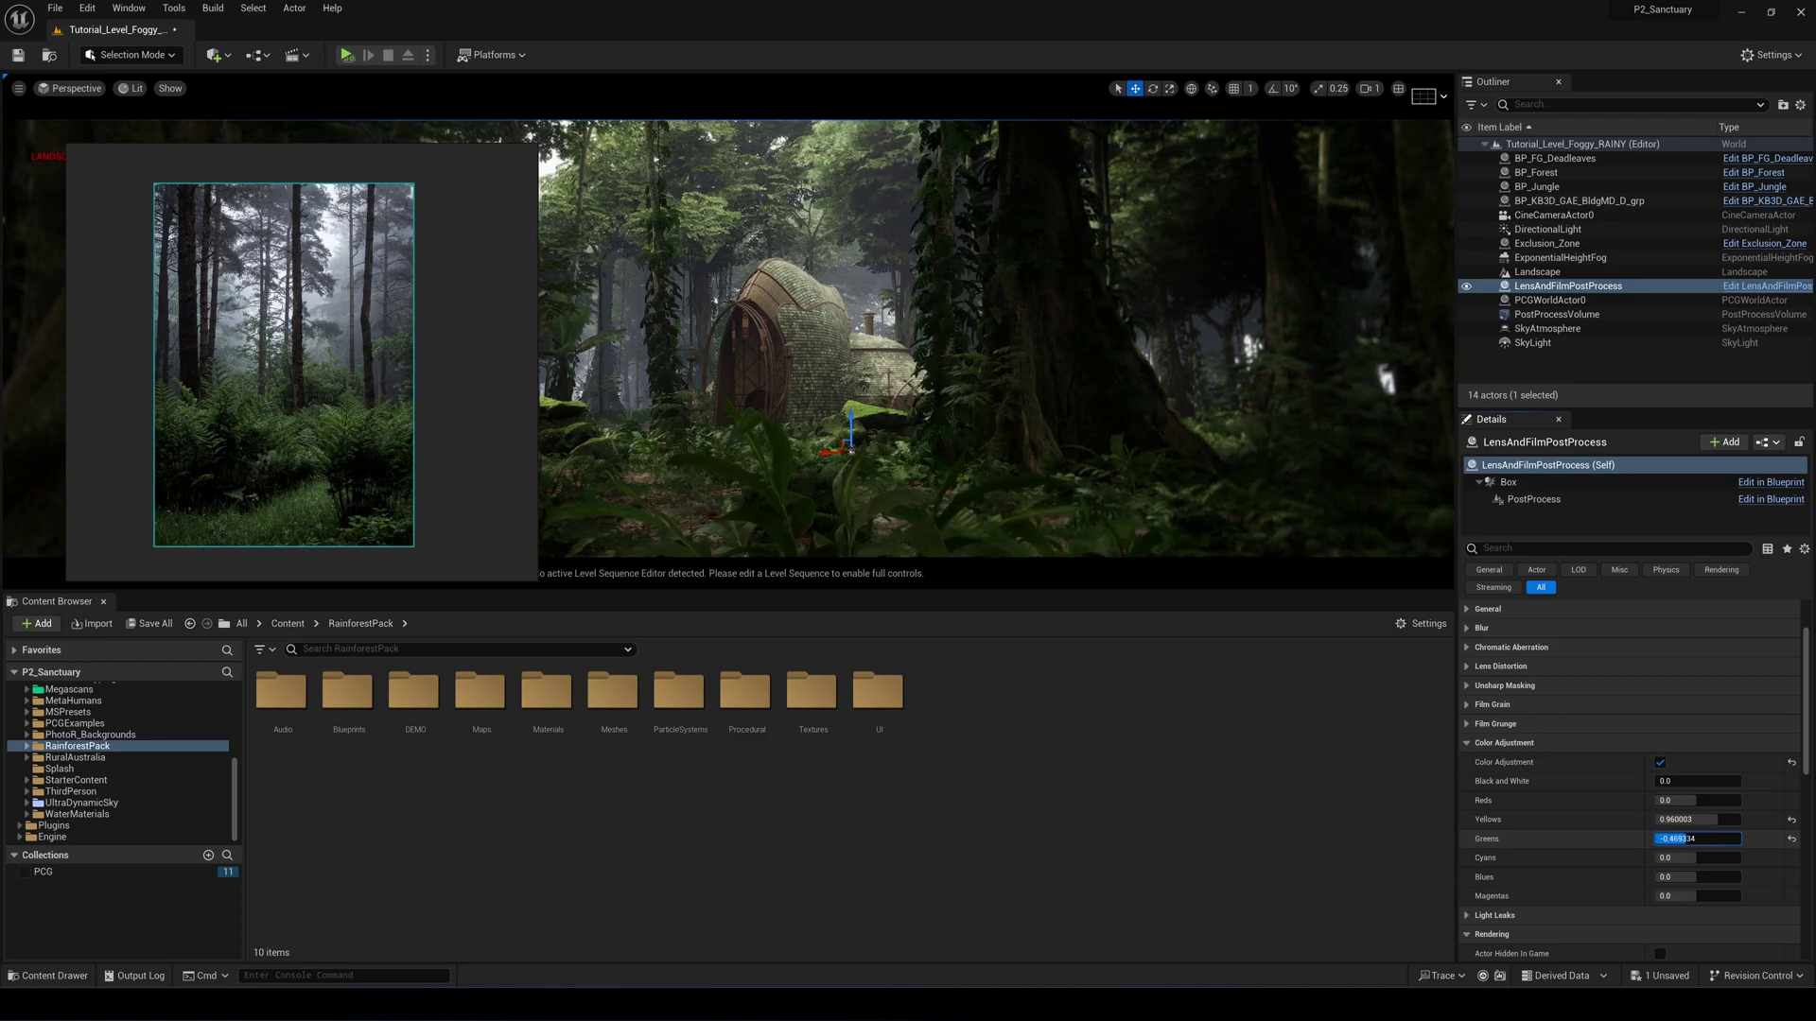
{"action": "left_click_drag", "start_coordinate": [1678, 839], "coordinate": [1678, 839]}
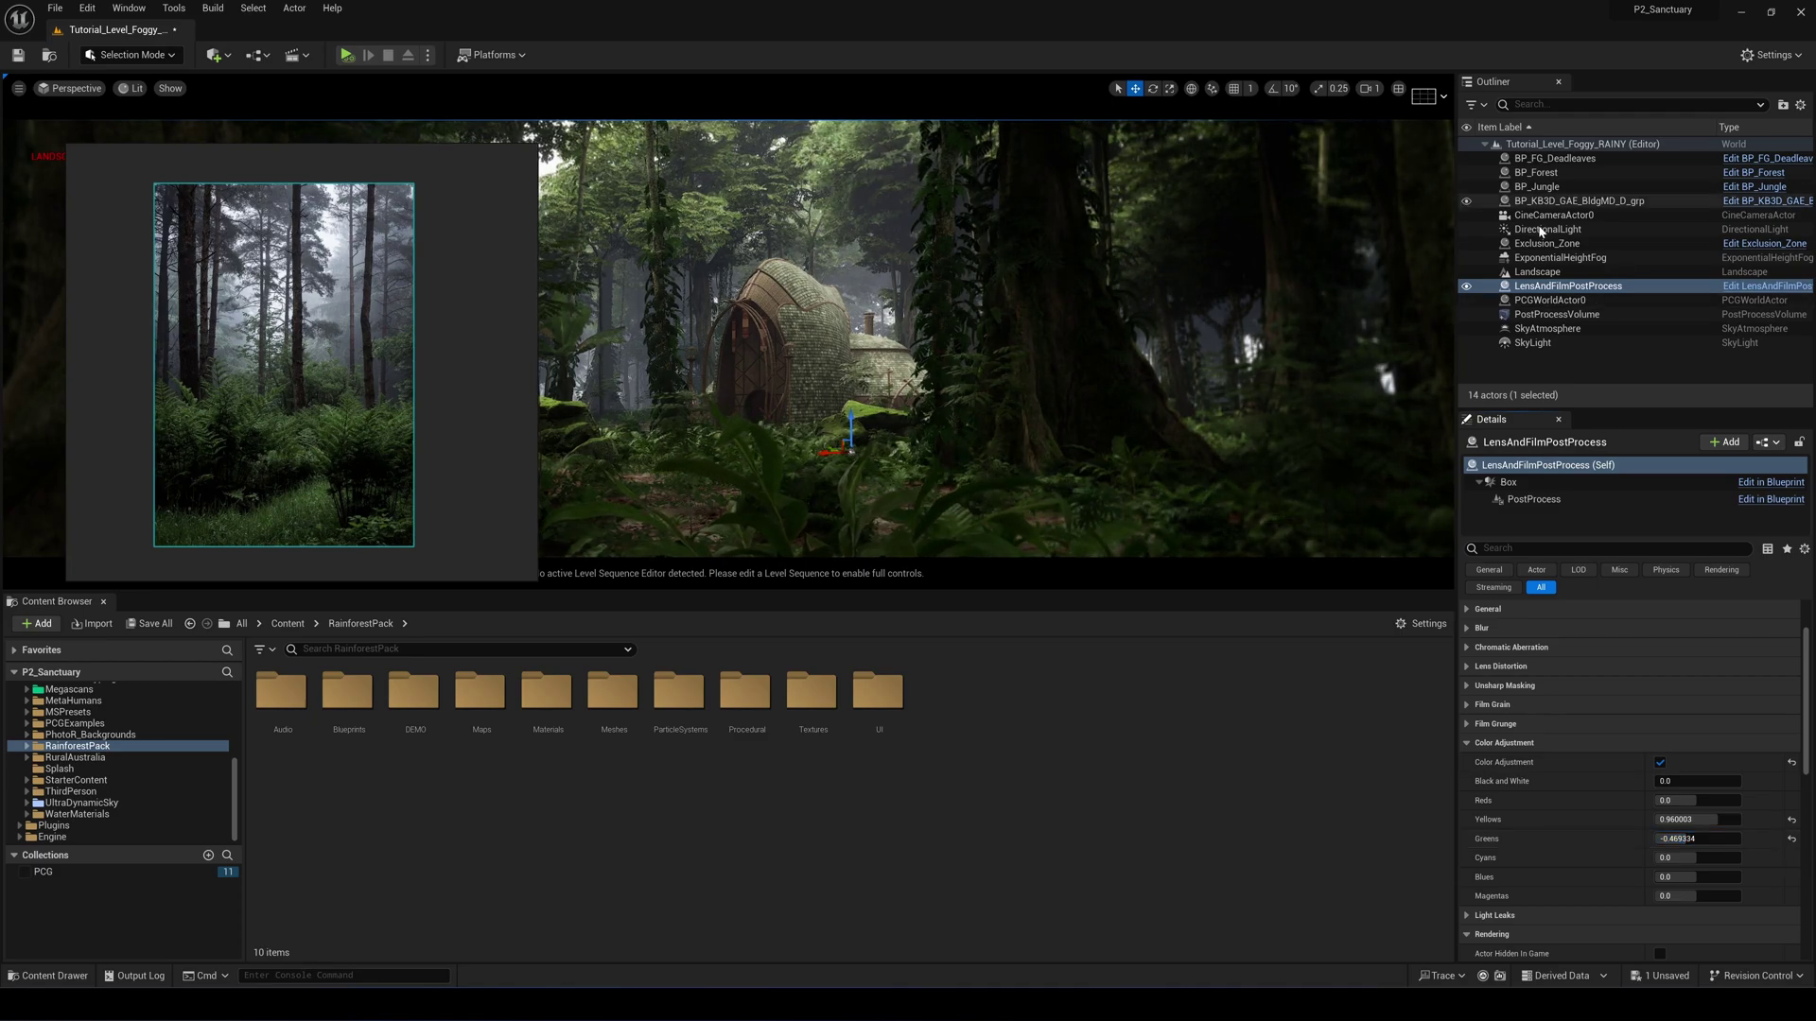
Lower the PostProcessVolume's Exposure Compensation to about 4.04.
{"action": "left_click", "coordinate": [1557, 314]}
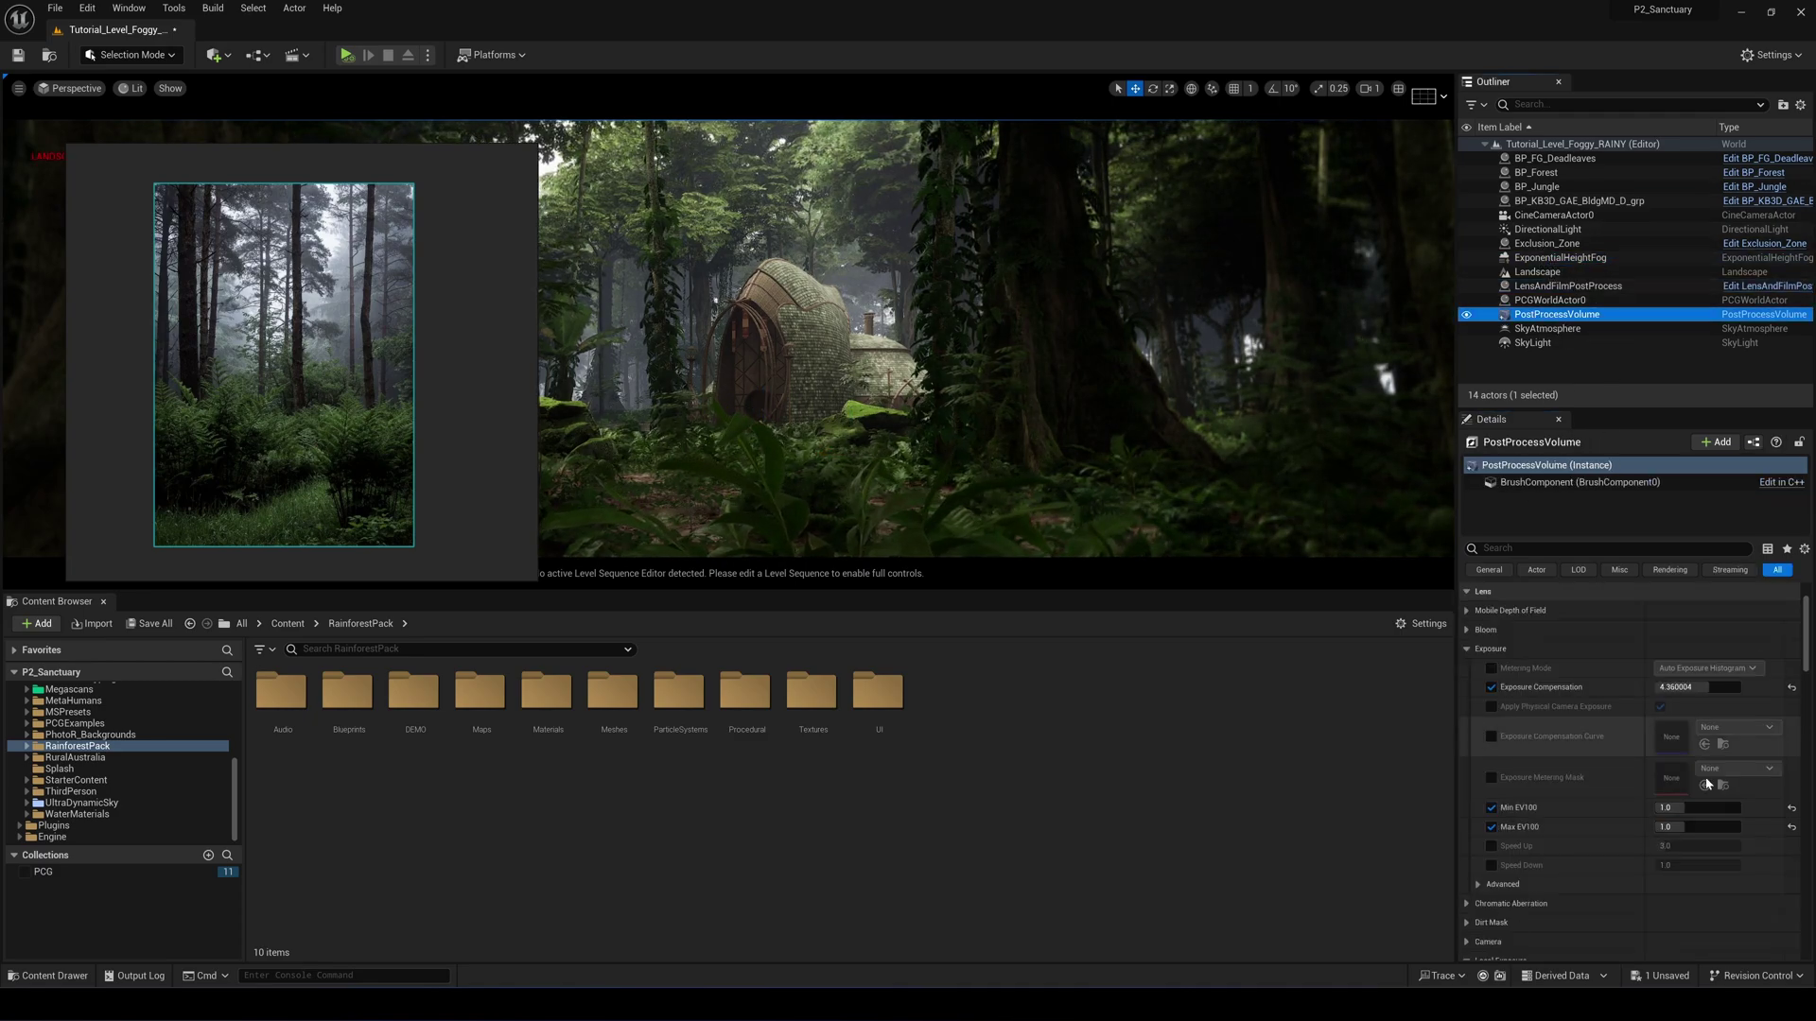
{"action": "left_click_drag", "start_coordinate": [1707, 687], "coordinate": [1701, 688]}
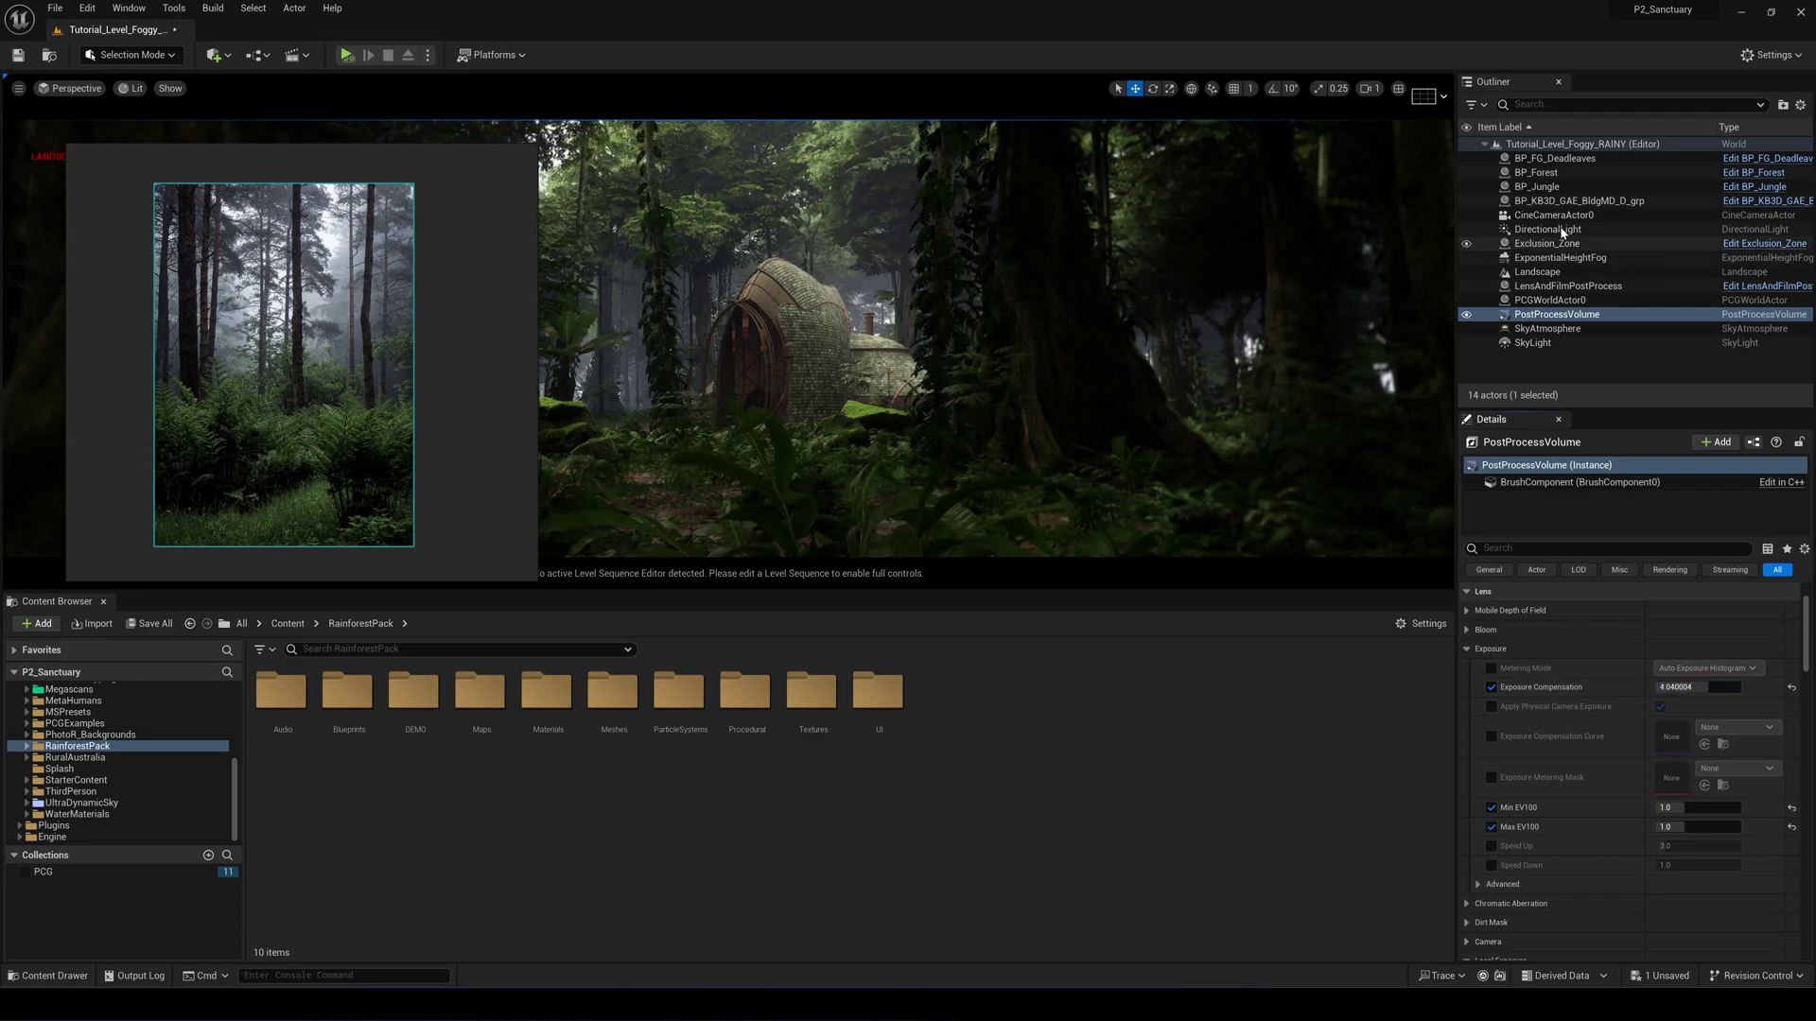
Set the ExponentialHeightFog's Fog Density to about 0.0115 and its Fog Height Falloff to about 0.43.
{"action": "left_click", "coordinate": [1561, 257]}
{"action": "scroll", "coordinate": [1626, 676], "scroll_direction": "up", "scroll_amount": 2}
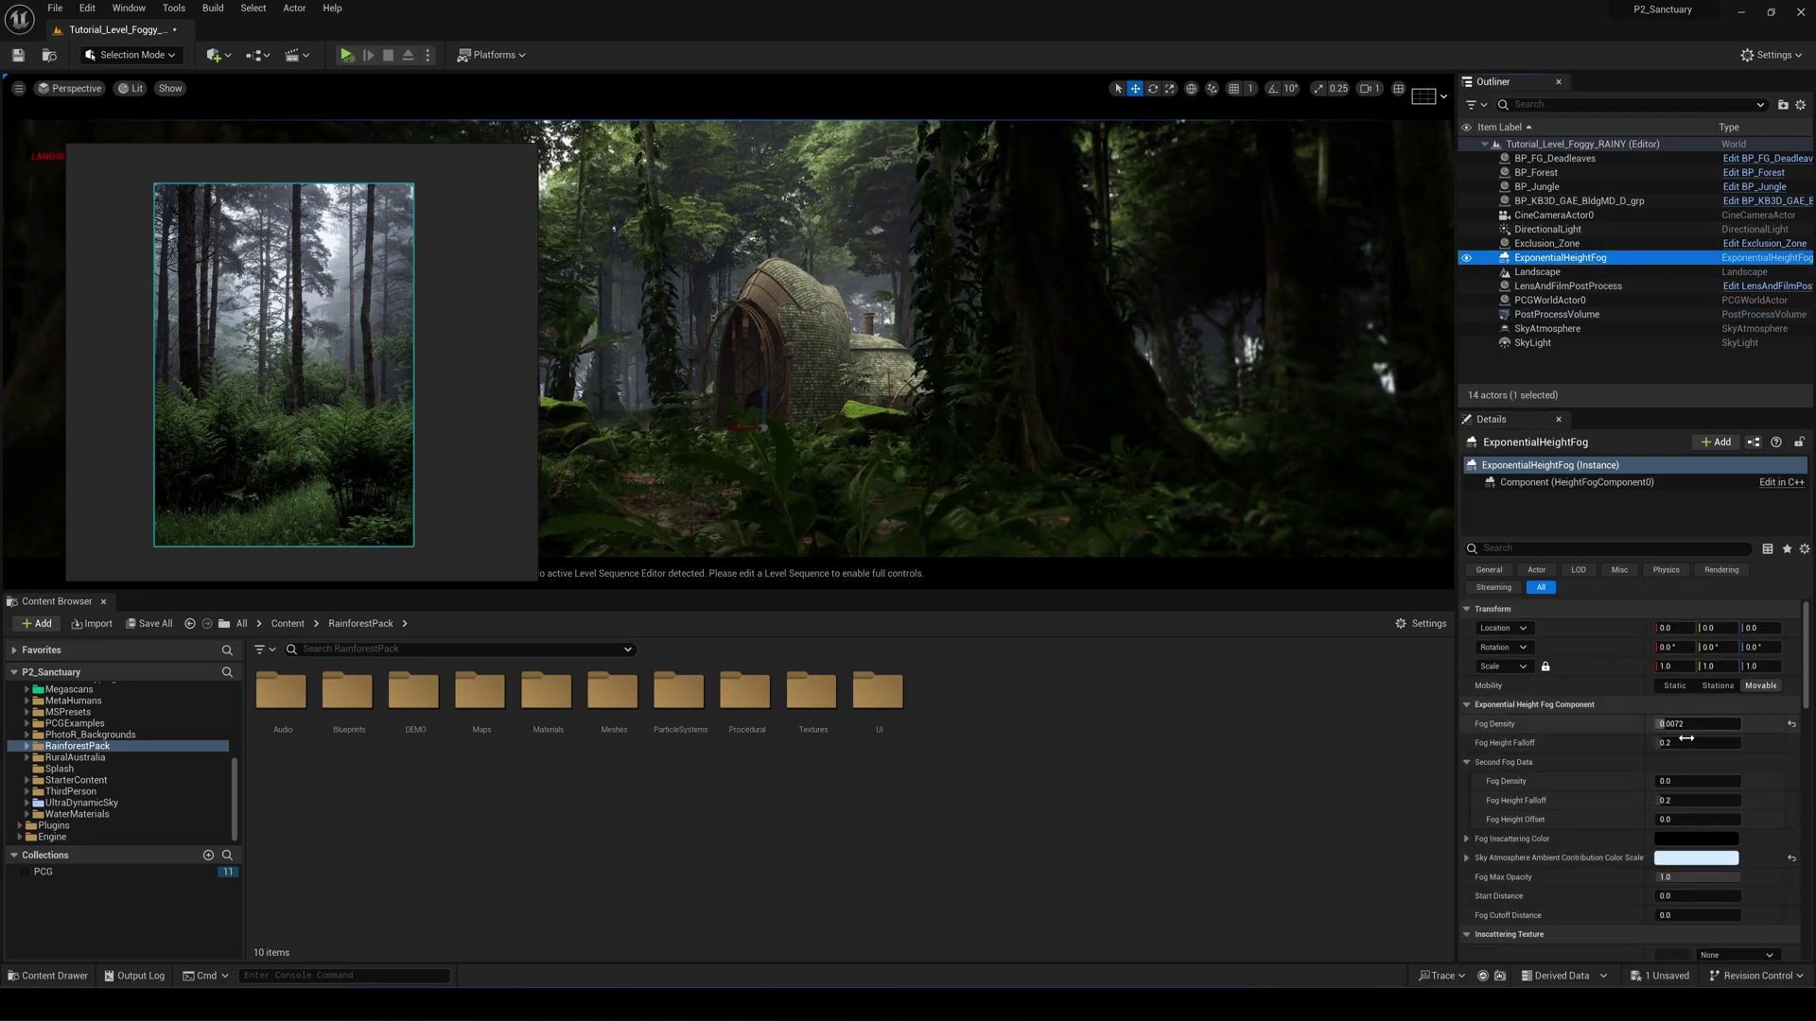
{"action": "left_click_drag", "start_coordinate": [1669, 742], "coordinate": [1707, 743]}
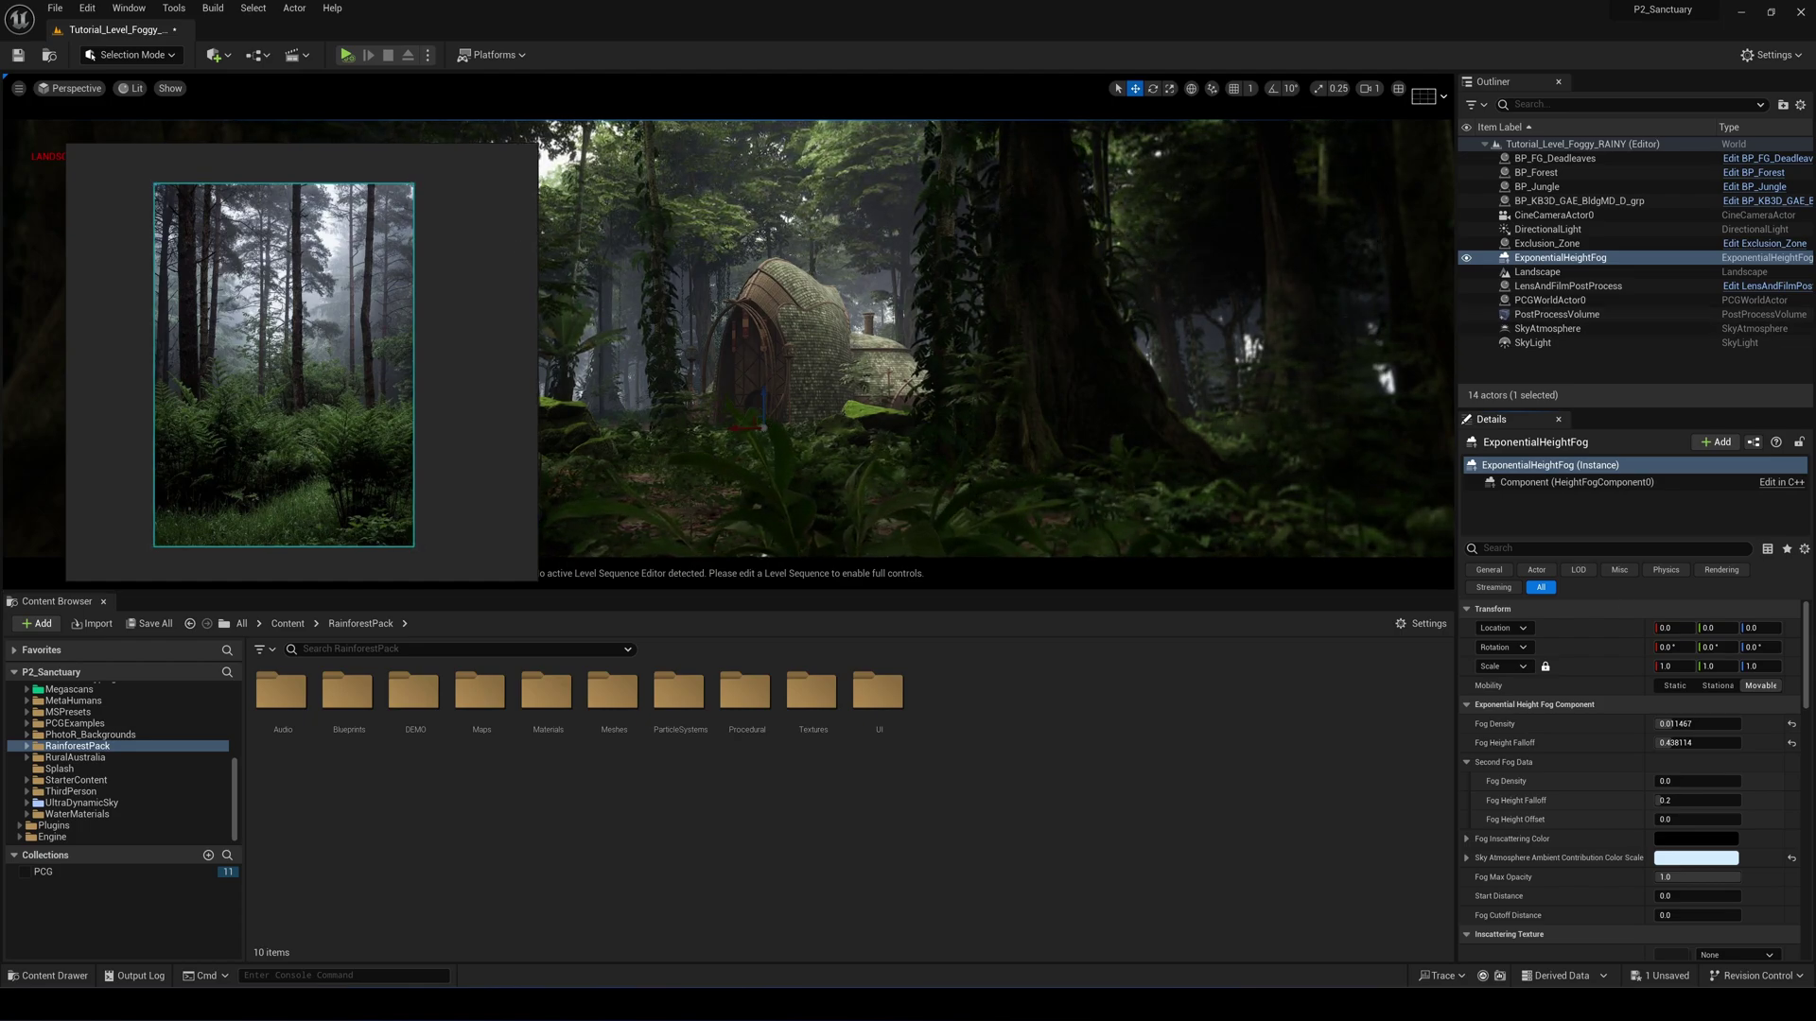
Switch to the browser and compare the Ultra Dynamic Sky and Sky Creator marketplace pages.
{"action": "left_click_drag", "start_coordinate": [0, 284], "coordinate": [1098, 0]}
{"action": "scroll", "coordinate": [1147, 411], "scroll_direction": "down", "scroll_amount": 1}
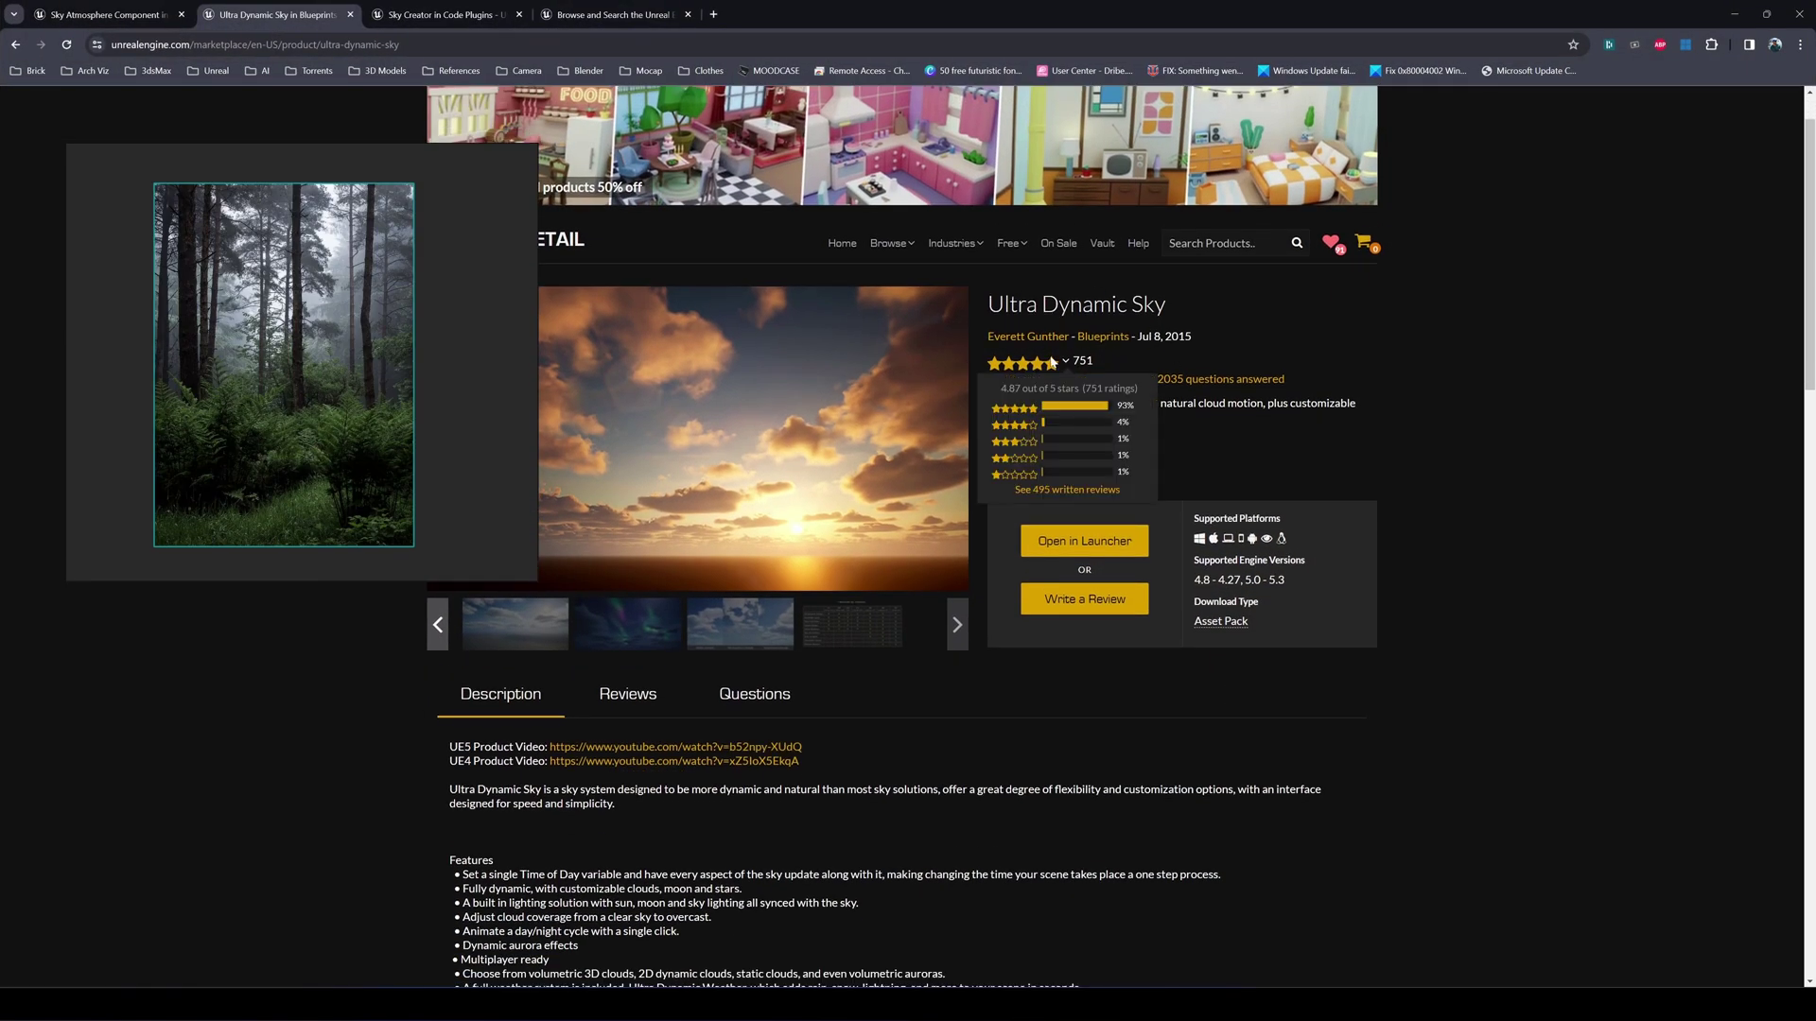
{"action": "left_click", "coordinate": [420, 14]}
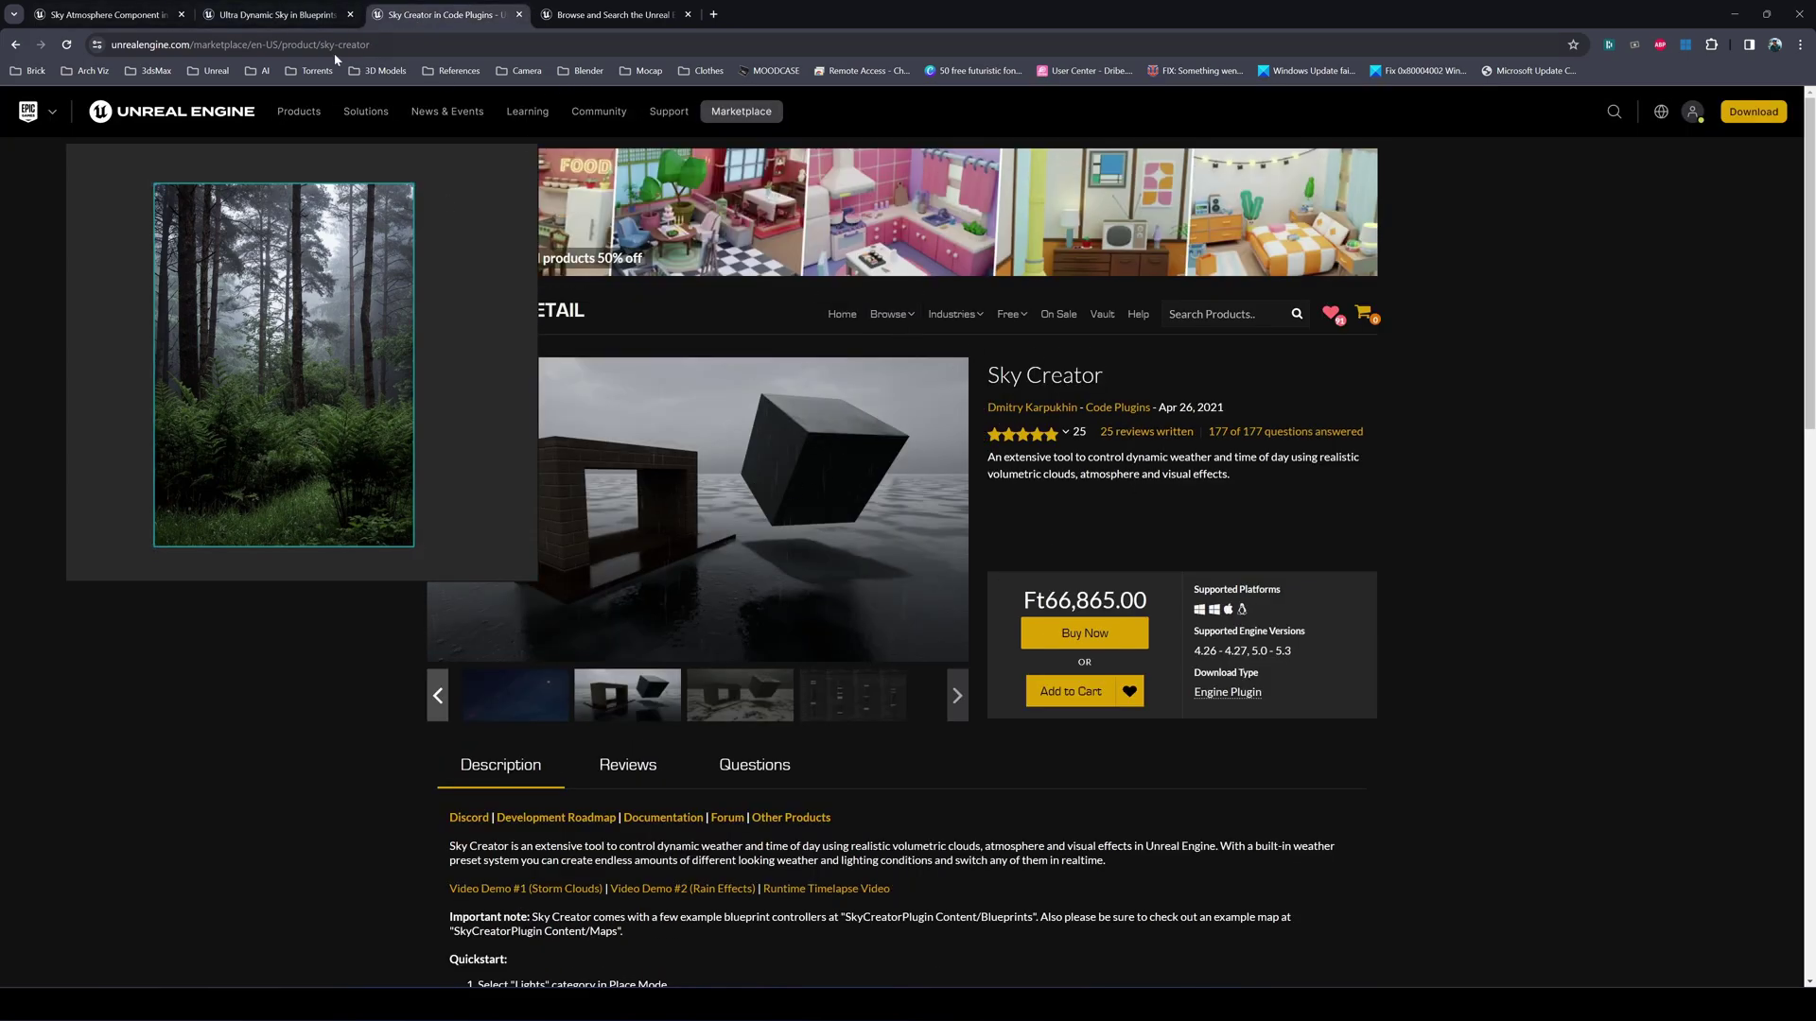
{"action": "left_click", "coordinate": [293, 14]}
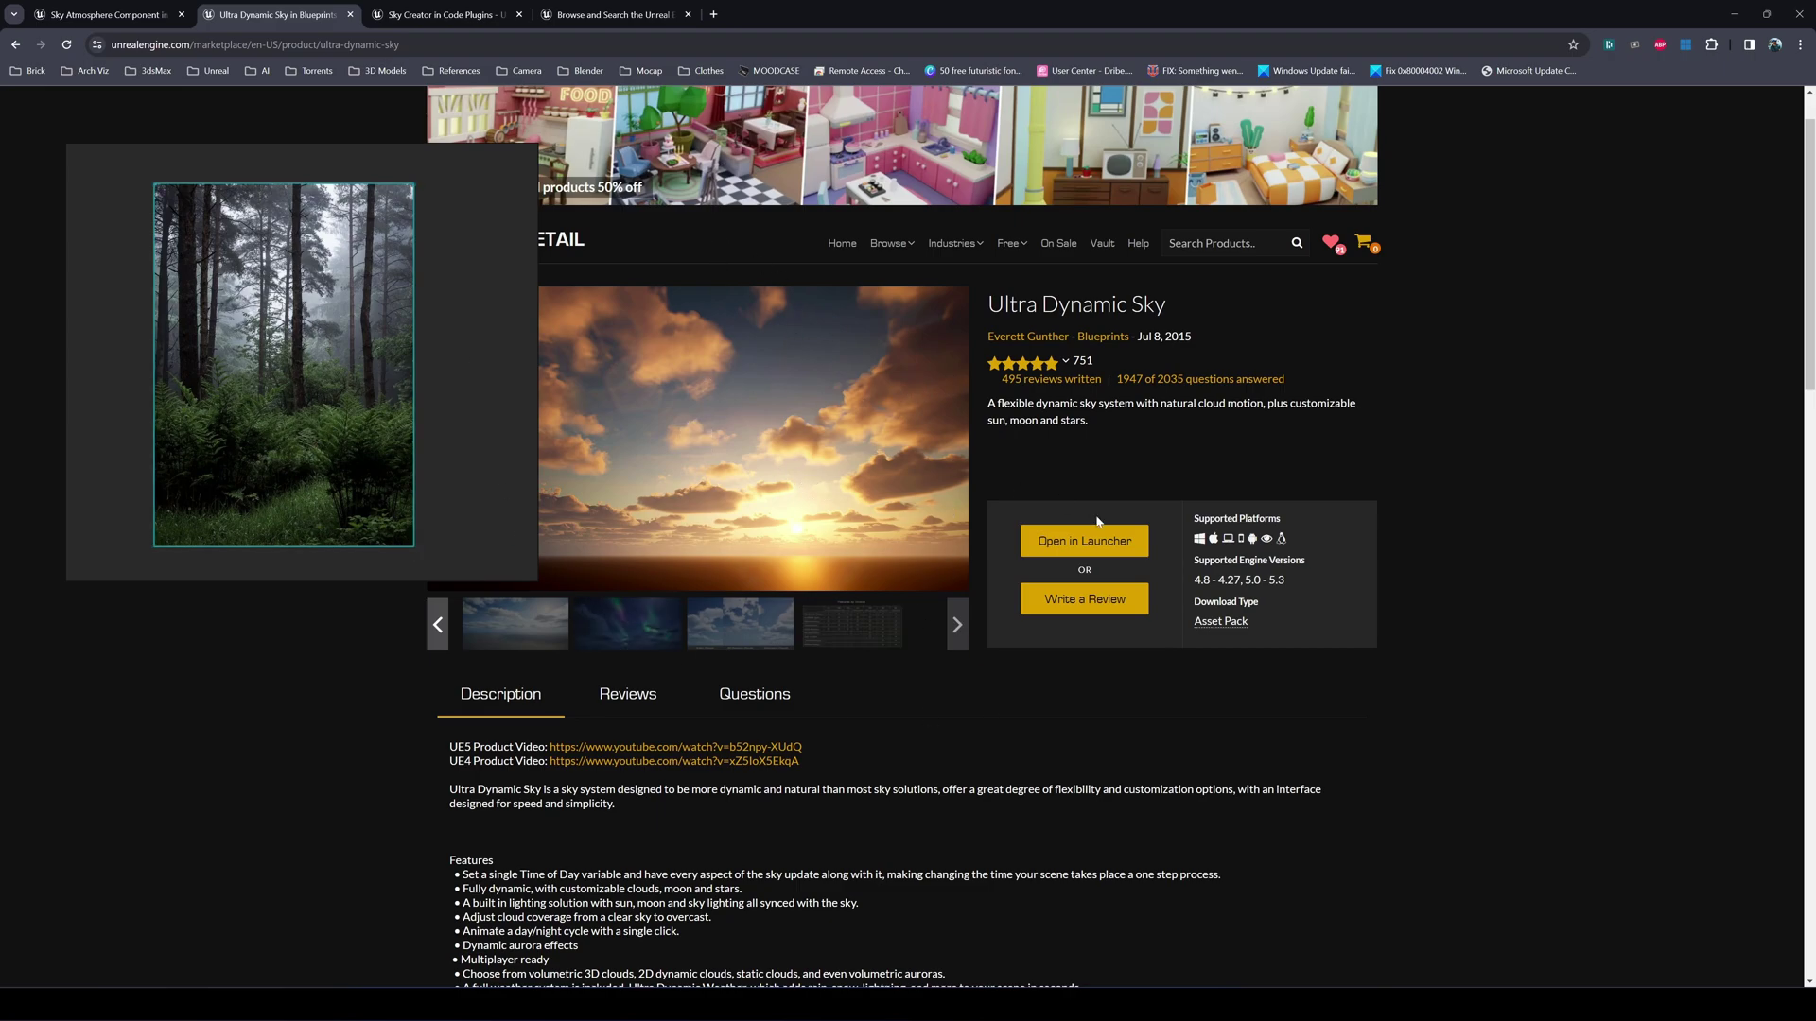
{"action": "left_click_drag", "start_coordinate": [988, 9], "coordinate": [0, 38]}
Return to Unreal Editor and locate the Blueprints folder inside the project's UltraDynamicSky content.
{"action": "left_click", "coordinate": [719, 483]}
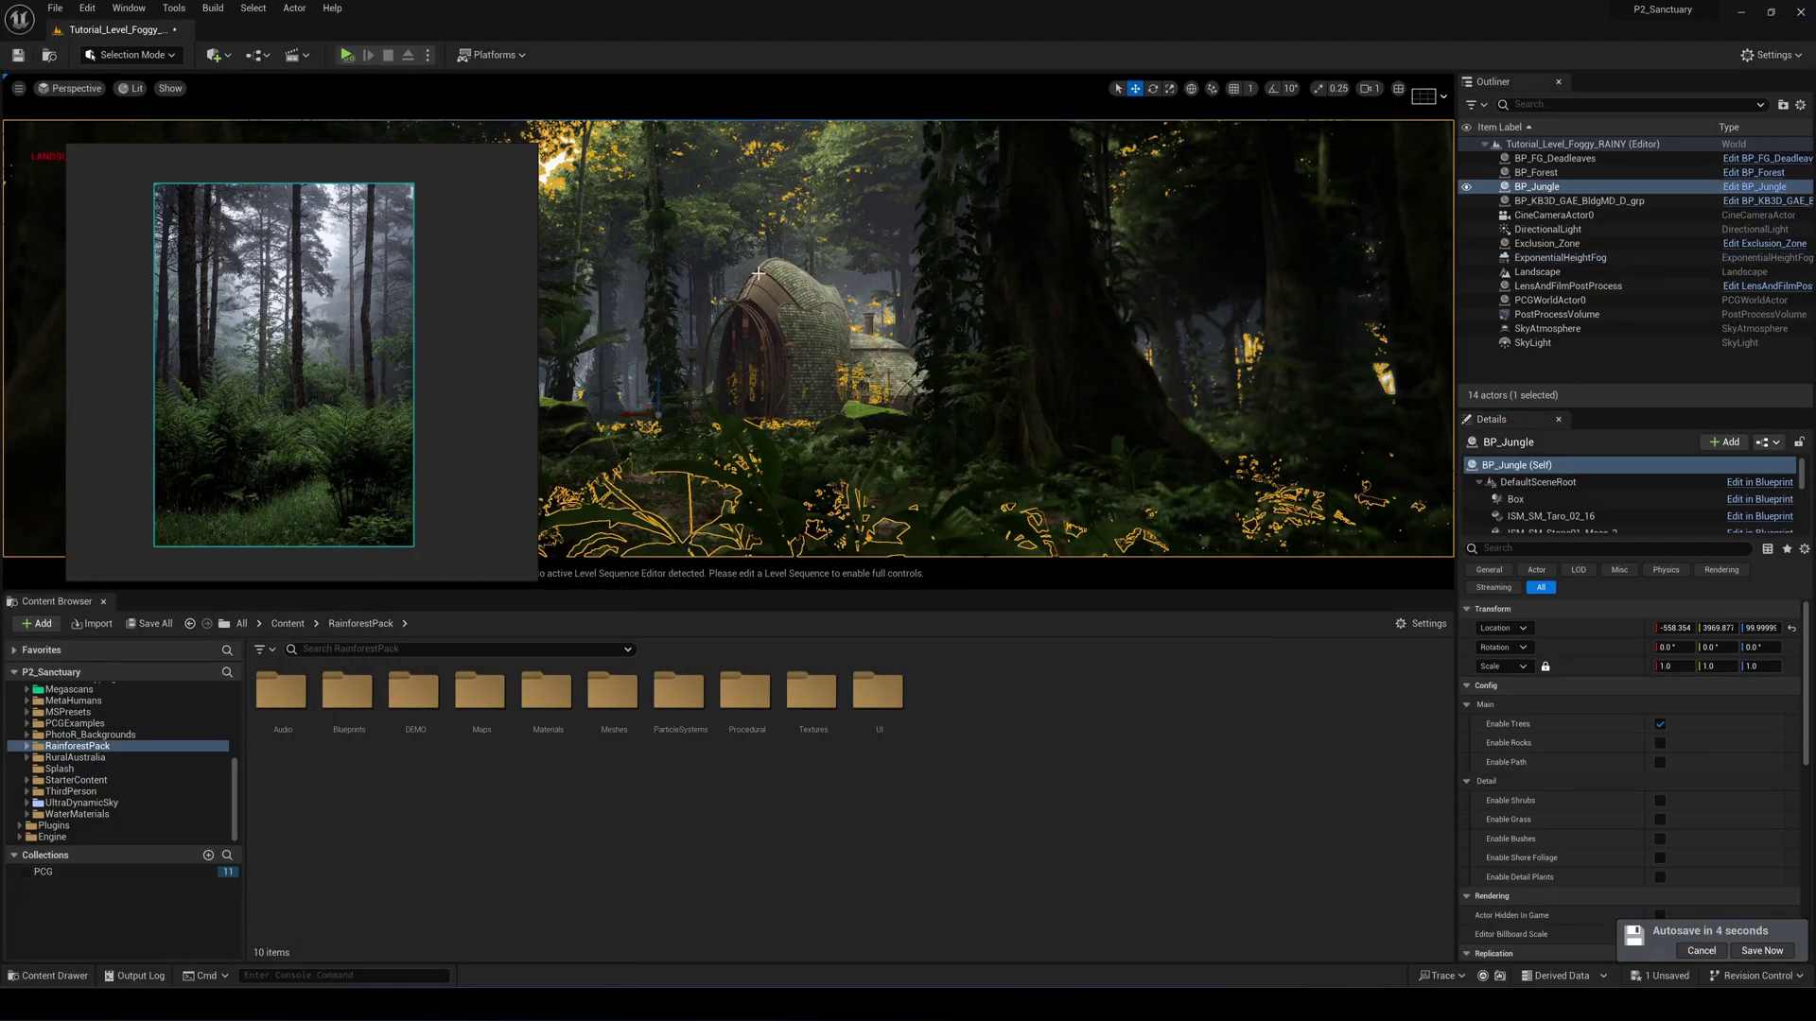
{"action": "left_click", "coordinate": [169, 804]}
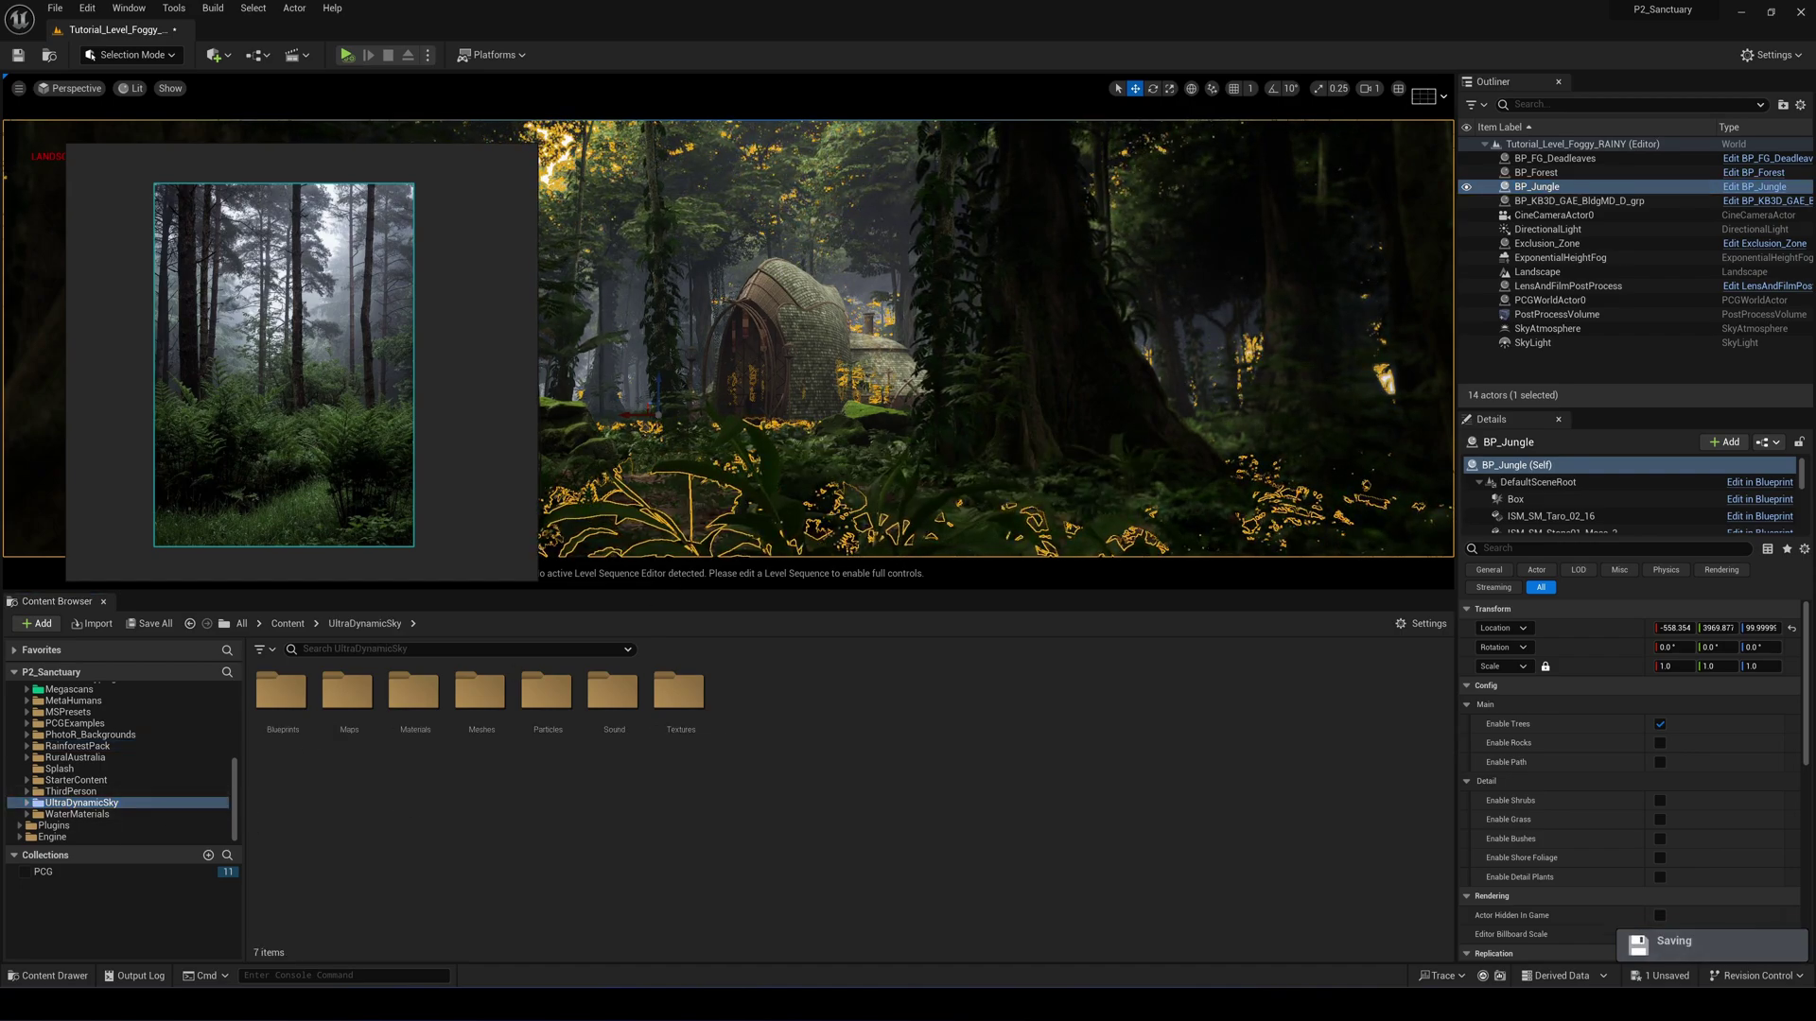
{"action": "left_click", "coordinate": [653, 520]}
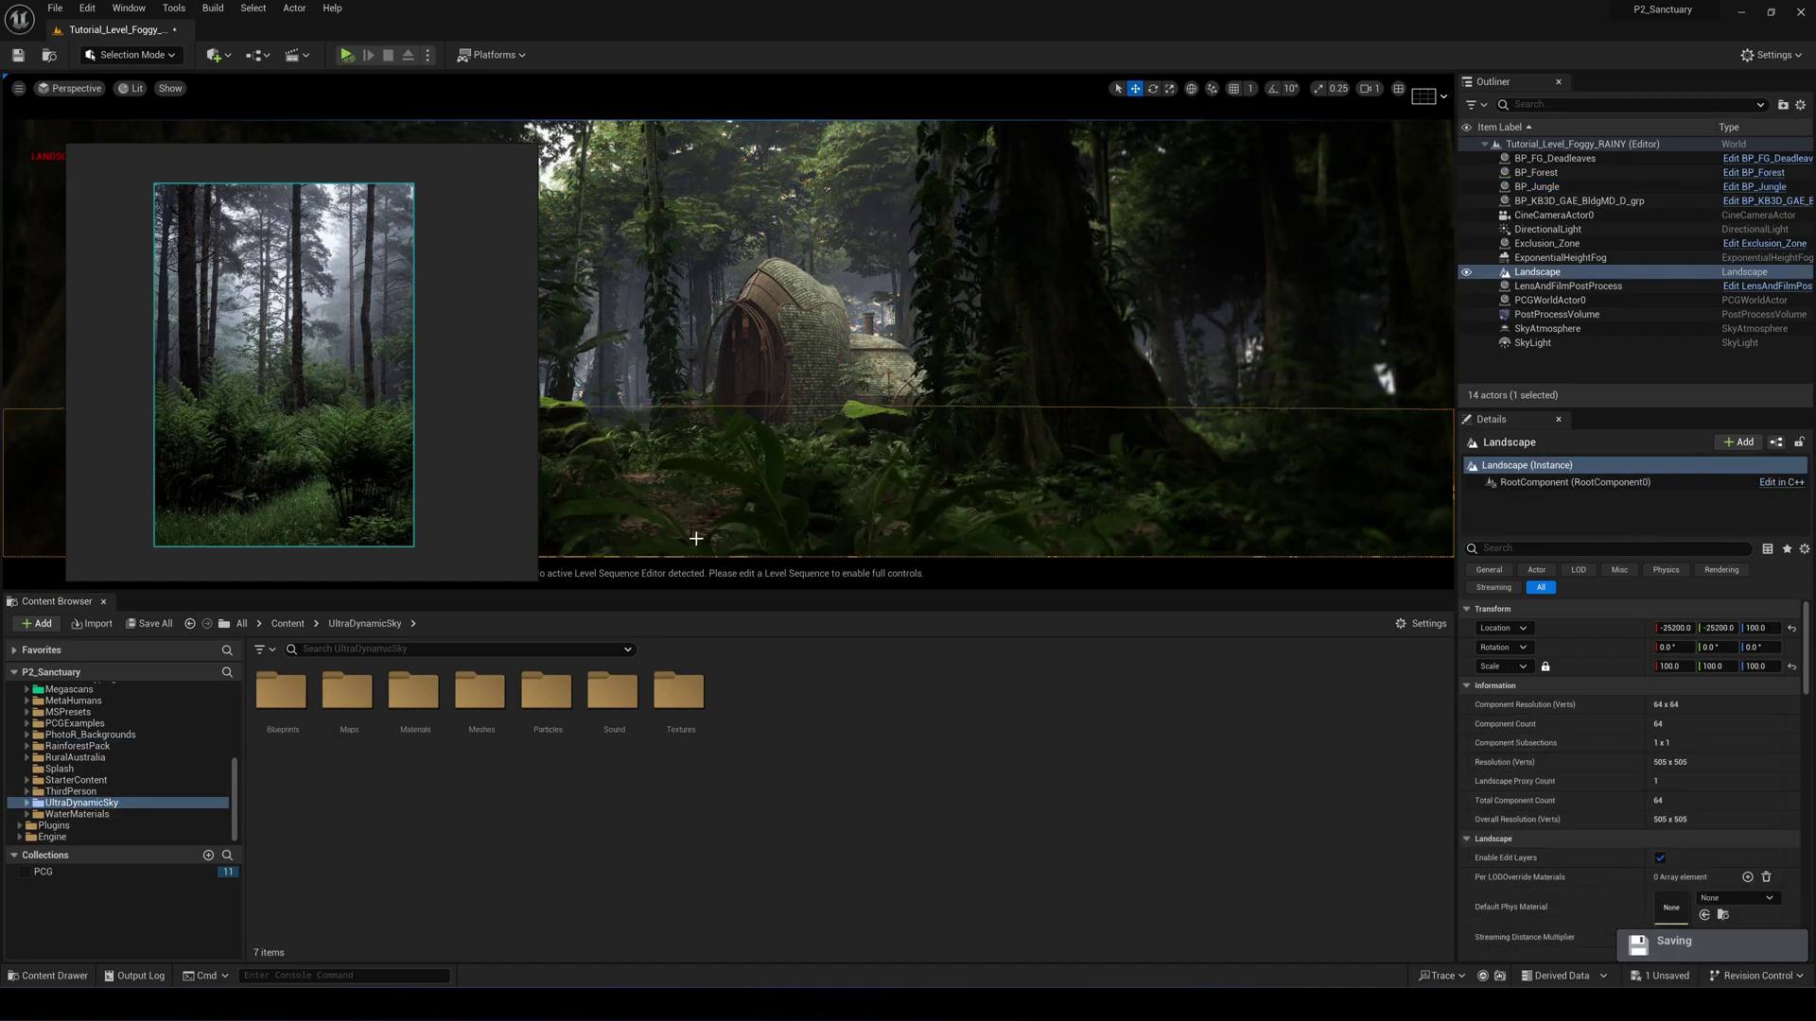
{"action": "left_click", "coordinate": [289, 716]}
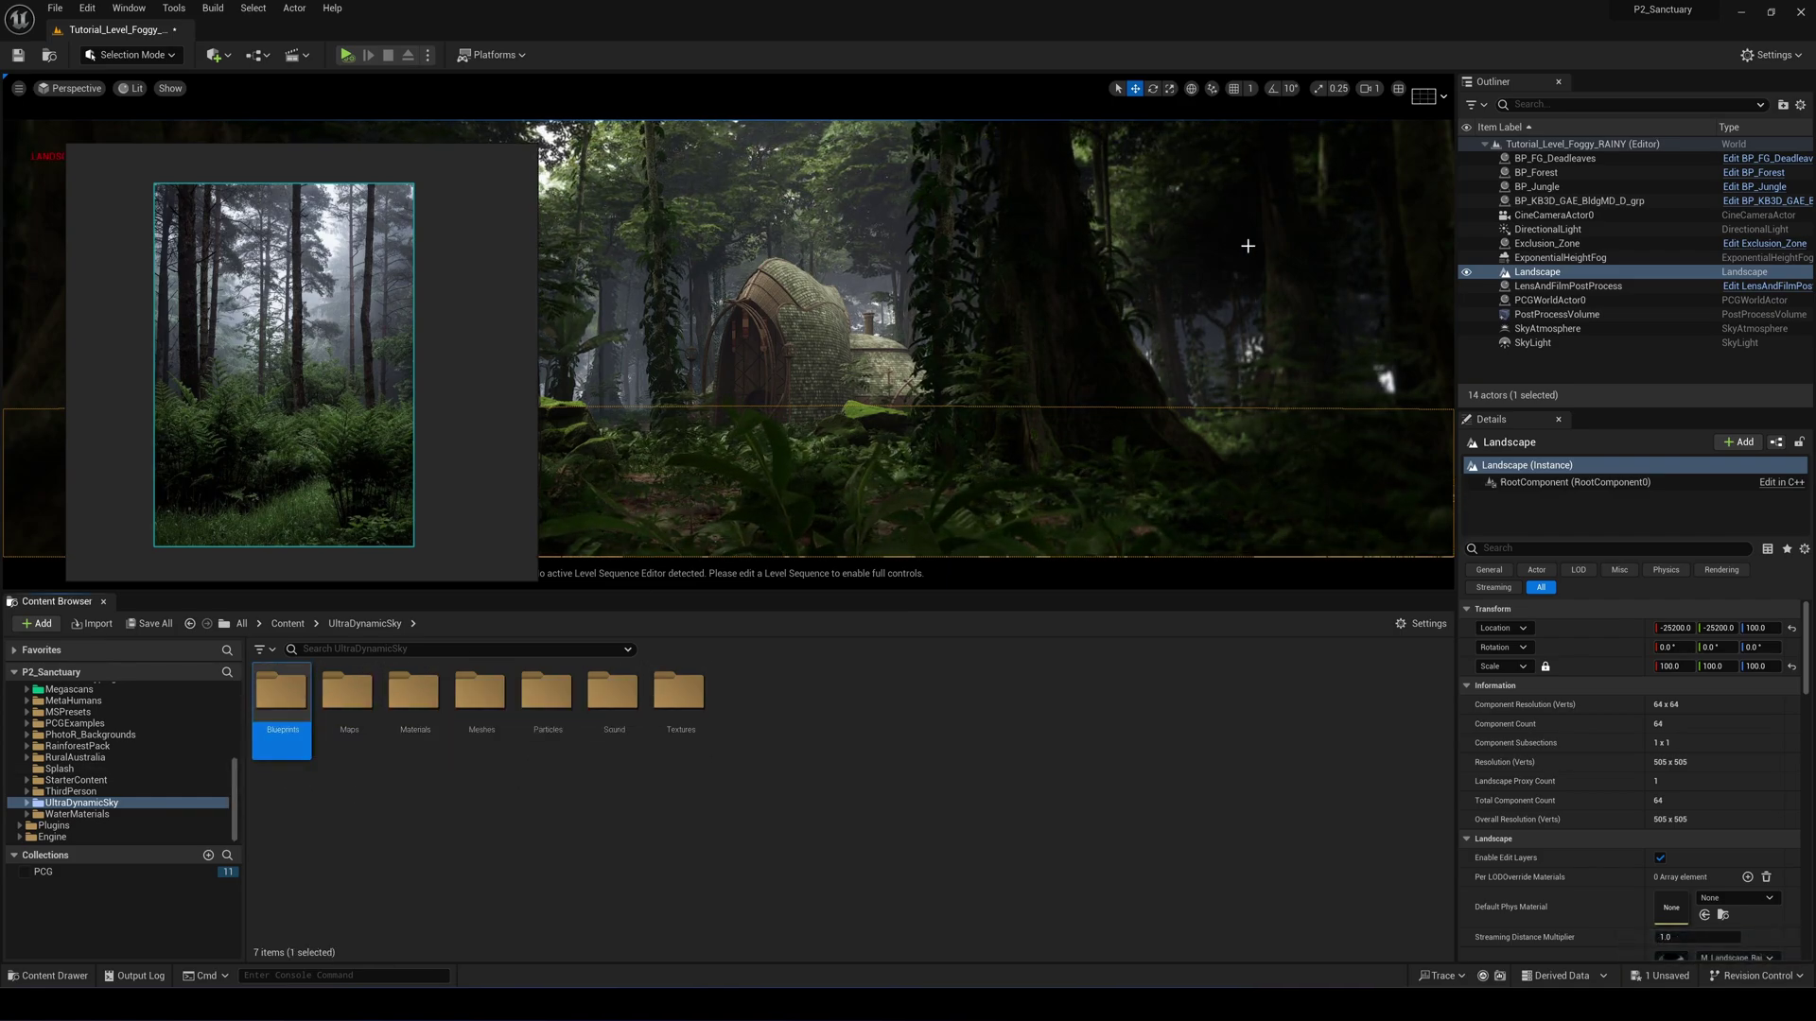
Hide the BP_Jungle actor in the level and lower the PostProcessVolume's Exposure Compensation to about 0.52.
{"action": "left_click", "coordinate": [1490, 173]}
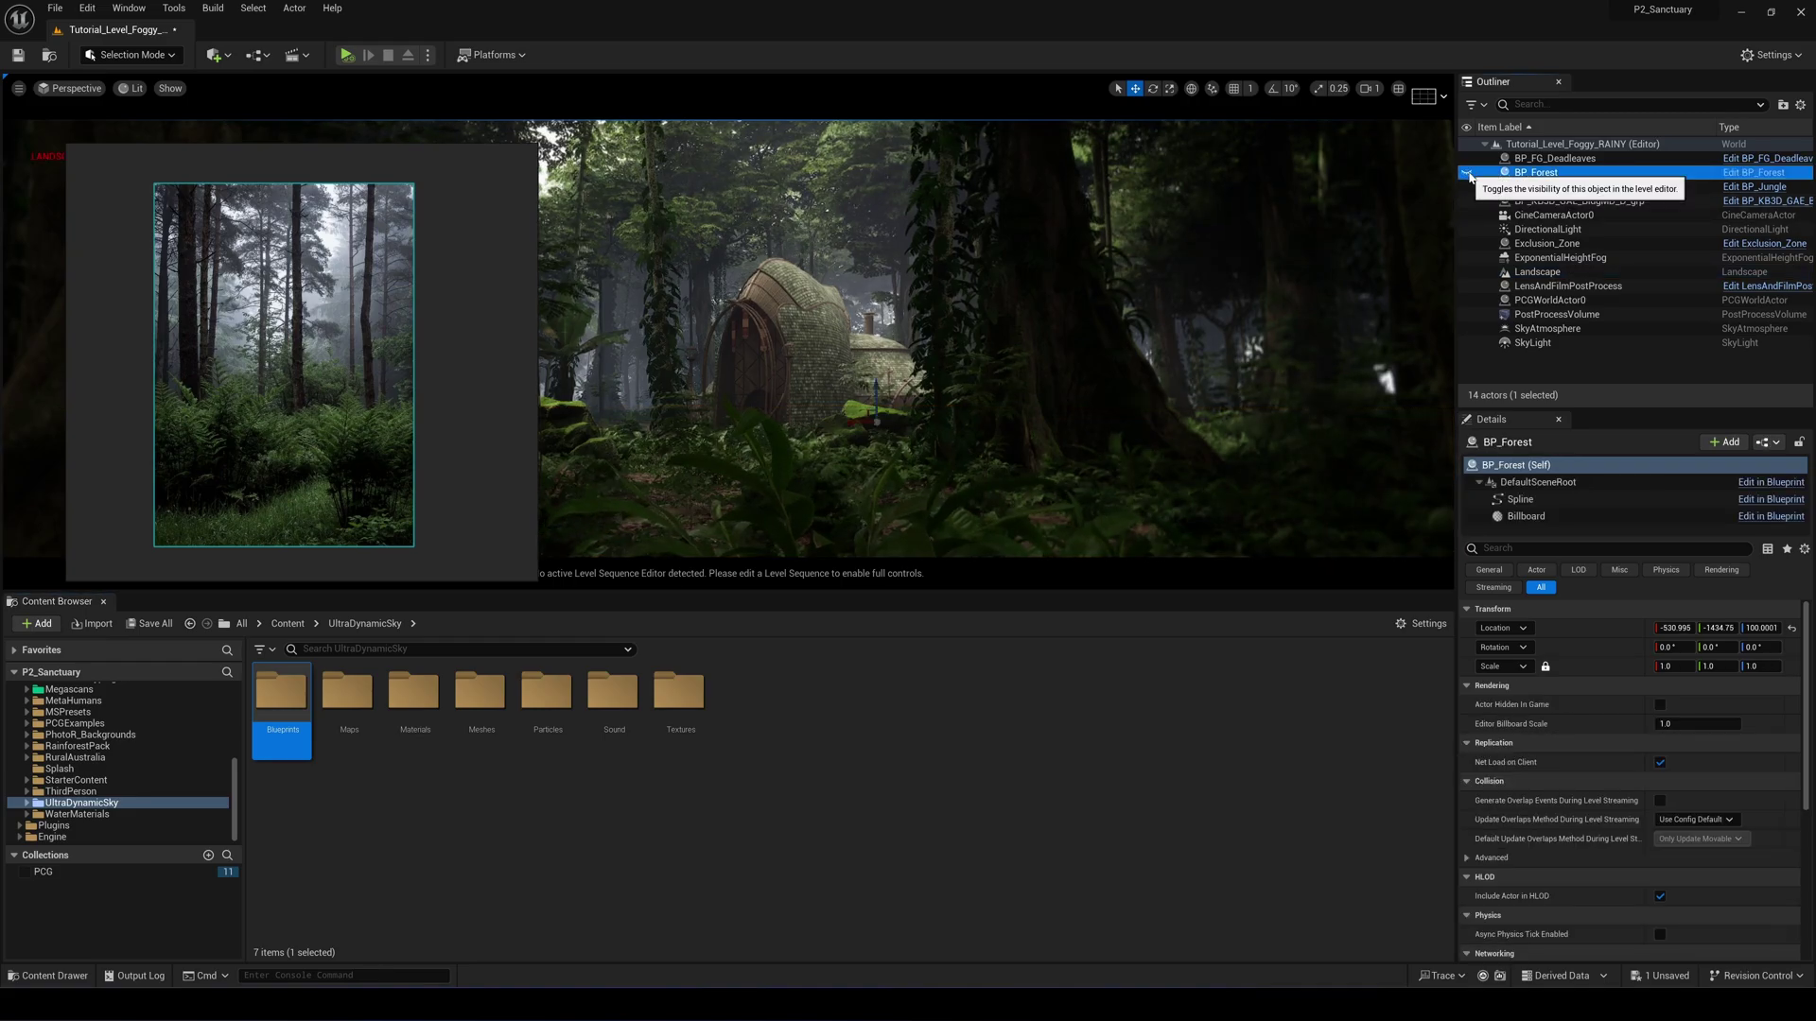
{"action": "left_click", "coordinate": [1467, 173]}
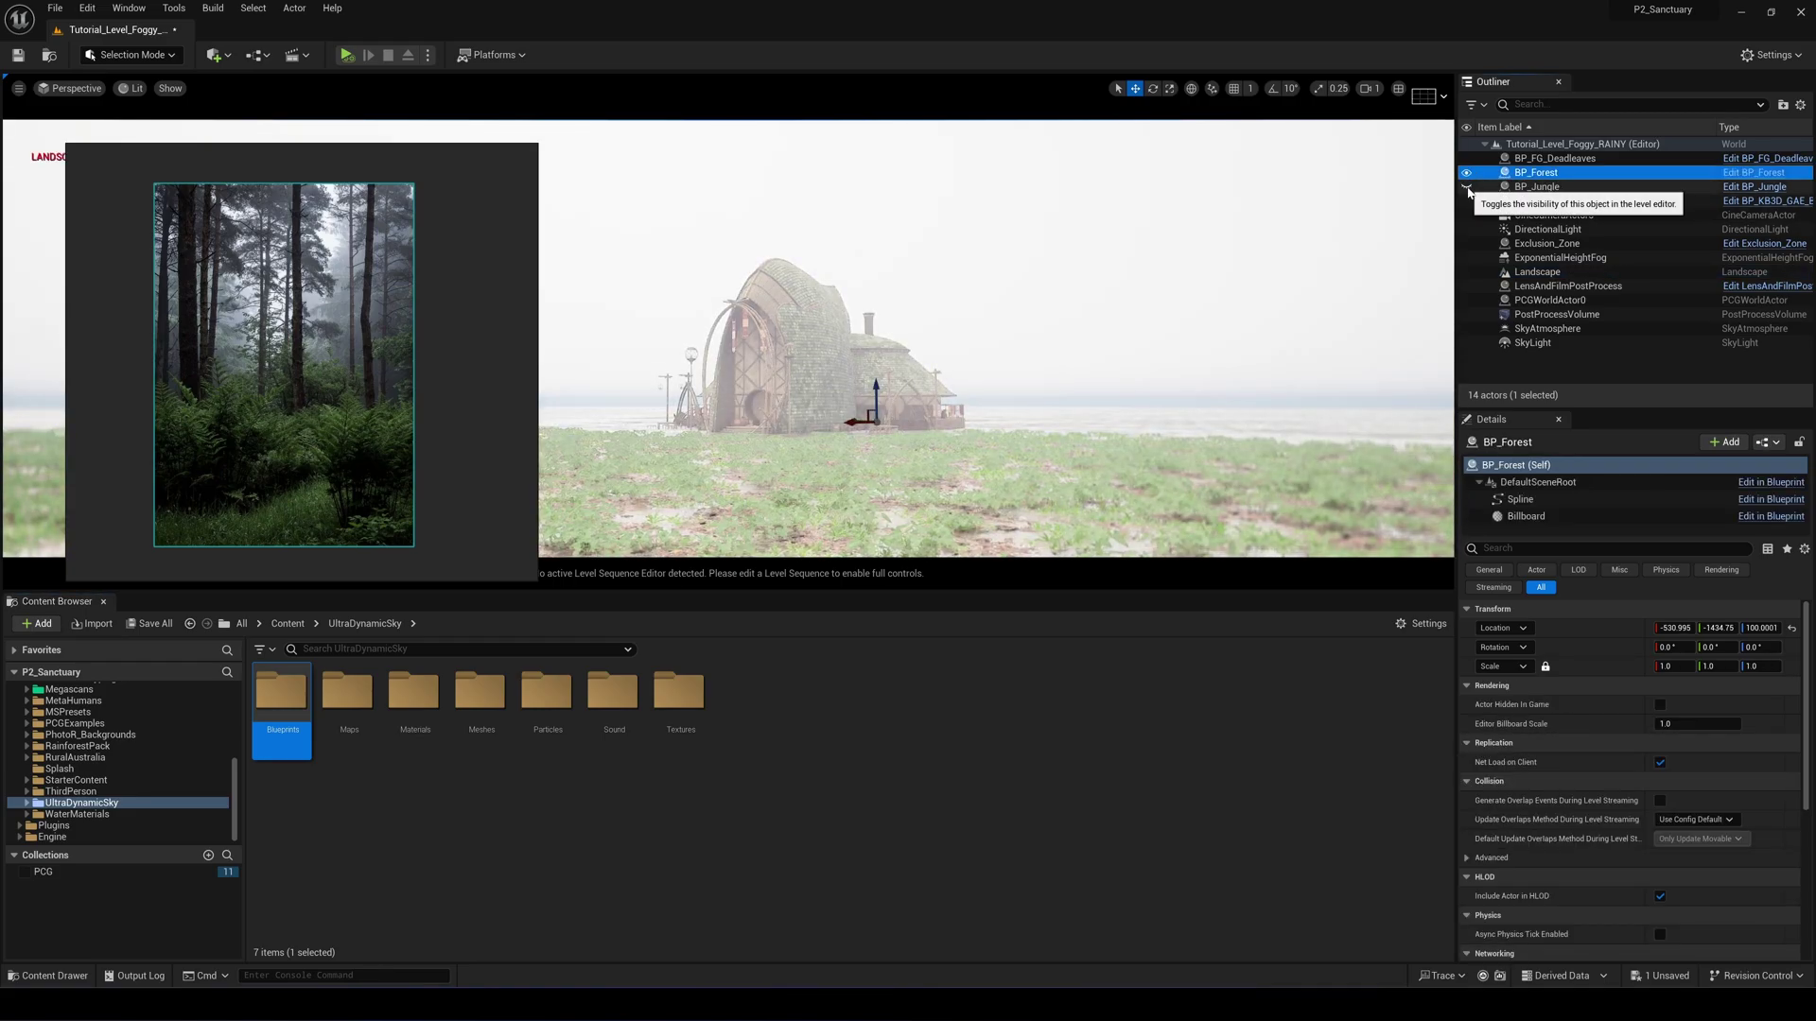
{"action": "left_click", "coordinate": [1467, 187]}
{"action": "left_click", "coordinate": [1467, 186]}
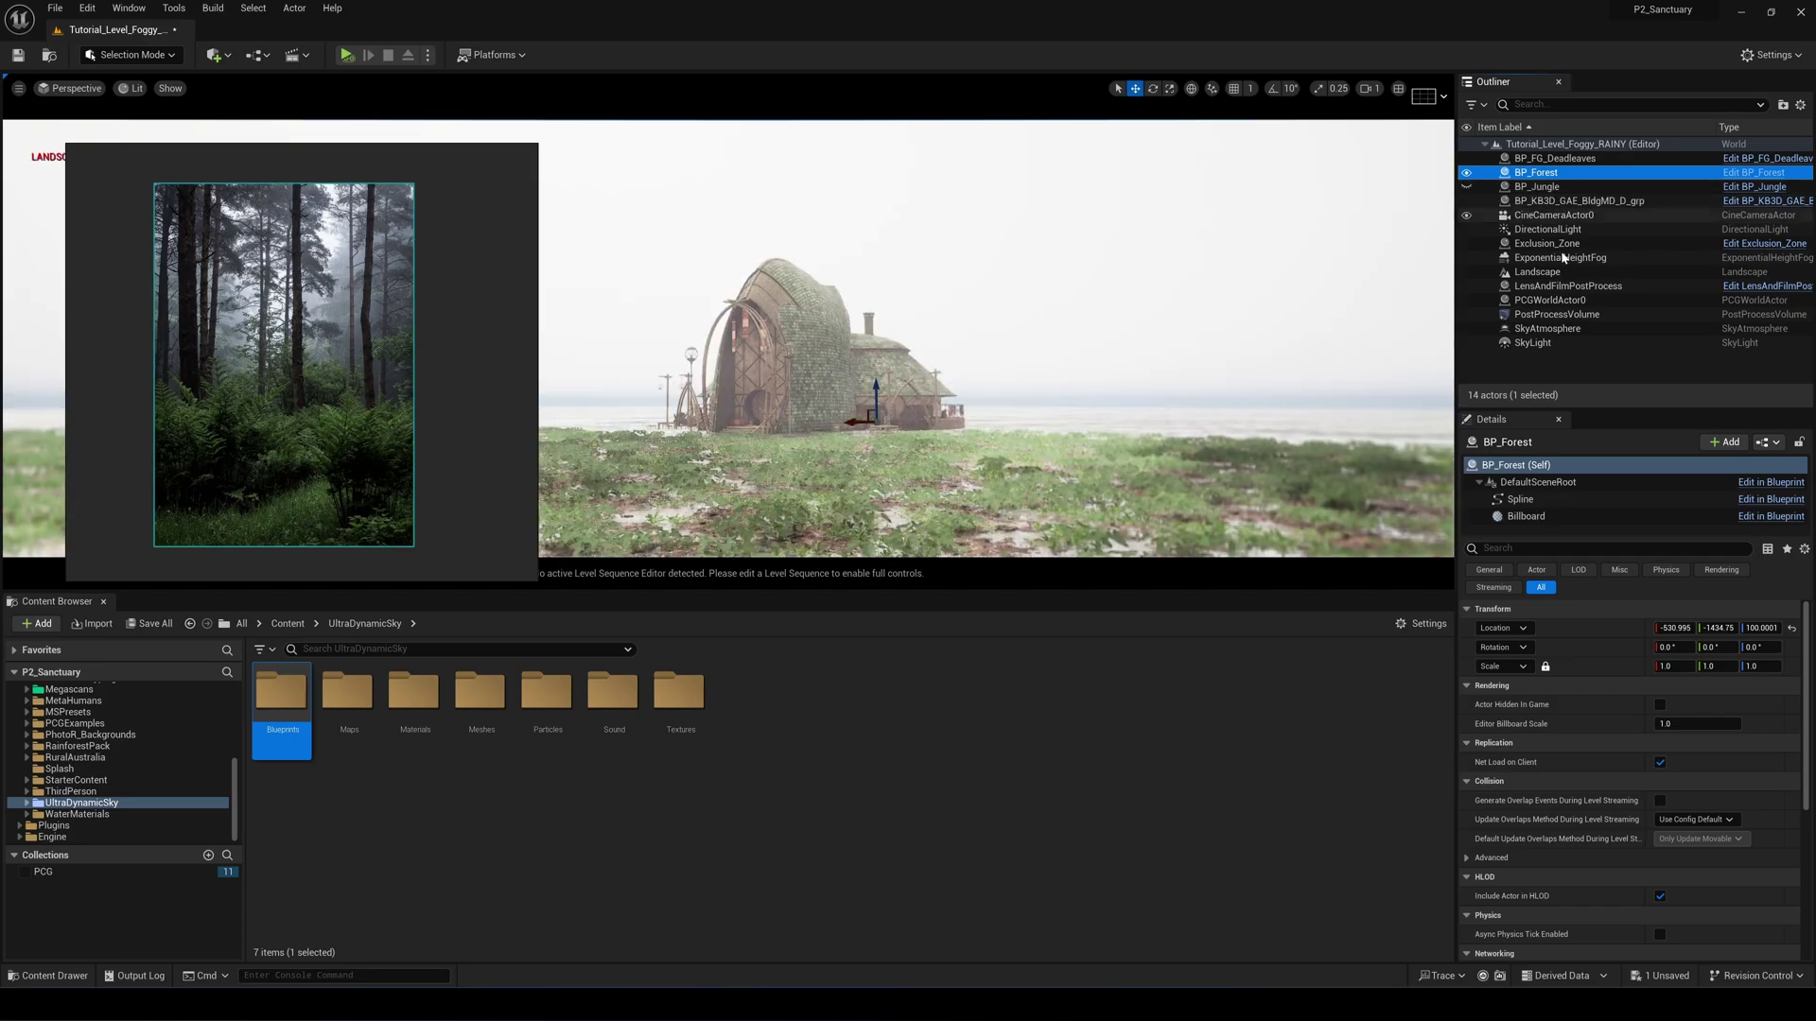
{"action": "left_click", "coordinate": [1556, 314]}
{"action": "left_click_drag", "start_coordinate": [1700, 766], "coordinate": [1683, 763]}
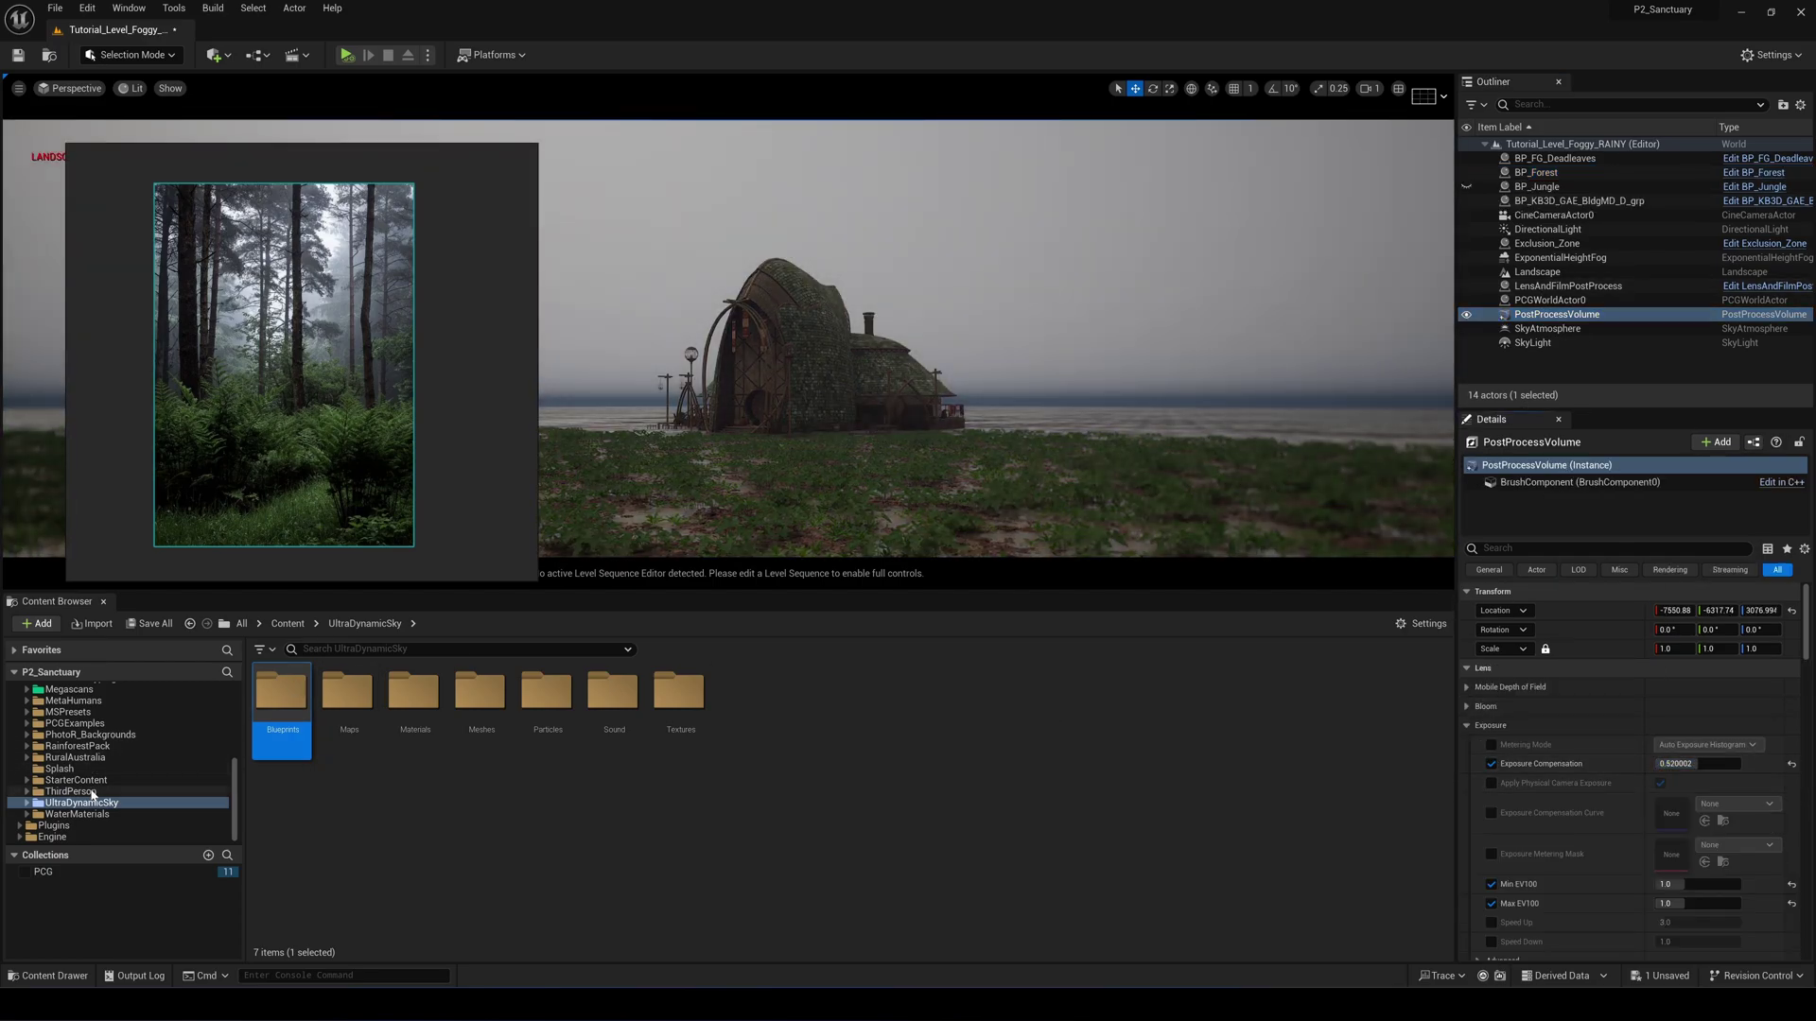
Place the Ultra_Dynamic_Sky and Ultra_Dynamic_Weather blueprints from the UltraDynamicSky Blueprints folder in the level beside the hut.
{"action": "double_click", "coordinate": [281, 695]}
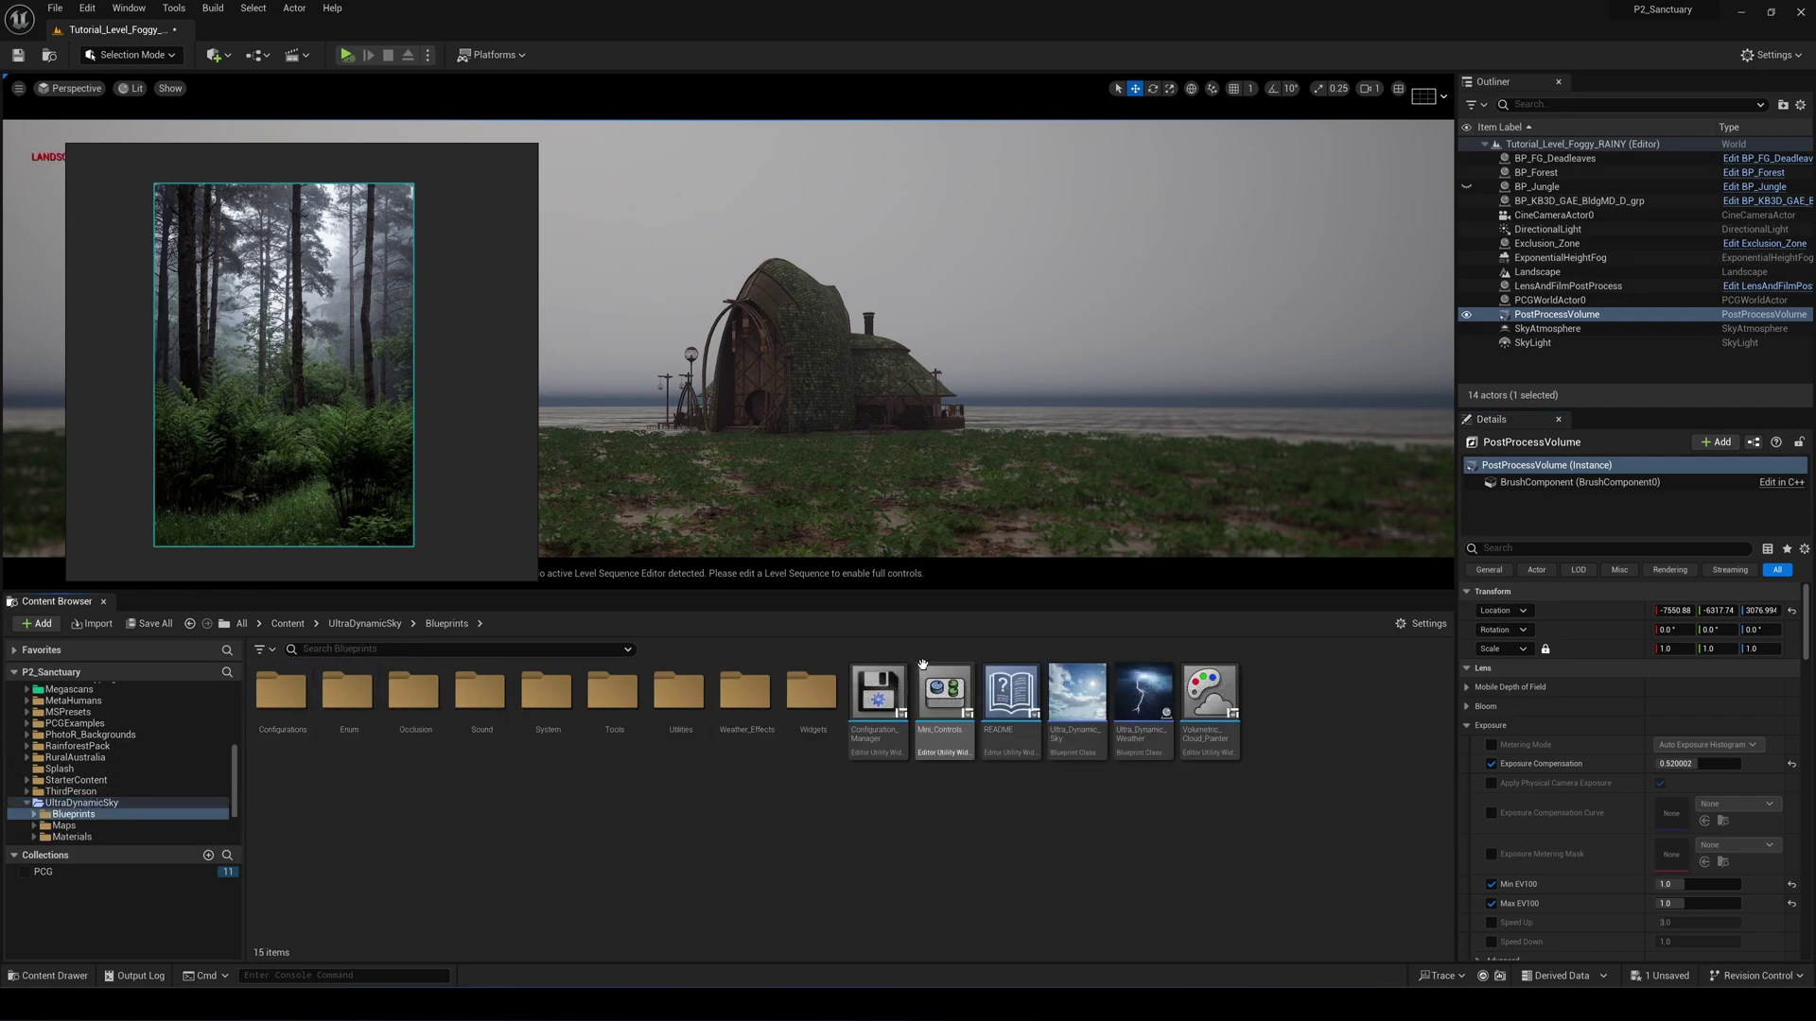
{"action": "left_click_drag", "start_coordinate": [1081, 733], "coordinate": [1015, 489]}
{"action": "left_click_drag", "start_coordinate": [1142, 695], "coordinate": [1119, 499]}
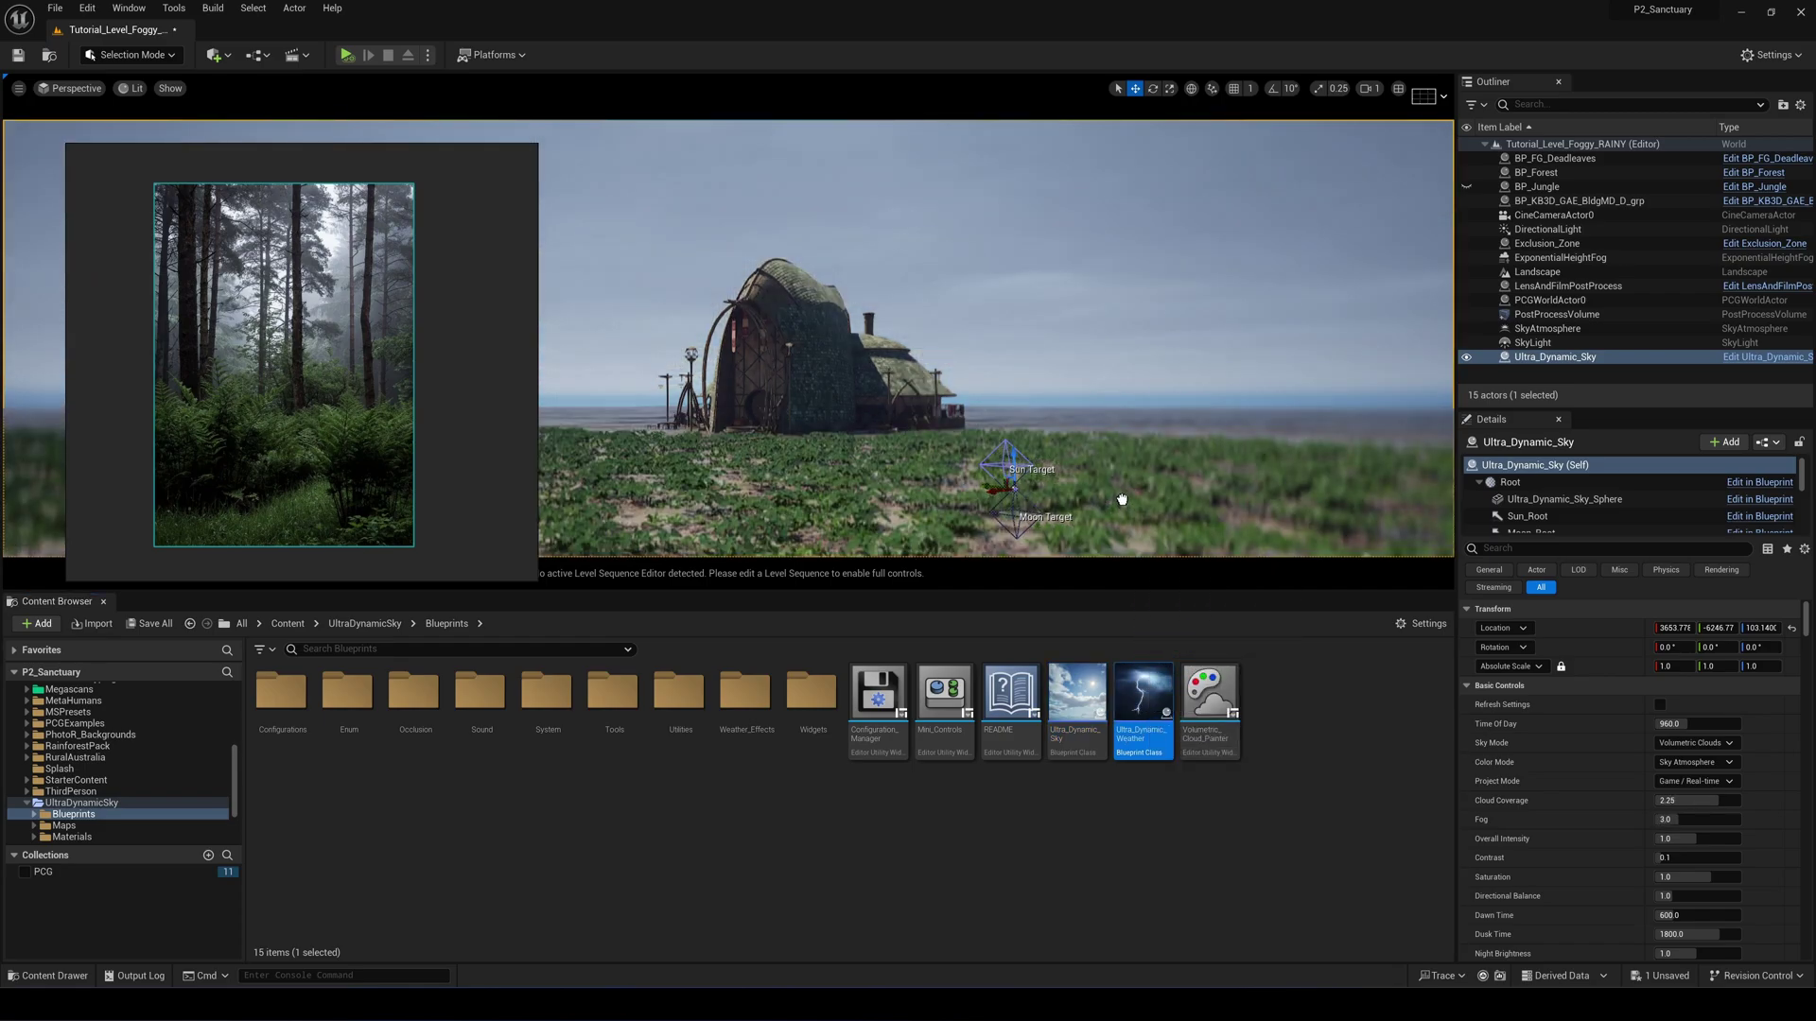
{"action": "left_click", "coordinate": [1088, 411]}
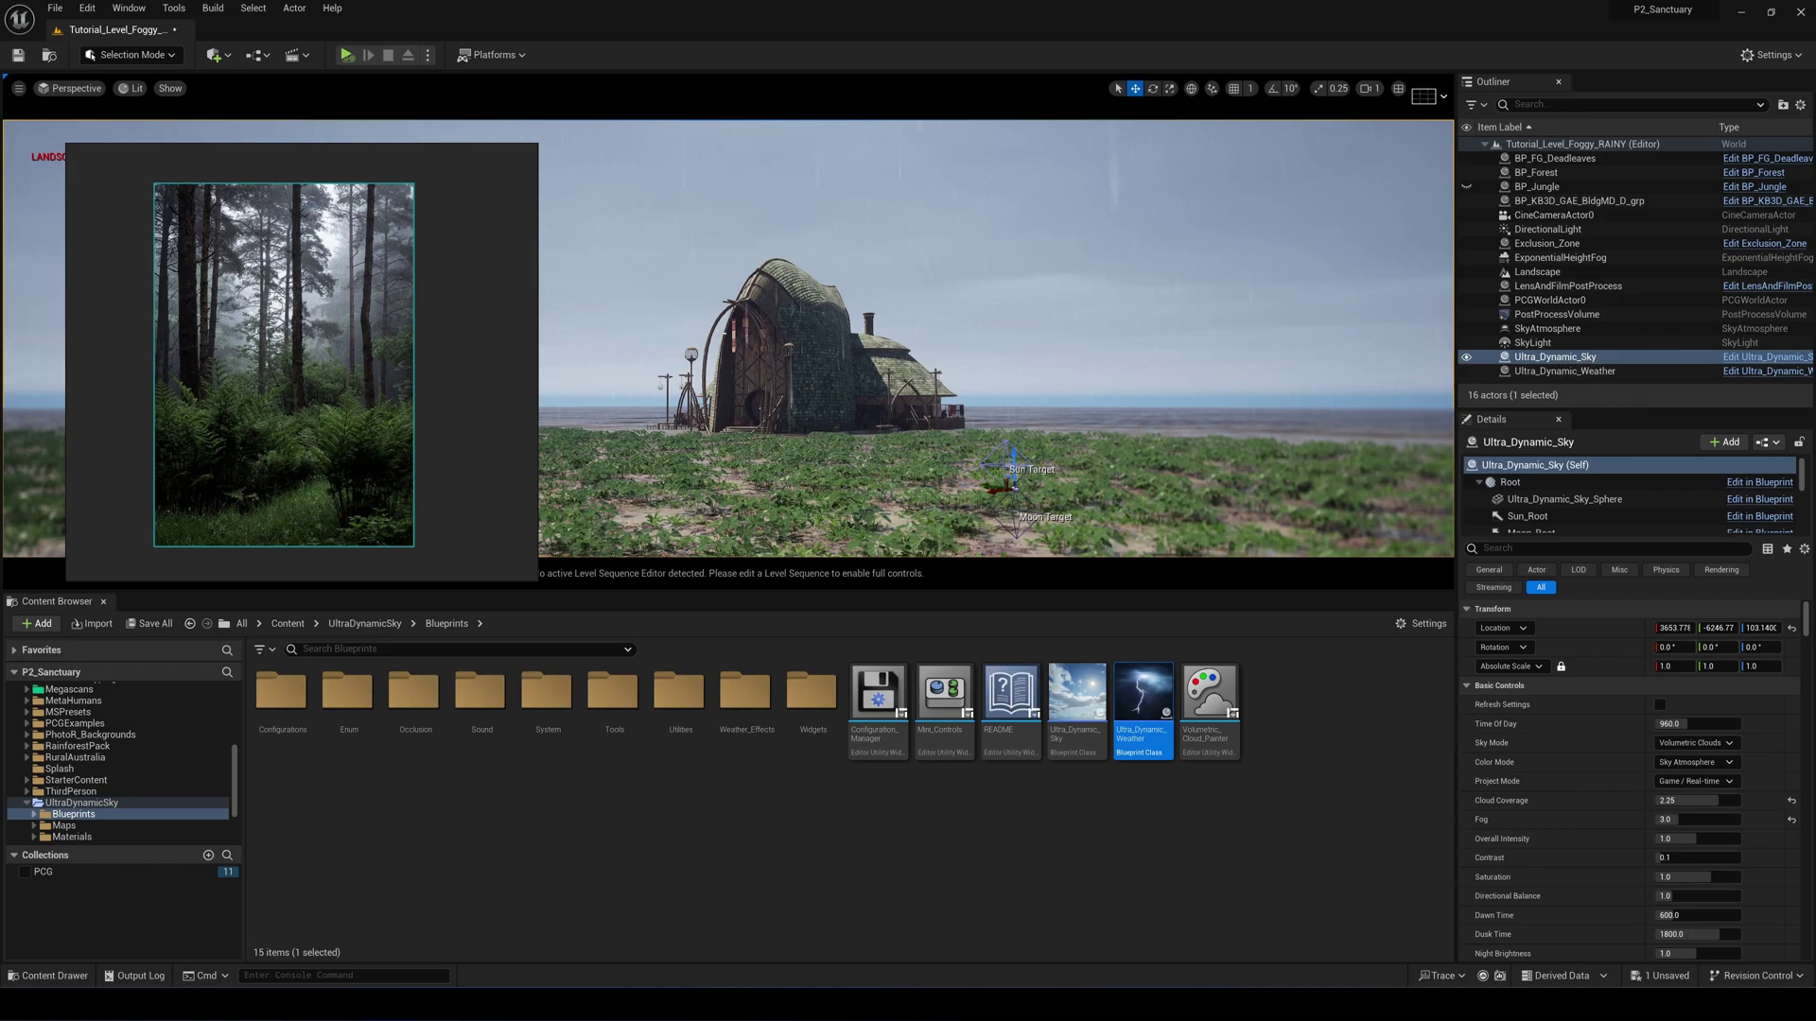
Hide the Ultra_Dynamic_Sky actor in the level editor and enable its Actor Hidden In Game option.
{"action": "left_click", "coordinate": [1466, 357]}
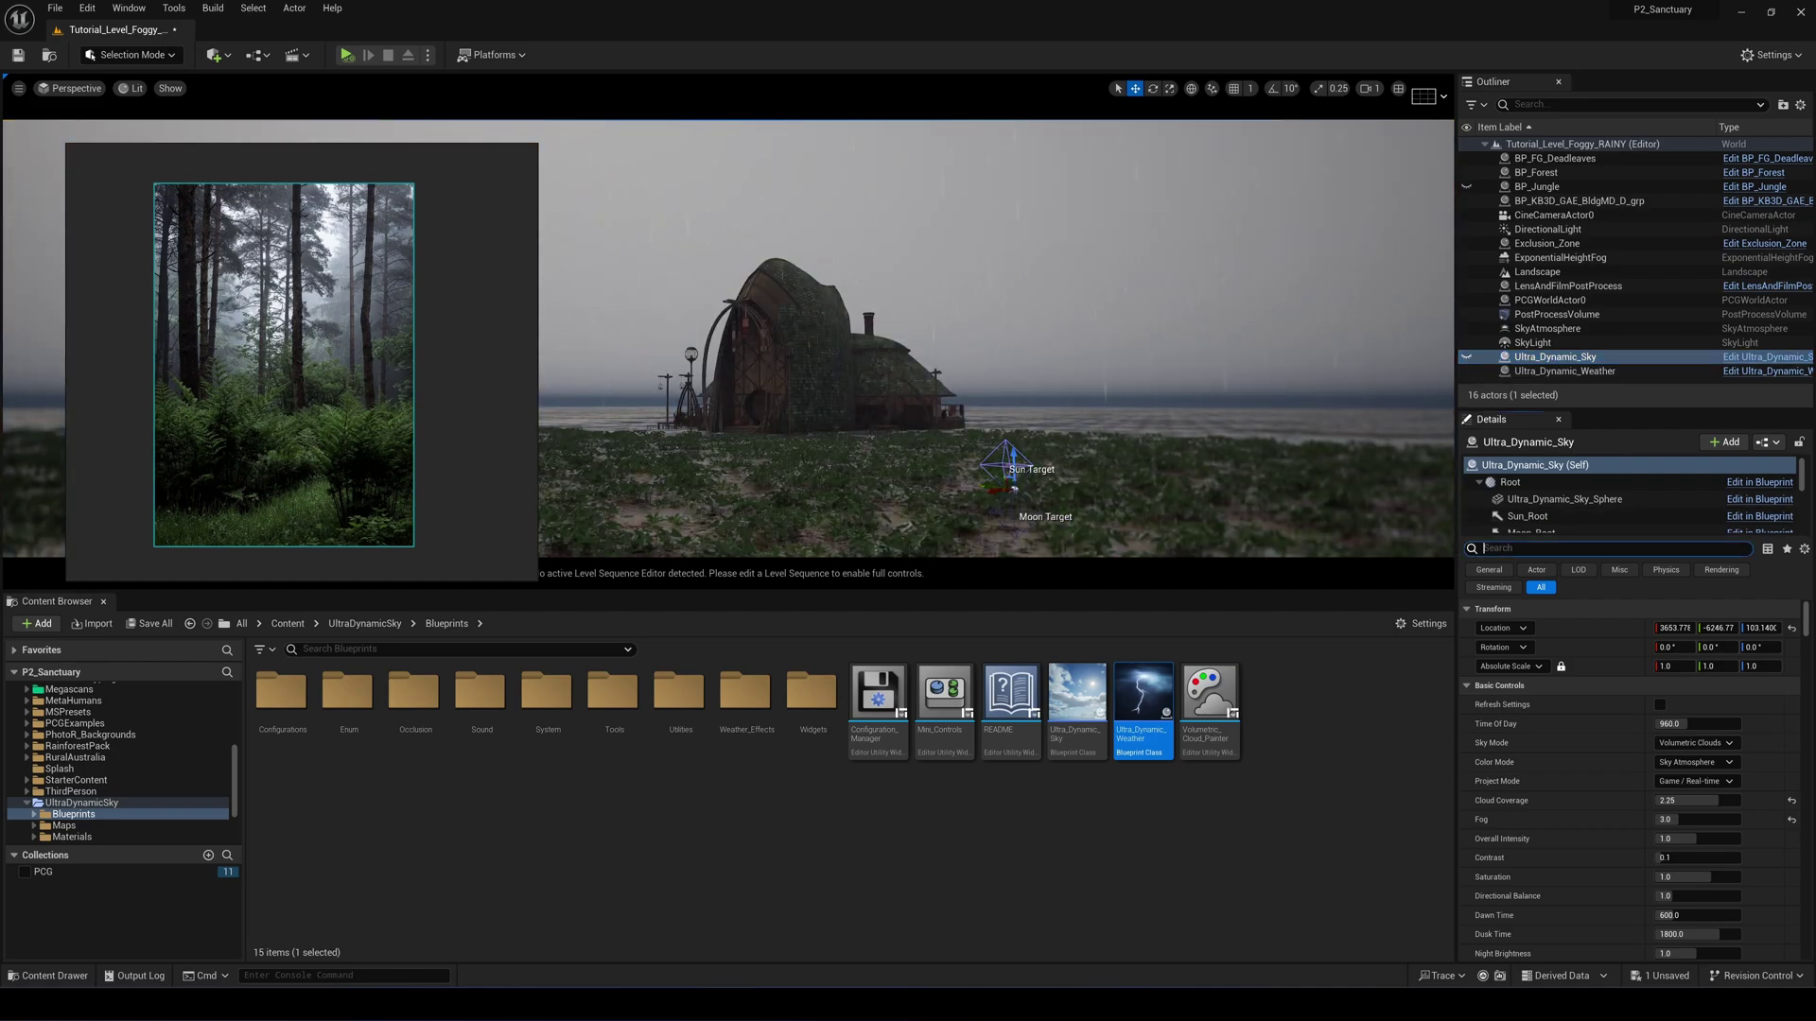
{"action": "type", "text": "hide"}
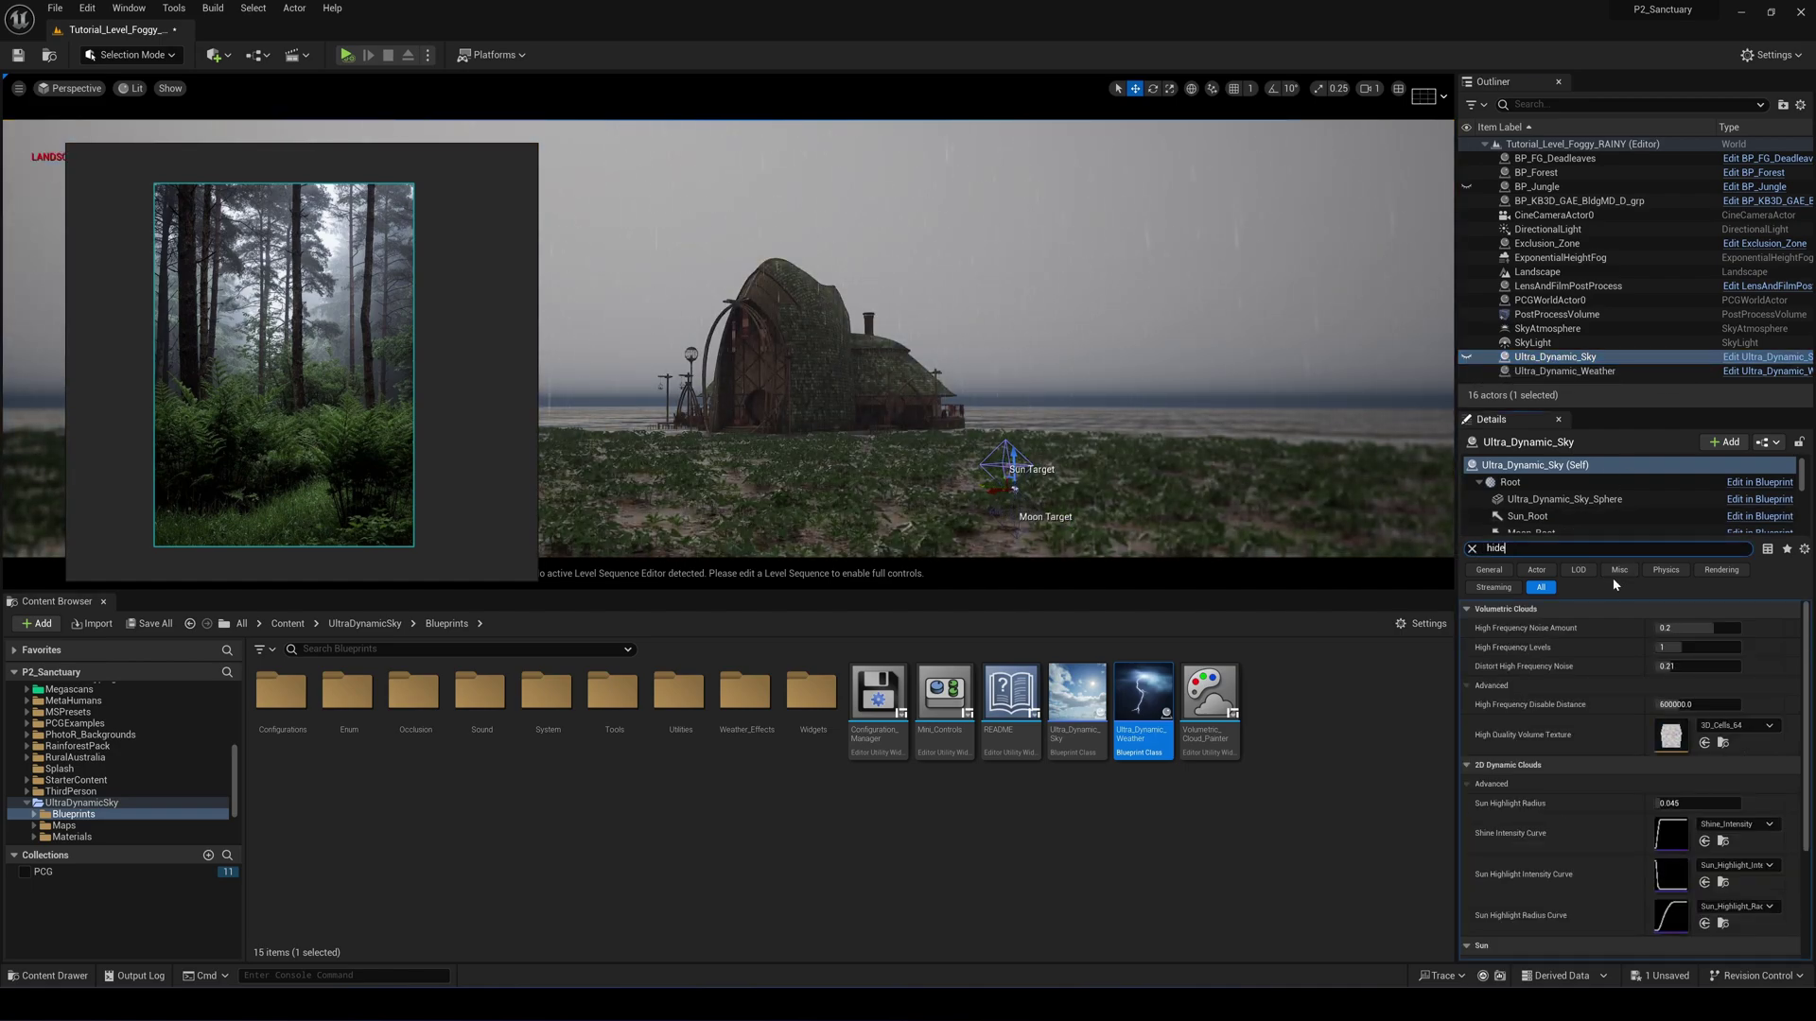
{"action": "left_click", "coordinate": [1542, 587]}
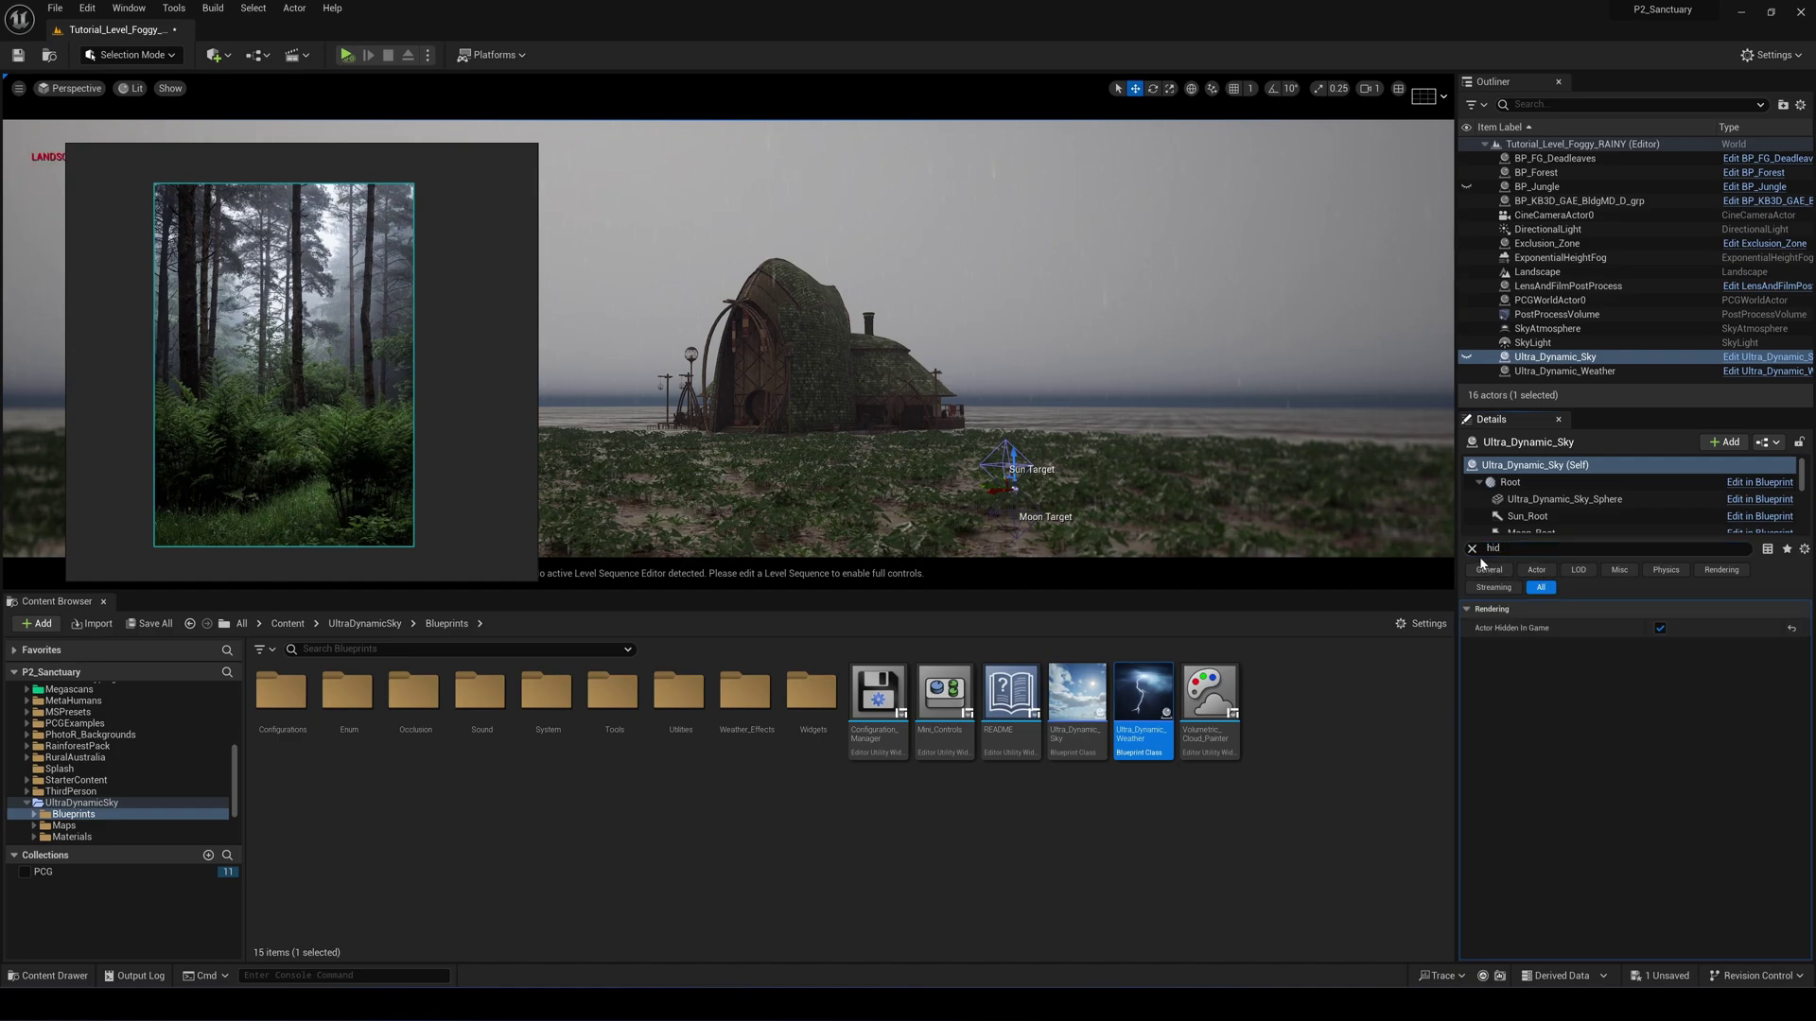
Examine the rain from Ultra_Dynamic_Weather and the surface of the hut's shingled roof from close up.
{"action": "left_click", "coordinate": [1556, 371]}
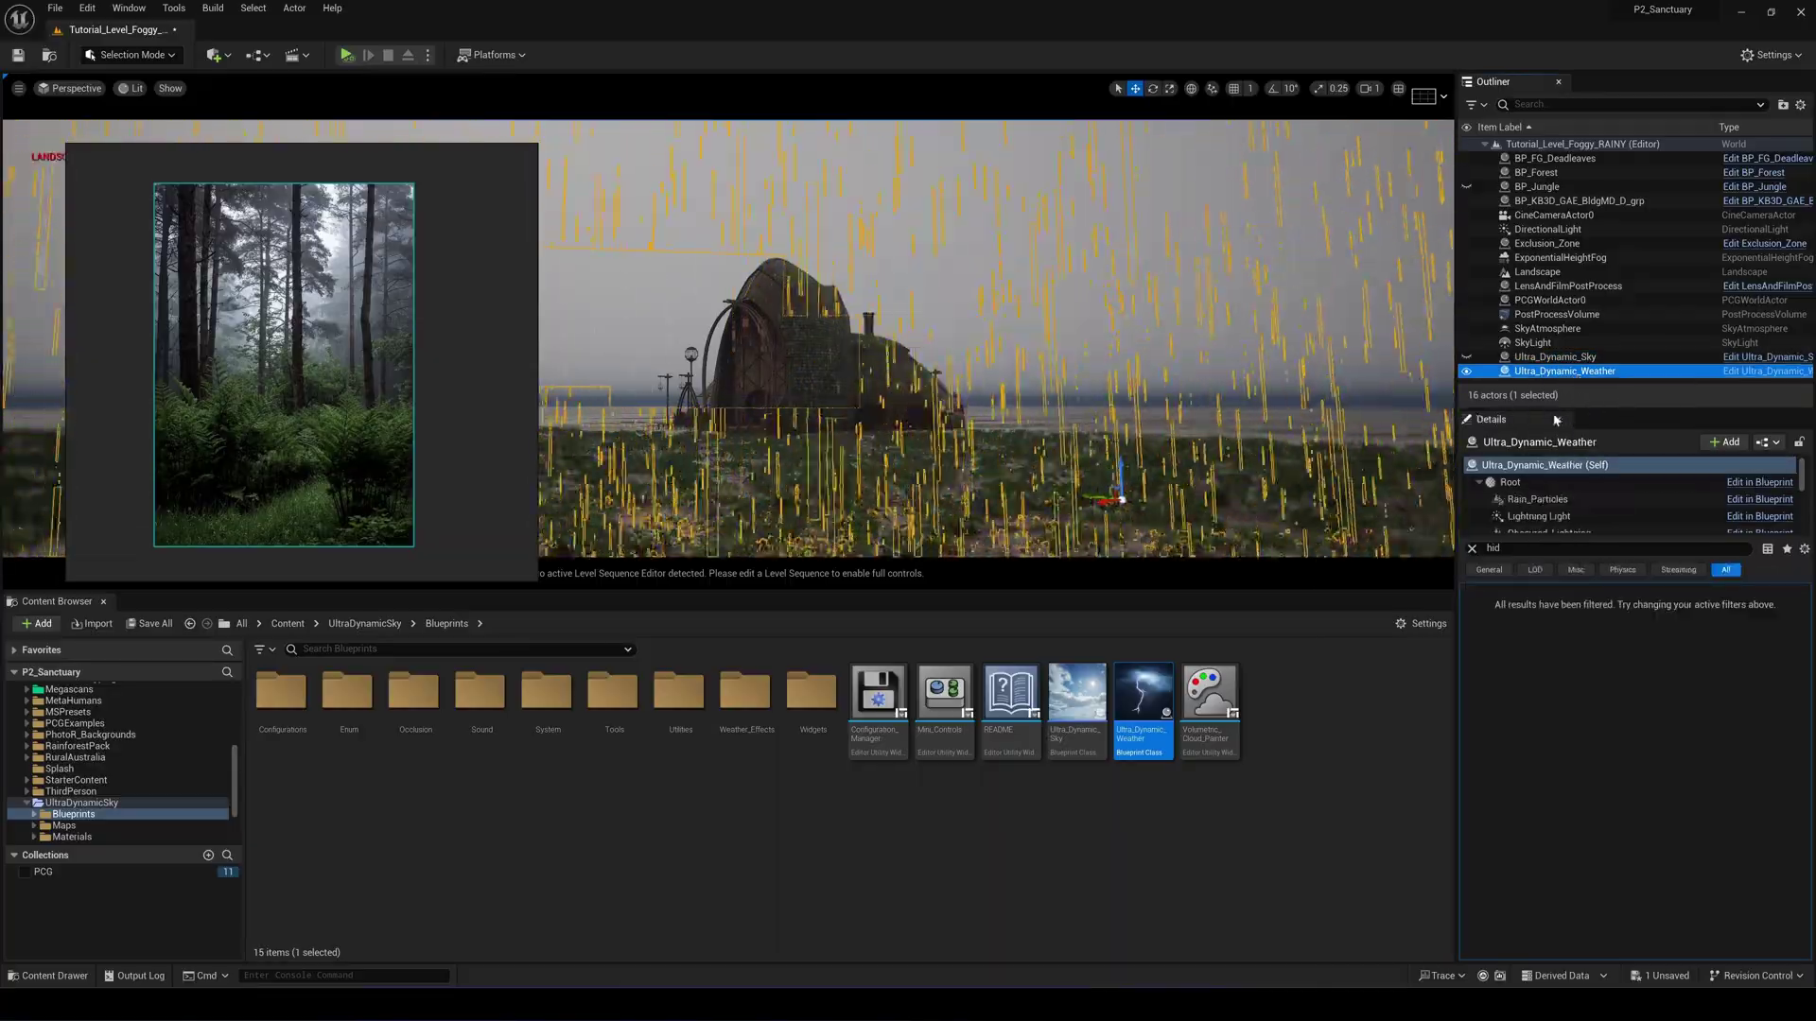
{"action": "mouse_move", "coordinate": [1088, 379]}
{"action": "right_mouse_down"}
{"action": "mouse_move", "coordinate": [1069, 390]}
{"action": "mouse_move", "coordinate": [1099, 374]}
{"action": "mouse_move", "coordinate": [1073, 376]}
{"action": "mouse_move", "coordinate": [1099, 390]}
{"action": "right_mouse_up"}
{"action": "mouse_move", "coordinate": [994, 359]}
{"action": "right_mouse_down"}
{"action": "mouse_move", "coordinate": [1088, 303]}
{"action": "mouse_move", "coordinate": [1050, 303]}
{"action": "mouse_move", "coordinate": [993, 360]}
{"action": "right_mouse_up"}
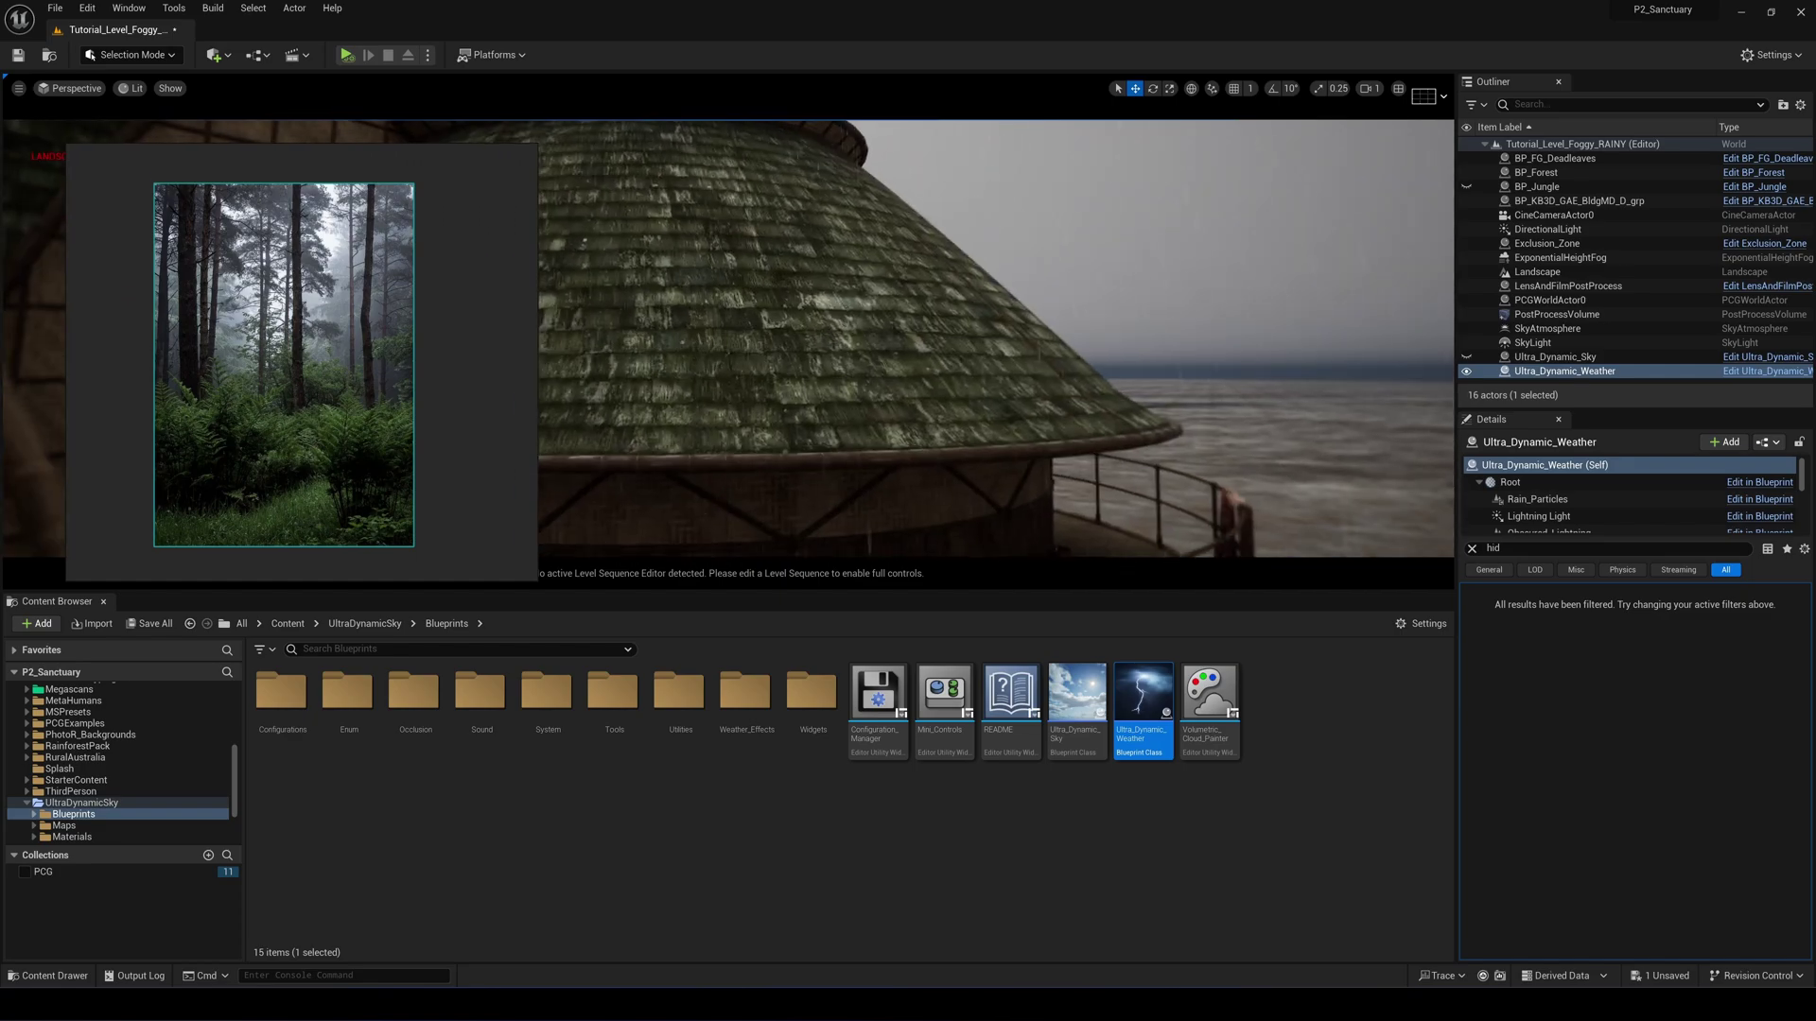
{"action": "right_click_drag", "start_coordinate": [993, 359], "coordinate": [1082, 367]}
{"action": "left_click", "coordinate": [1082, 366]}
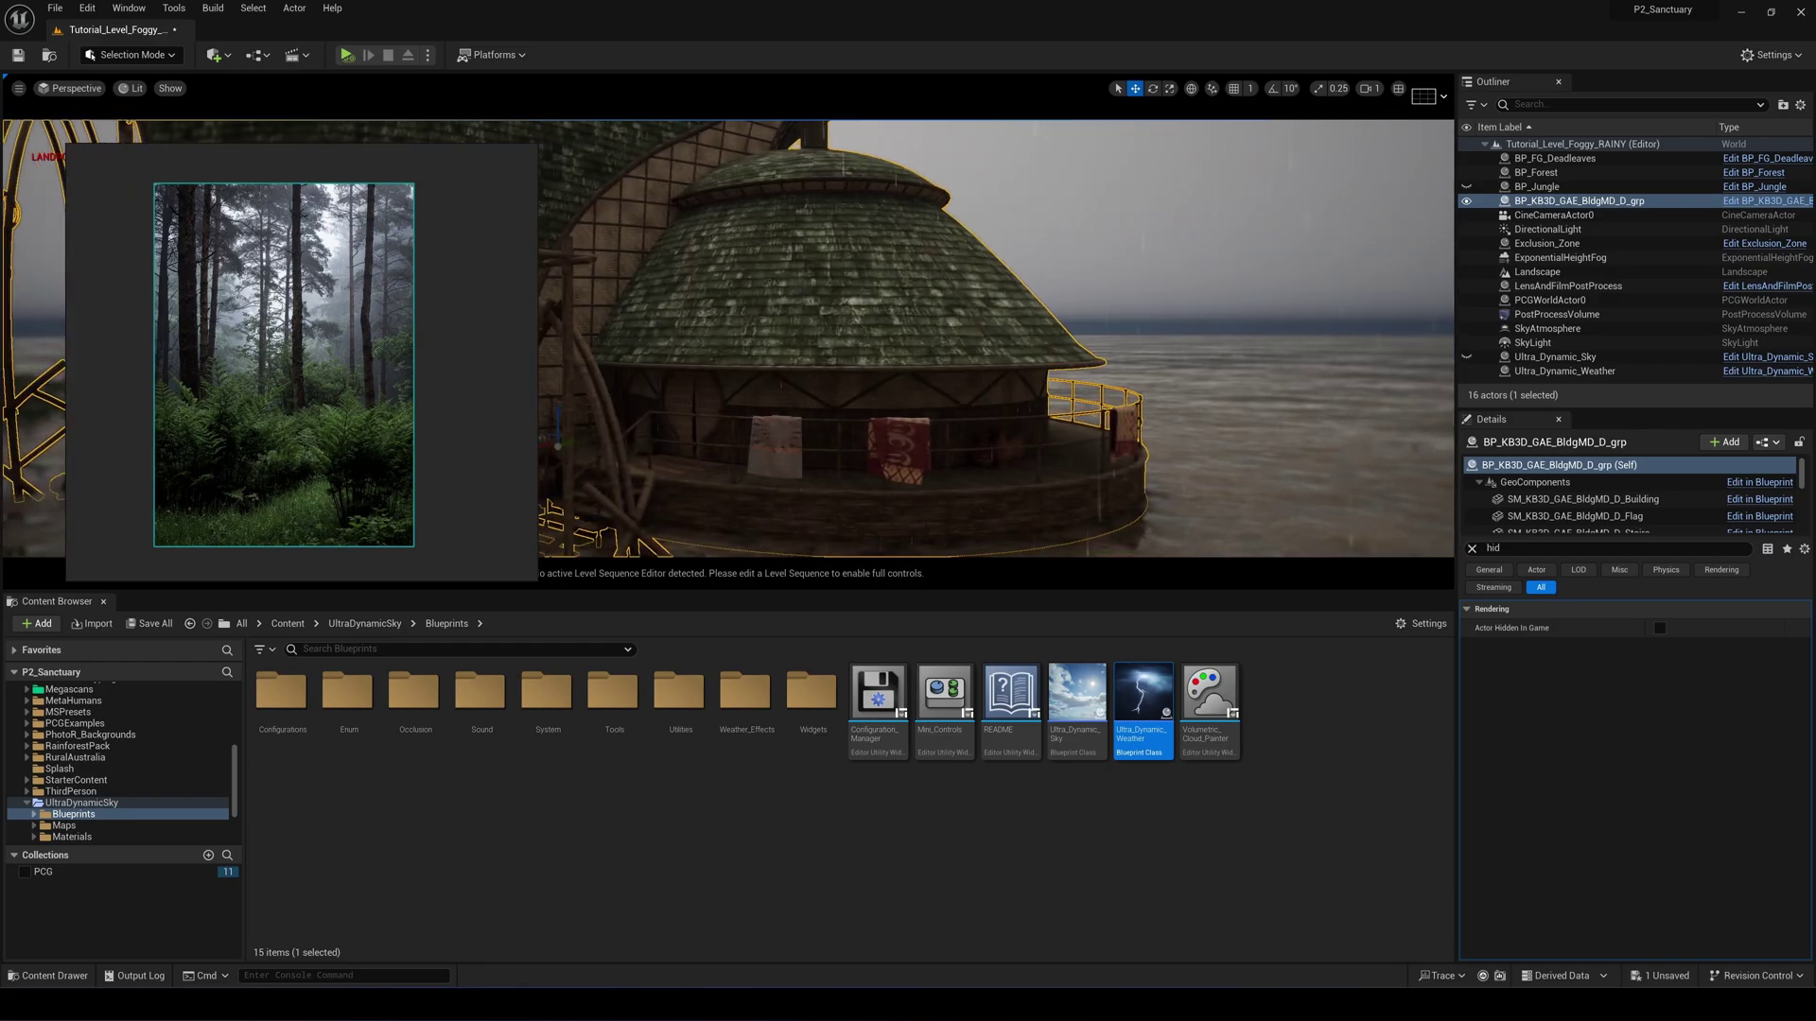
{"action": "left_click_drag", "start_coordinate": [237, 770], "coordinate": [237, 729]}
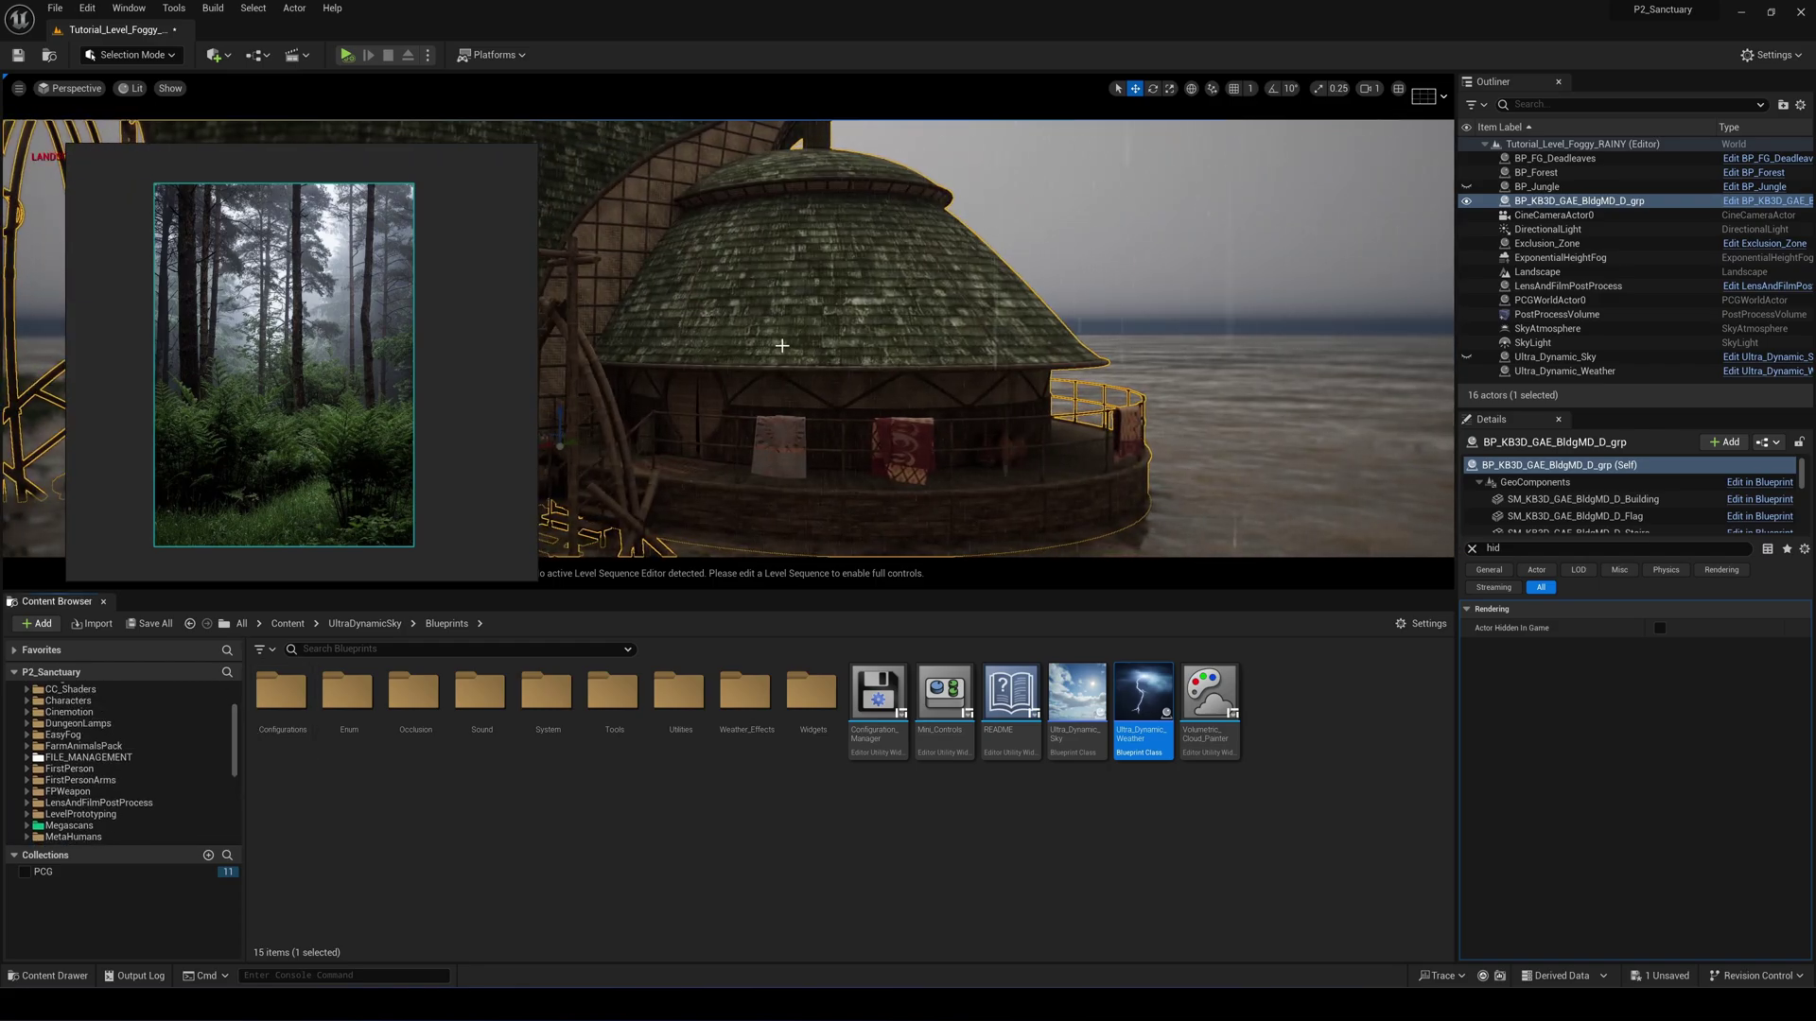
{"action": "right_click_drag", "start_coordinate": [804, 357], "coordinate": [1054, 421]}
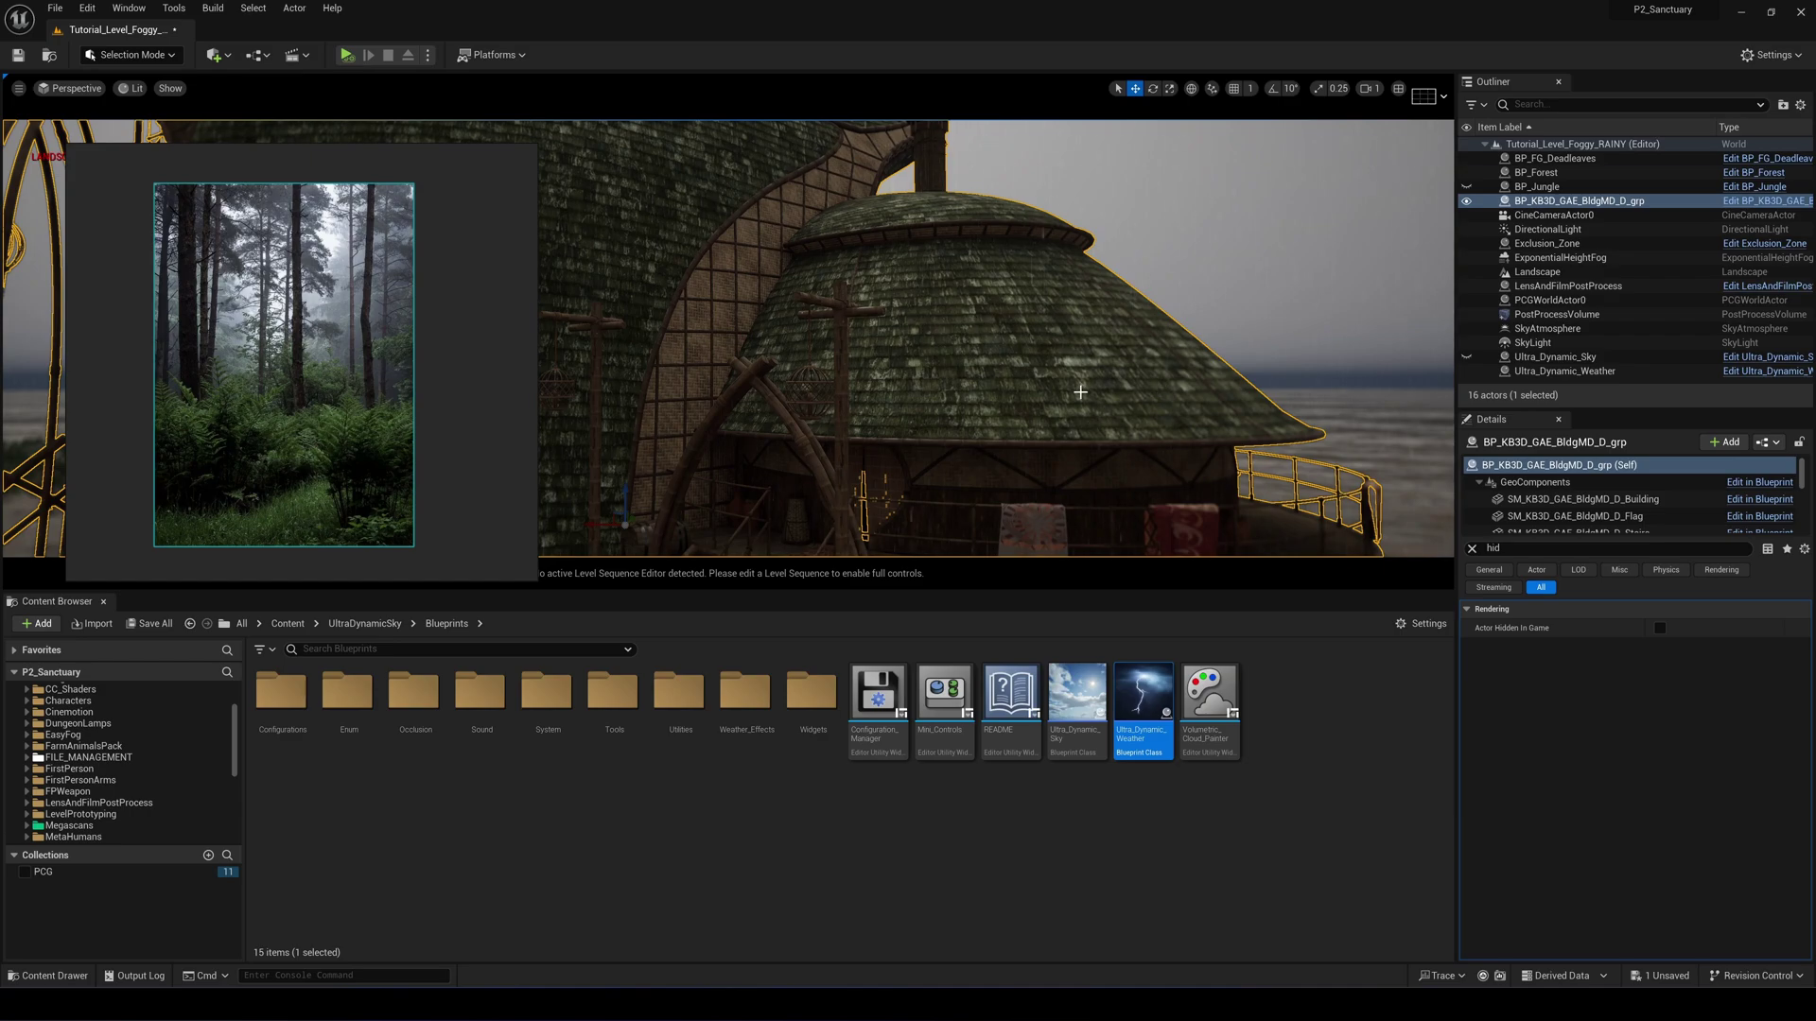
{"action": "right_click_drag", "start_coordinate": [1094, 388], "coordinate": [1095, 388]}
Open the Element 6 thatch material of the hut's SM_KB3D_GAE_BldgMD_D_Building component and its parent material M_KB3D_Master_Standard.
{"action": "left_click", "coordinate": [1141, 349]}
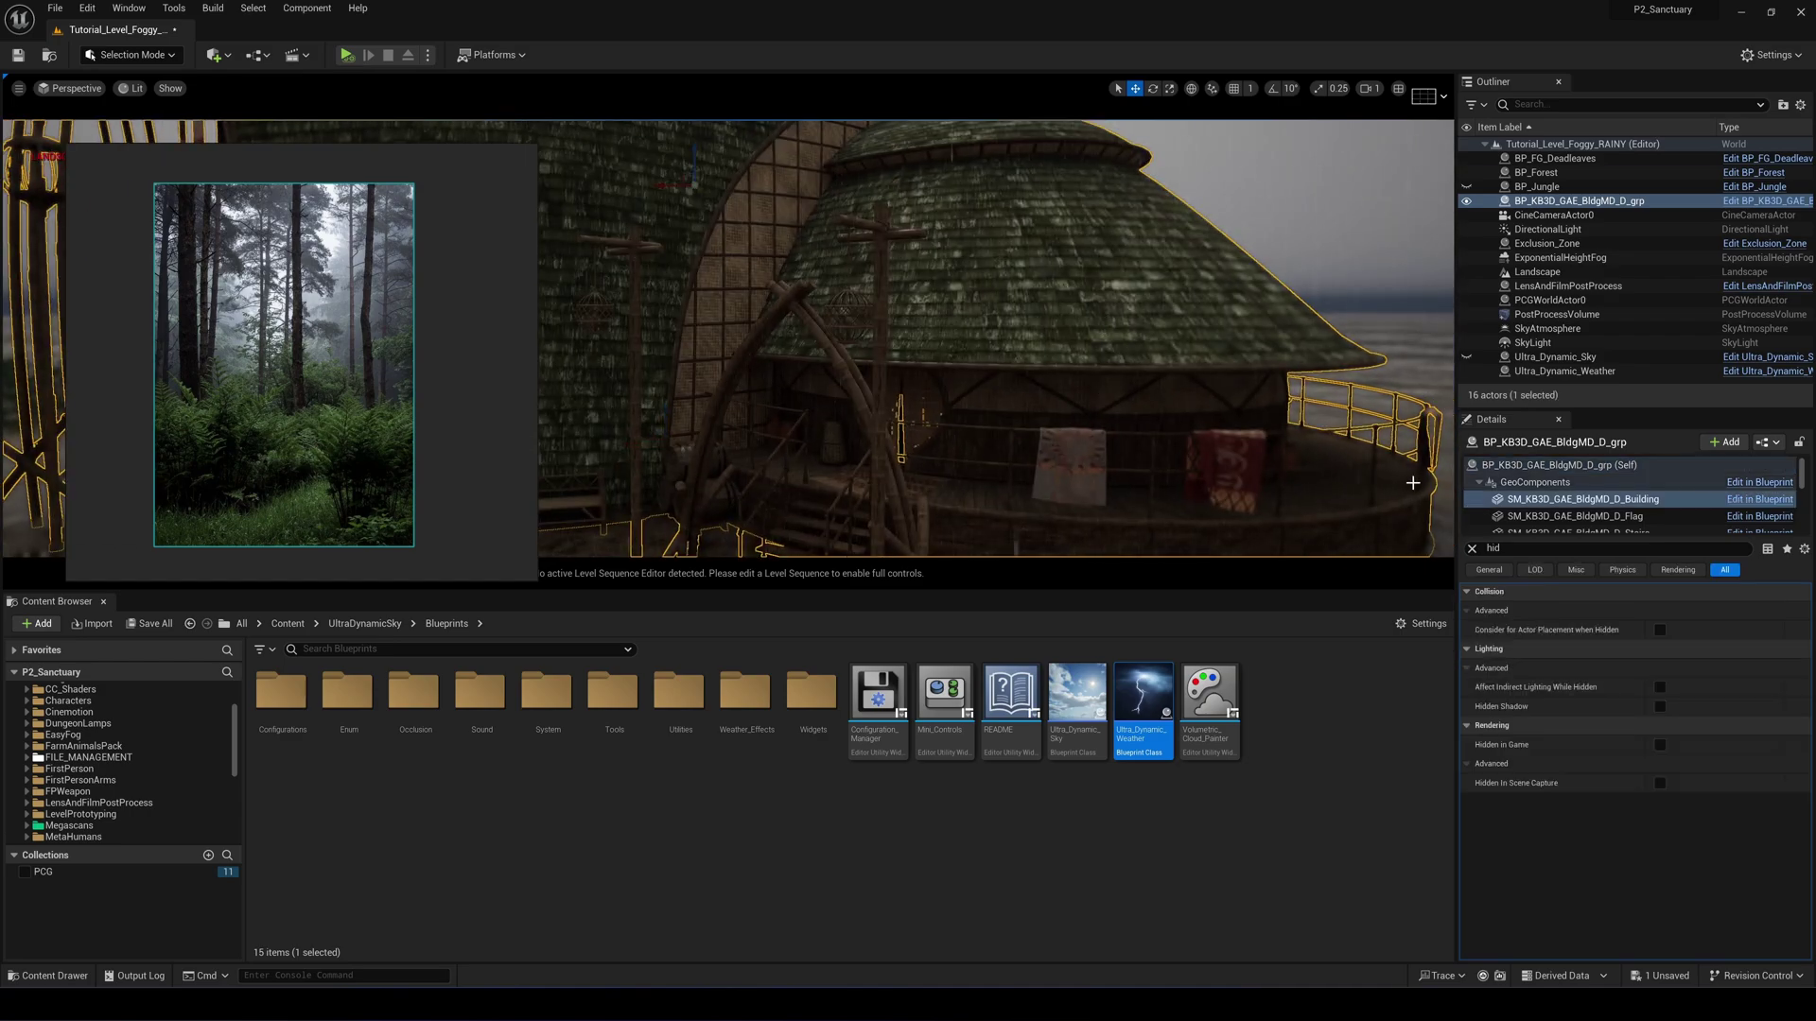
{"action": "left_click", "coordinate": [1473, 550]}
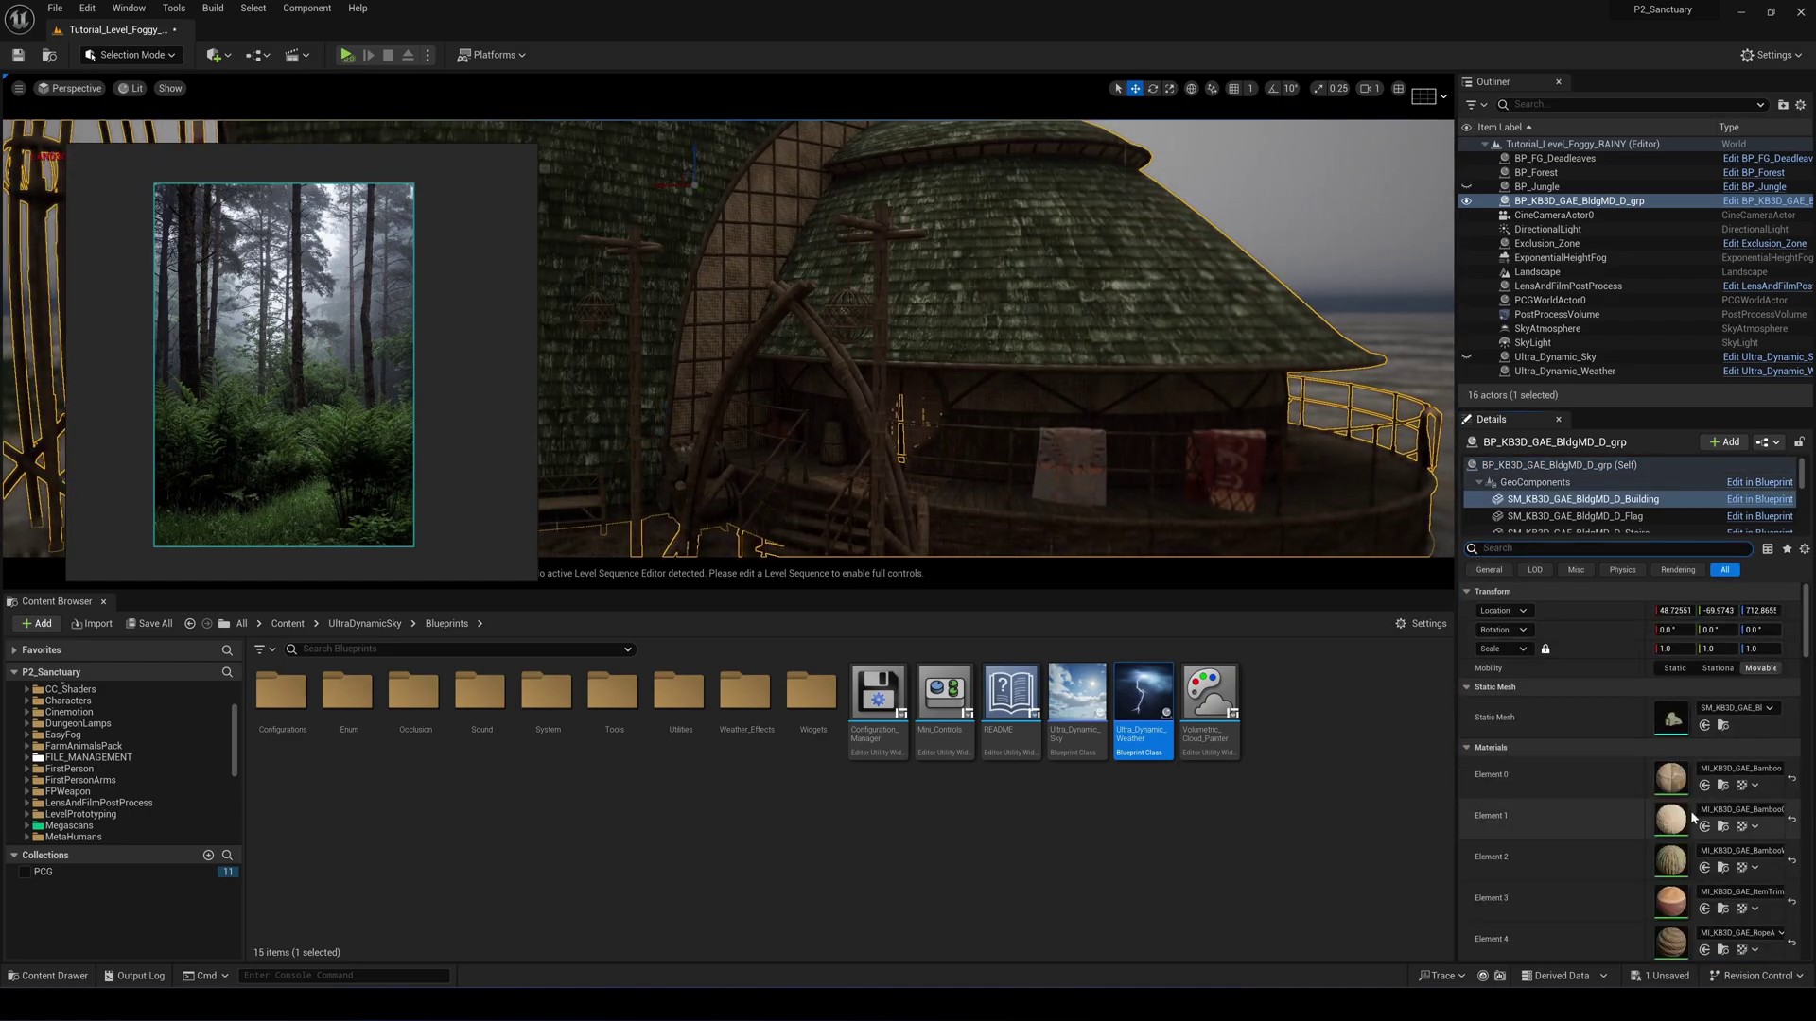
{"action": "scroll", "coordinate": [1682, 842], "scroll_direction": "down", "scroll_amount": 1}
{"action": "scroll", "coordinate": [1685, 897], "scroll_direction": "down", "scroll_amount": 2}
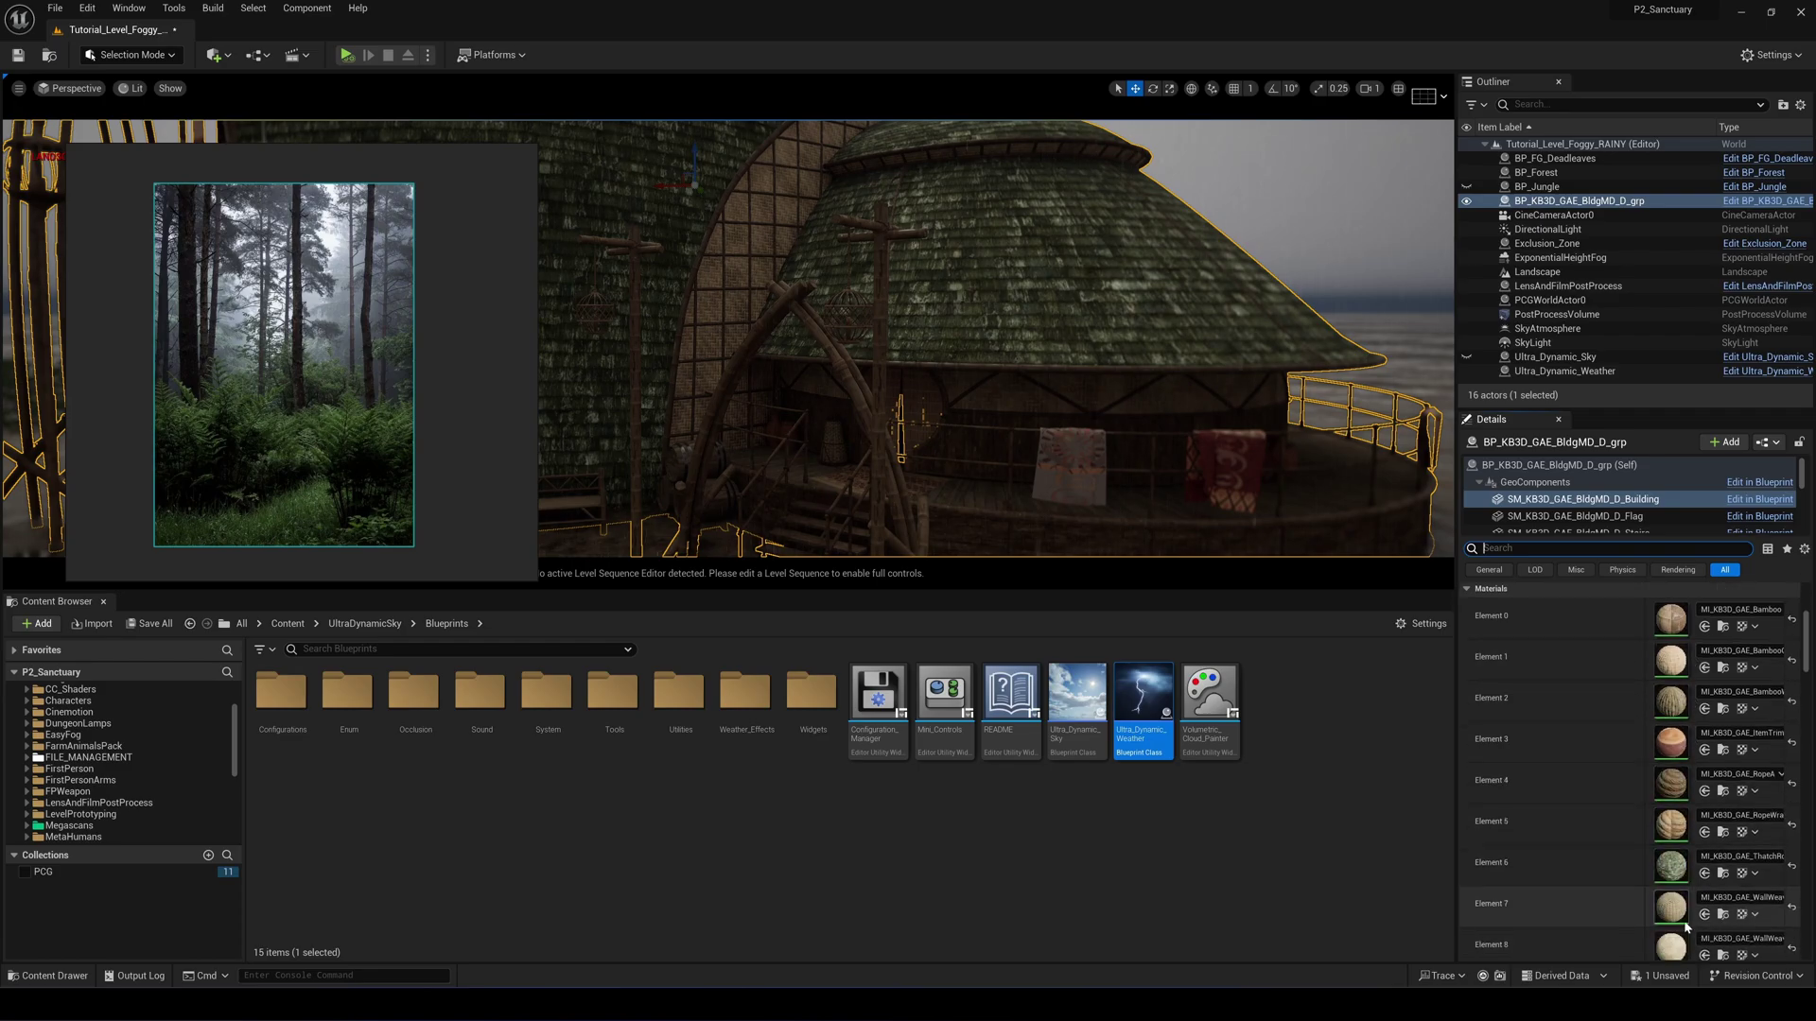
{"action": "double_click", "coordinate": [1671, 860]}
{"action": "scroll", "coordinate": [1508, 497], "scroll_direction": "down", "scroll_amount": 3}
{"action": "double_click", "coordinate": [1510, 512]}
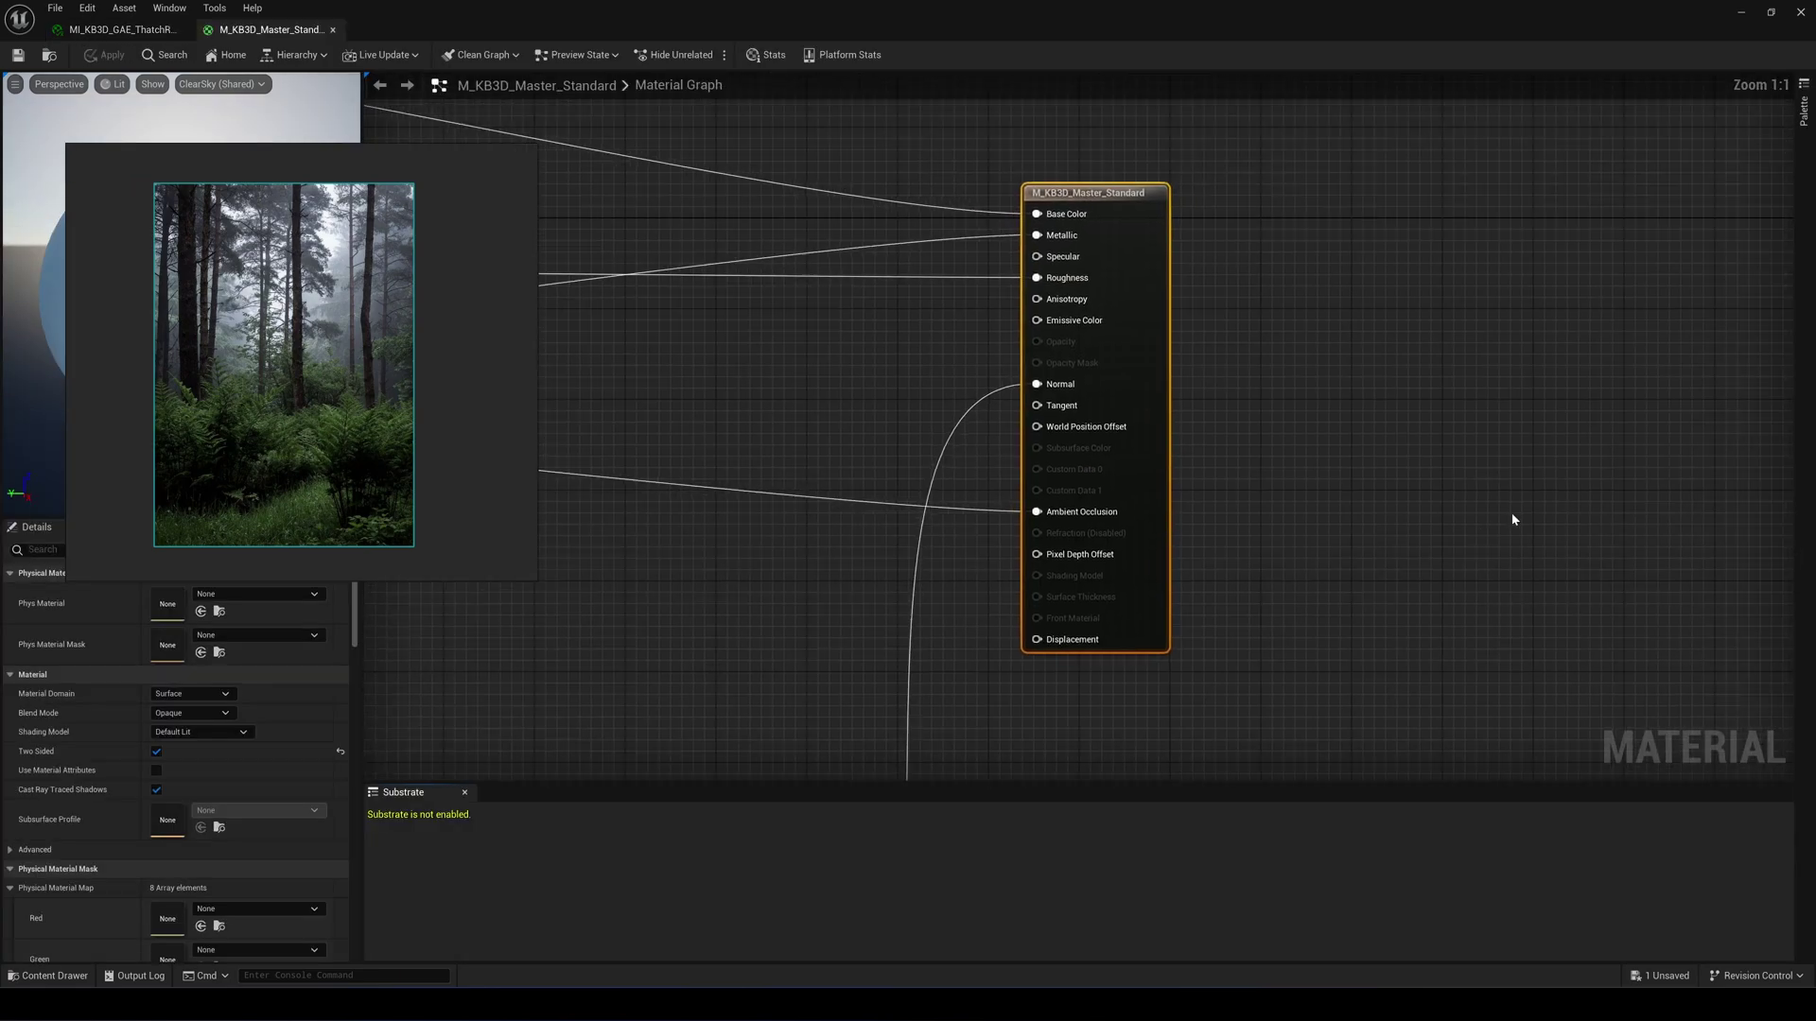
Add a Wet_Weather_Effects function node to the material graph and place it above and before the material's output node.
{"action": "right_click_drag", "start_coordinate": [976, 325], "coordinate": [1027, 316]}
{"action": "scroll", "coordinate": [1171, 326], "scroll_direction": "down", "scroll_amount": 4}
{"action": "left_click_drag", "start_coordinate": [1098, 310], "coordinate": [1177, 298]}
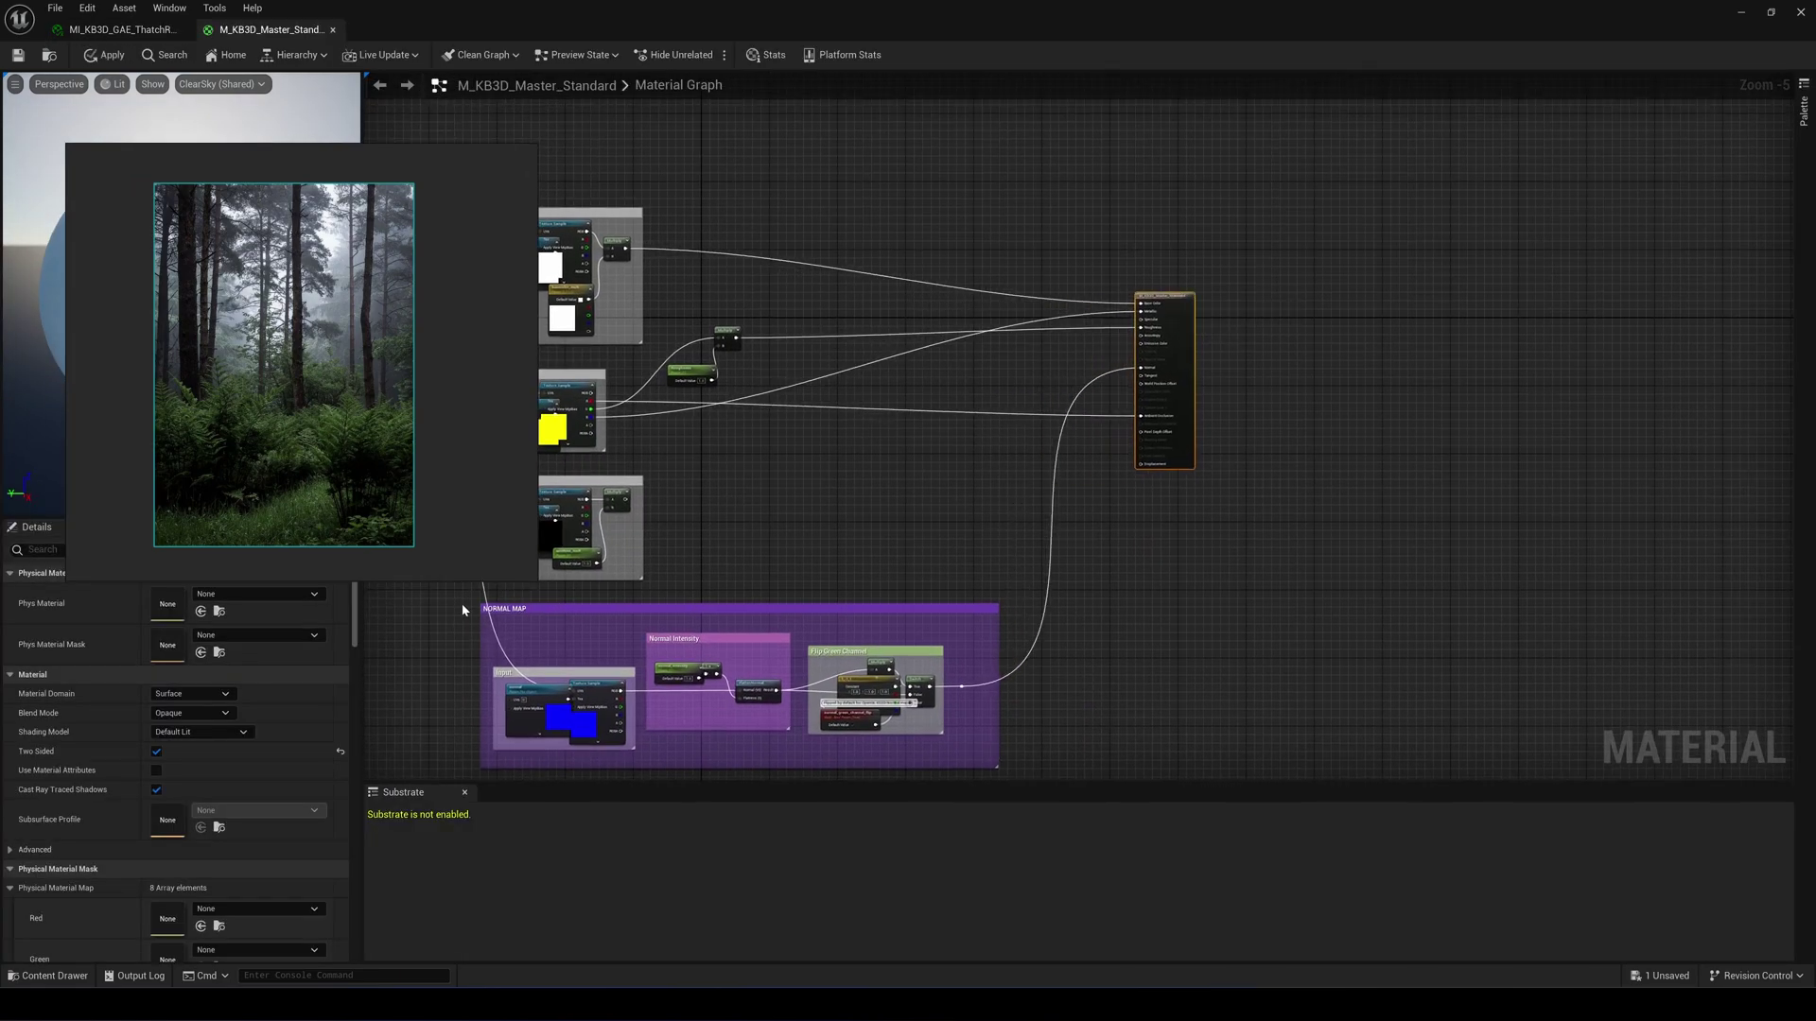
{"action": "right_click_drag", "start_coordinate": [1073, 286], "coordinate": [953, 350]}
{"action": "scroll", "coordinate": [860, 338], "scroll_direction": "up", "scroll_amount": 4}
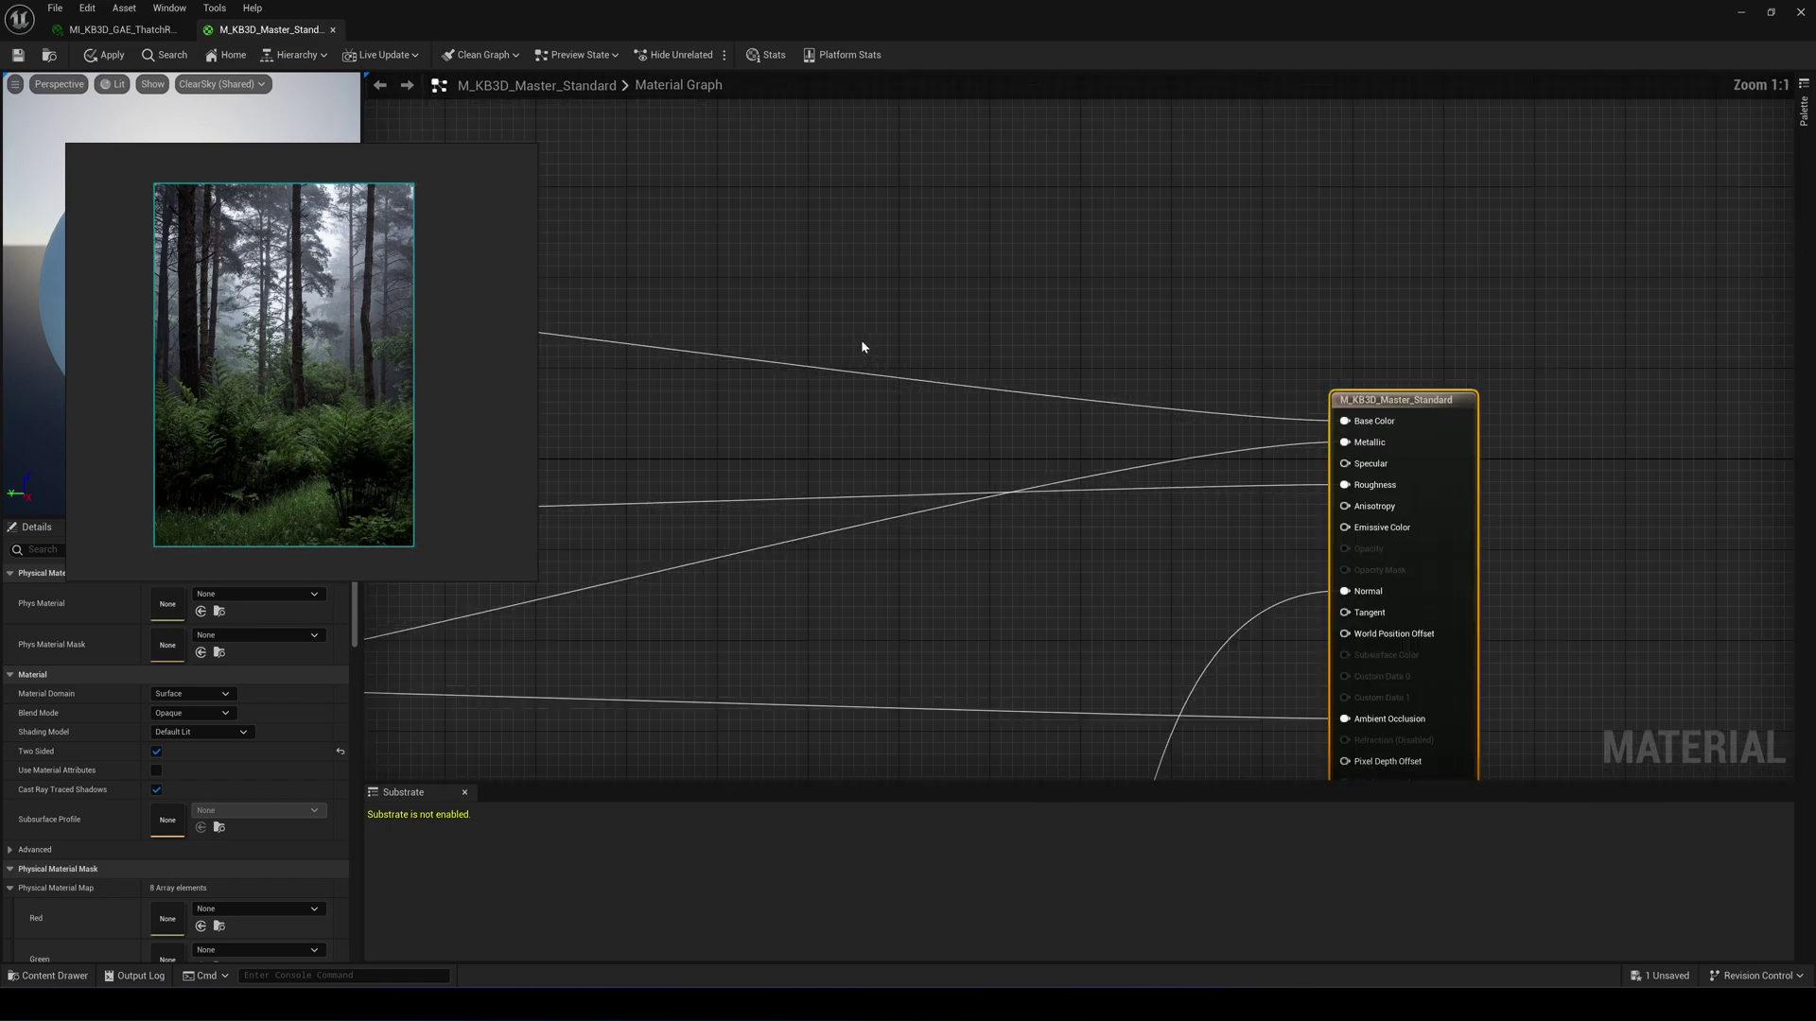
{"action": "scroll", "coordinate": [861, 343], "scroll_direction": "down", "scroll_amount": 2}
{"action": "right_click_drag", "start_coordinate": [948, 293], "coordinate": [915, 365]}
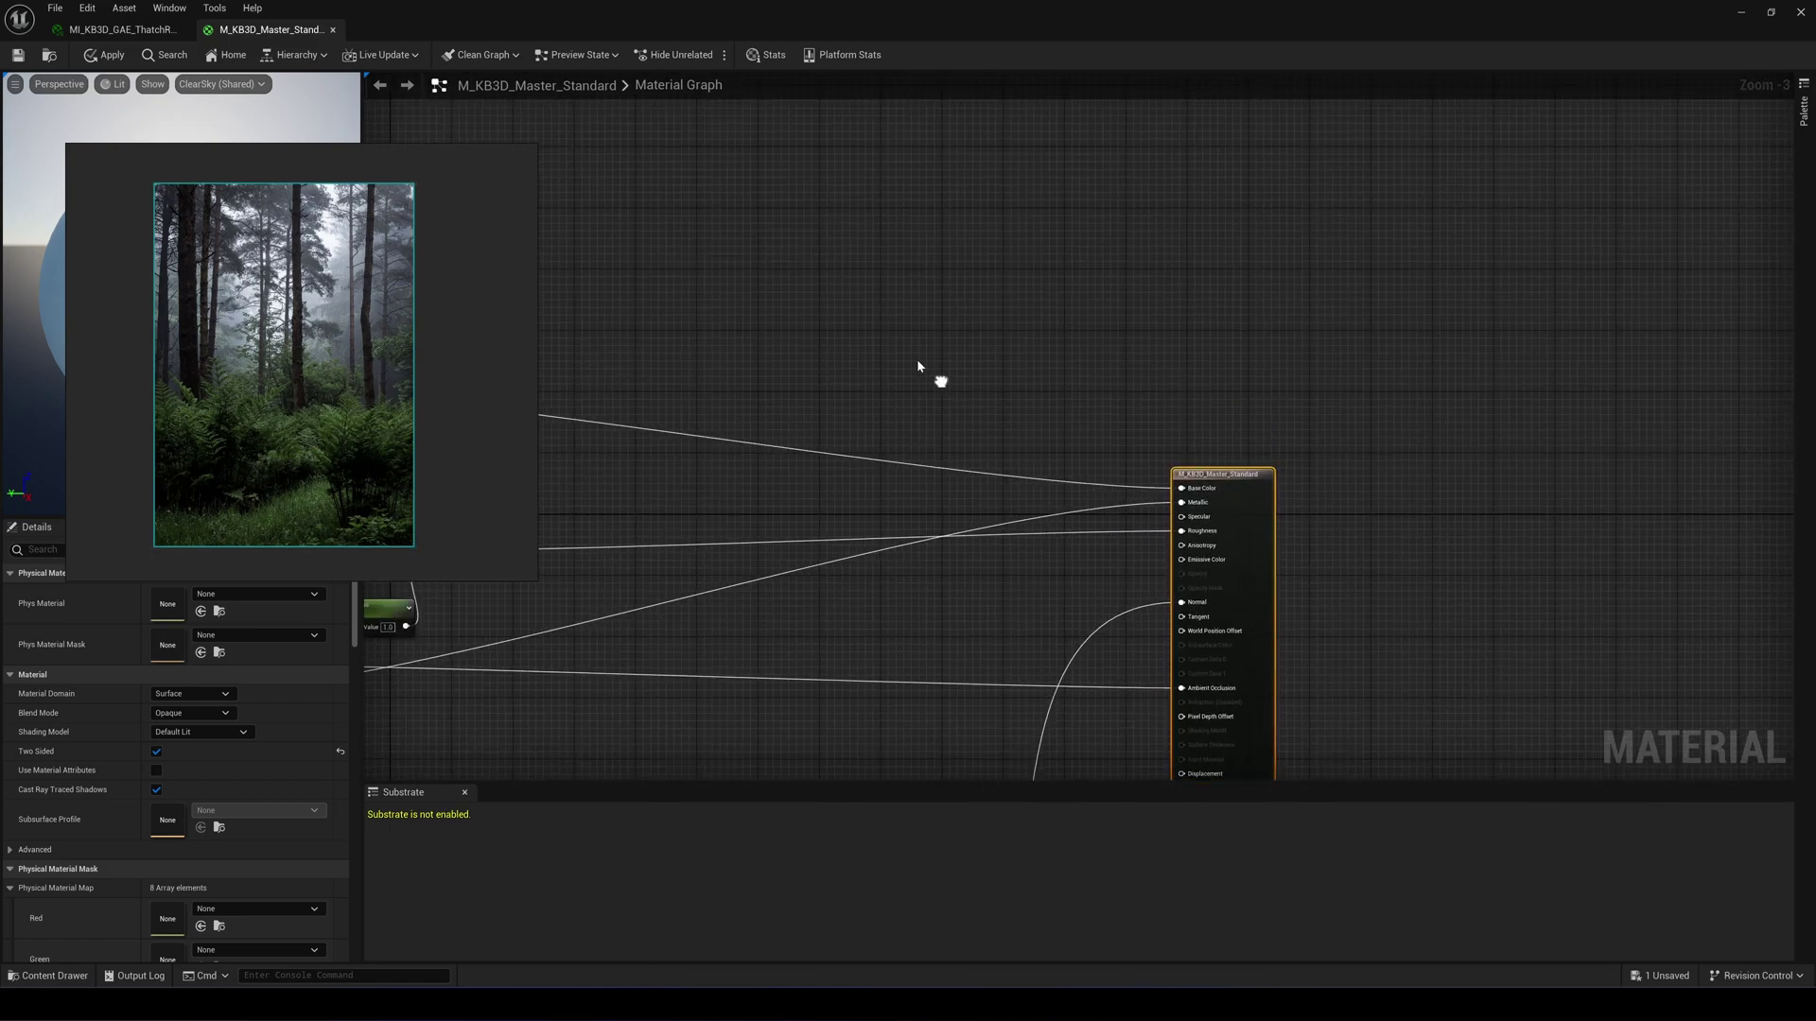
{"action": "right_click", "coordinate": [900, 344]}
{"action": "type", "text": "wet"}
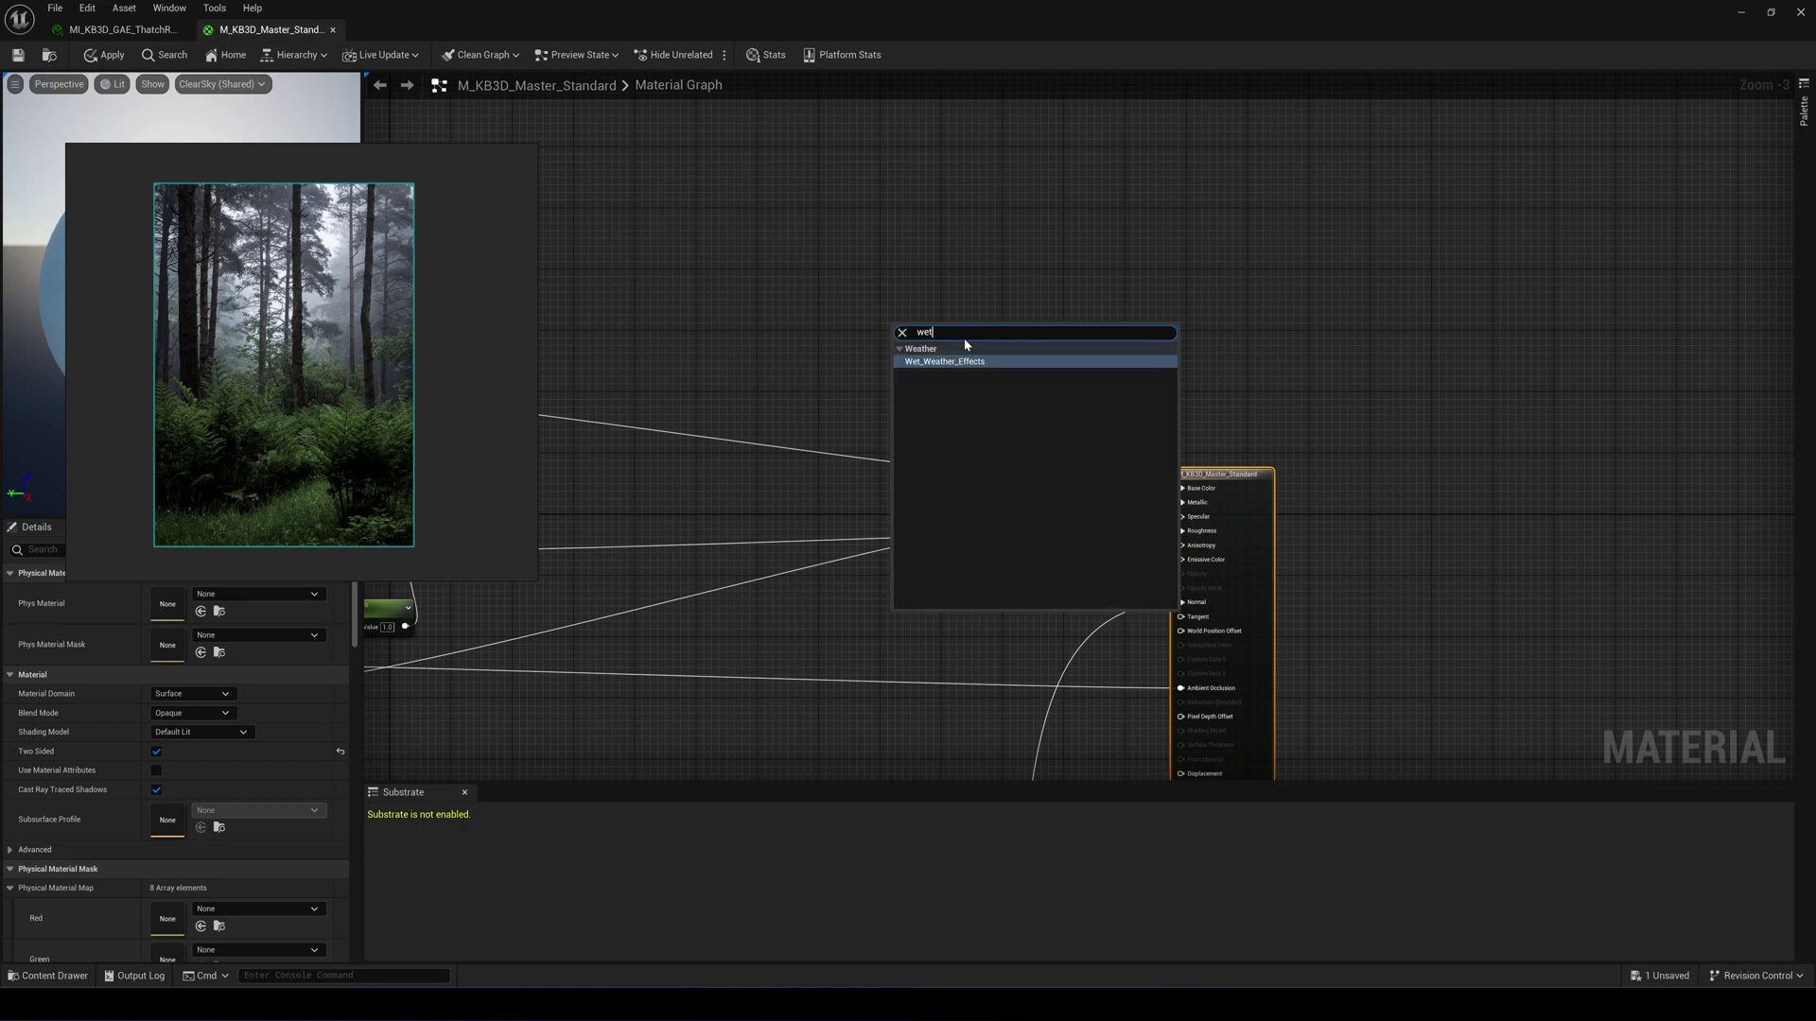
{"action": "left_click", "coordinate": [932, 363]}
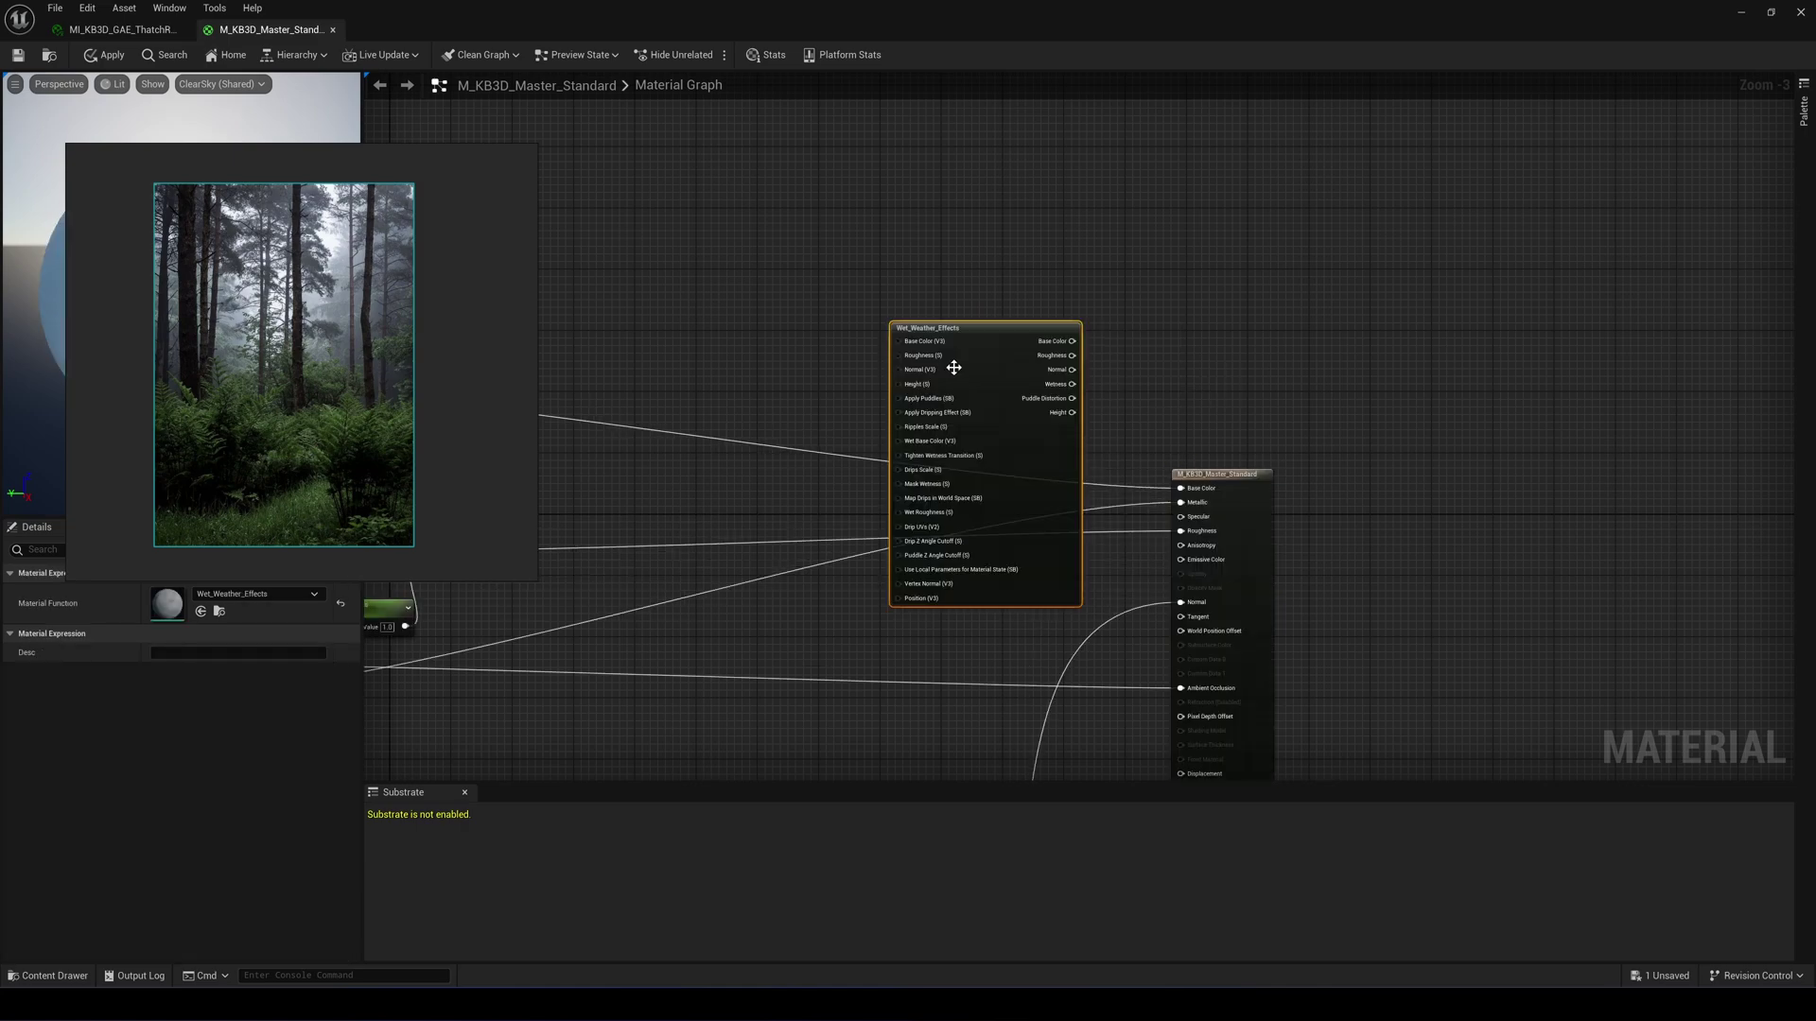
{"action": "right_click_drag", "start_coordinate": [944, 365], "coordinate": [1032, 333]}
{"action": "left_click_drag", "start_coordinate": [1074, 314], "coordinate": [1012, 173]}
{"action": "right_click_drag", "start_coordinate": [993, 357], "coordinate": [1178, 356]}
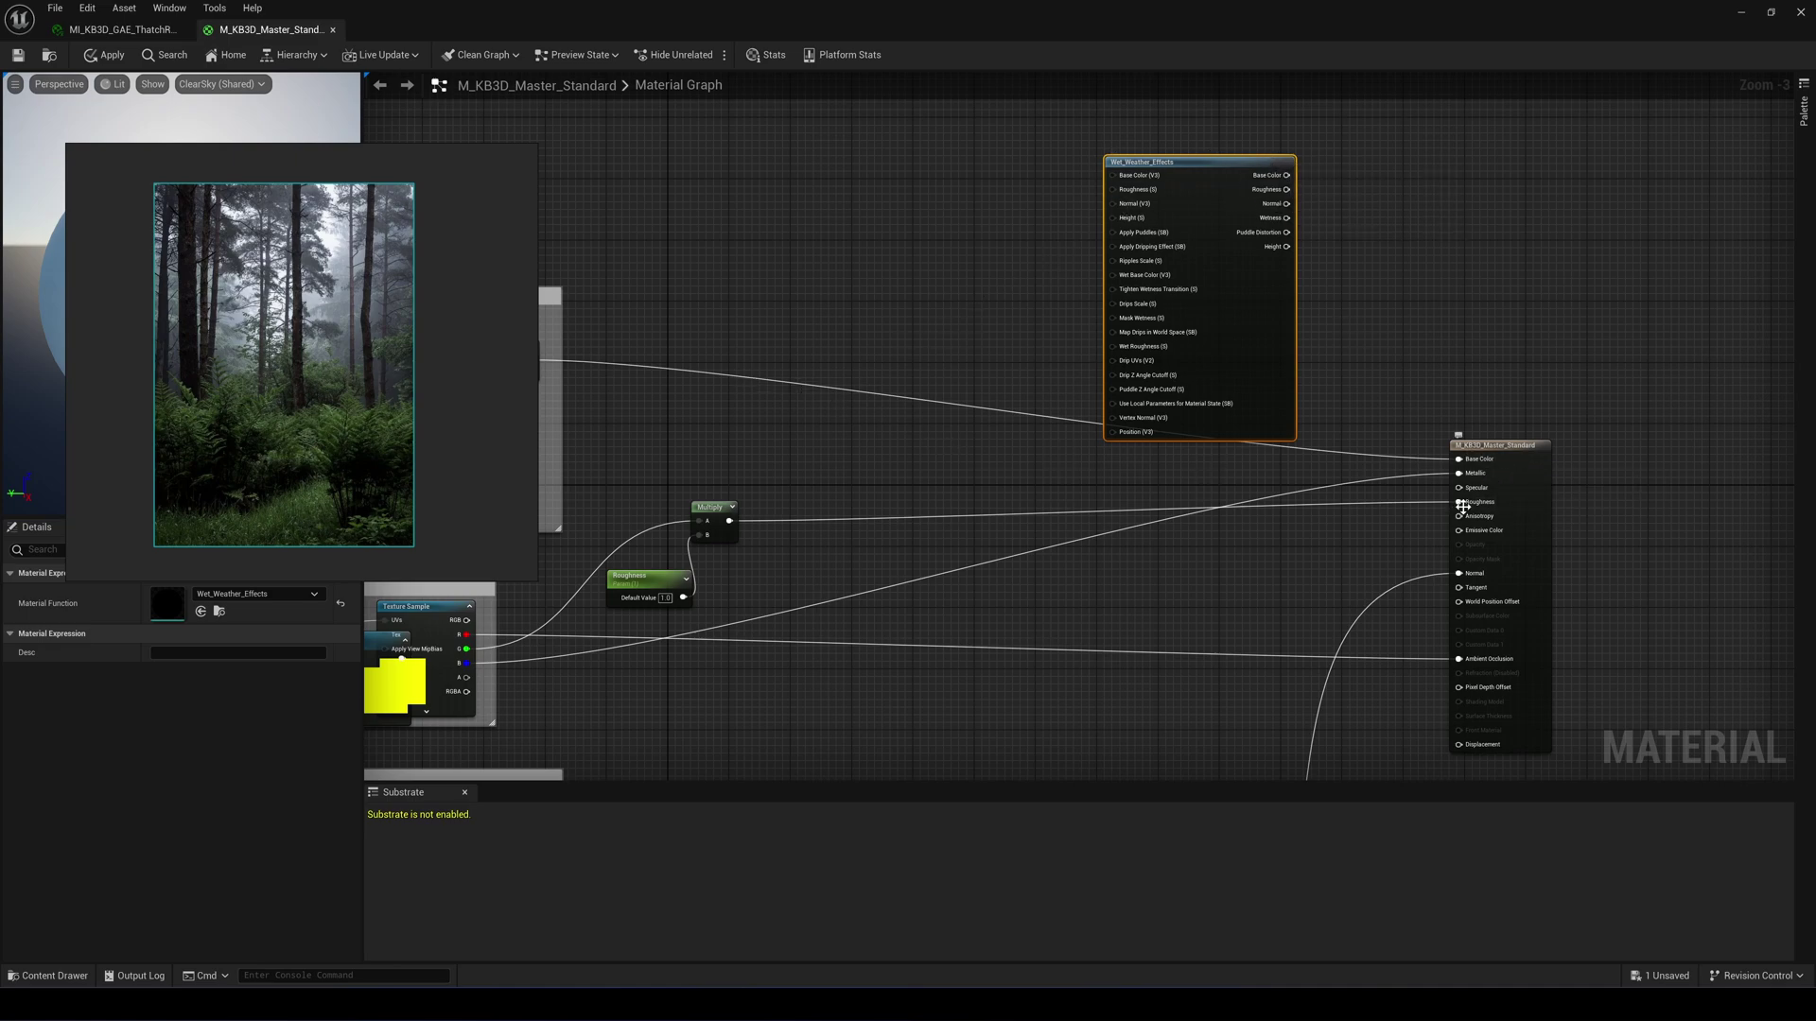
Add reroute points to the Base Color and Roughness wires and connect them to the matching Wet_Weather_Effects inputs.
{"action": "double_click", "coordinate": [886, 398]}
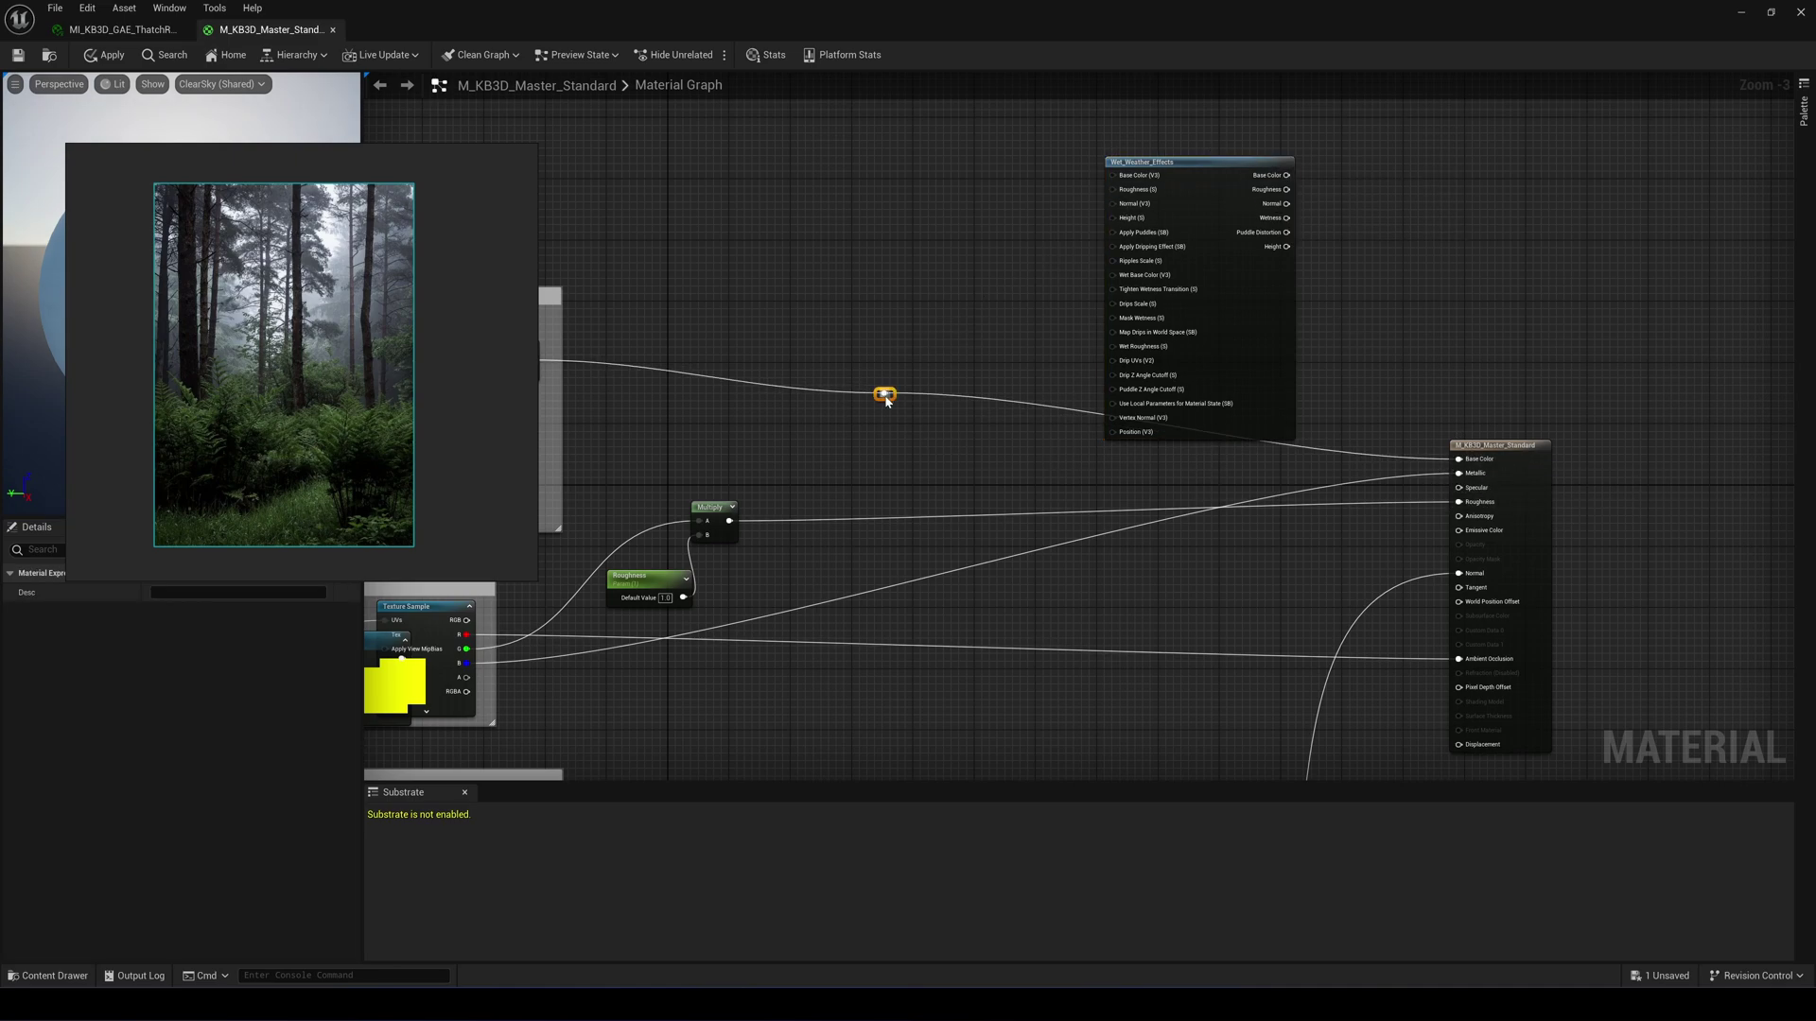
{"action": "left_click_drag", "start_coordinate": [884, 397], "coordinate": [916, 386]}
{"action": "left_click_drag", "start_coordinate": [1041, 203], "coordinate": [1126, 180]}
{"action": "right_click_drag", "start_coordinate": [1187, 438], "coordinate": [1113, 377]}
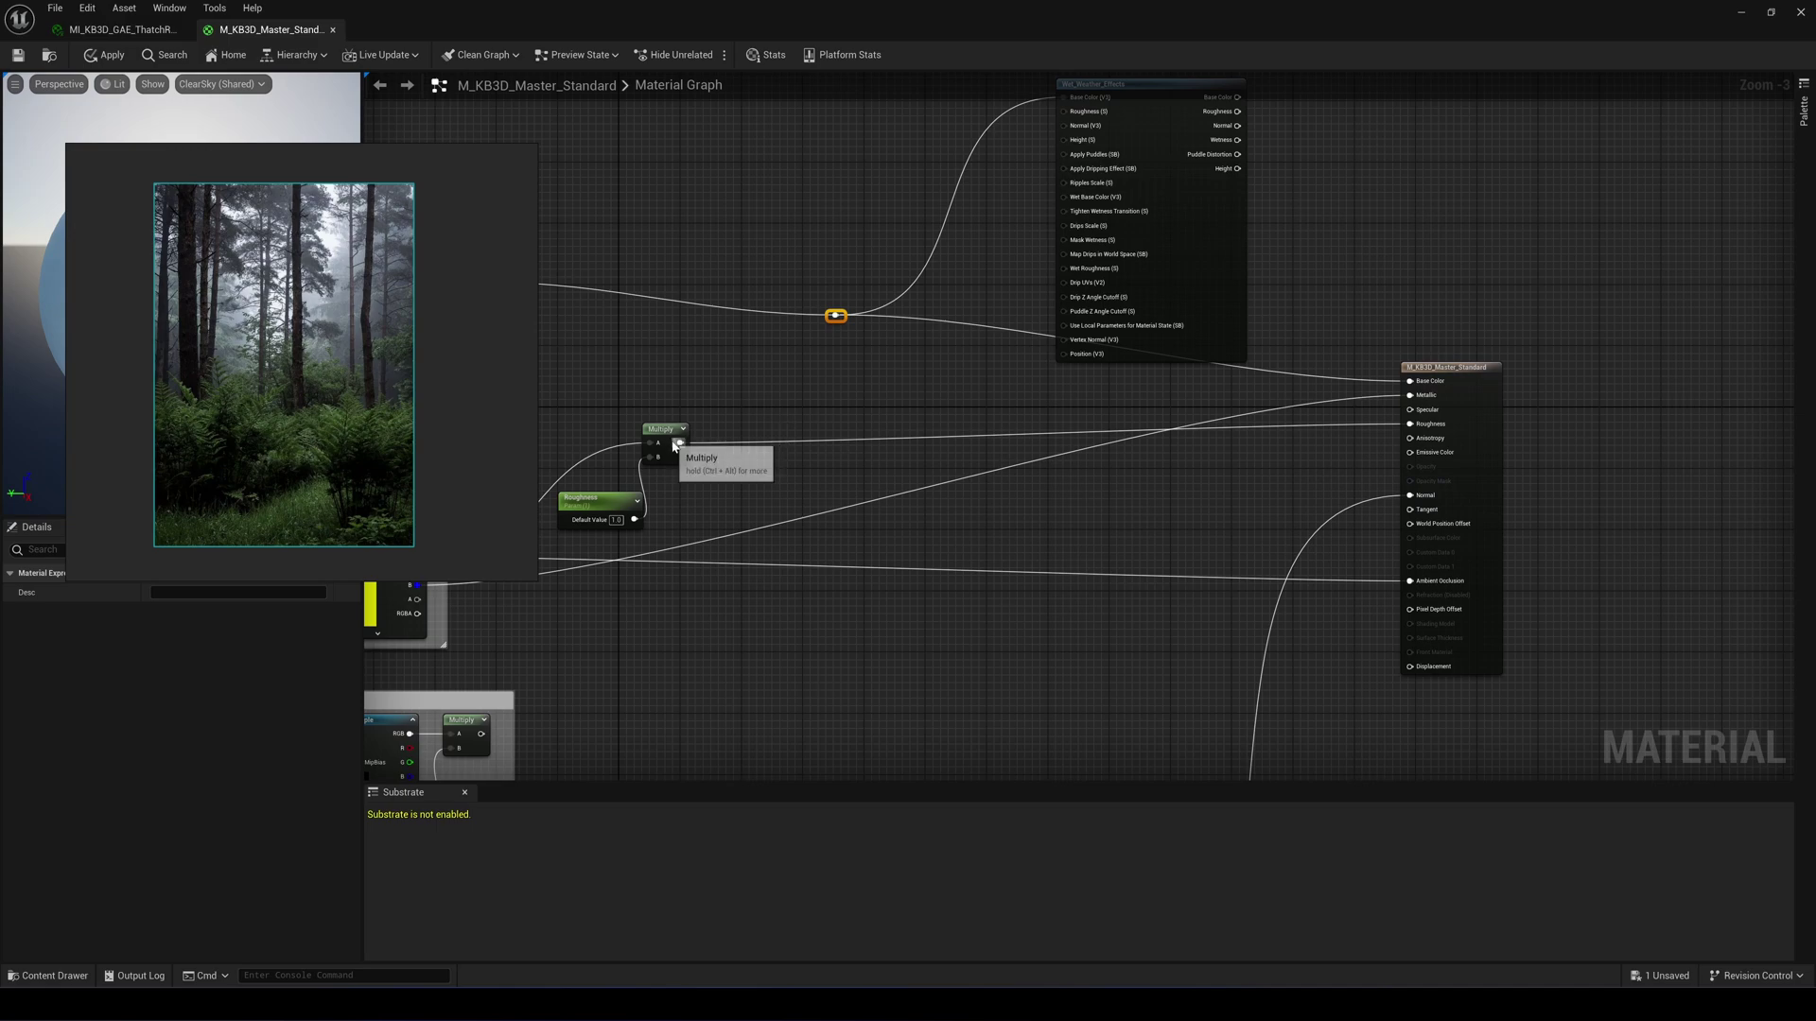
{"action": "double_click", "coordinate": [830, 442]}
{"action": "left_click_drag", "start_coordinate": [831, 441], "coordinate": [1079, 117]}
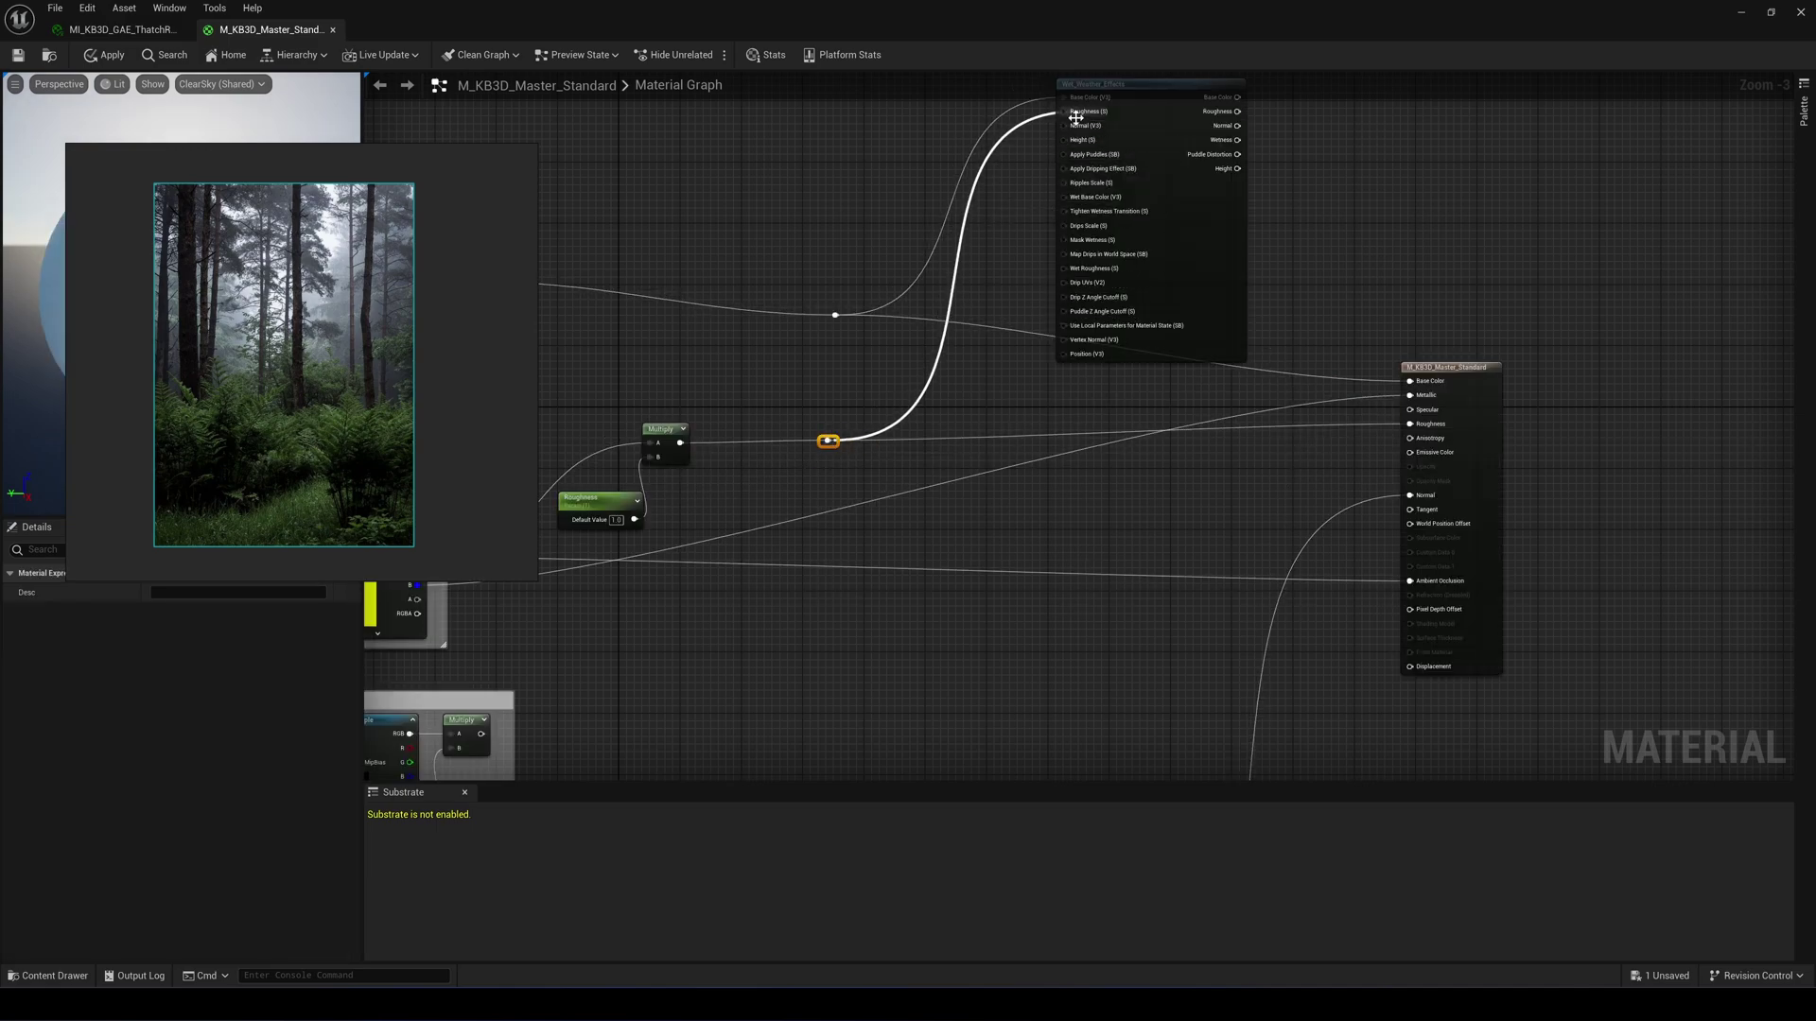
Add a reroute point to the wire feeding the material's Normal and connect it to the Normal input of Wet_Weather_Effects.
{"action": "right_click_drag", "start_coordinate": [1196, 454], "coordinate": [1172, 377]}
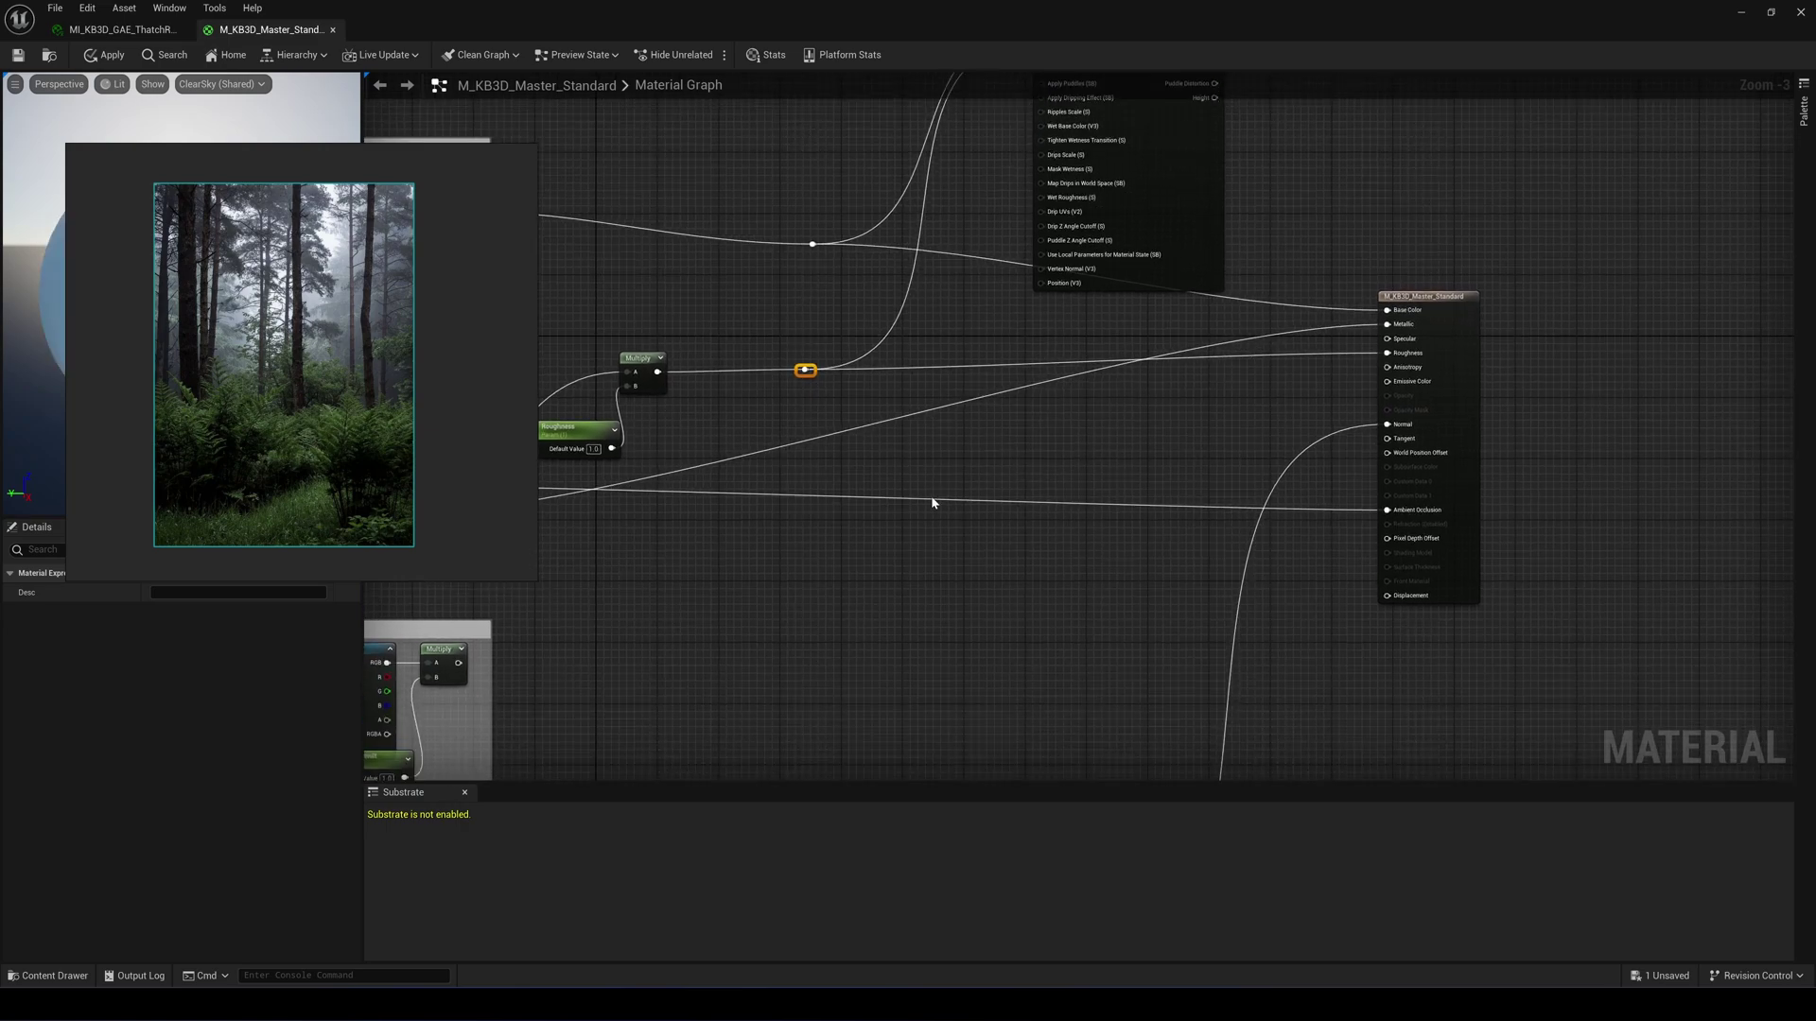
{"action": "right_click_drag", "start_coordinate": [984, 593], "coordinate": [851, 441]}
{"action": "left_click", "coordinate": [1095, 572]}
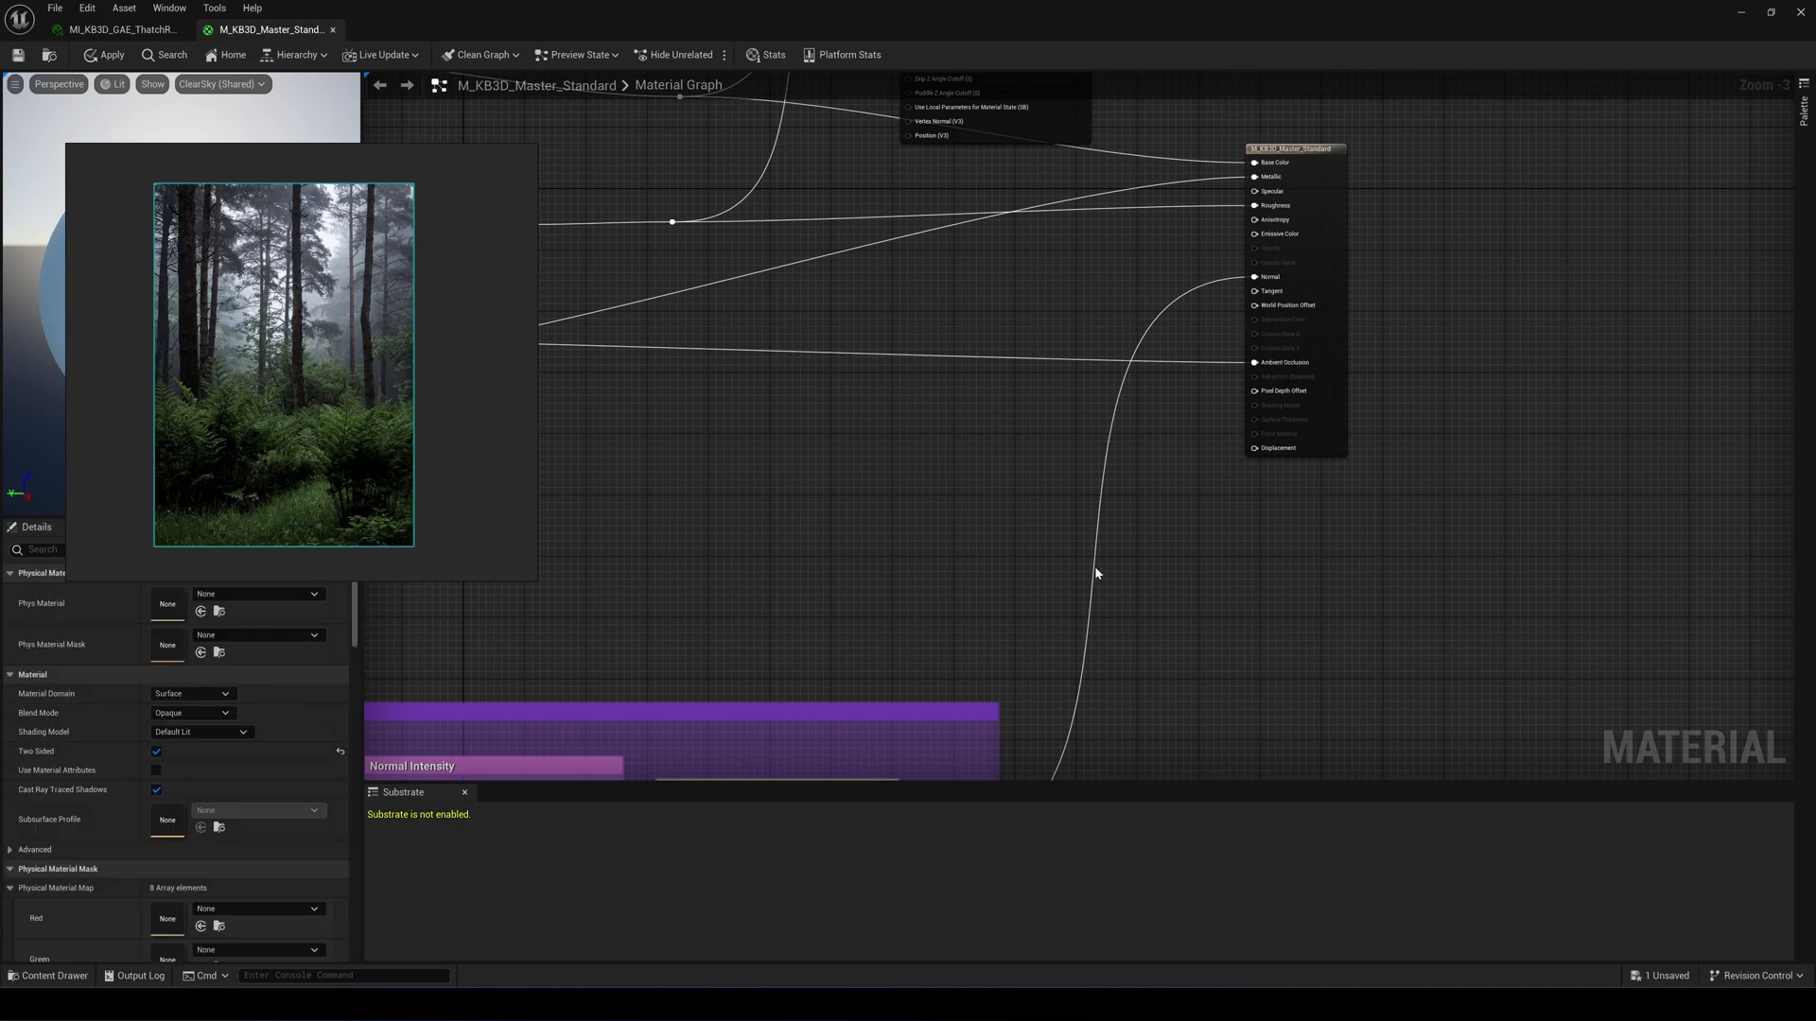
{"action": "double_click", "coordinate": [1093, 572]}
{"action": "left_click_drag", "start_coordinate": [1095, 570], "coordinate": [906, 492]}
Connect the Base Color, Roughness and Normal outputs of Wet_Weather_Effects to the matching inputs of the M_KB3D_Master_Standard output node.
{"action": "right_click_drag", "start_coordinate": [1018, 526], "coordinate": [883, 378]}
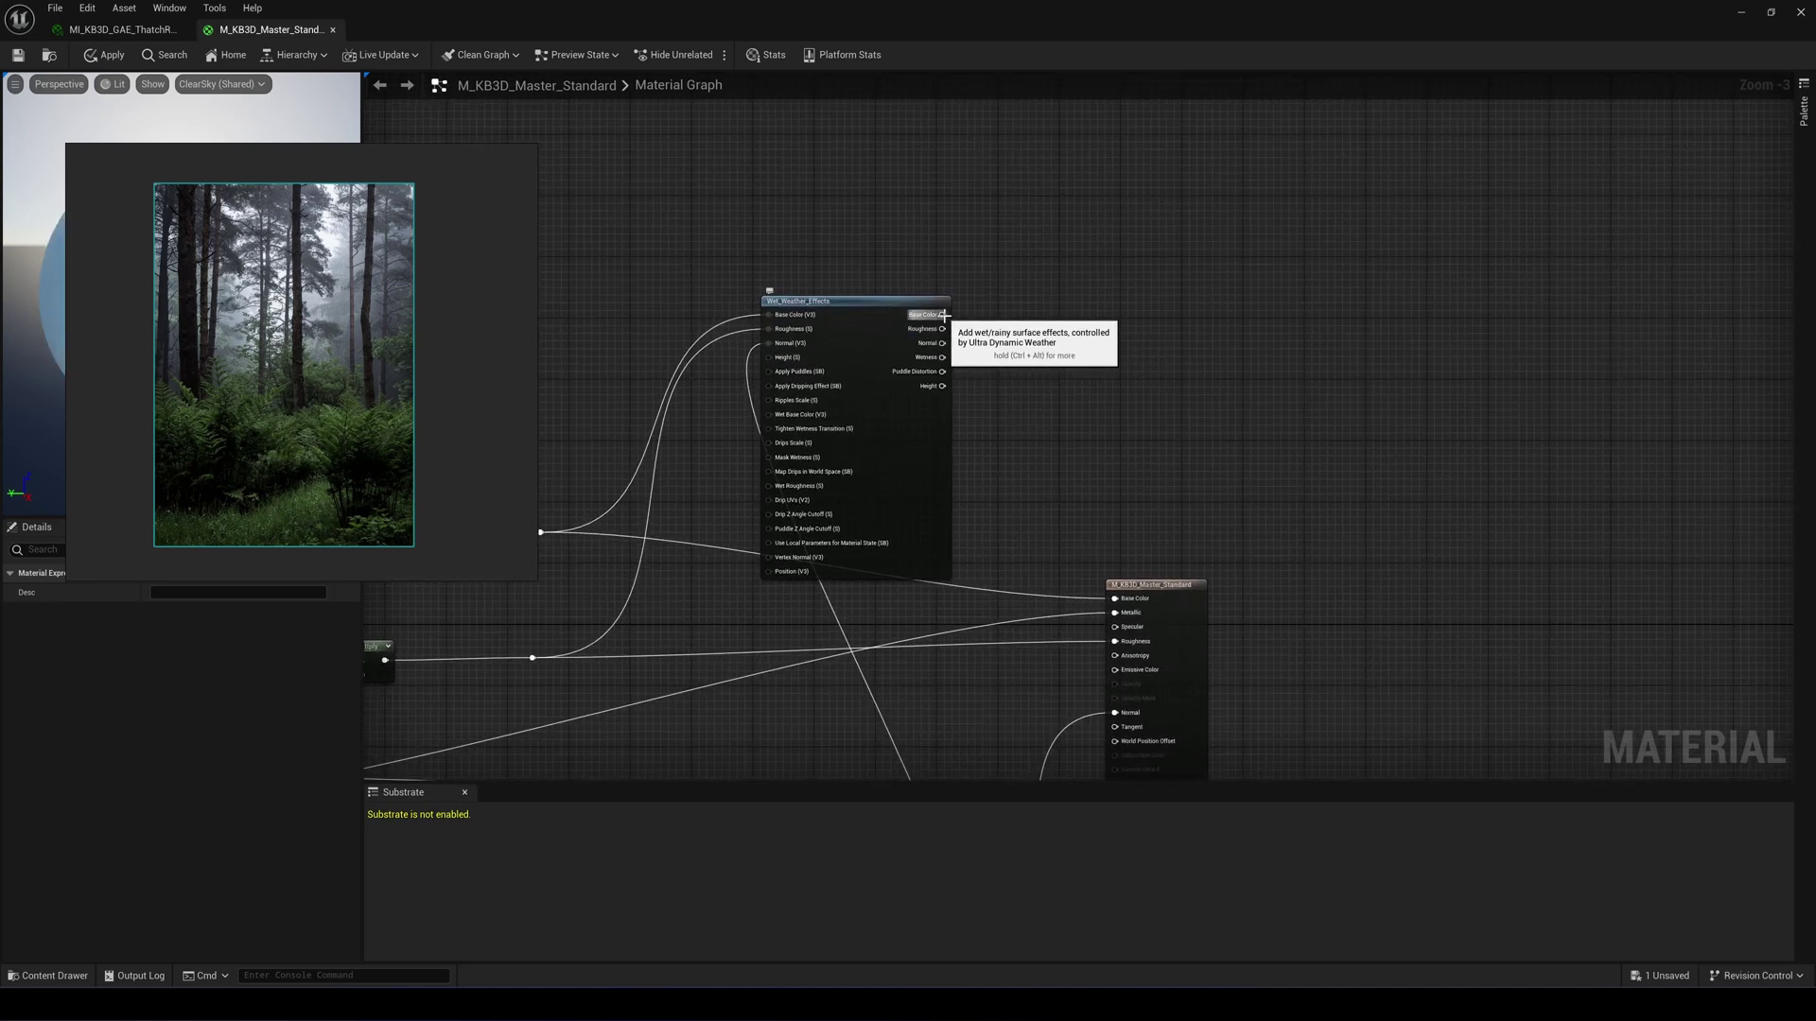
{"action": "left_click_drag", "start_coordinate": [942, 314], "coordinate": [1118, 599]}
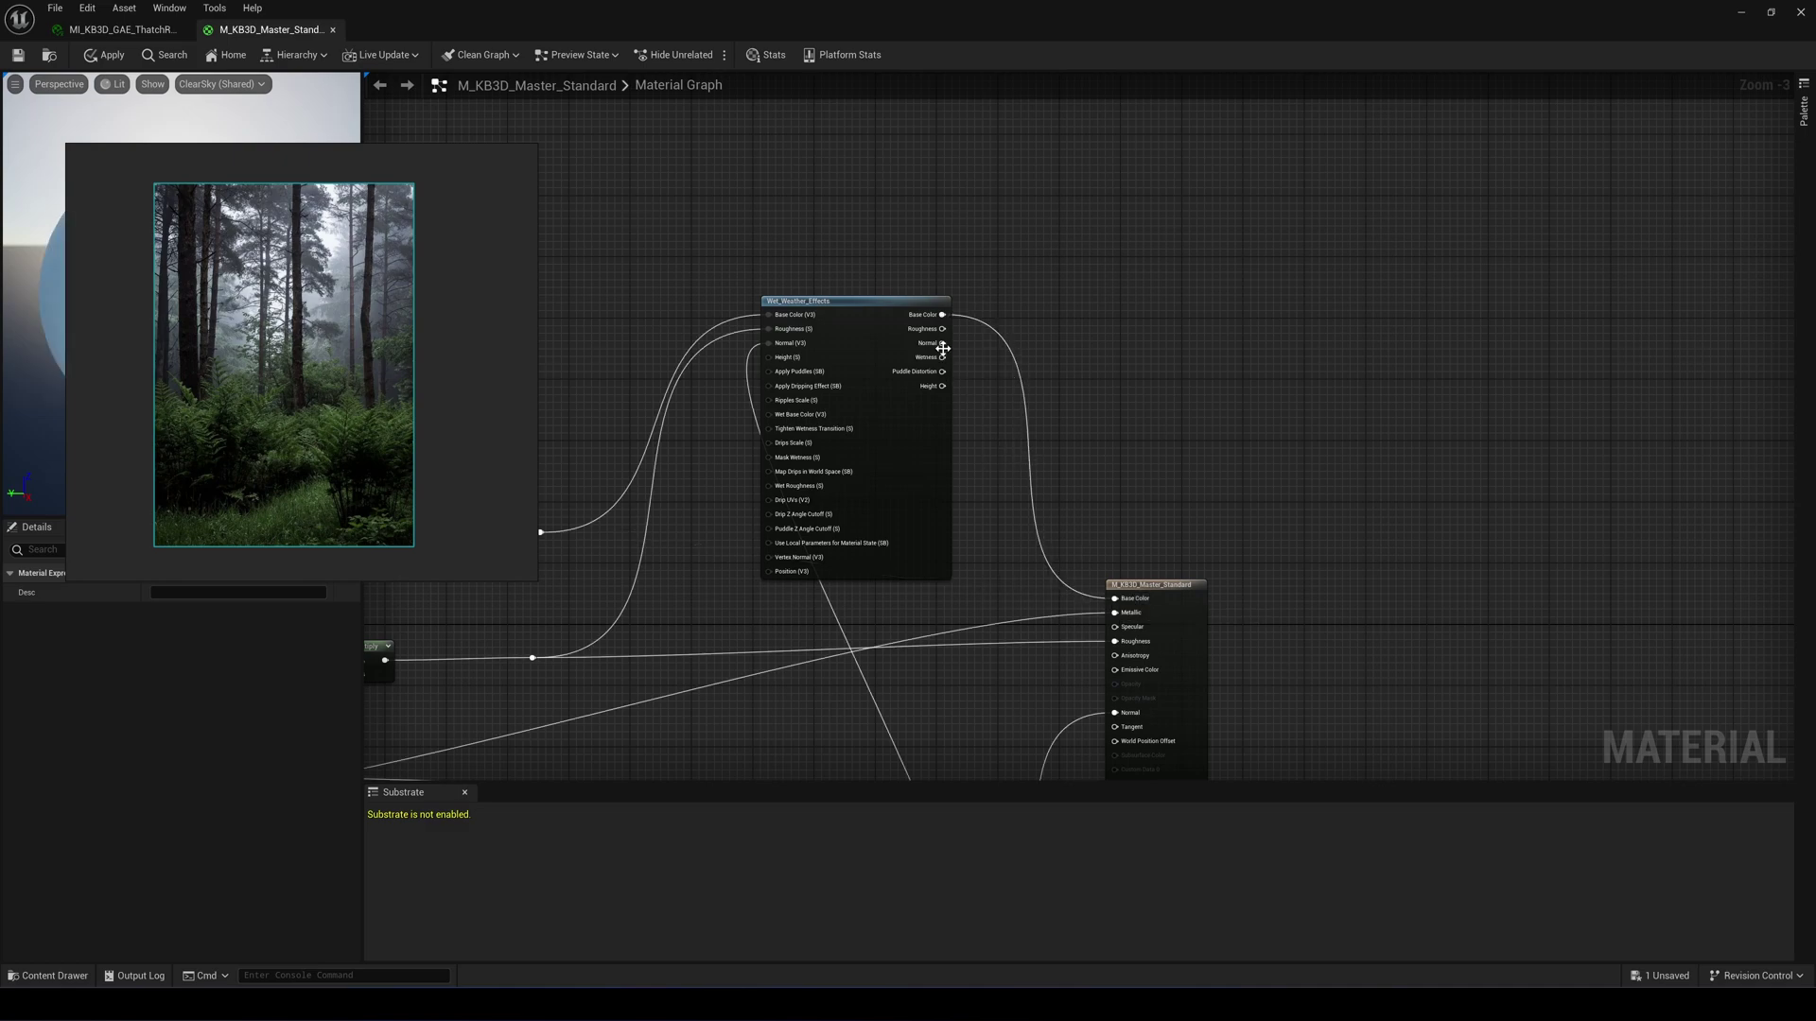
{"action": "left_click_drag", "start_coordinate": [942, 329], "coordinate": [1115, 644]}
{"action": "right_click_drag", "start_coordinate": [948, 444], "coordinate": [927, 303]}
{"action": "left_click_drag", "start_coordinate": [926, 196], "coordinate": [1095, 573]}
Shift the reroute point on the Normal wire slightly to the left, below the material's output node.
{"action": "right_click_drag", "start_coordinate": [891, 523], "coordinate": [1255, 512]}
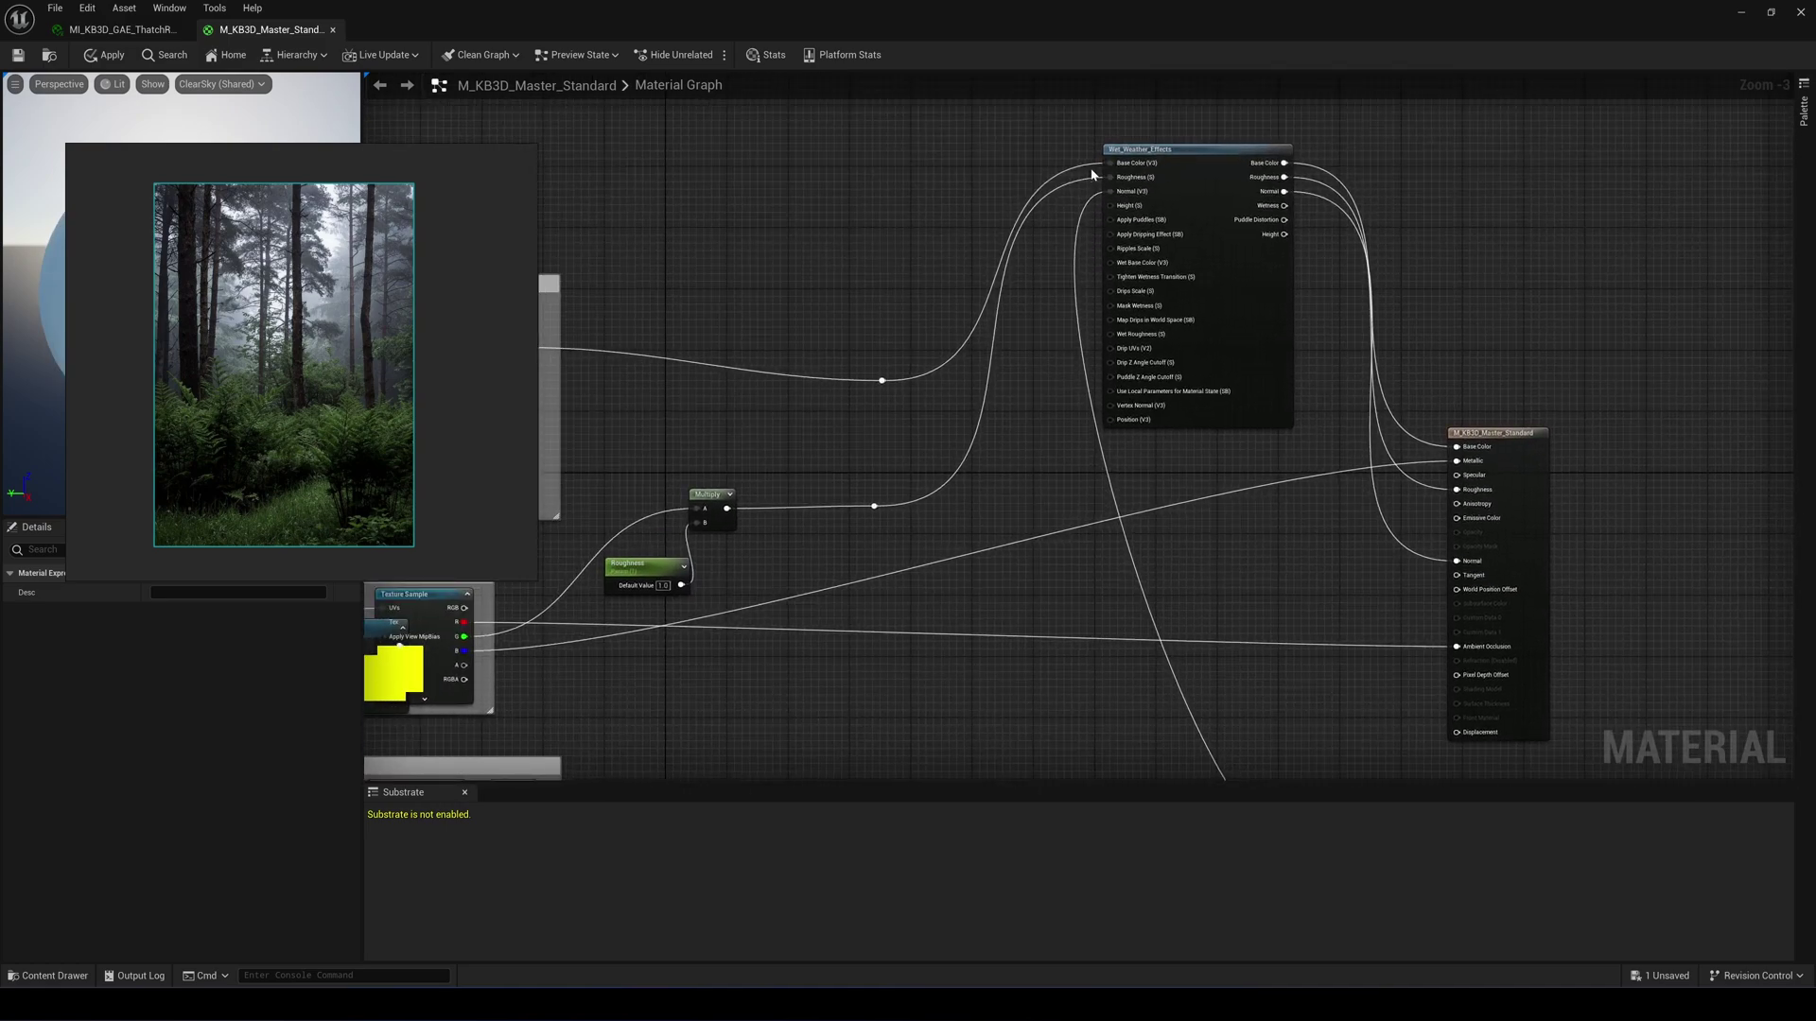
{"action": "right_click_drag", "start_coordinate": [1004, 463], "coordinate": [1027, 401]}
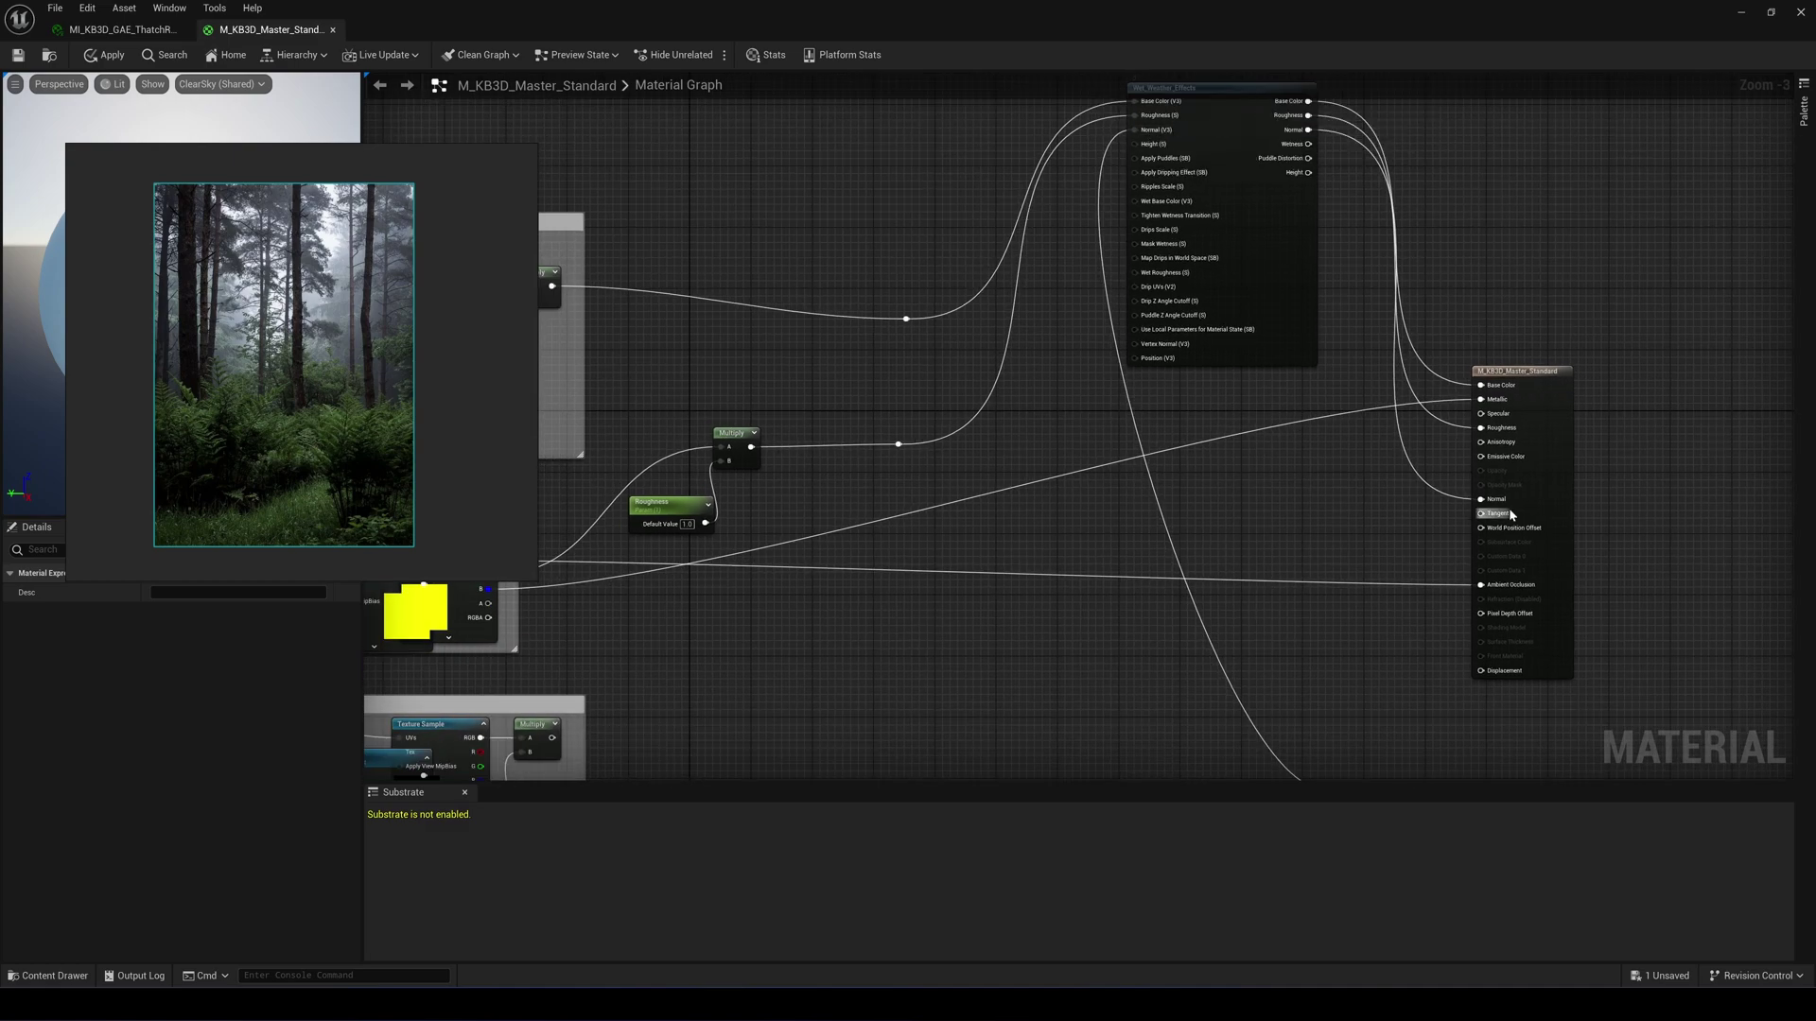
{"action": "right_click_drag", "start_coordinate": [1173, 739], "coordinate": [1045, 492]}
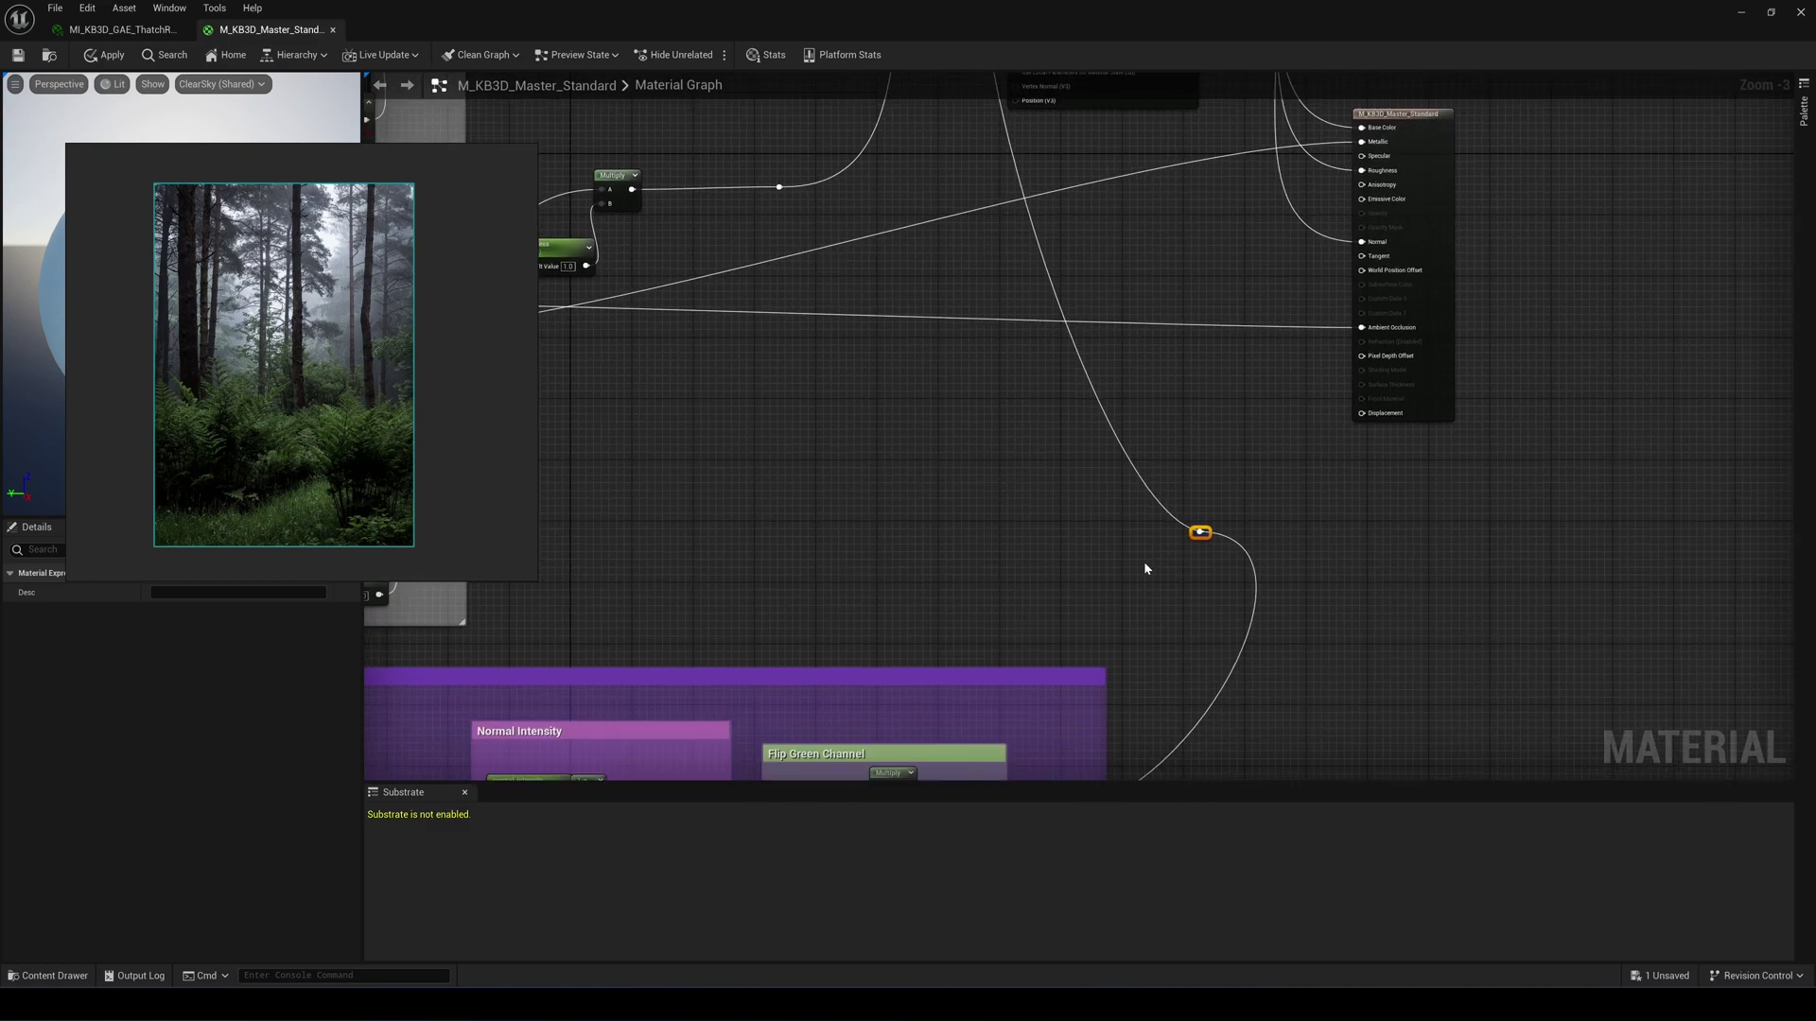
{"action": "left_click_drag", "start_coordinate": [1209, 527], "coordinate": [1138, 560]}
Examine the inputs and outputs of the Wet_Weather_Effects node and the hut's shingled roof in the level.
{"action": "right_click_drag", "start_coordinate": [1103, 479], "coordinate": [1163, 690]}
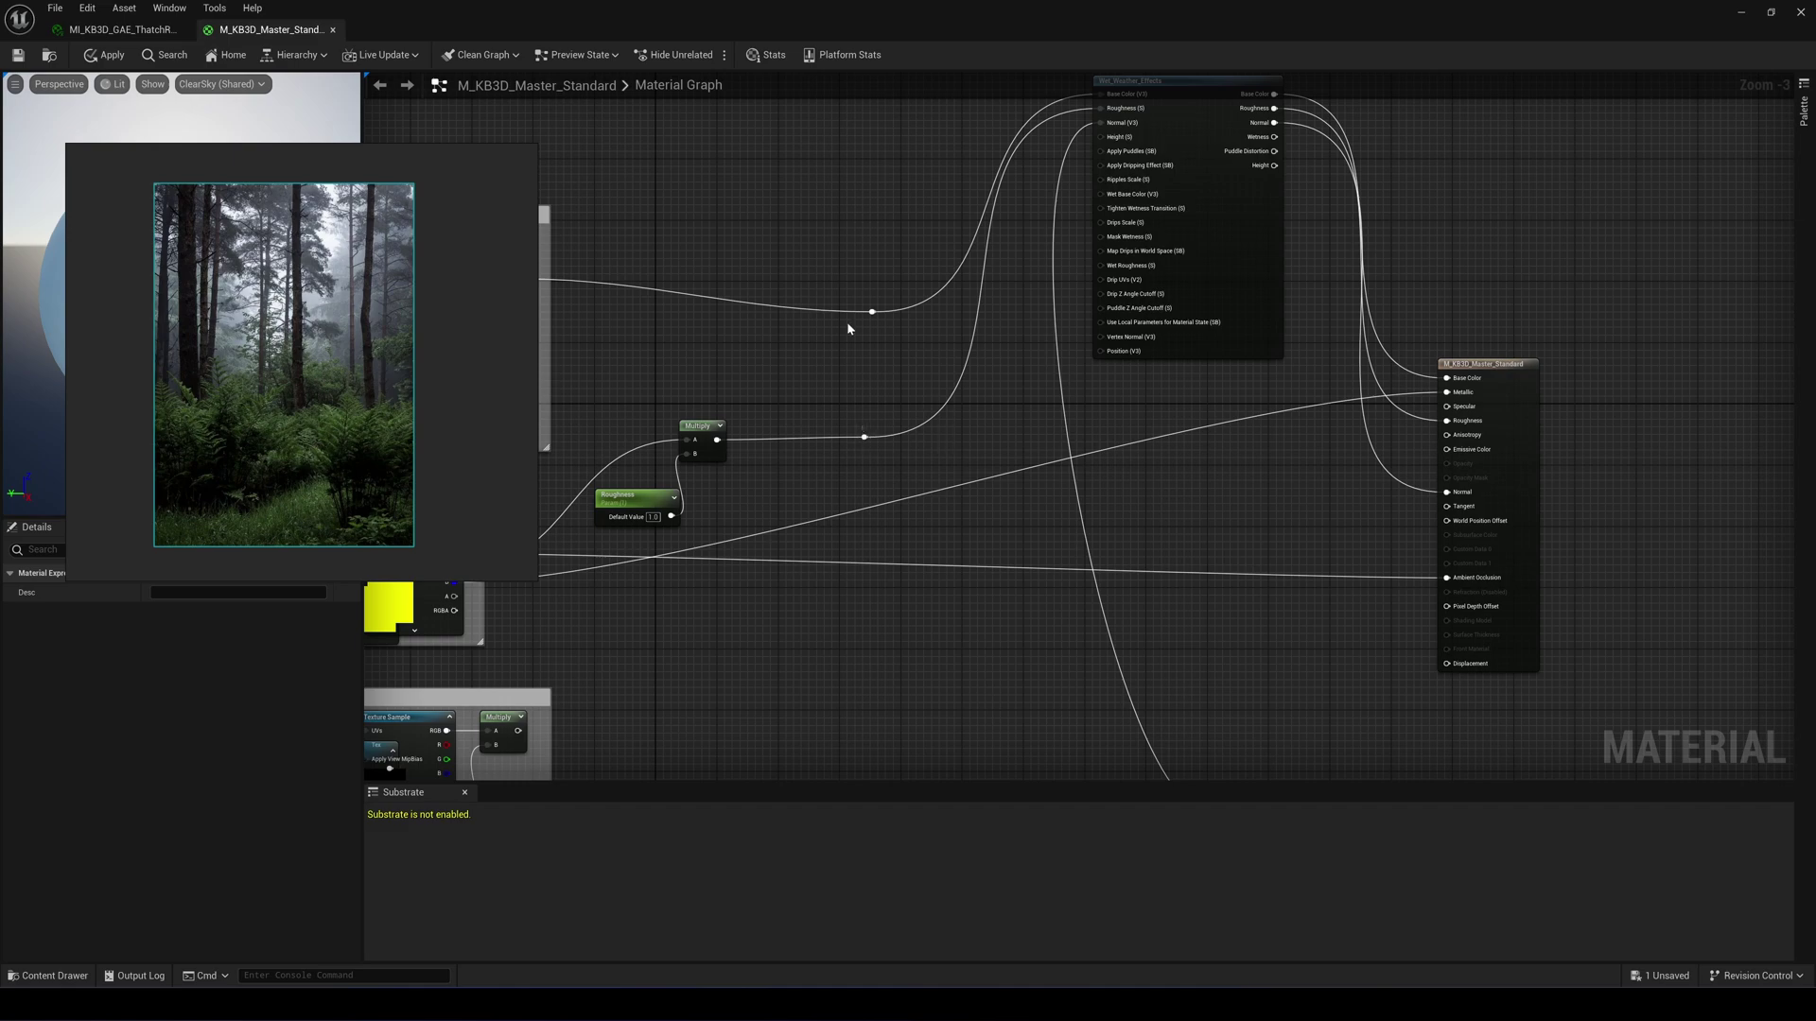
{"action": "right_click_drag", "start_coordinate": [1045, 234], "coordinate": [1018, 382]}
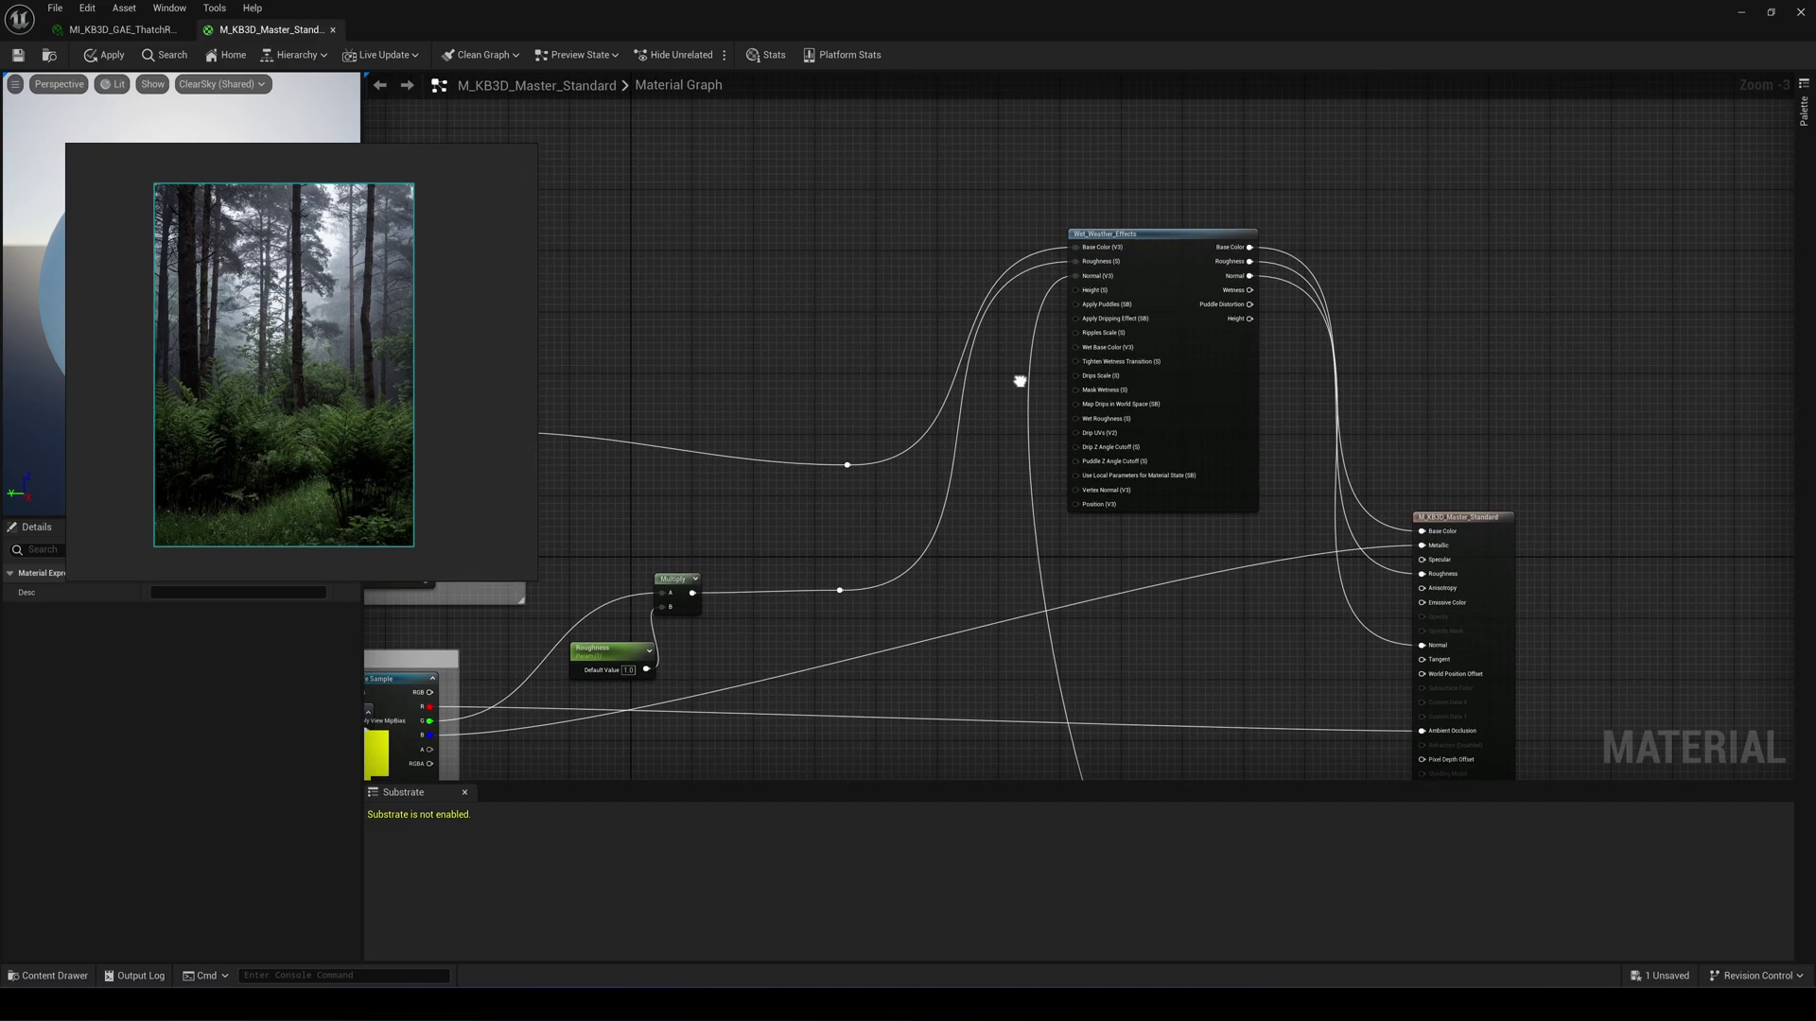
{"action": "right_click_drag", "start_coordinate": [1073, 316], "coordinate": [1036, 369]}
{"action": "right_click_drag", "start_coordinate": [1115, 321], "coordinate": [1095, 247]}
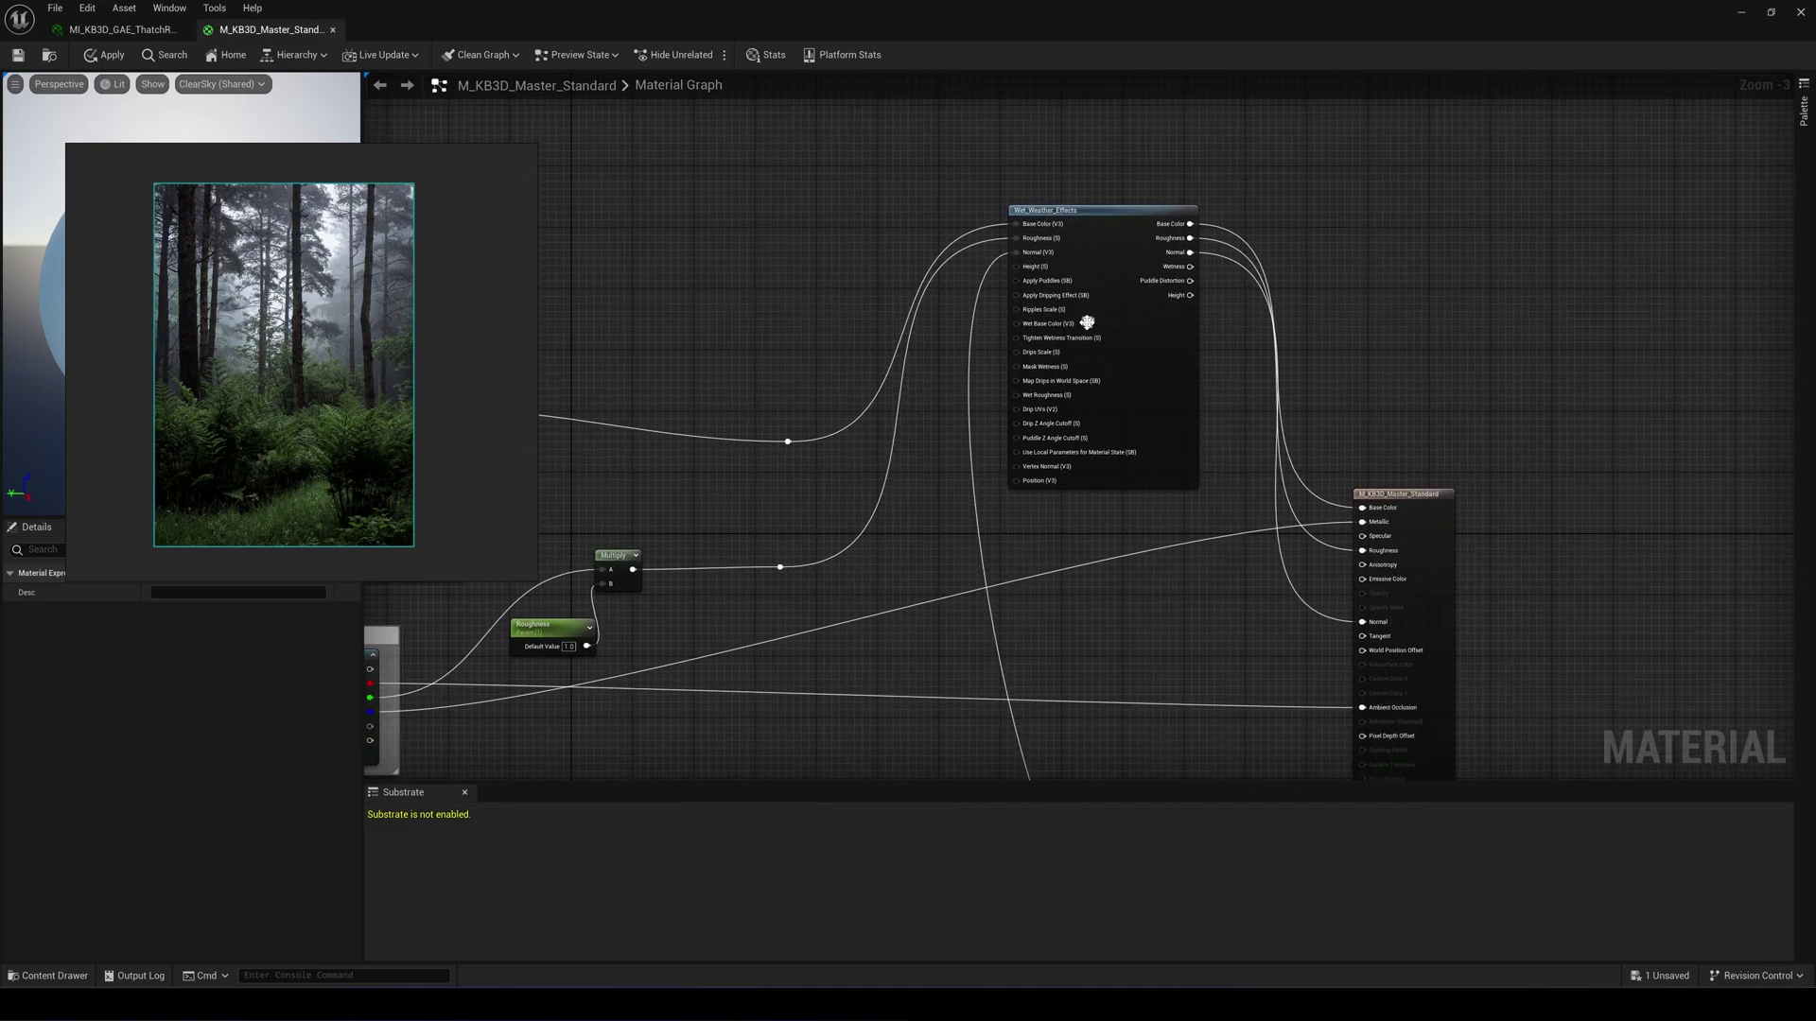
{"action": "scroll", "coordinate": [1003, 329], "scroll_direction": "up", "scroll_amount": 2}
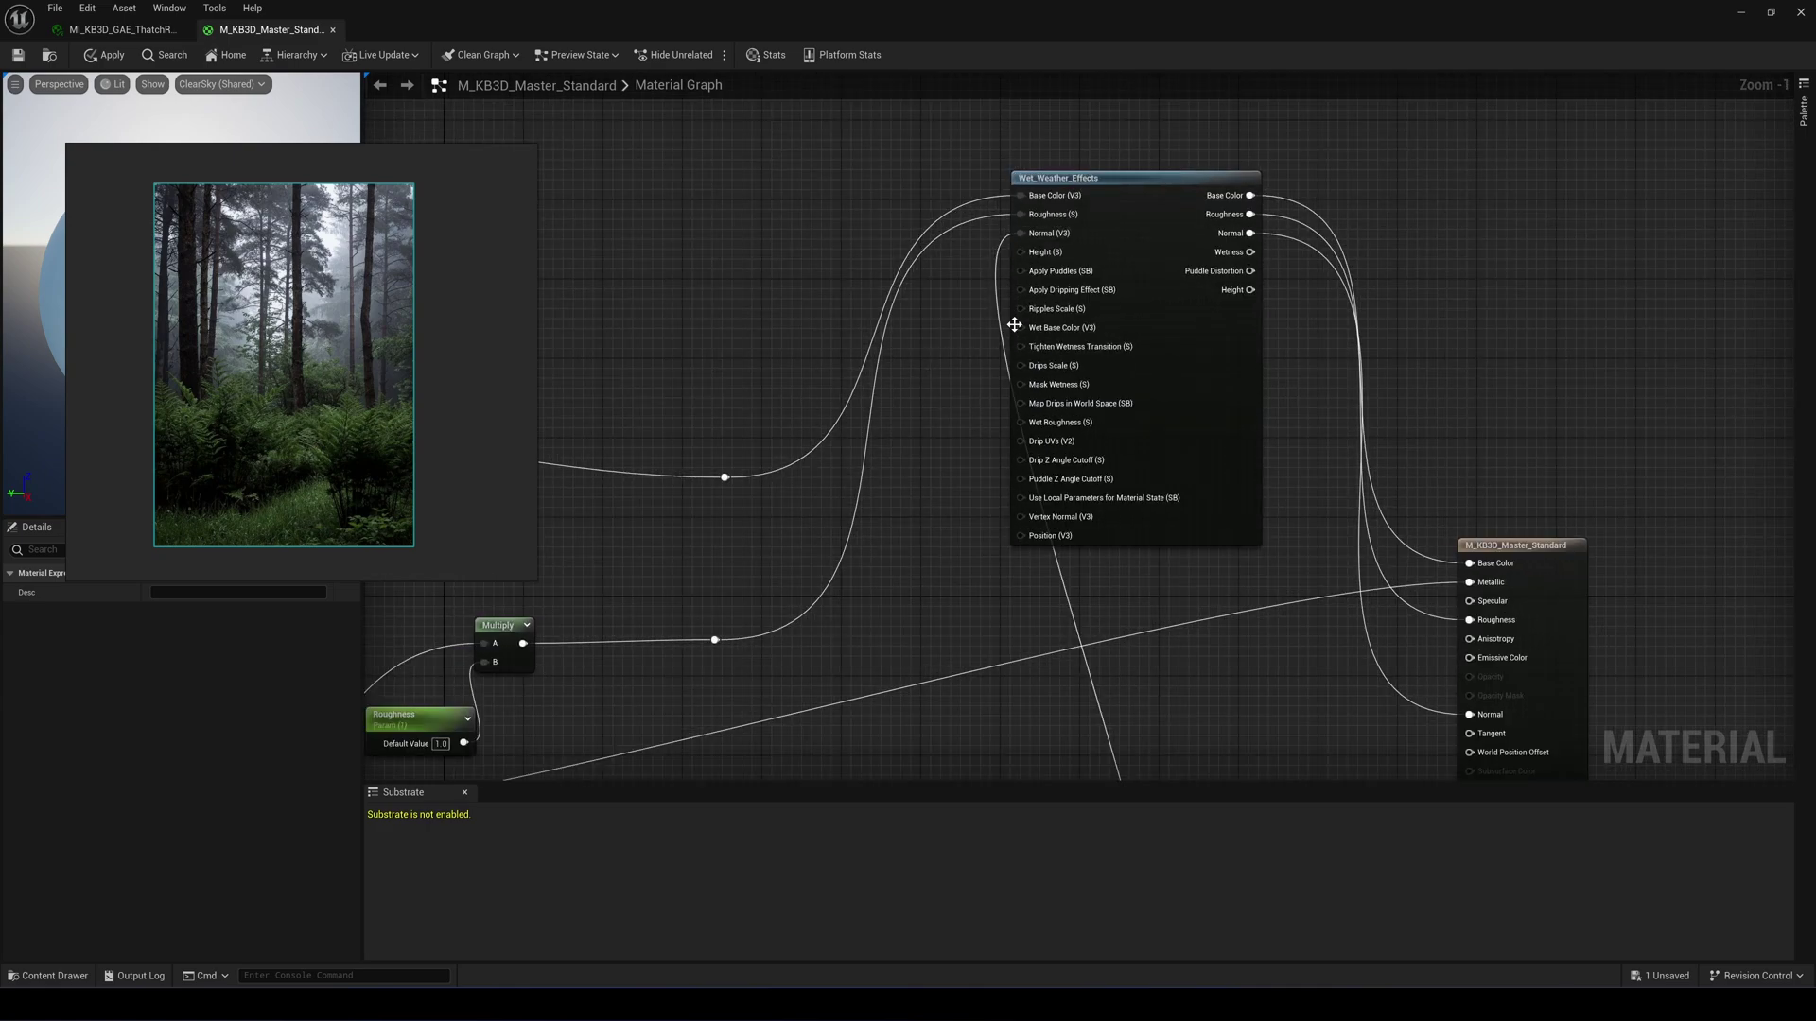
{"action": "scroll", "coordinate": [1018, 326], "scroll_direction": "up", "scroll_amount": 1}
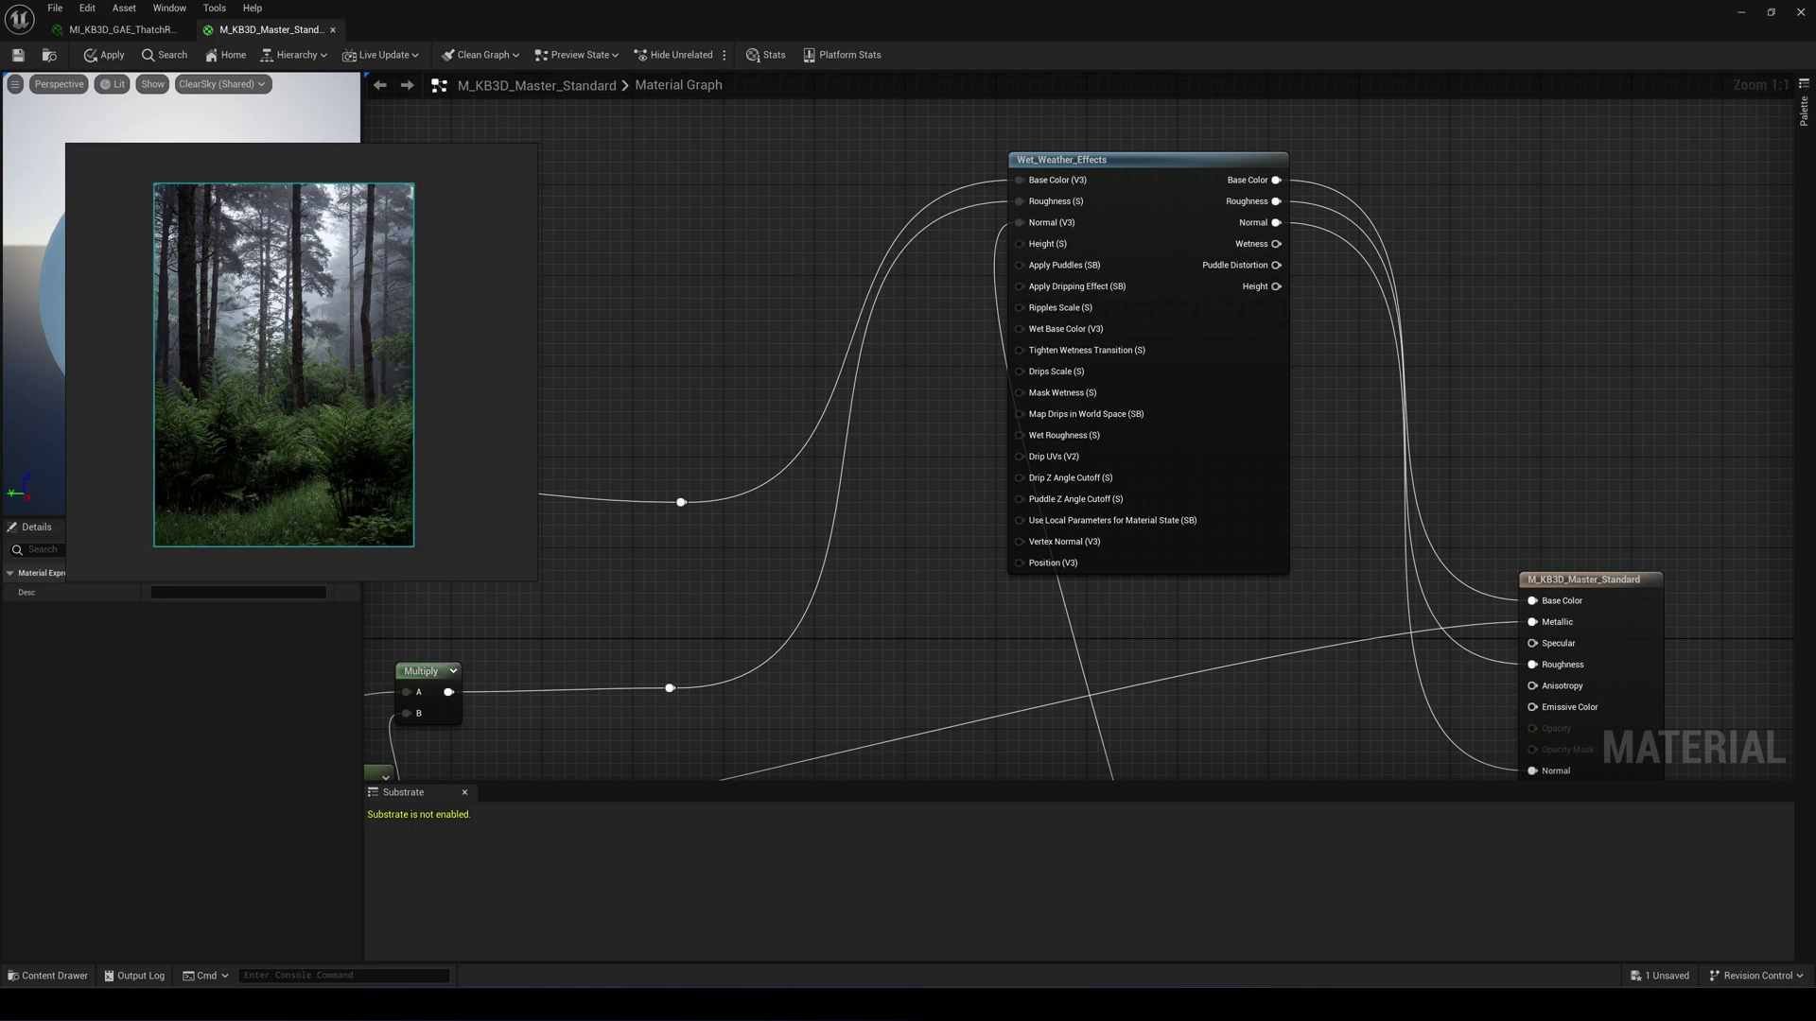
{"action": "left_click_drag", "start_coordinate": [875, 5], "coordinate": [927, 414]}
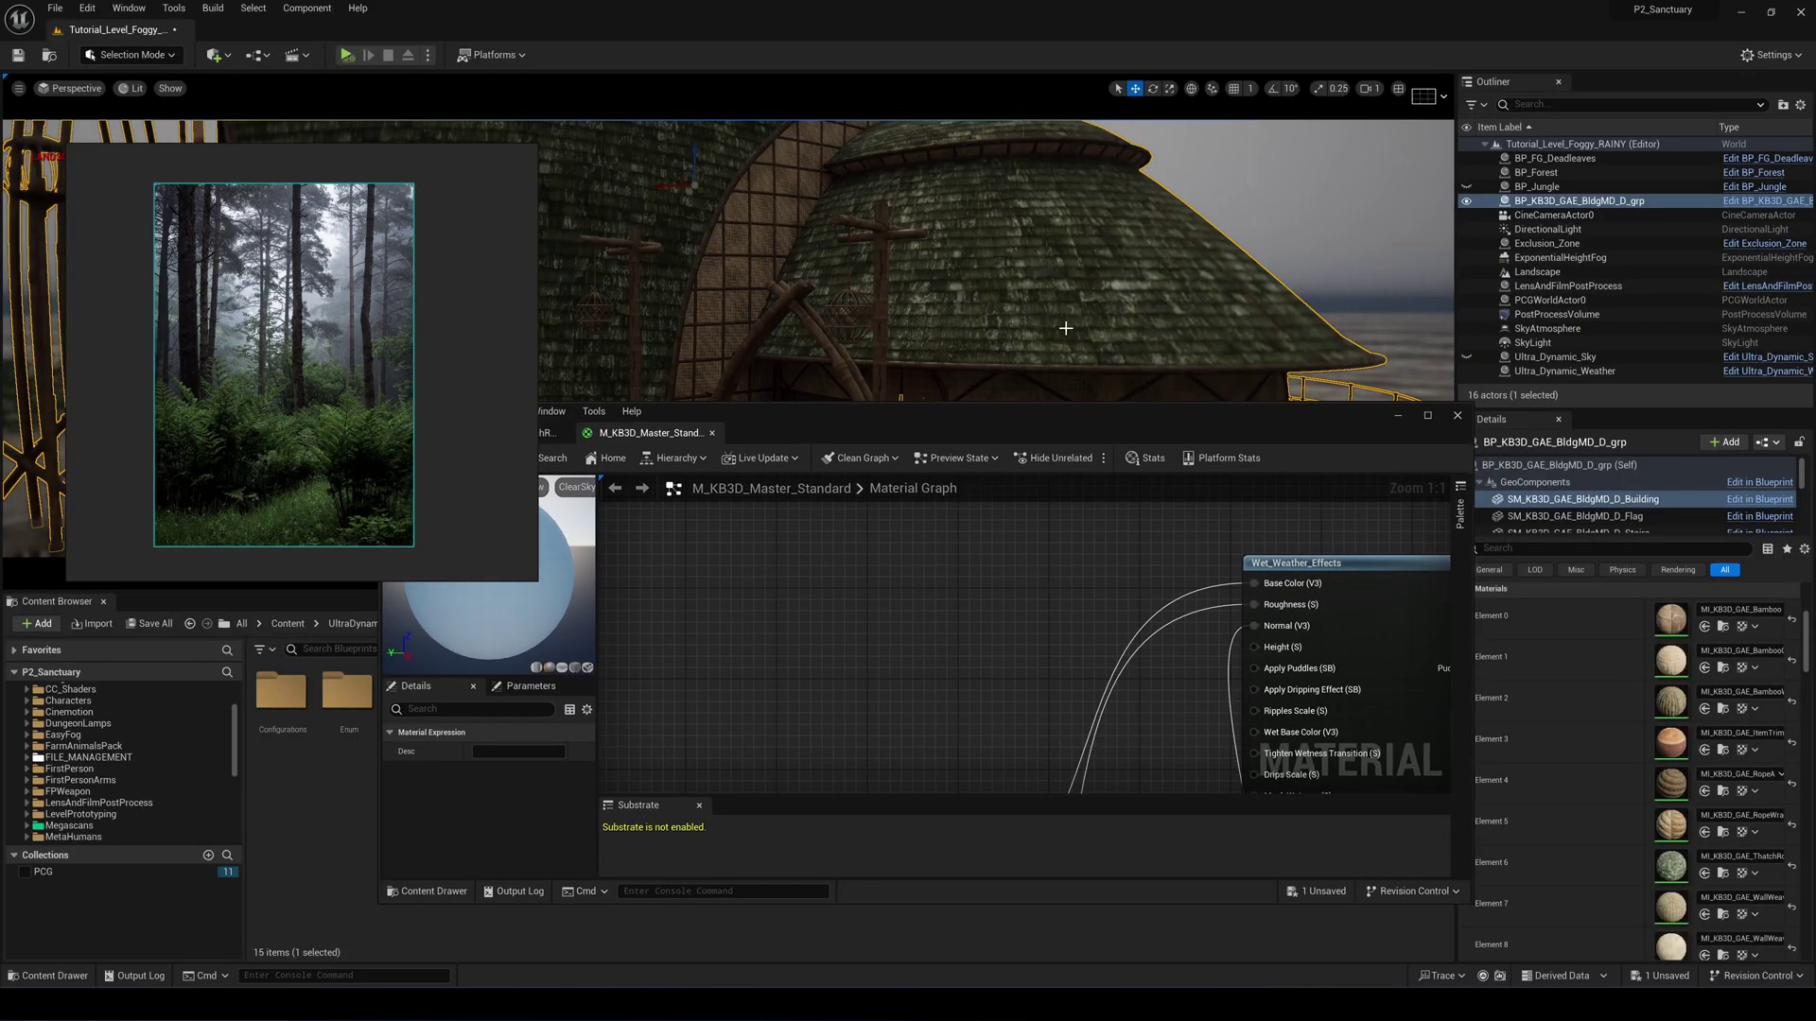
{"action": "double_click", "coordinate": [960, 416]}
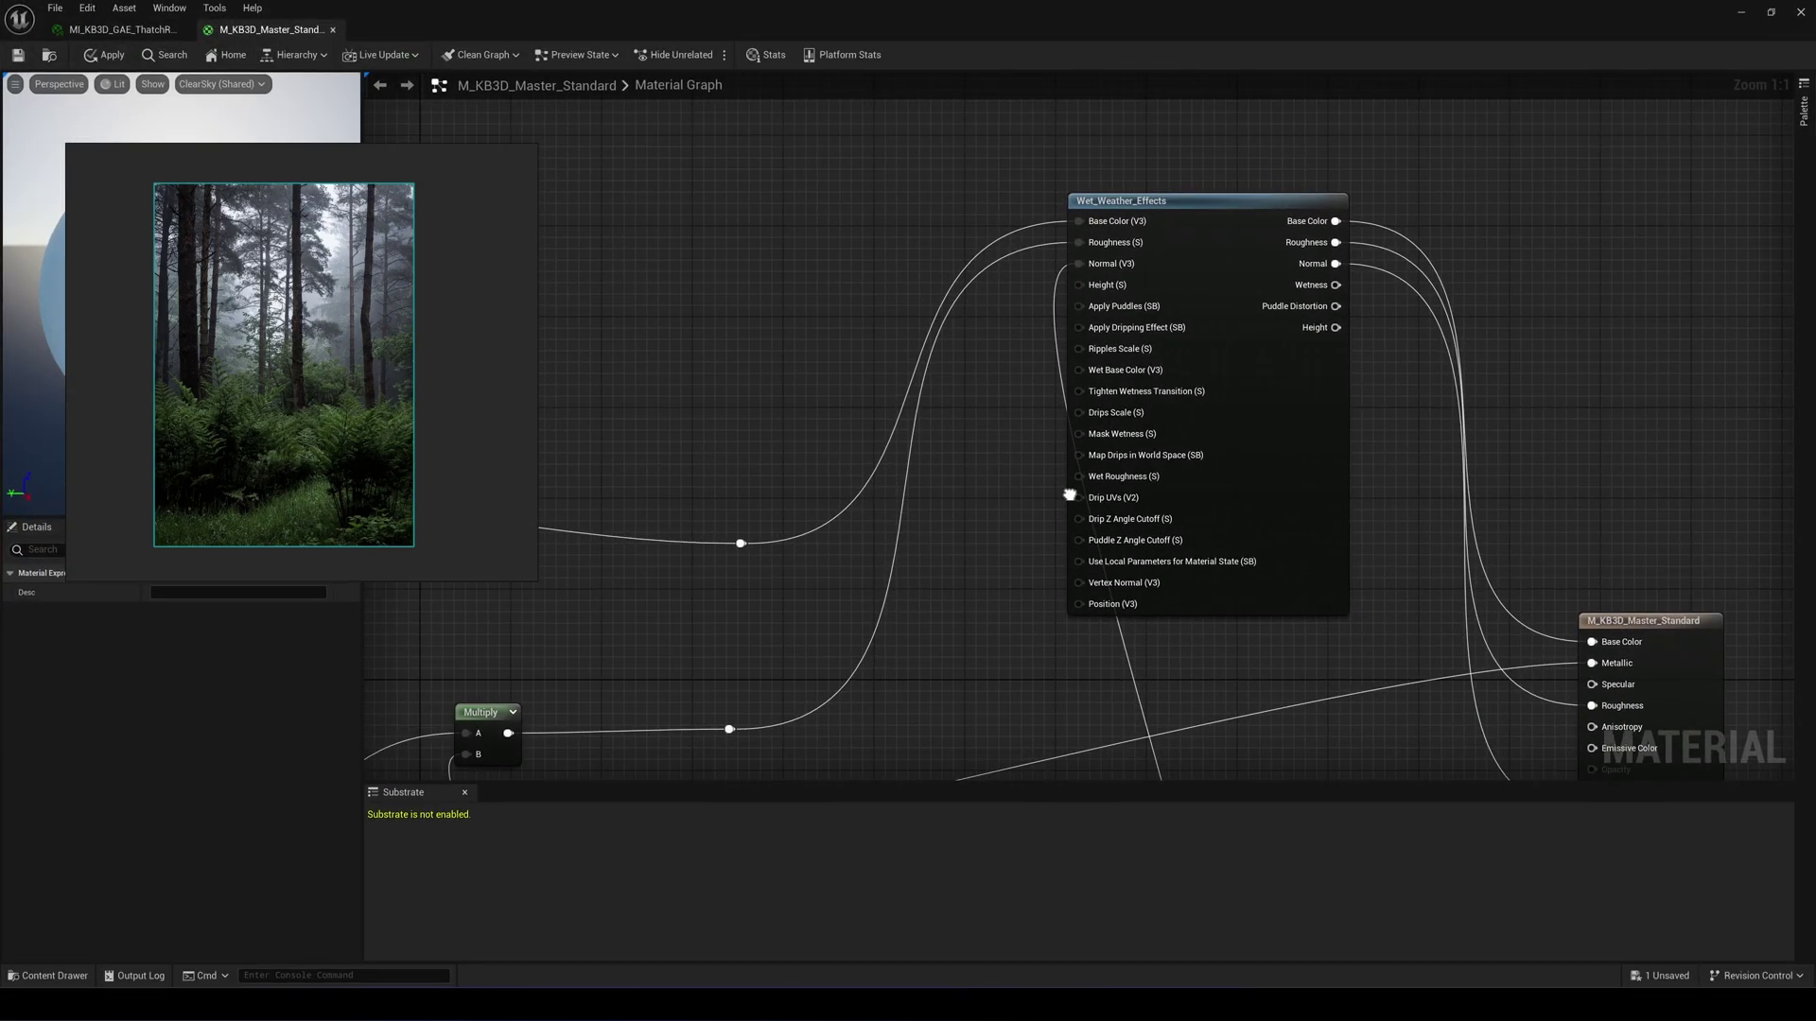
Add a StaticBool node, connect it to the Apply Dripping Effect input of Wet_Weather_Effects, and set its value to True.
{"action": "right_click", "coordinate": [955, 395]}
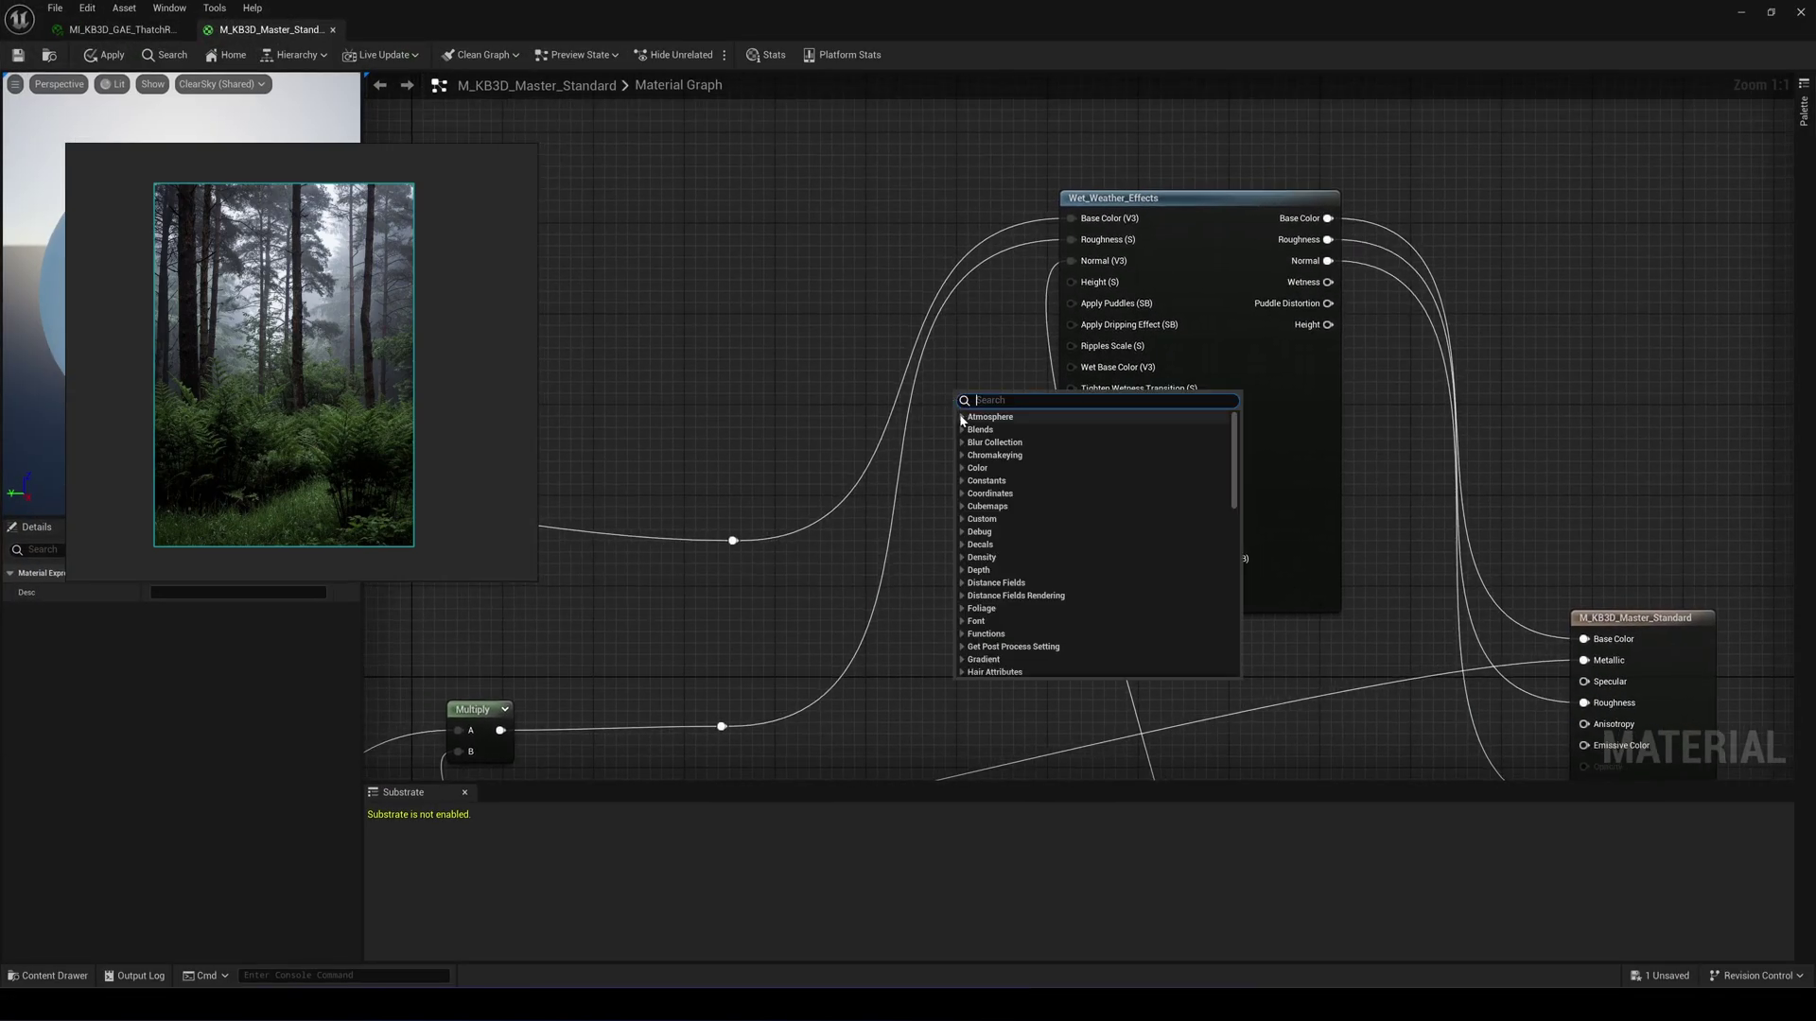
{"action": "type", "text": "sta"}
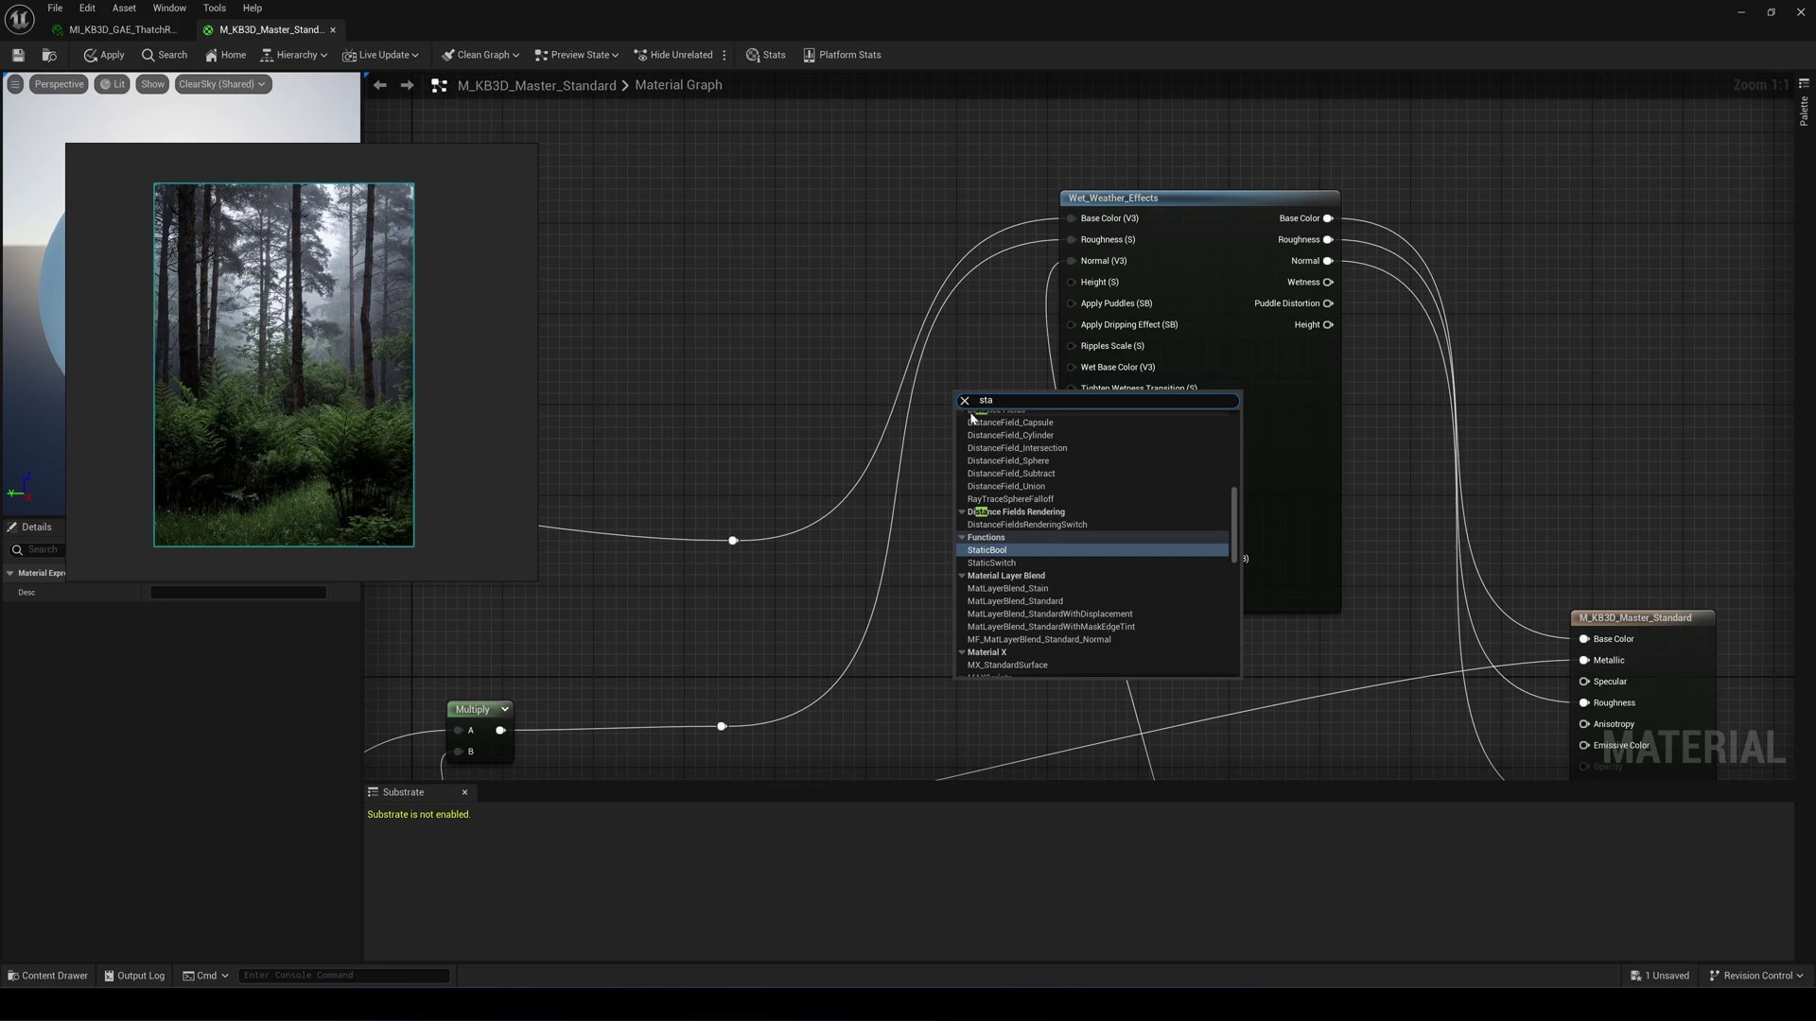
{"action": "left_click", "coordinate": [985, 552]}
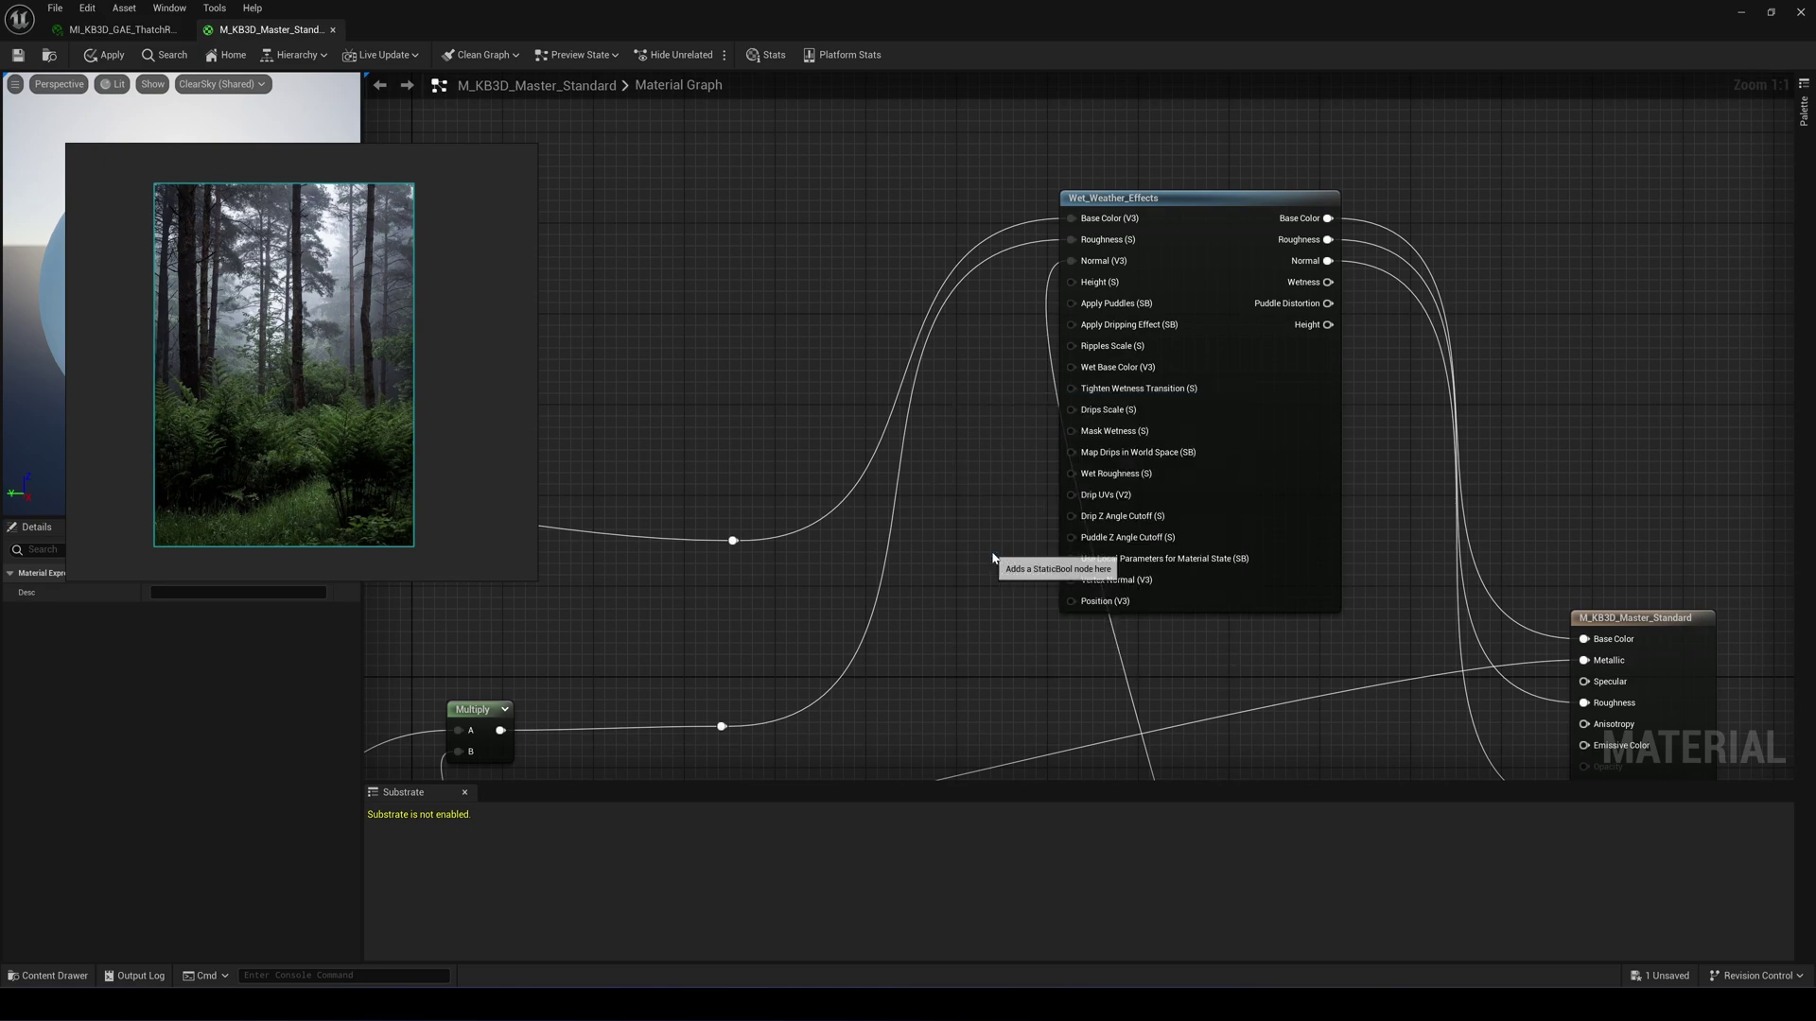
{"action": "left_click_drag", "start_coordinate": [957, 412], "coordinate": [1077, 325]}
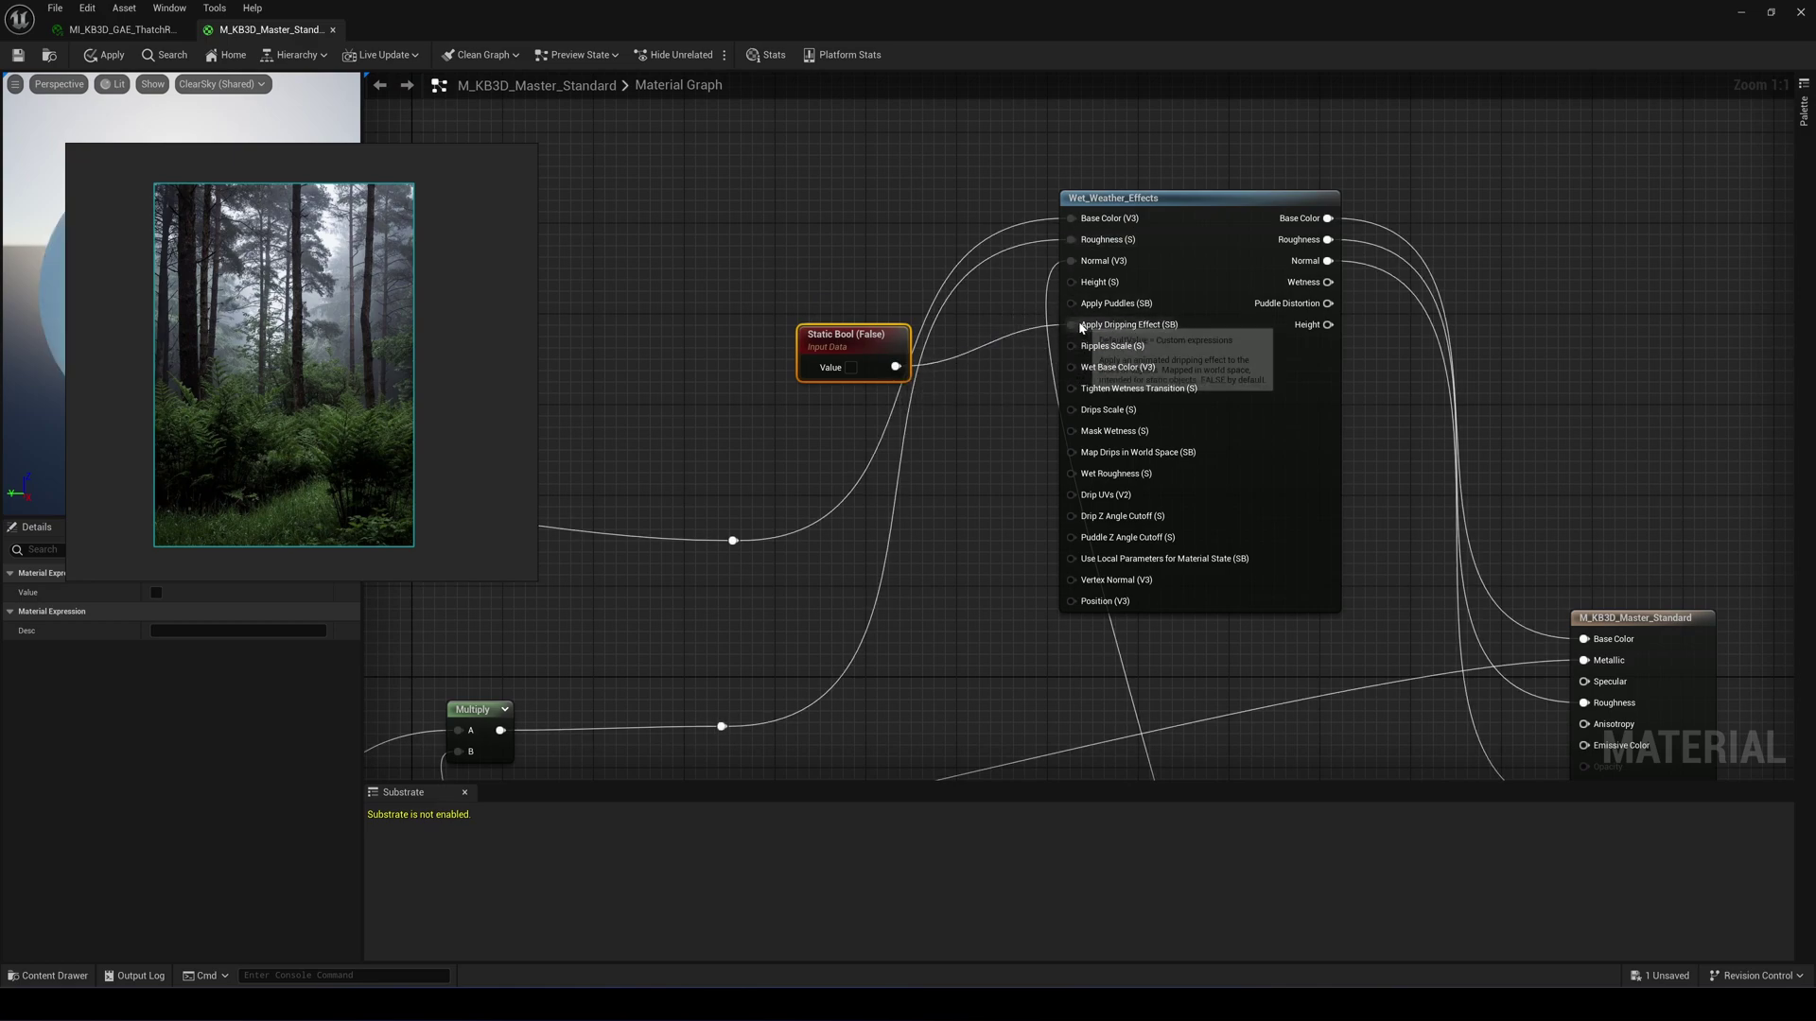
{"action": "mouse_move", "coordinate": [1173, 329]}
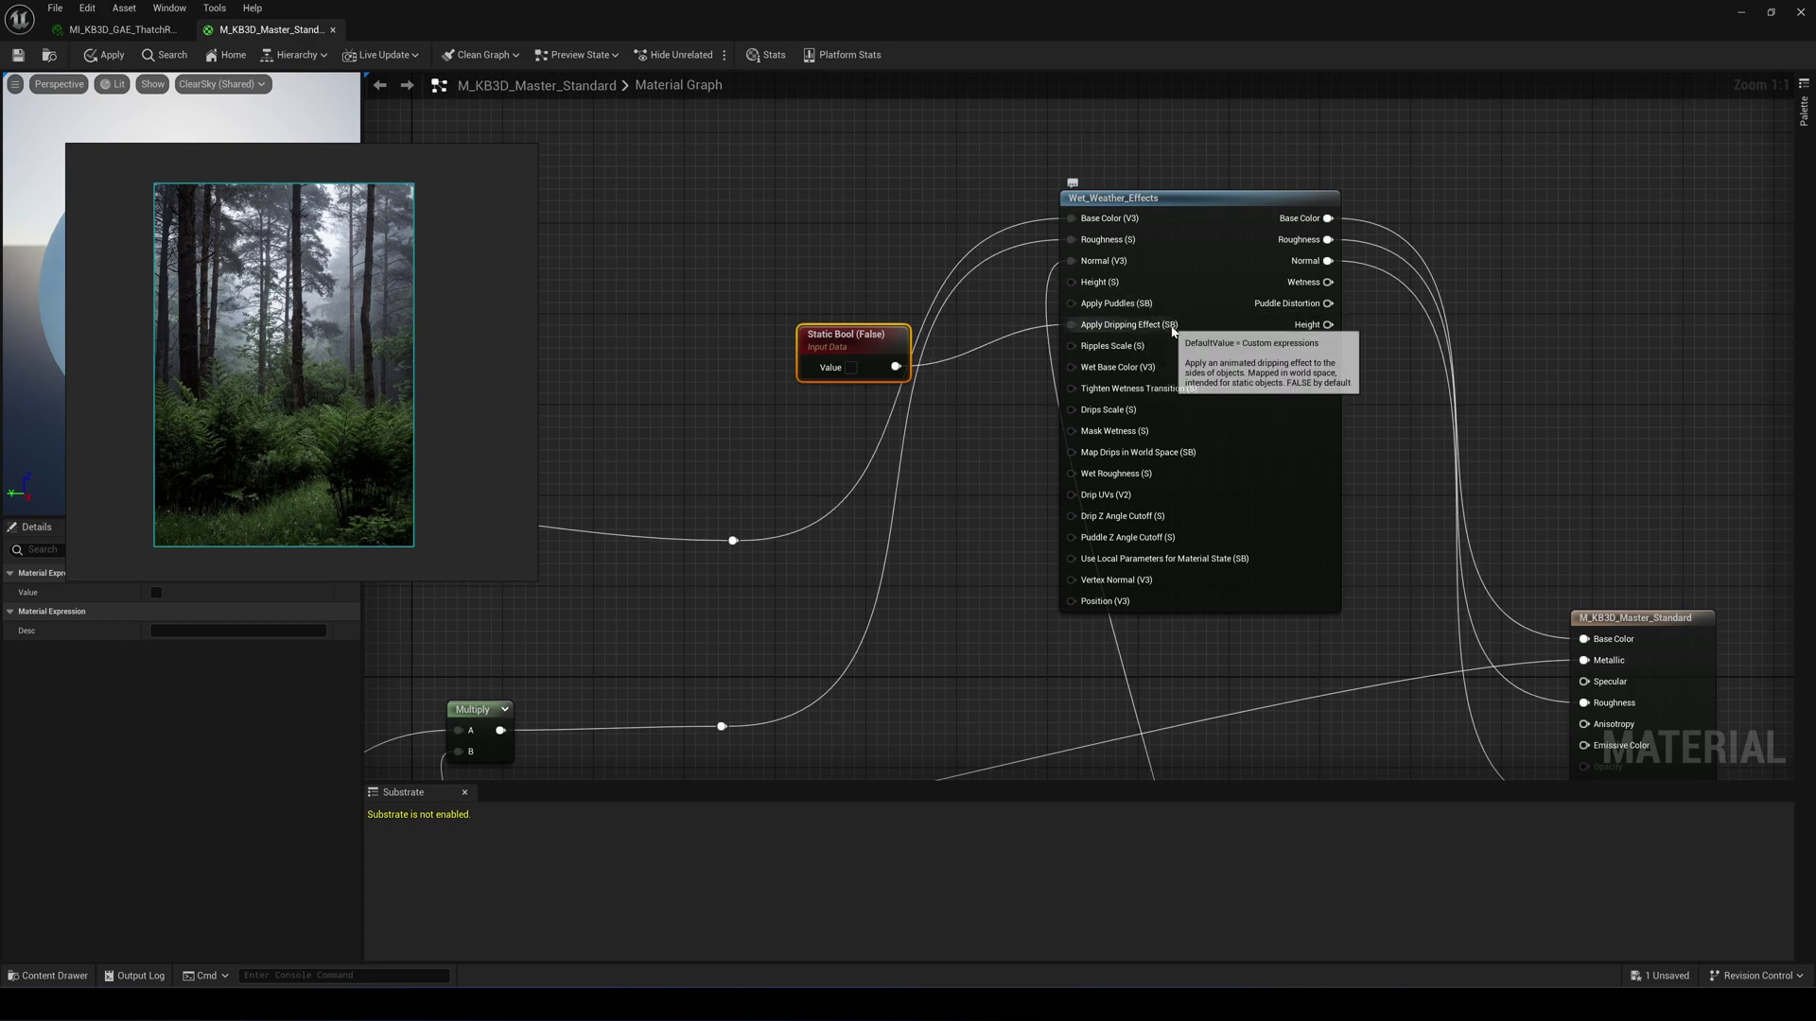
{"action": "mouse_move", "coordinate": [1112, 289]}
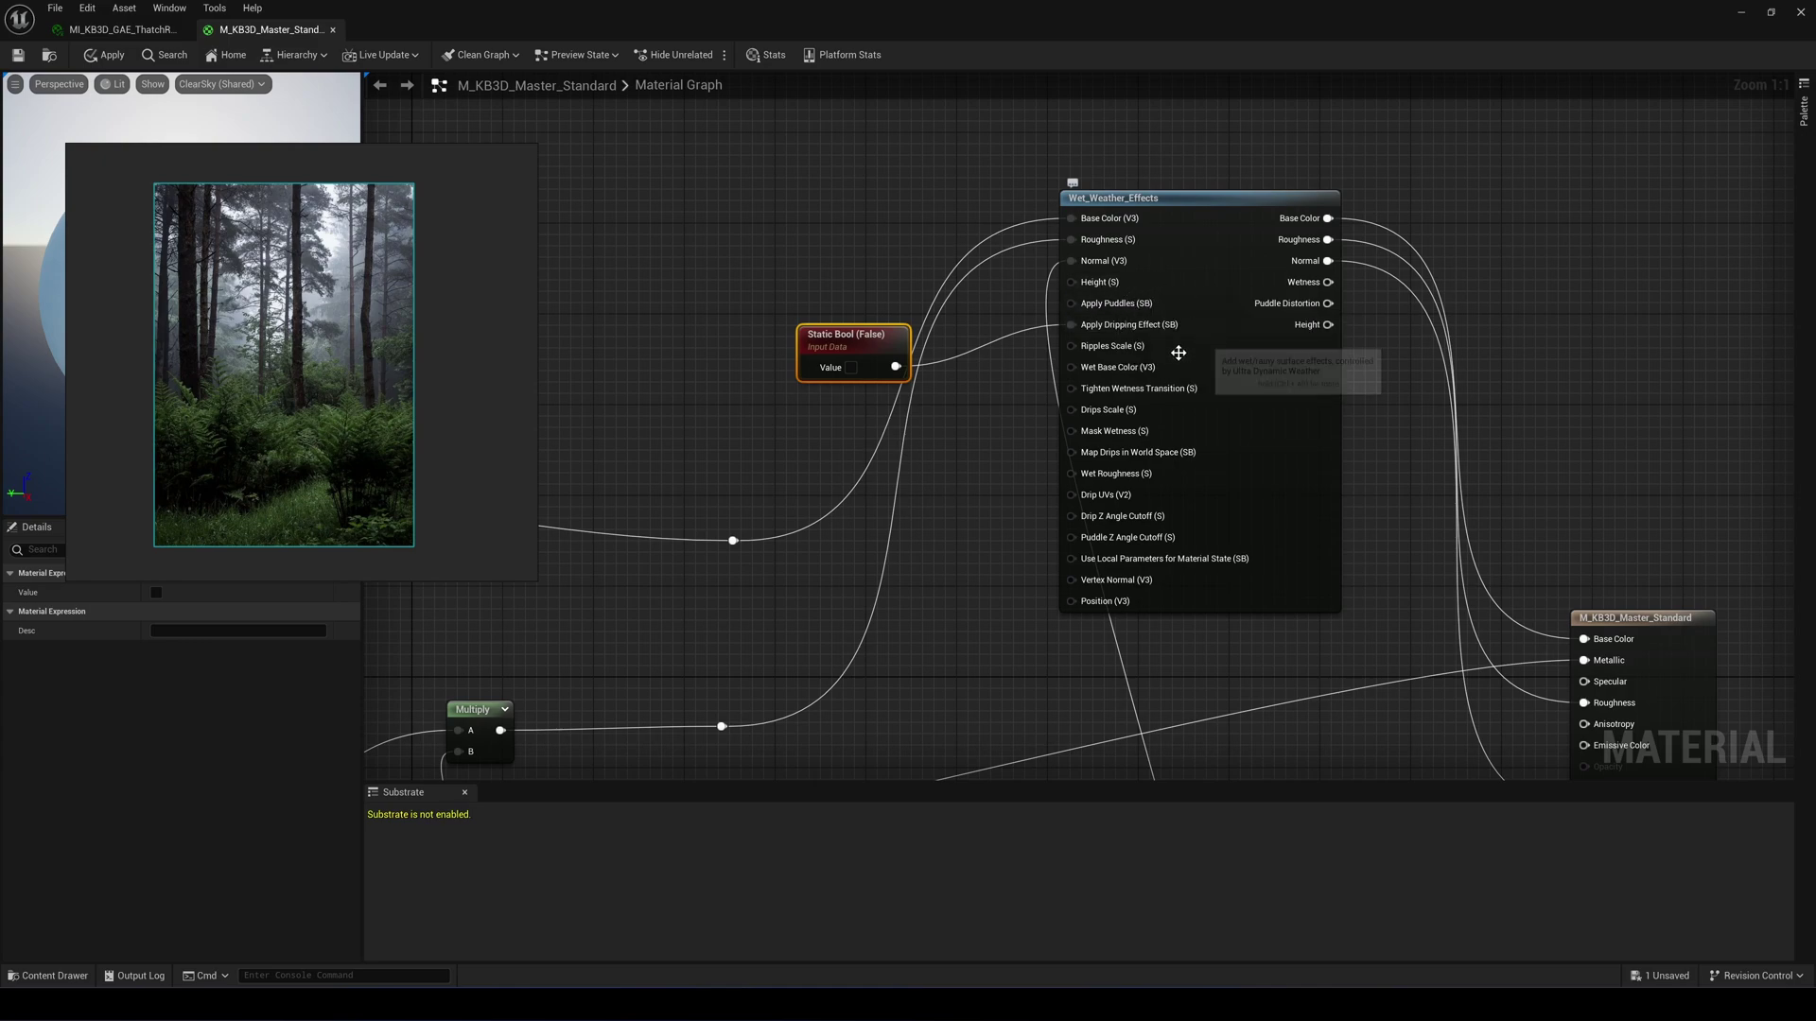
{"action": "mouse_move", "coordinate": [1151, 379]}
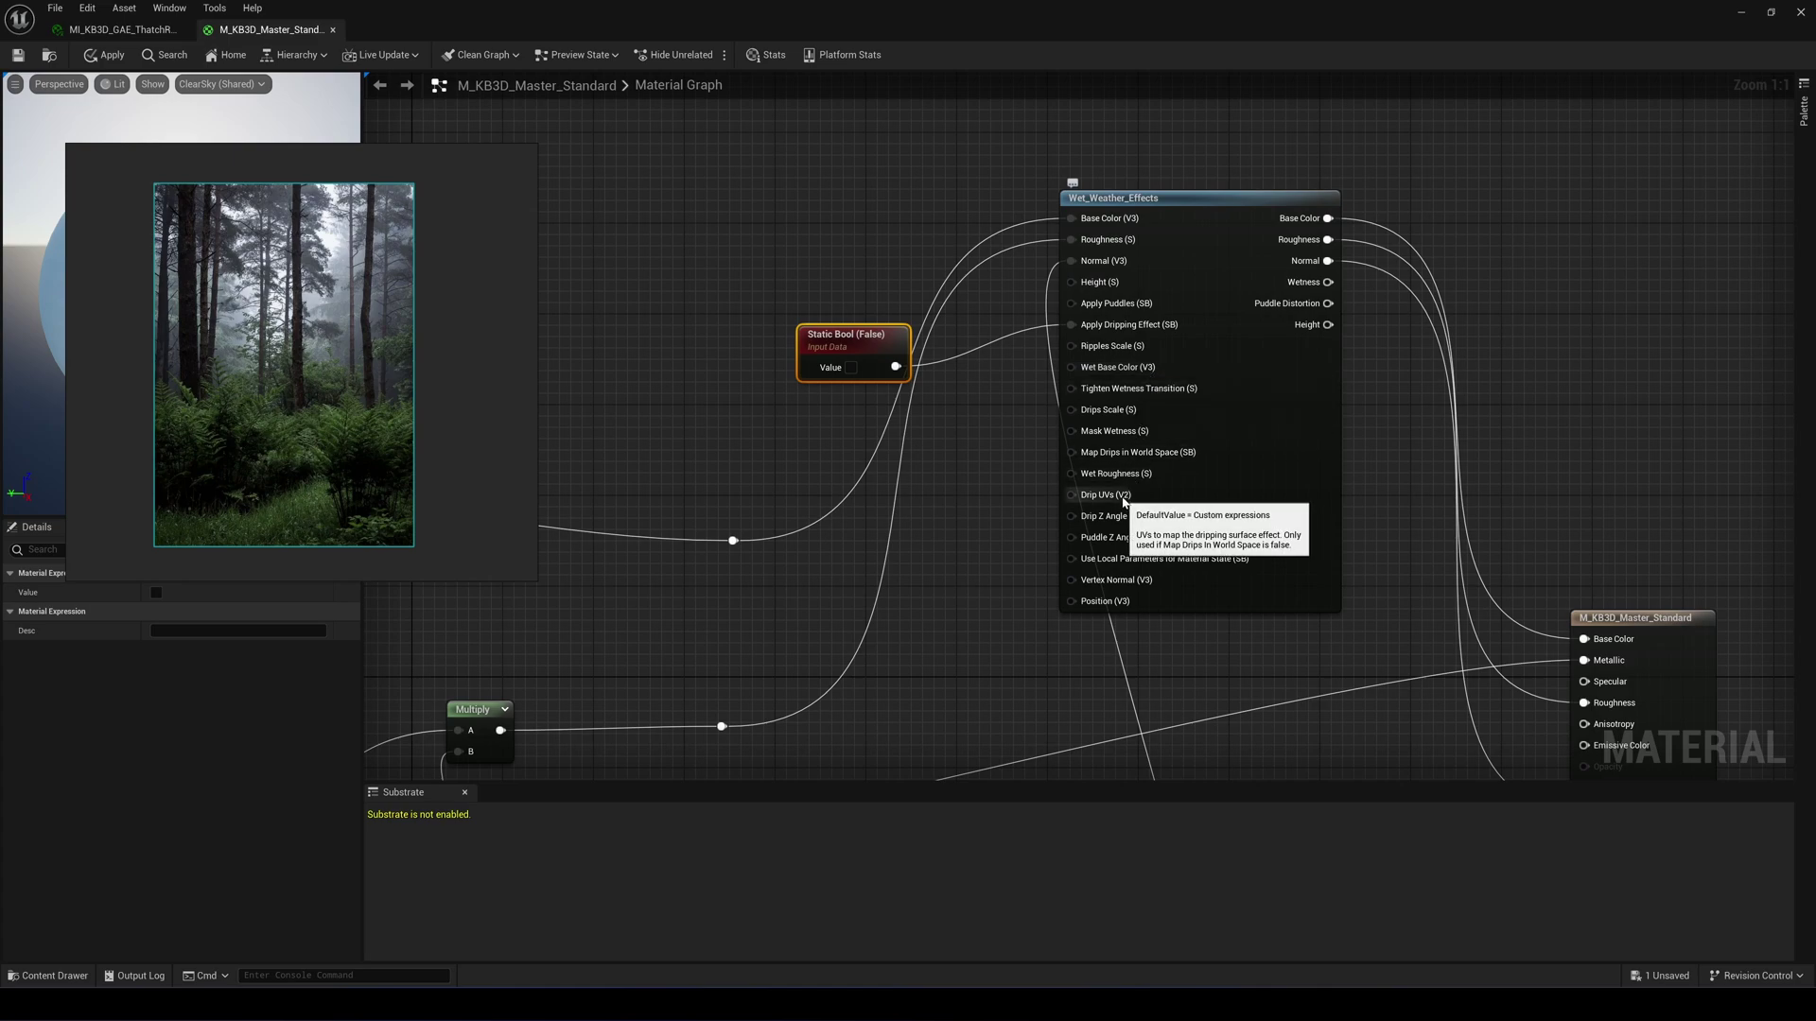
{"action": "mouse_move", "coordinate": [1148, 589]}
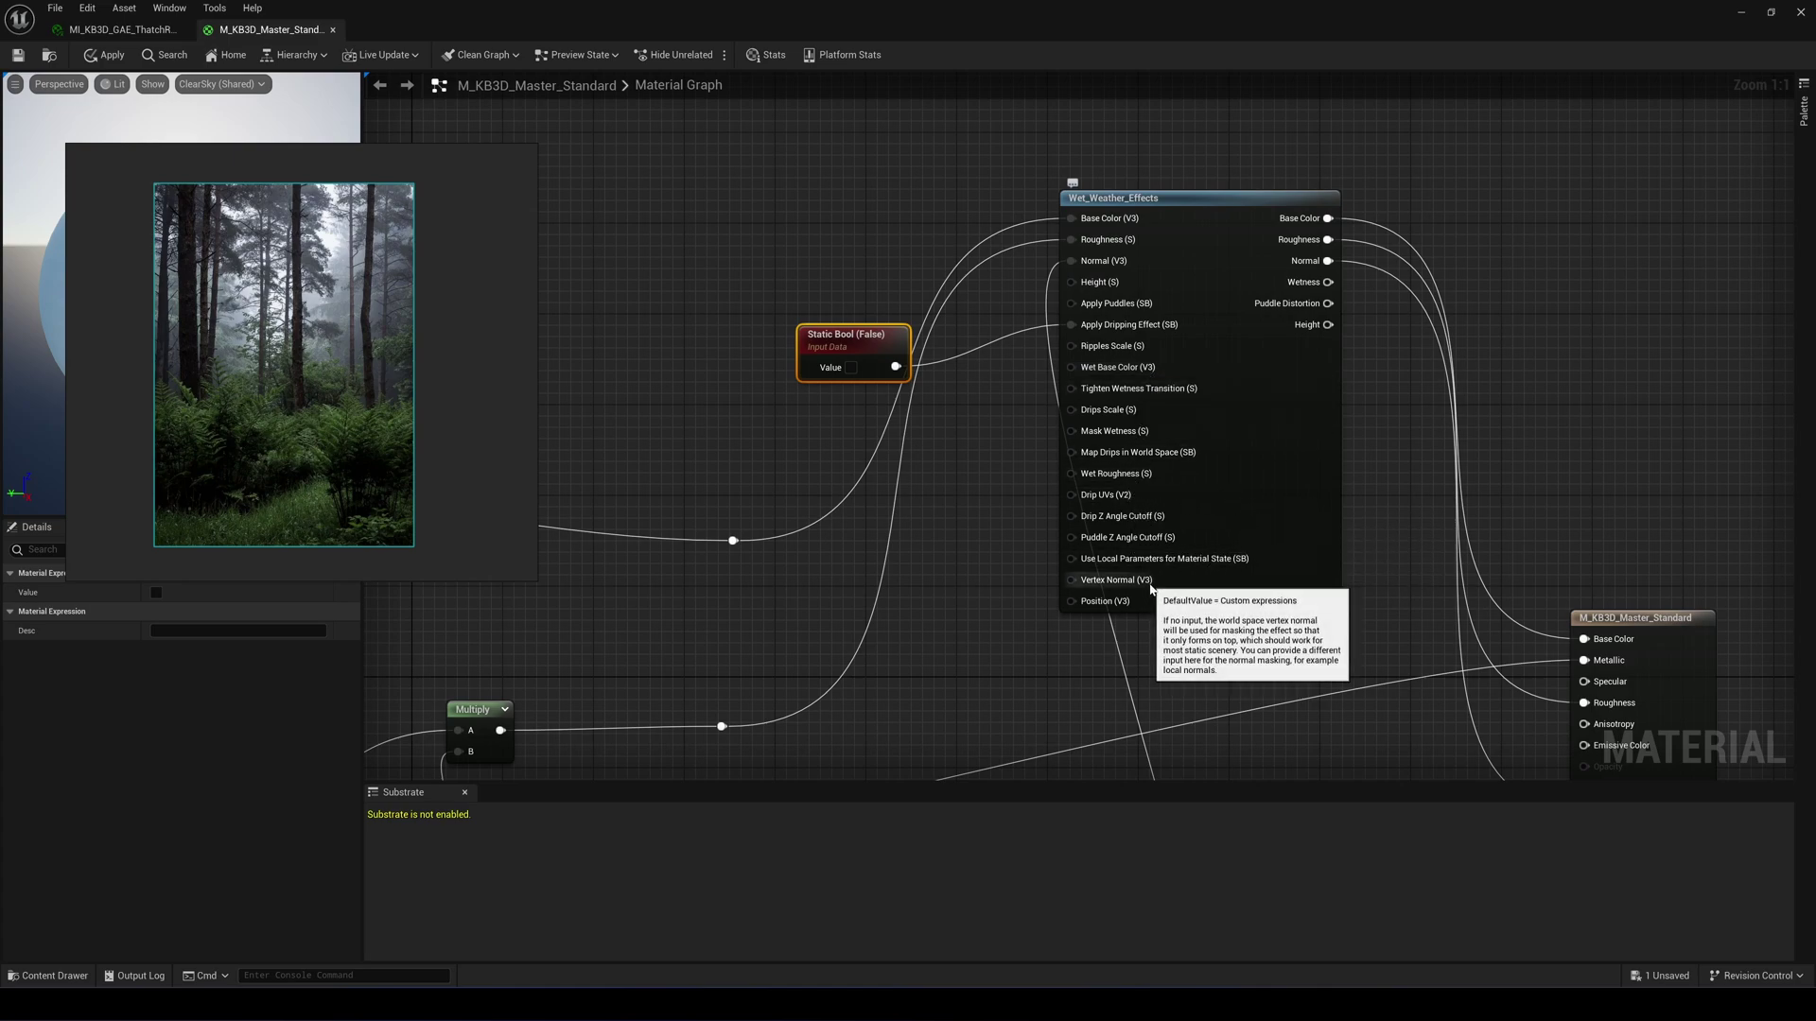
{"action": "mouse_move", "coordinate": [1240, 565]}
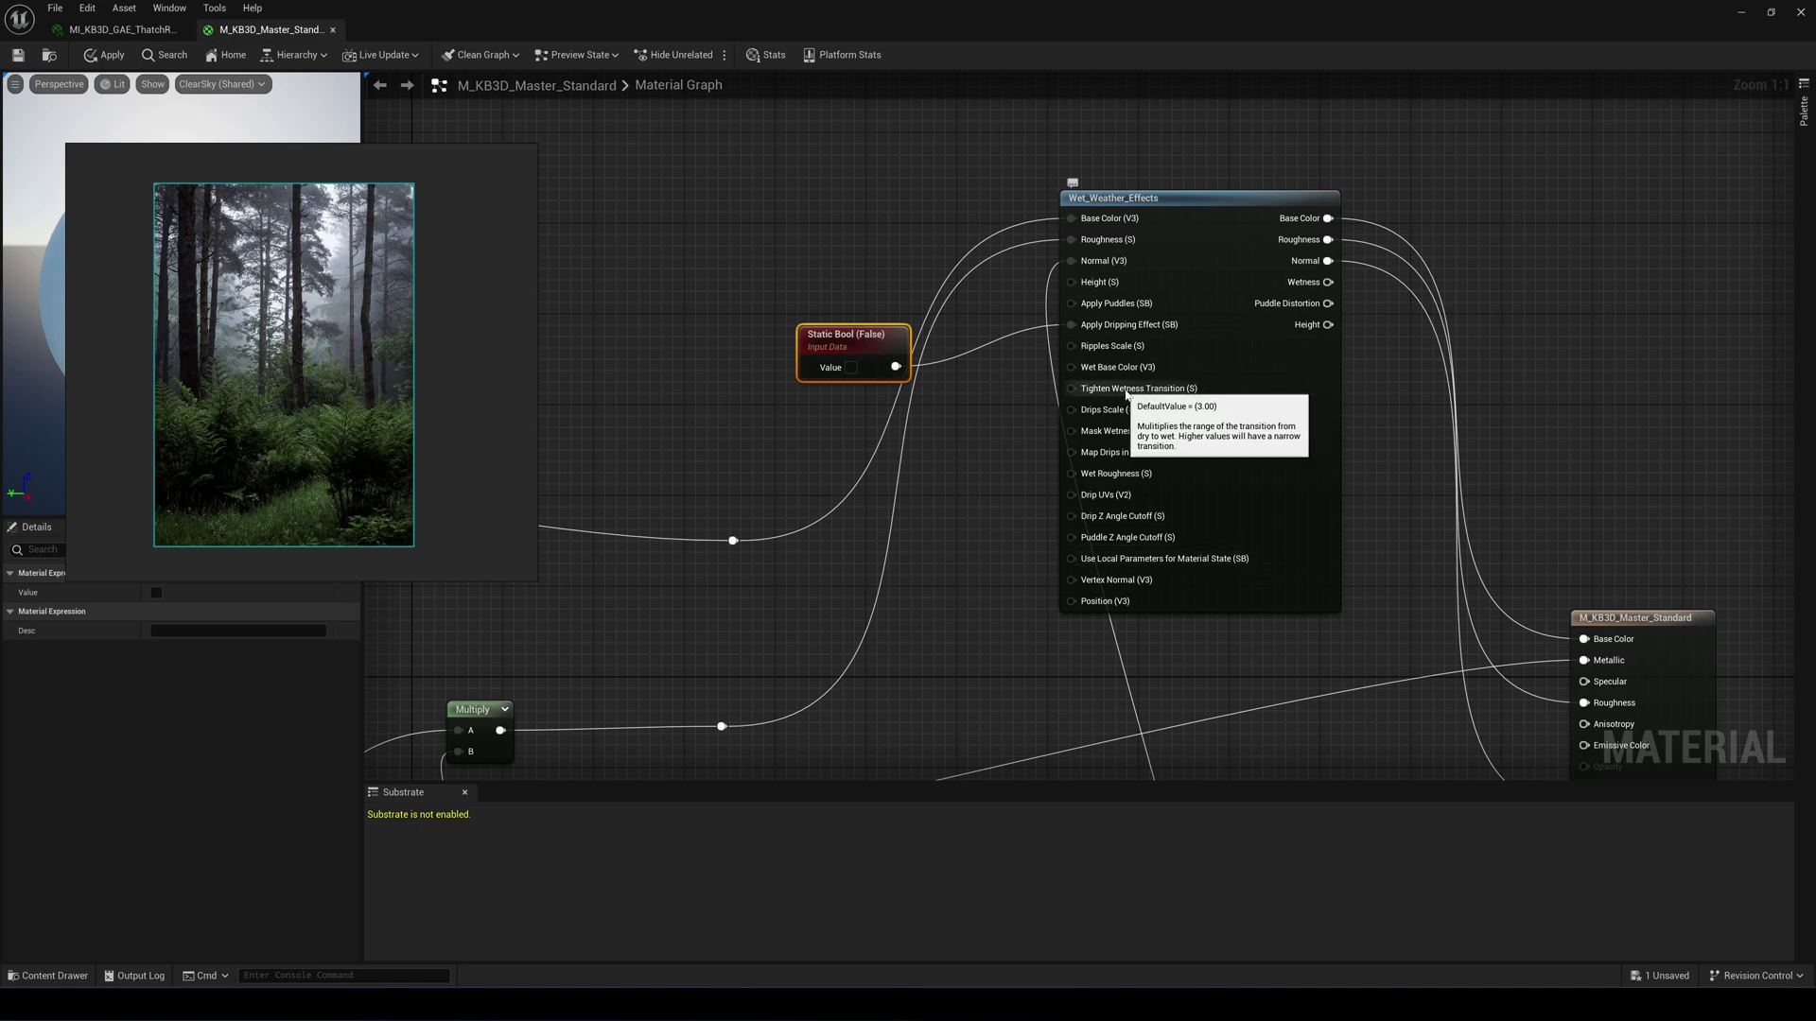
{"action": "mouse_move", "coordinate": [1142, 354]}
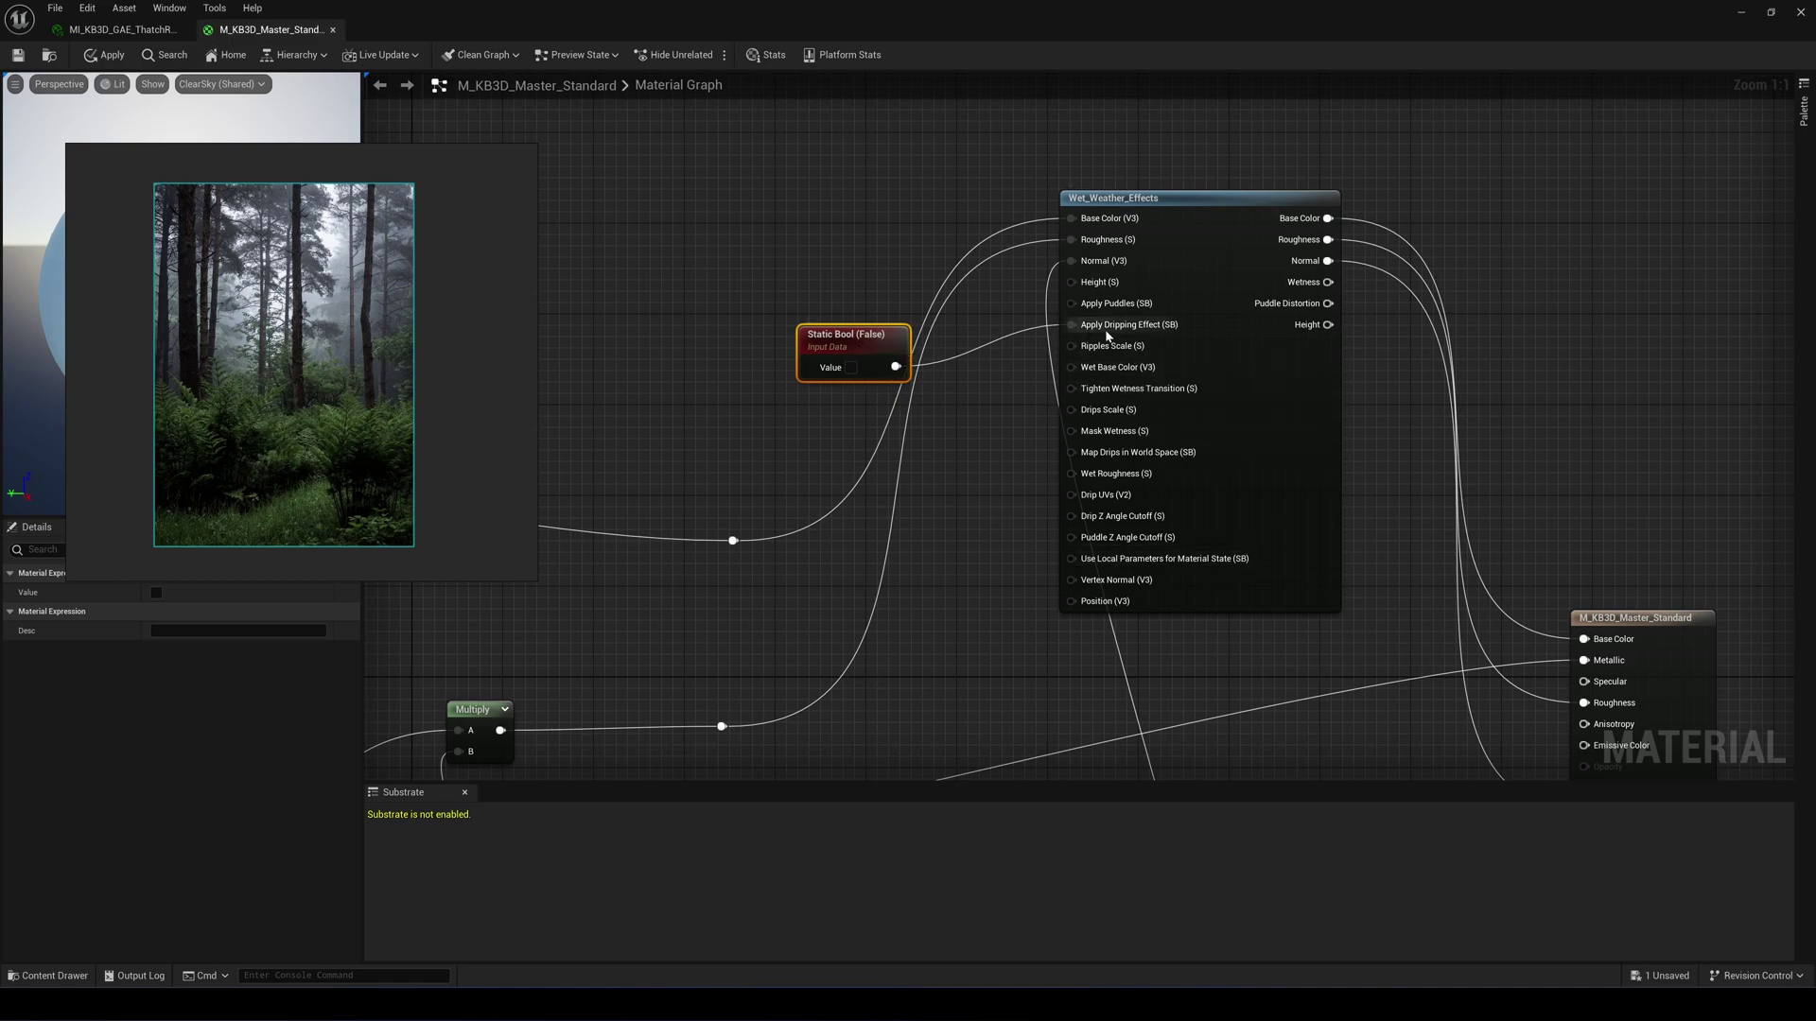
{"action": "left_click", "coordinate": [852, 367]}
Add a ScalarParameter node to the graph beside the Wet_Weather_Effects node.
{"action": "right_click_drag", "start_coordinate": [1001, 401], "coordinate": [1029, 364]}
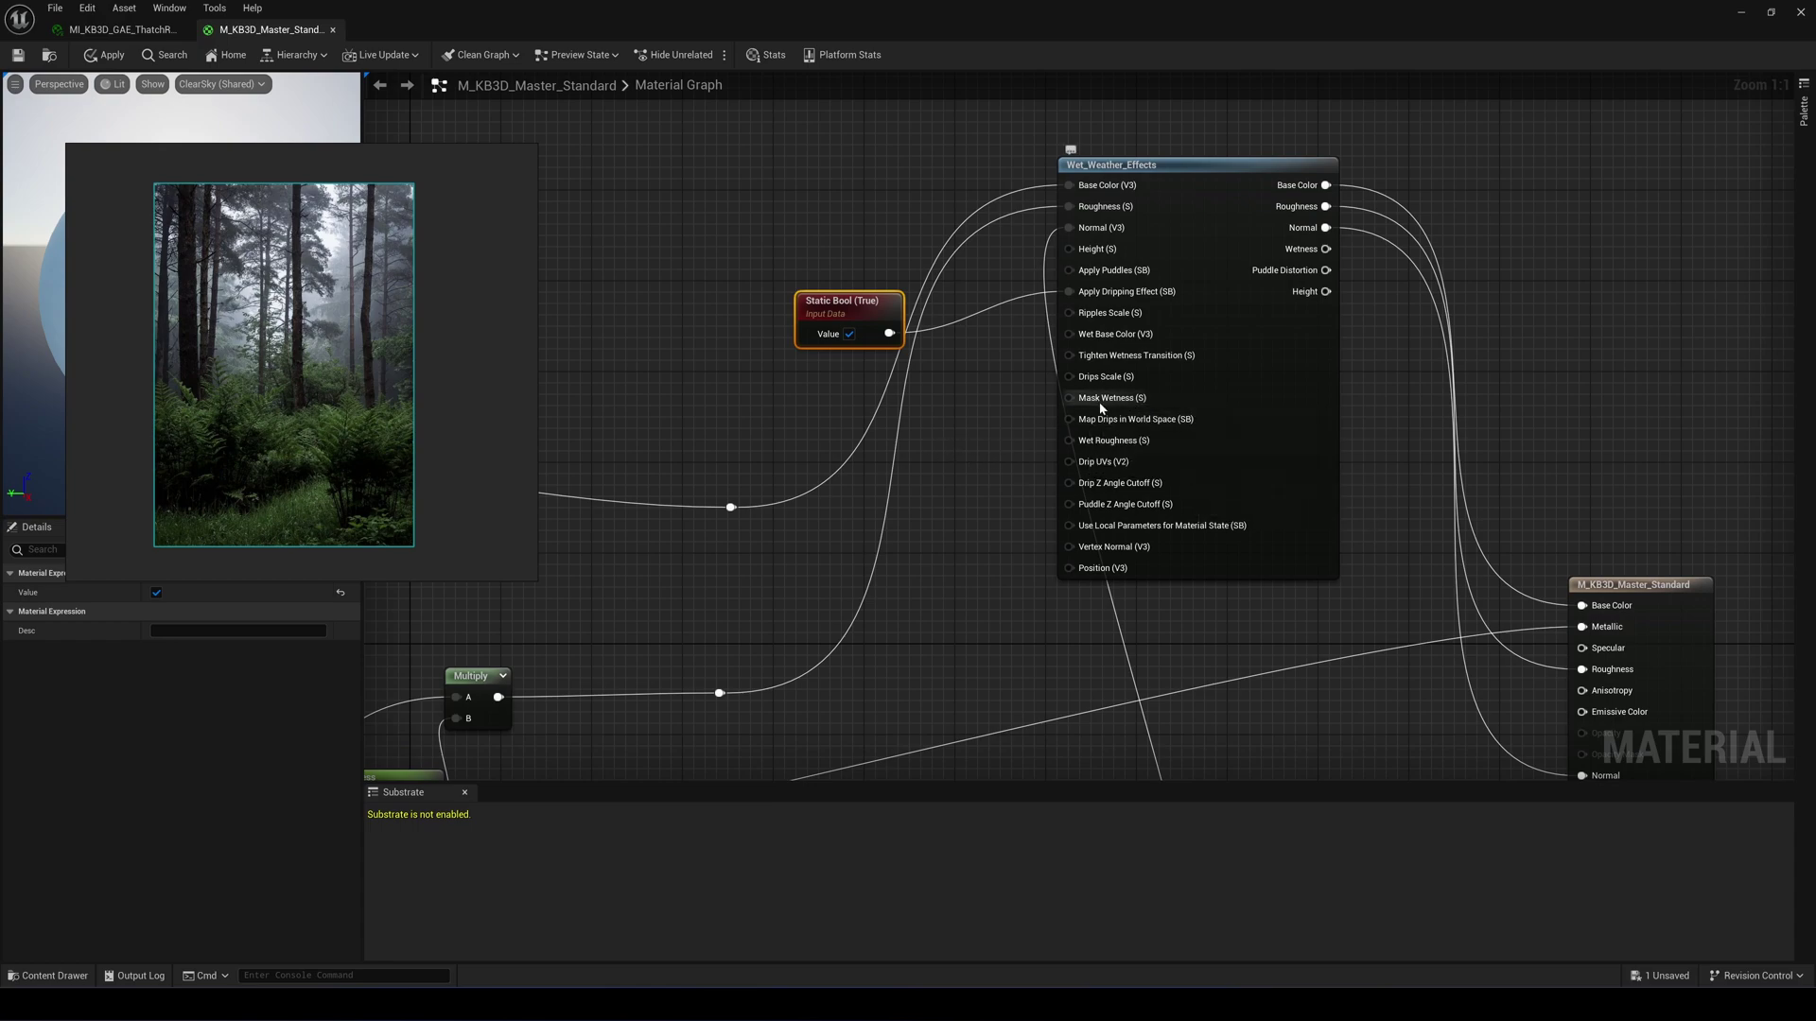
{"action": "right_click", "coordinate": [939, 437]}
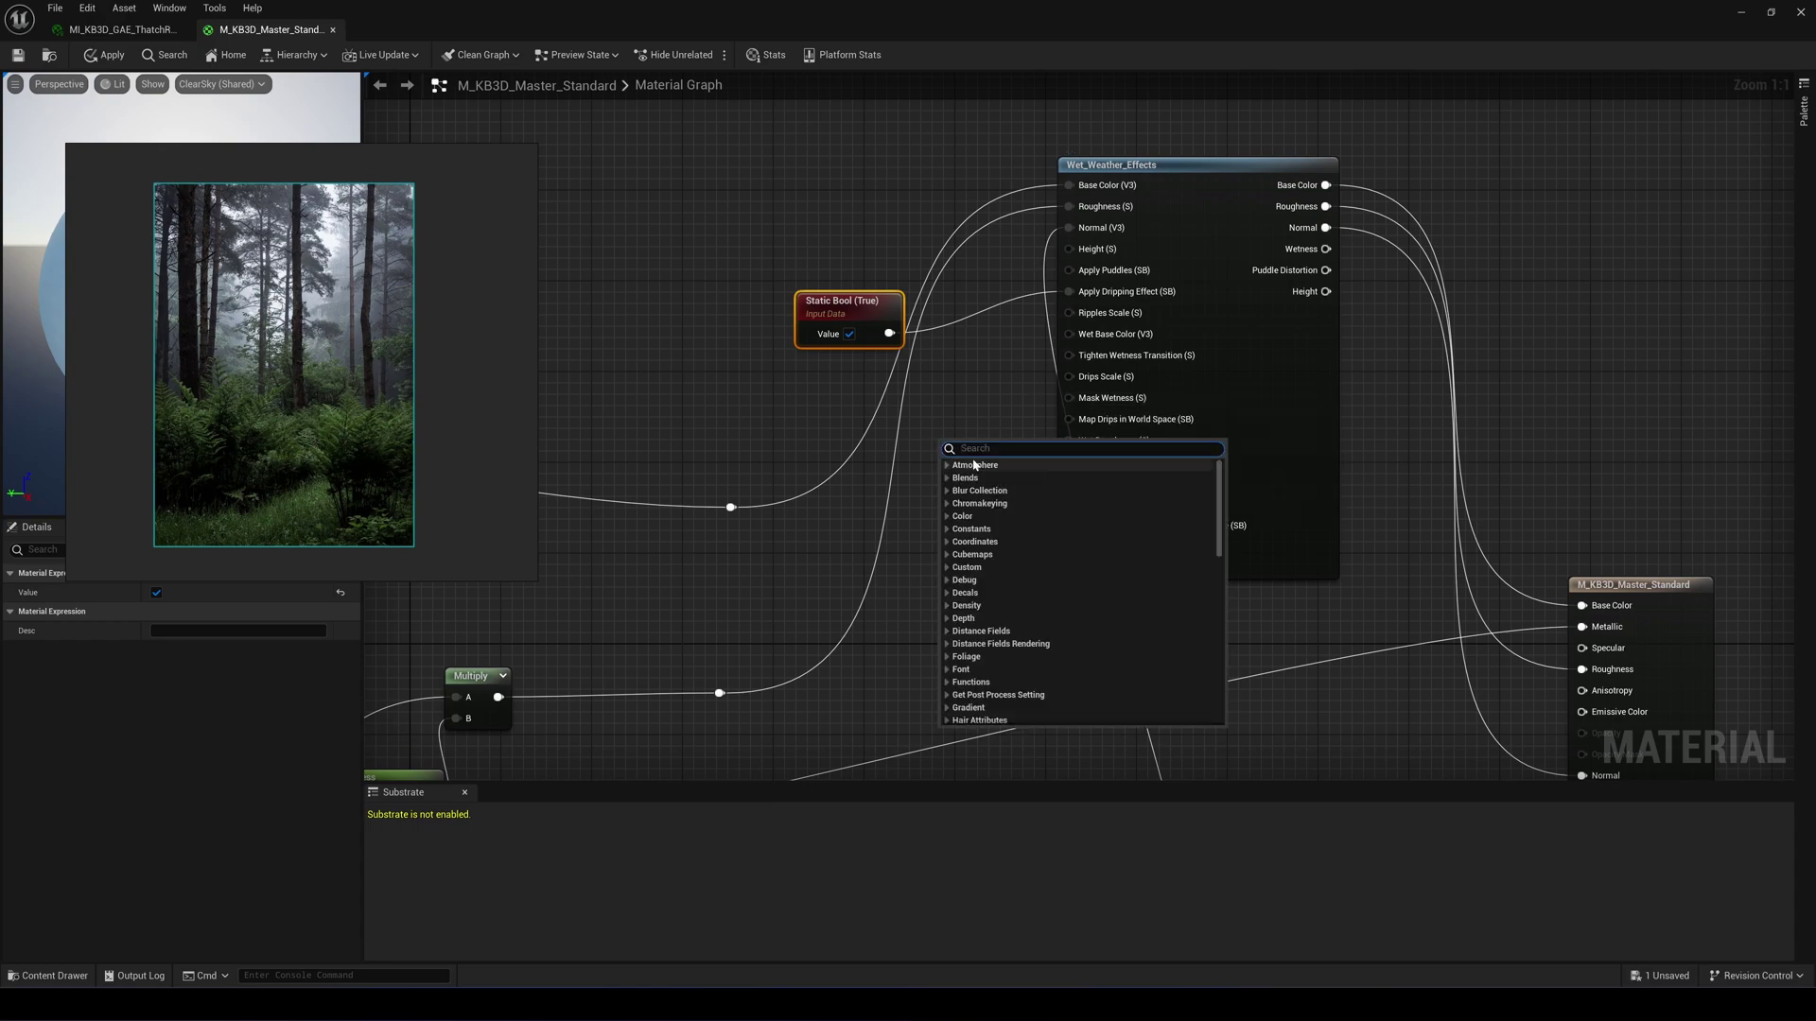
{"action": "type", "text": "sca"}
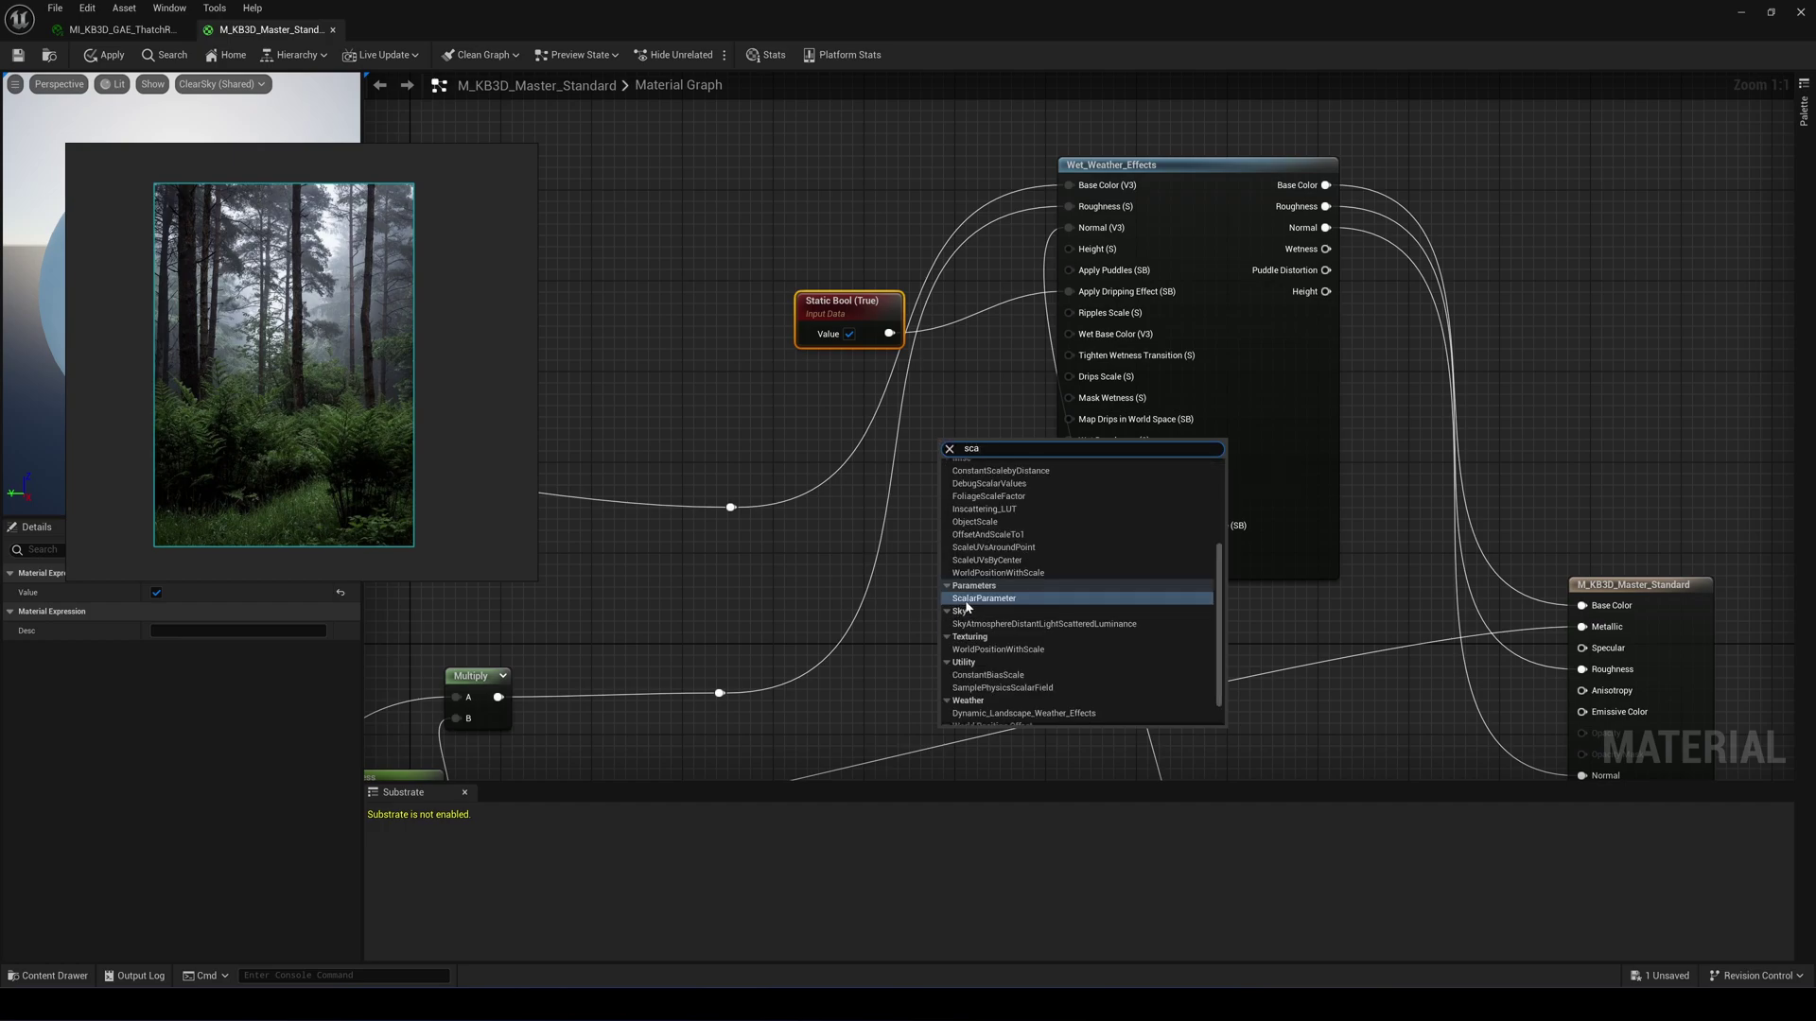
{"action": "left_click", "coordinate": [974, 600]}
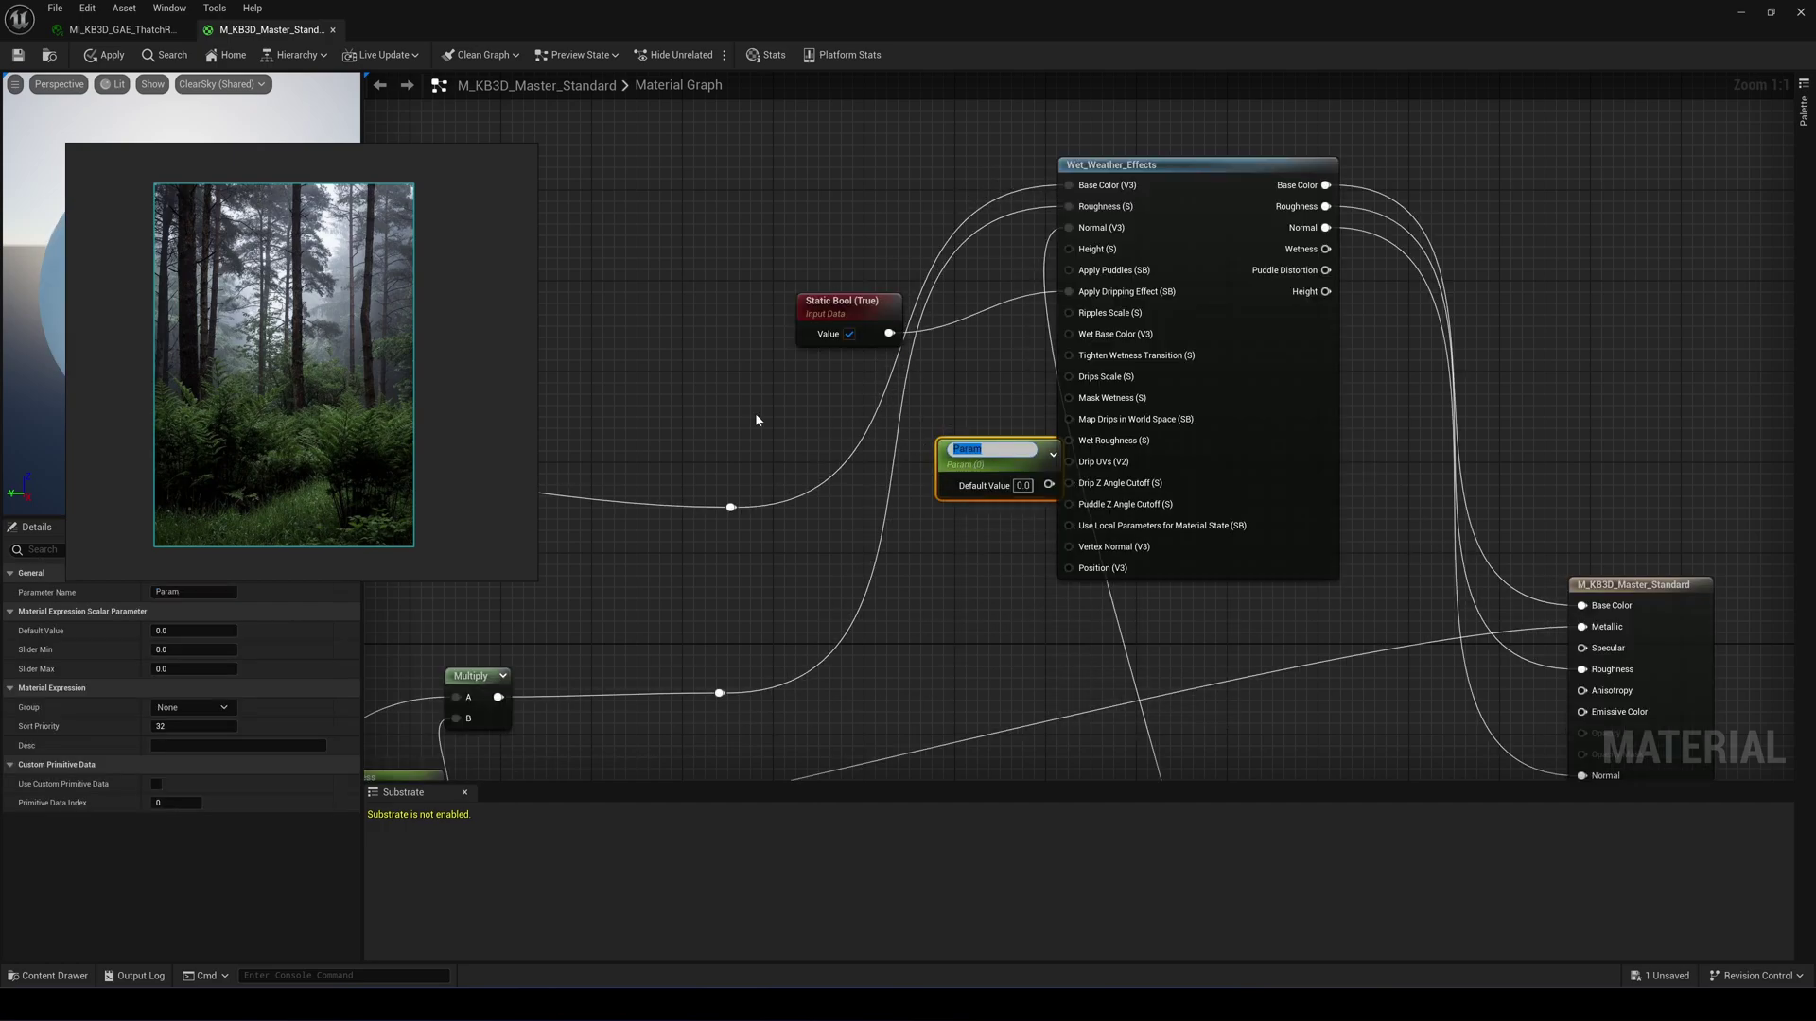
{"action": "left_click", "coordinate": [667, 364]}
{"action": "right_click", "coordinate": [698, 405]}
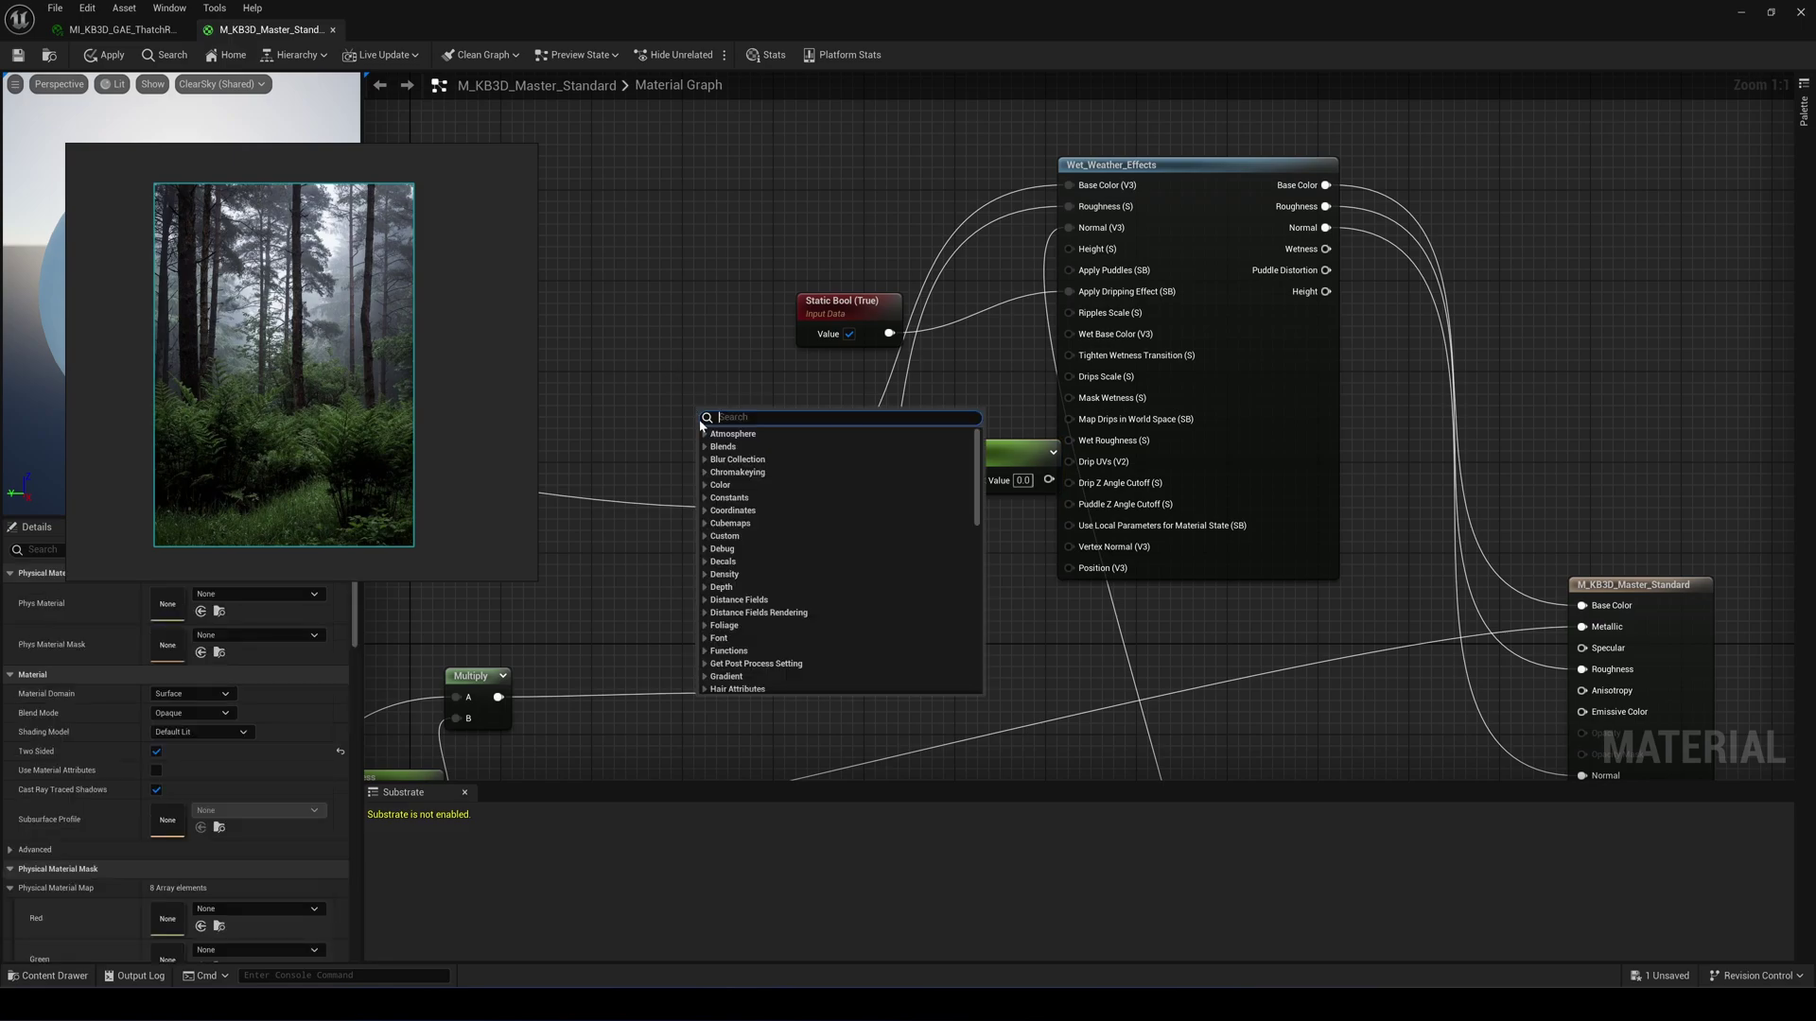
{"action": "type", "text": "sssssss"}
{"action": "left_click", "coordinate": [673, 398]}
{"action": "key", "text": "s"}
{"action": "left_click", "coordinate": [674, 401]}
{"action": "type", "text": "ssss"}
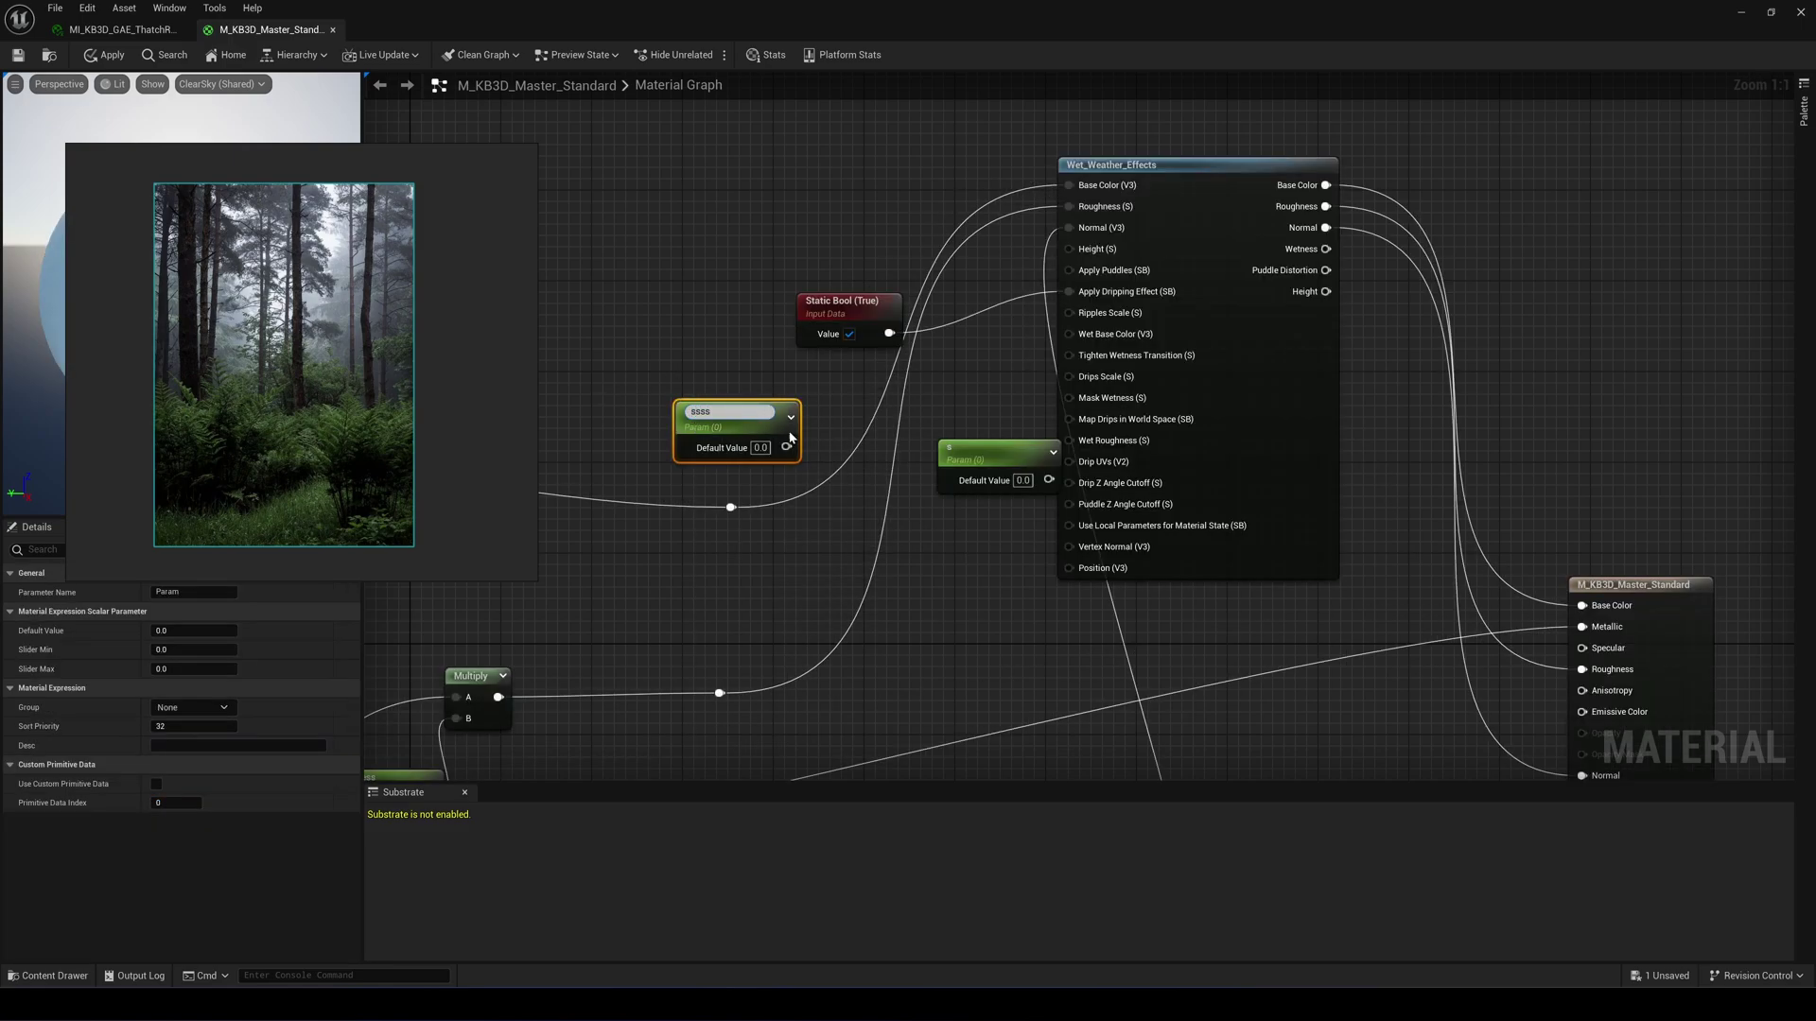
{"action": "left_click", "coordinate": [763, 427]}
{"action": "key", "text": "Delete"}
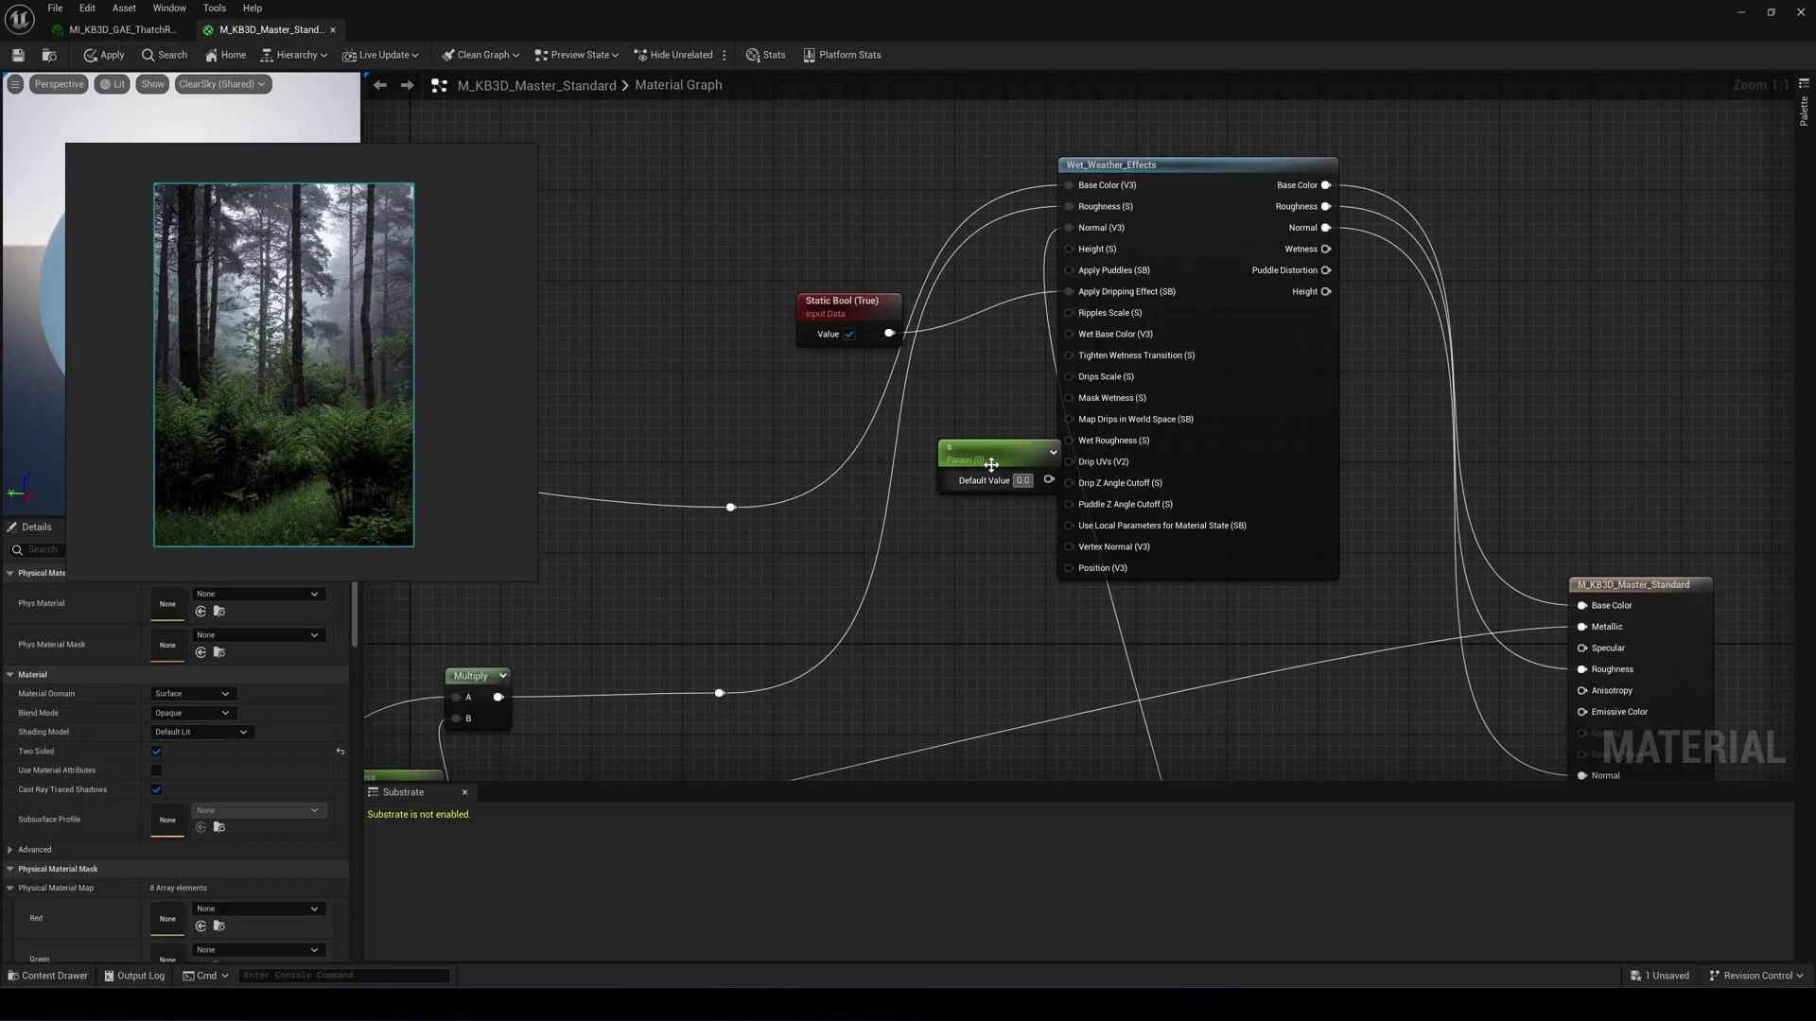
Move the scalar parameter clear of the function node, name it Wetness, and connect it to the Mask Wetness input.
{"action": "left_click_drag", "start_coordinate": [991, 464], "coordinate": [917, 453]}
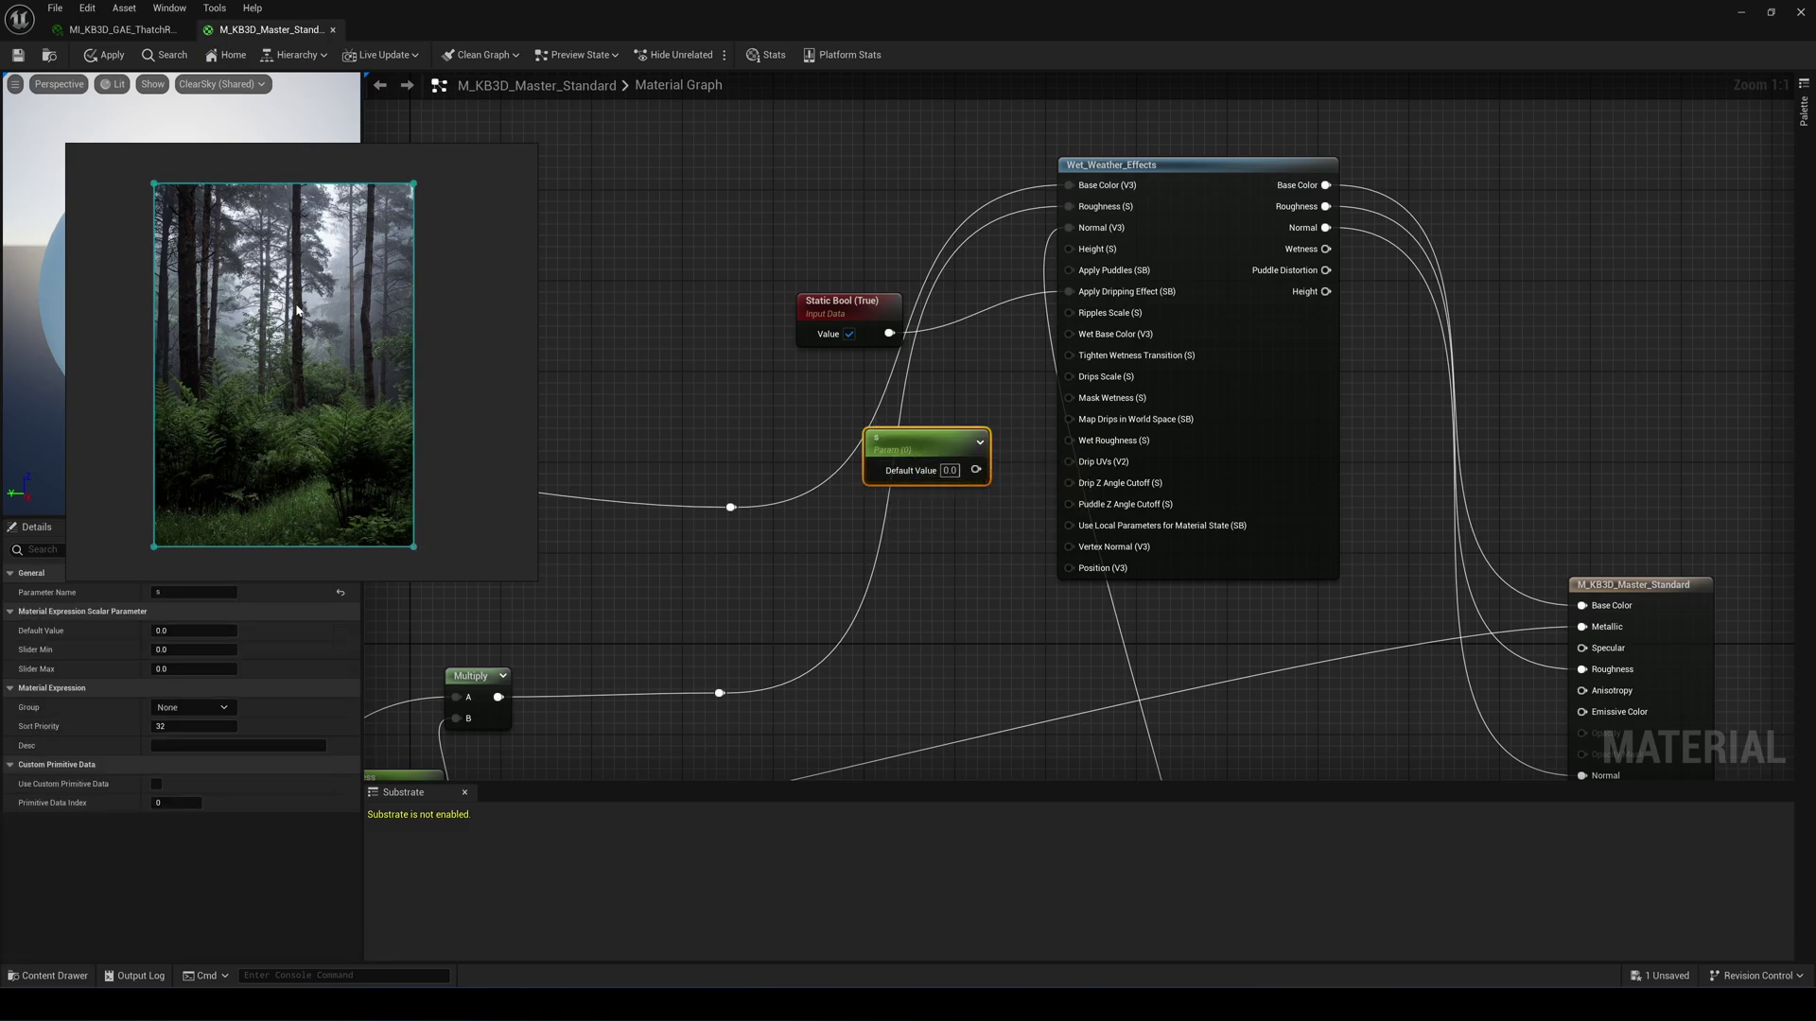
{"action": "left_click_drag", "start_coordinate": [296, 310], "coordinate": [344, 261]}
{"action": "left_click", "coordinate": [194, 592]}
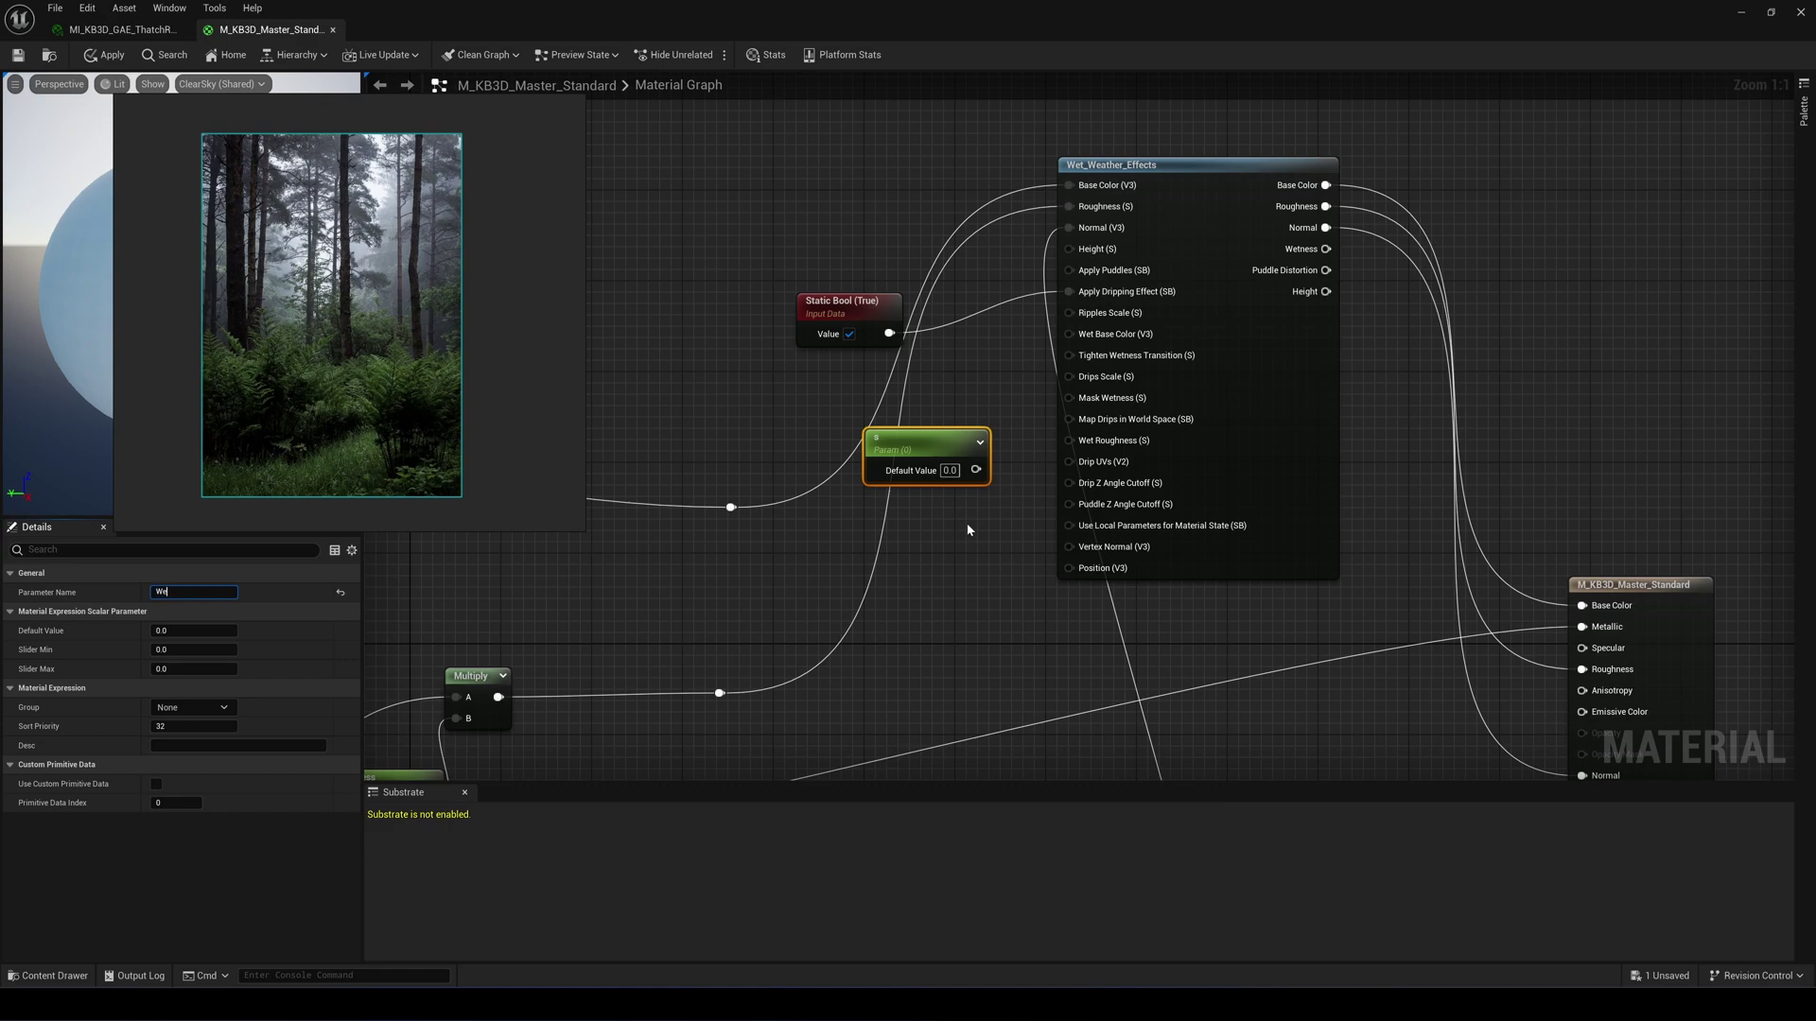
{"action": "type", "text": "Wetness"}
{"action": "key", "text": "Return"}
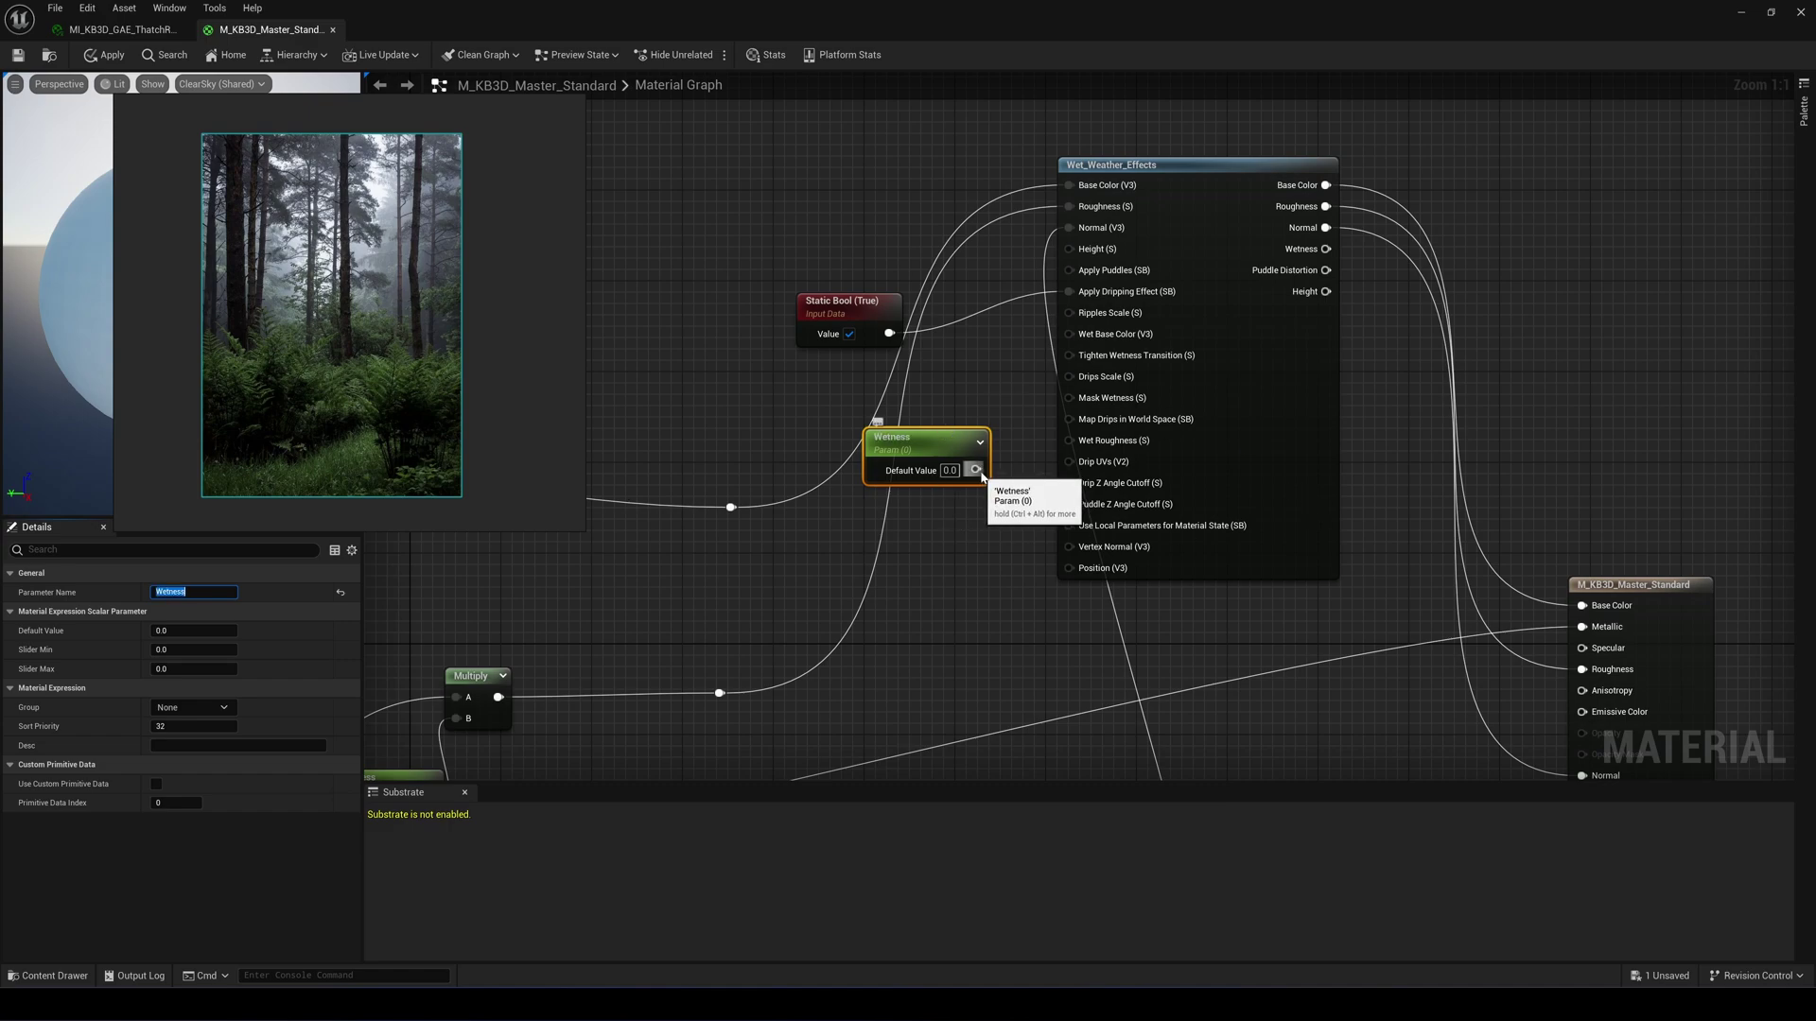
{"action": "left_click_drag", "start_coordinate": [977, 470], "coordinate": [1076, 405]}
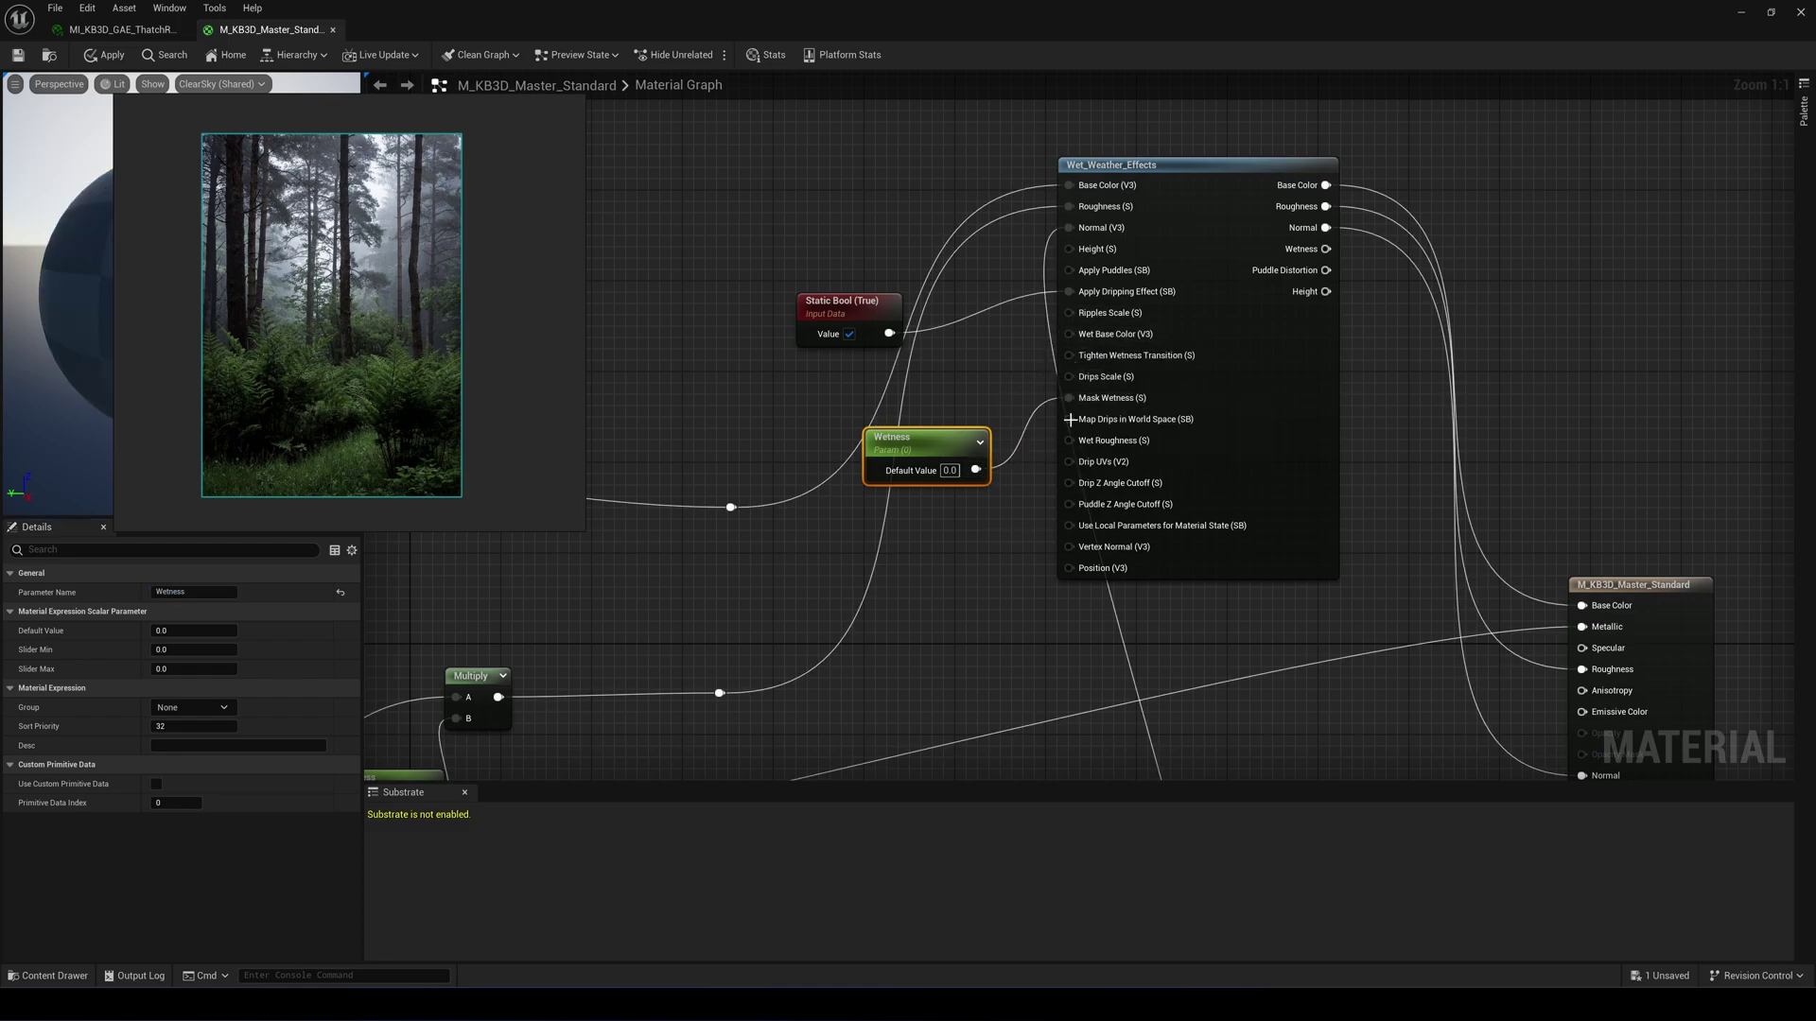
Set the Wetness parameter's default value to 1.0, save the master material, and close both material editors.
{"action": "left_click", "coordinate": [994, 537]}
{"action": "right_click_drag", "start_coordinate": [1402, 534], "coordinate": [1189, 425]}
{"action": "right_click_drag", "start_coordinate": [982, 545], "coordinate": [1074, 558]}
{"action": "scroll", "coordinate": [882, 411], "scroll_direction": "down", "scroll_amount": 3}
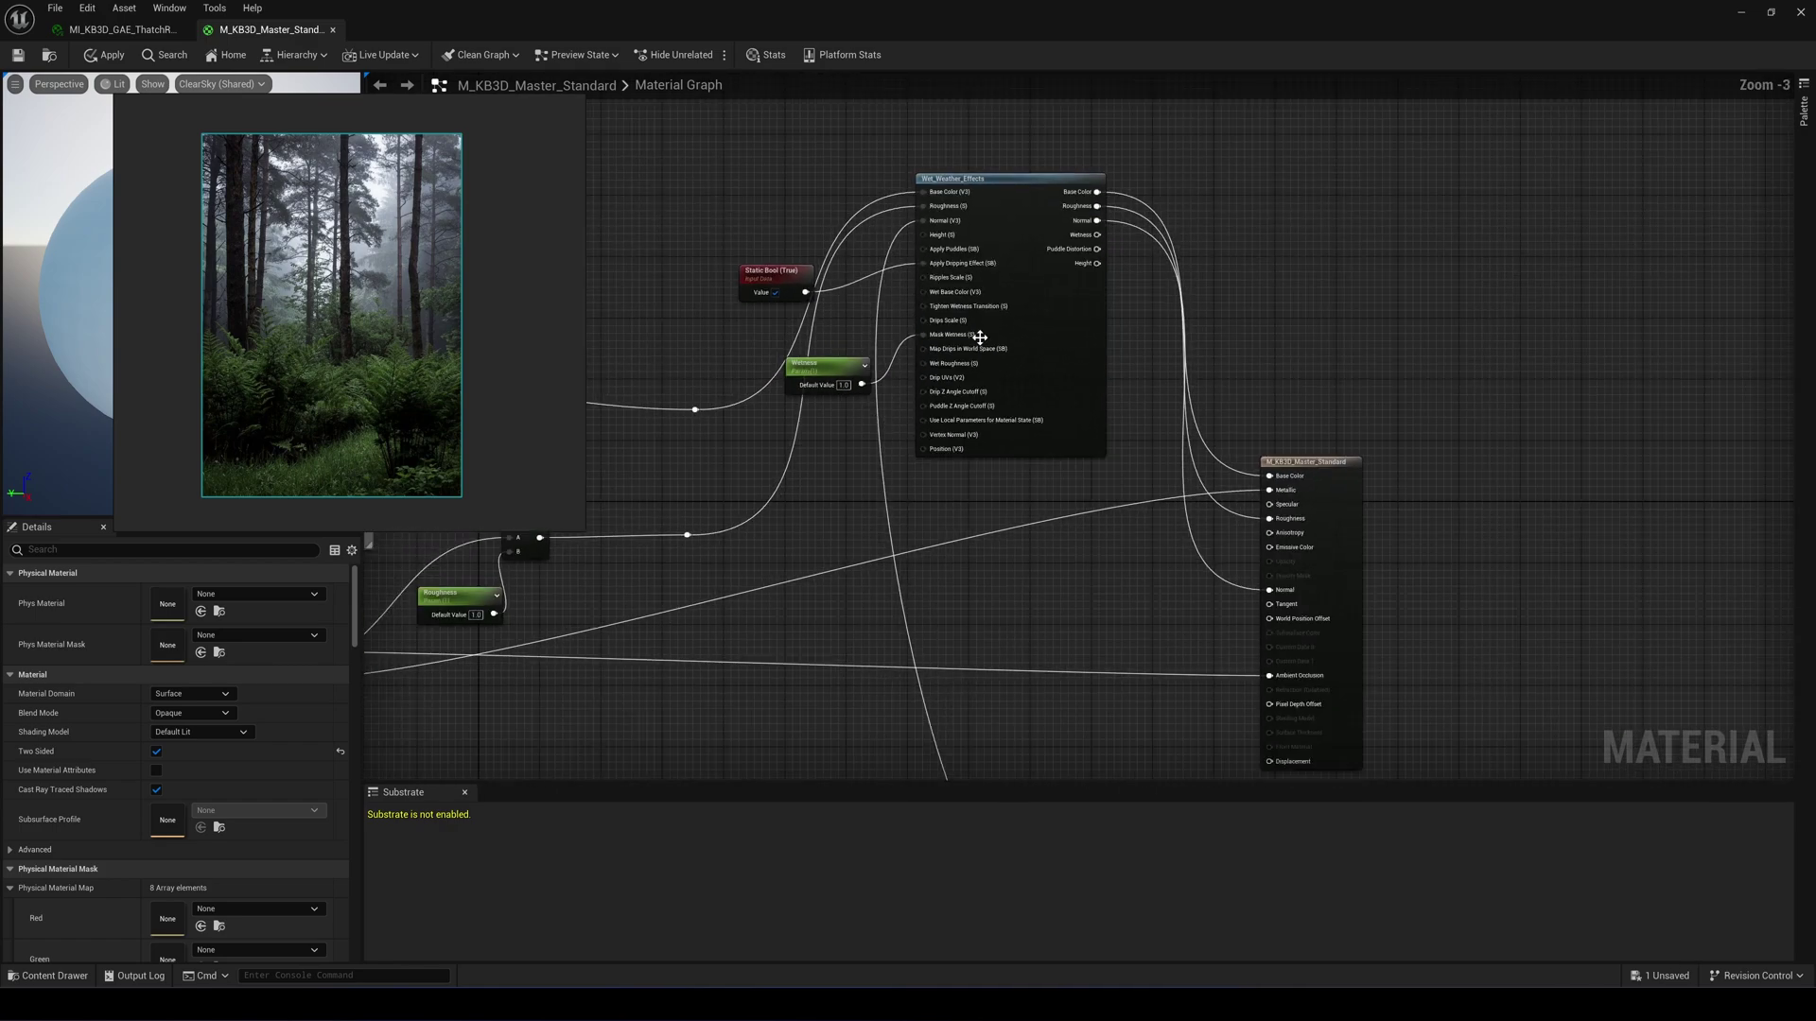
{"action": "right_click_drag", "start_coordinate": [980, 484], "coordinate": [1036, 526]}
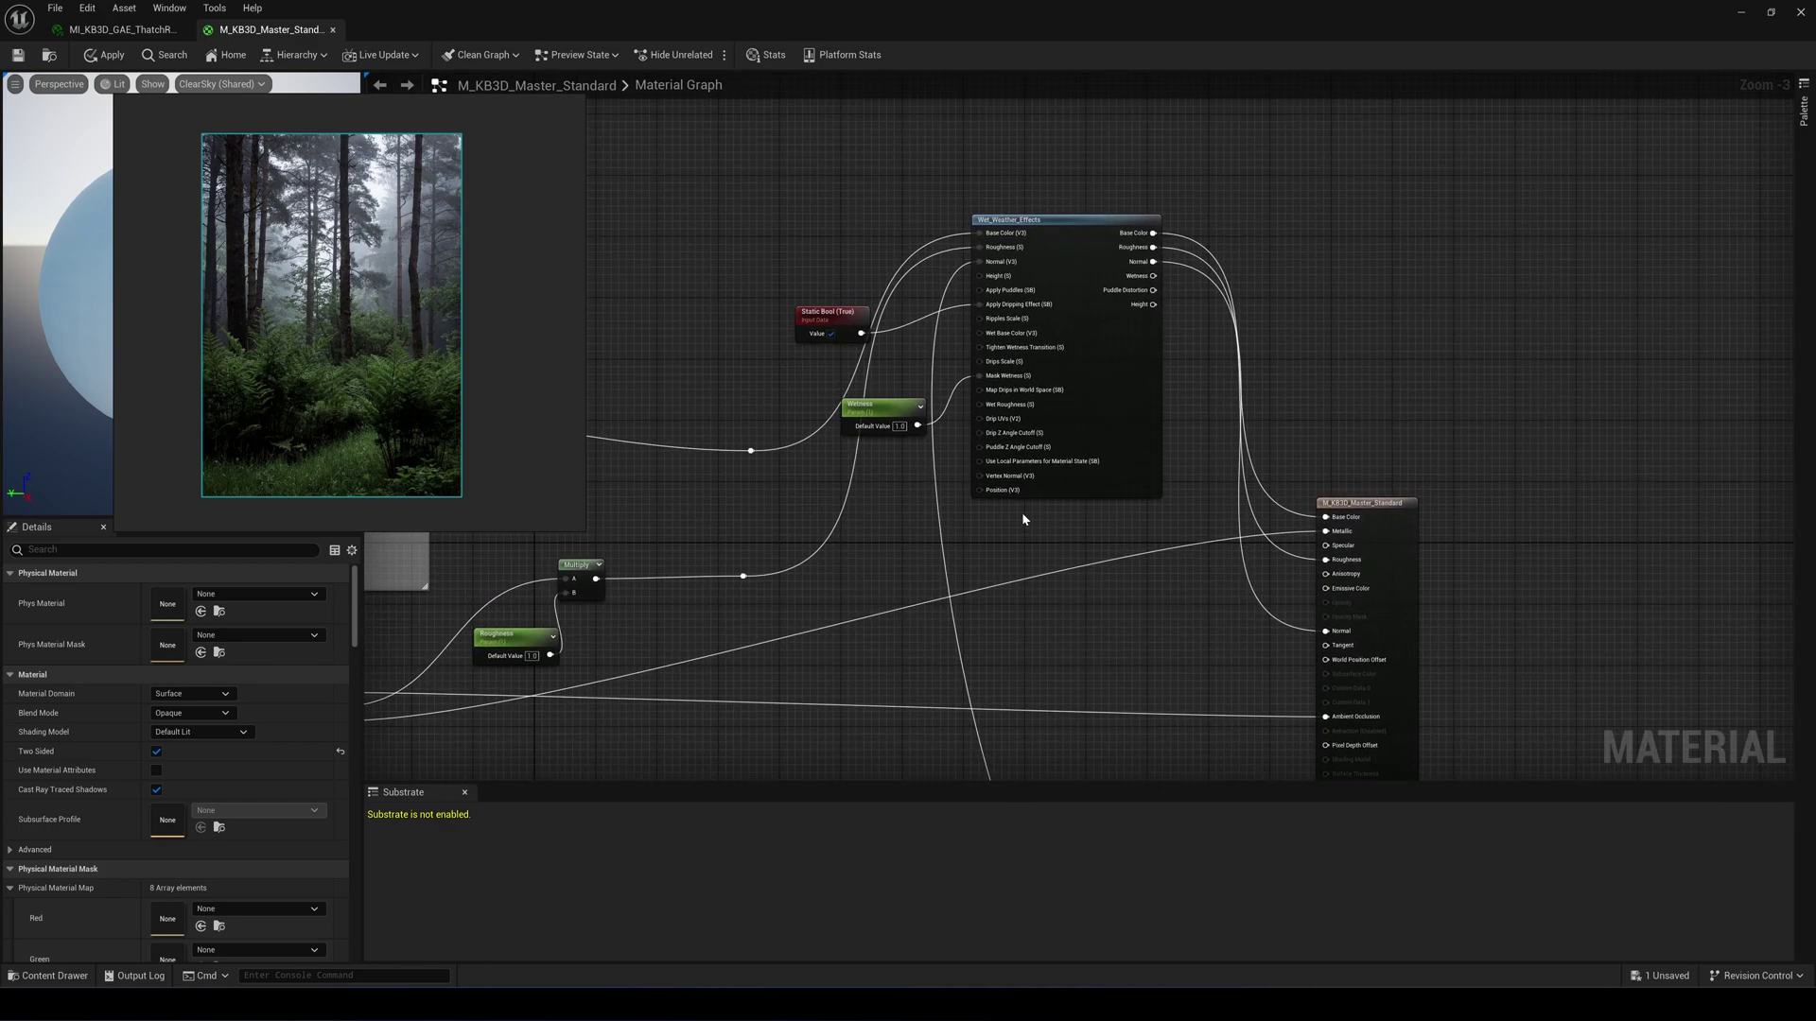
{"action": "left_click", "coordinate": [19, 57]}
{"action": "left_click", "coordinate": [333, 29]}
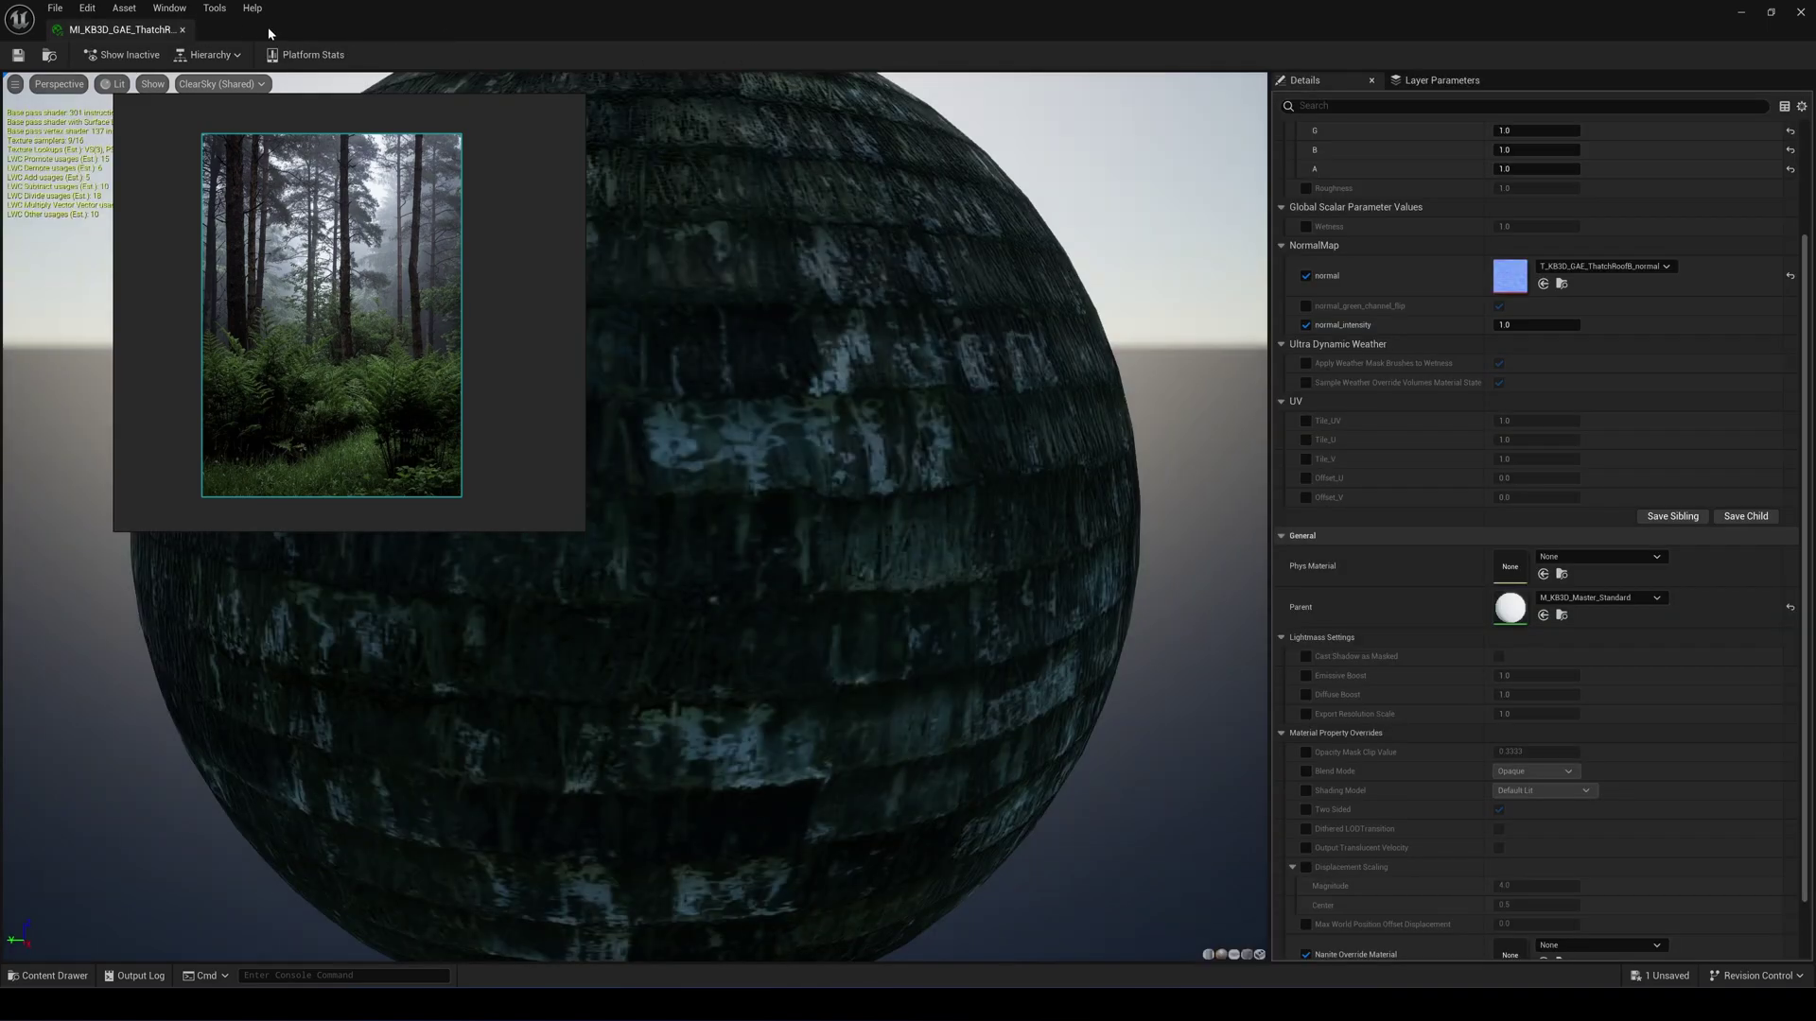
{"action": "left_click", "coordinate": [183, 31]}
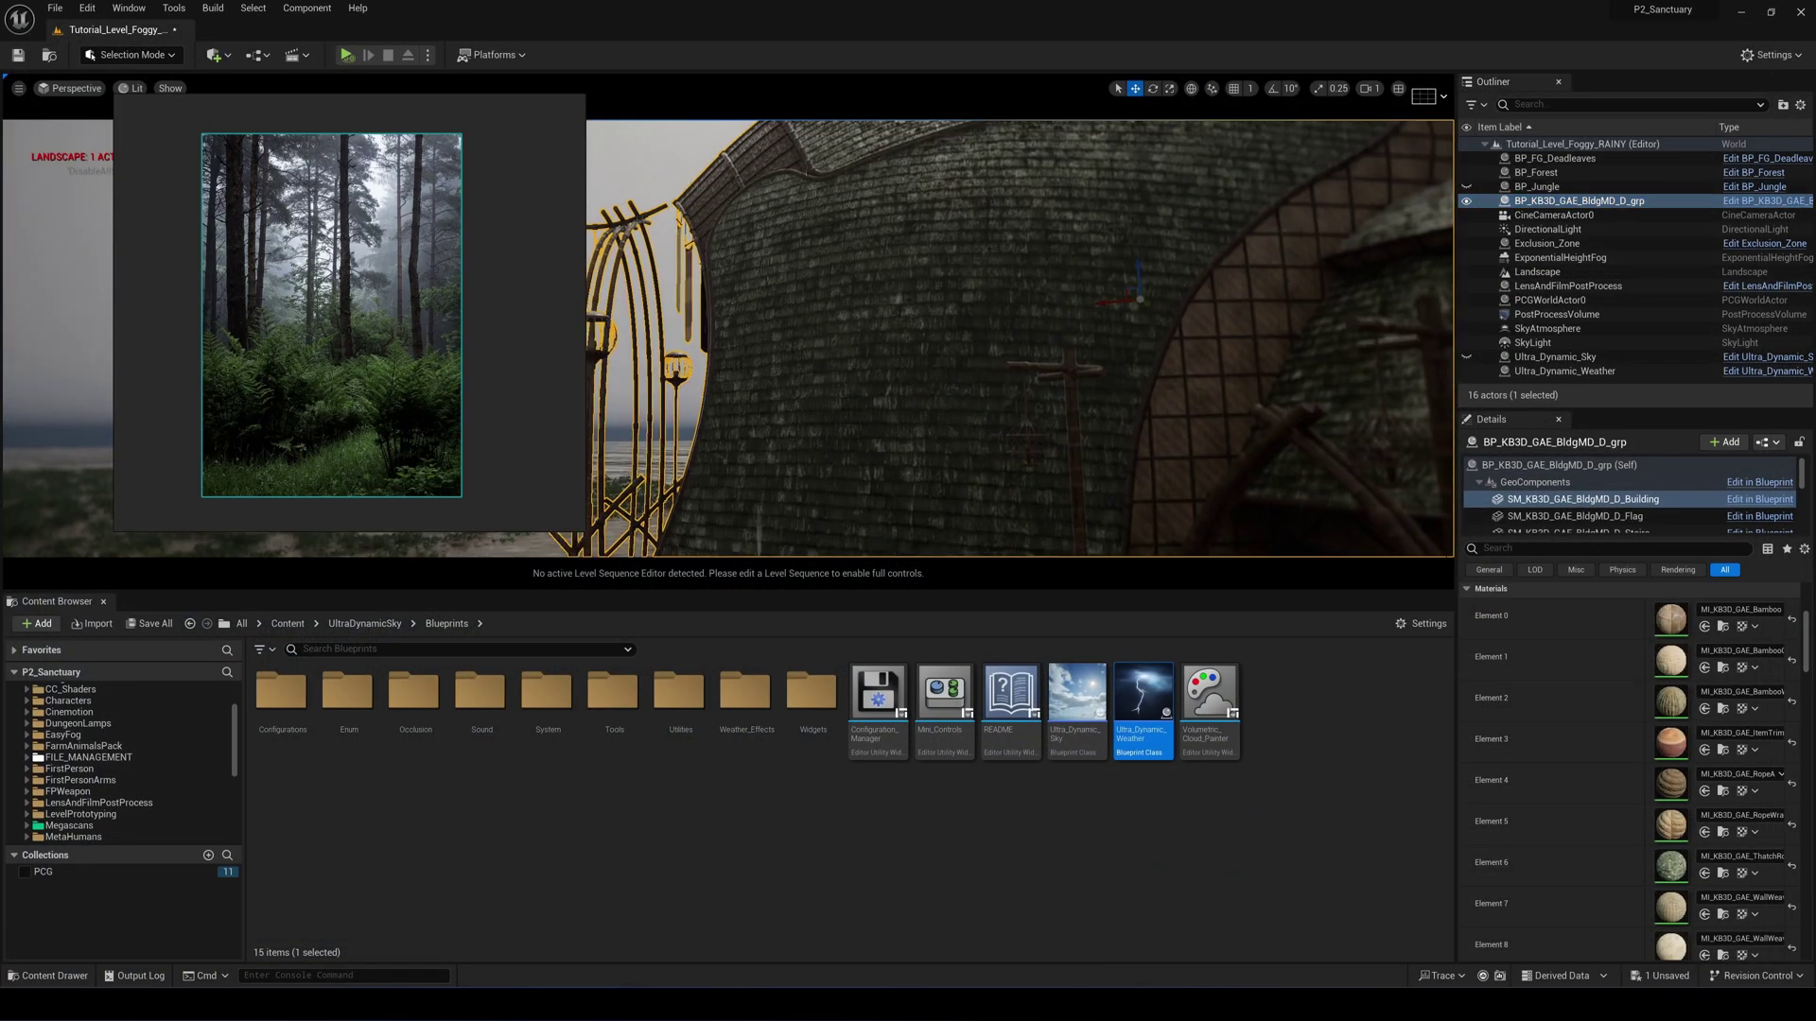
Show the hidden BP_Jungle actor in the level around the hut.
{"action": "key", "text": "s"}
{"action": "right_click_drag", "start_coordinate": [1020, 339], "coordinate": [1072, 374]}
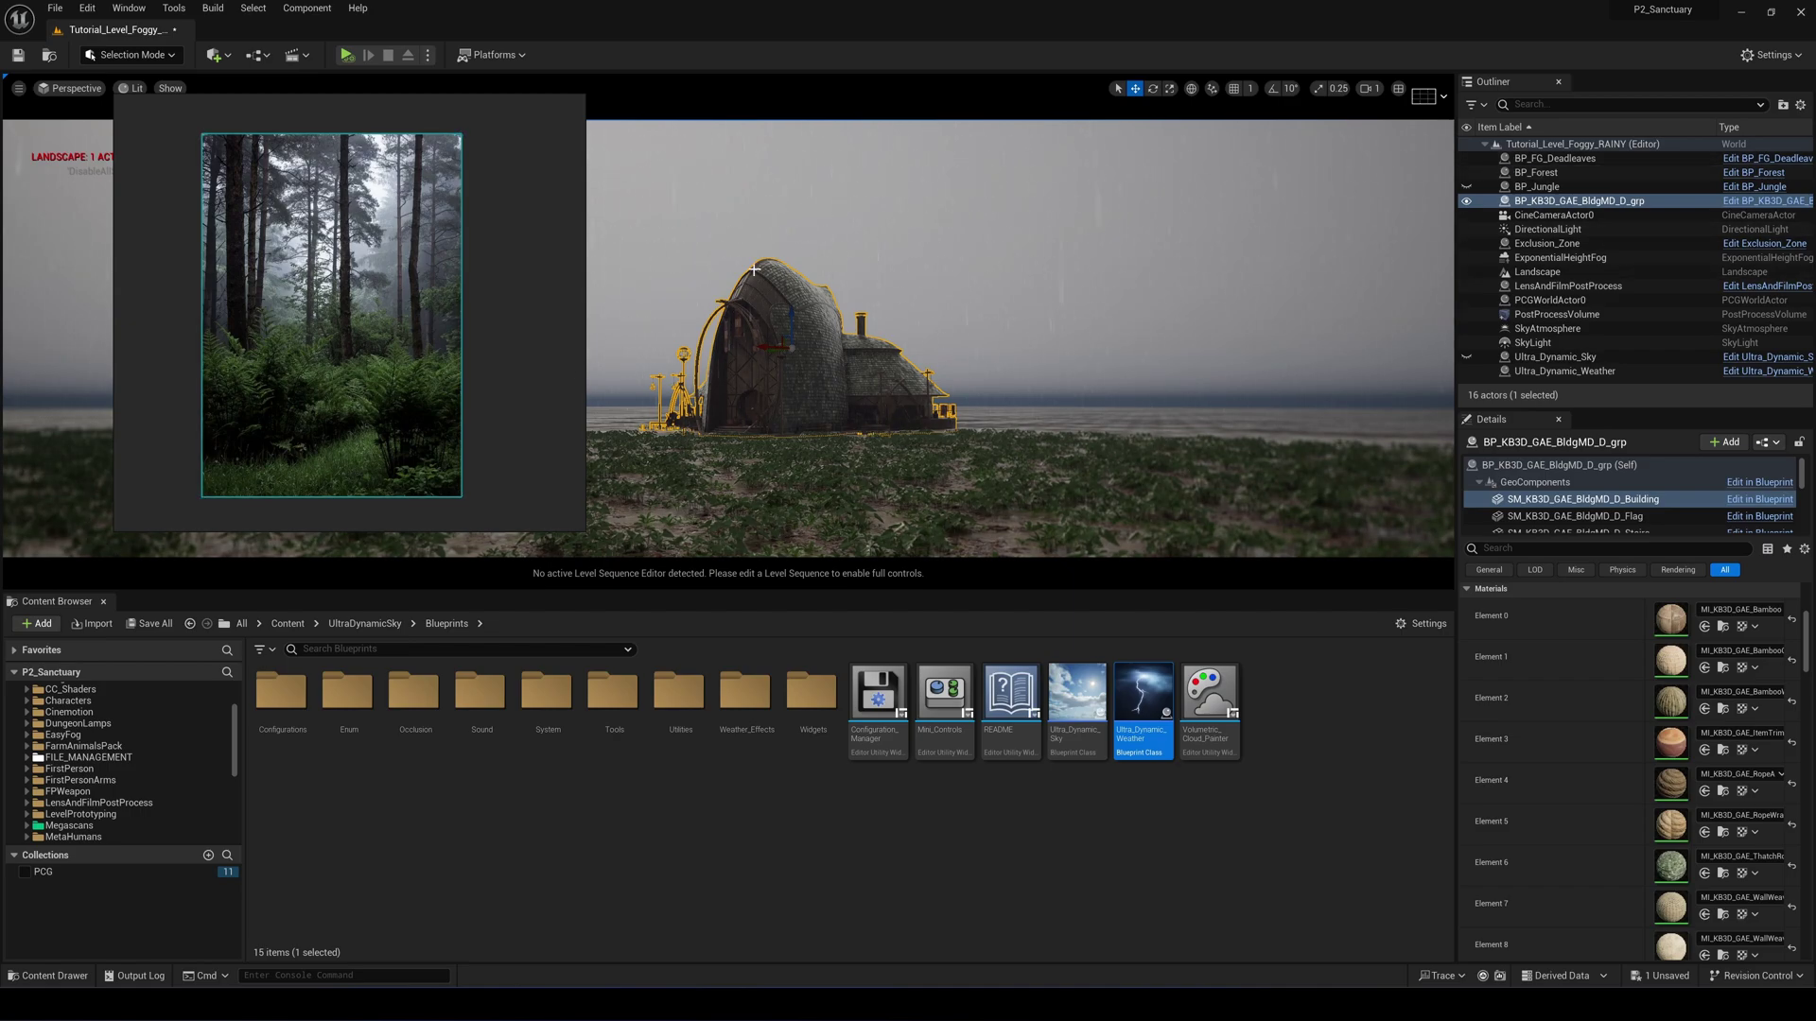
{"action": "left_click", "coordinate": [1467, 187]}
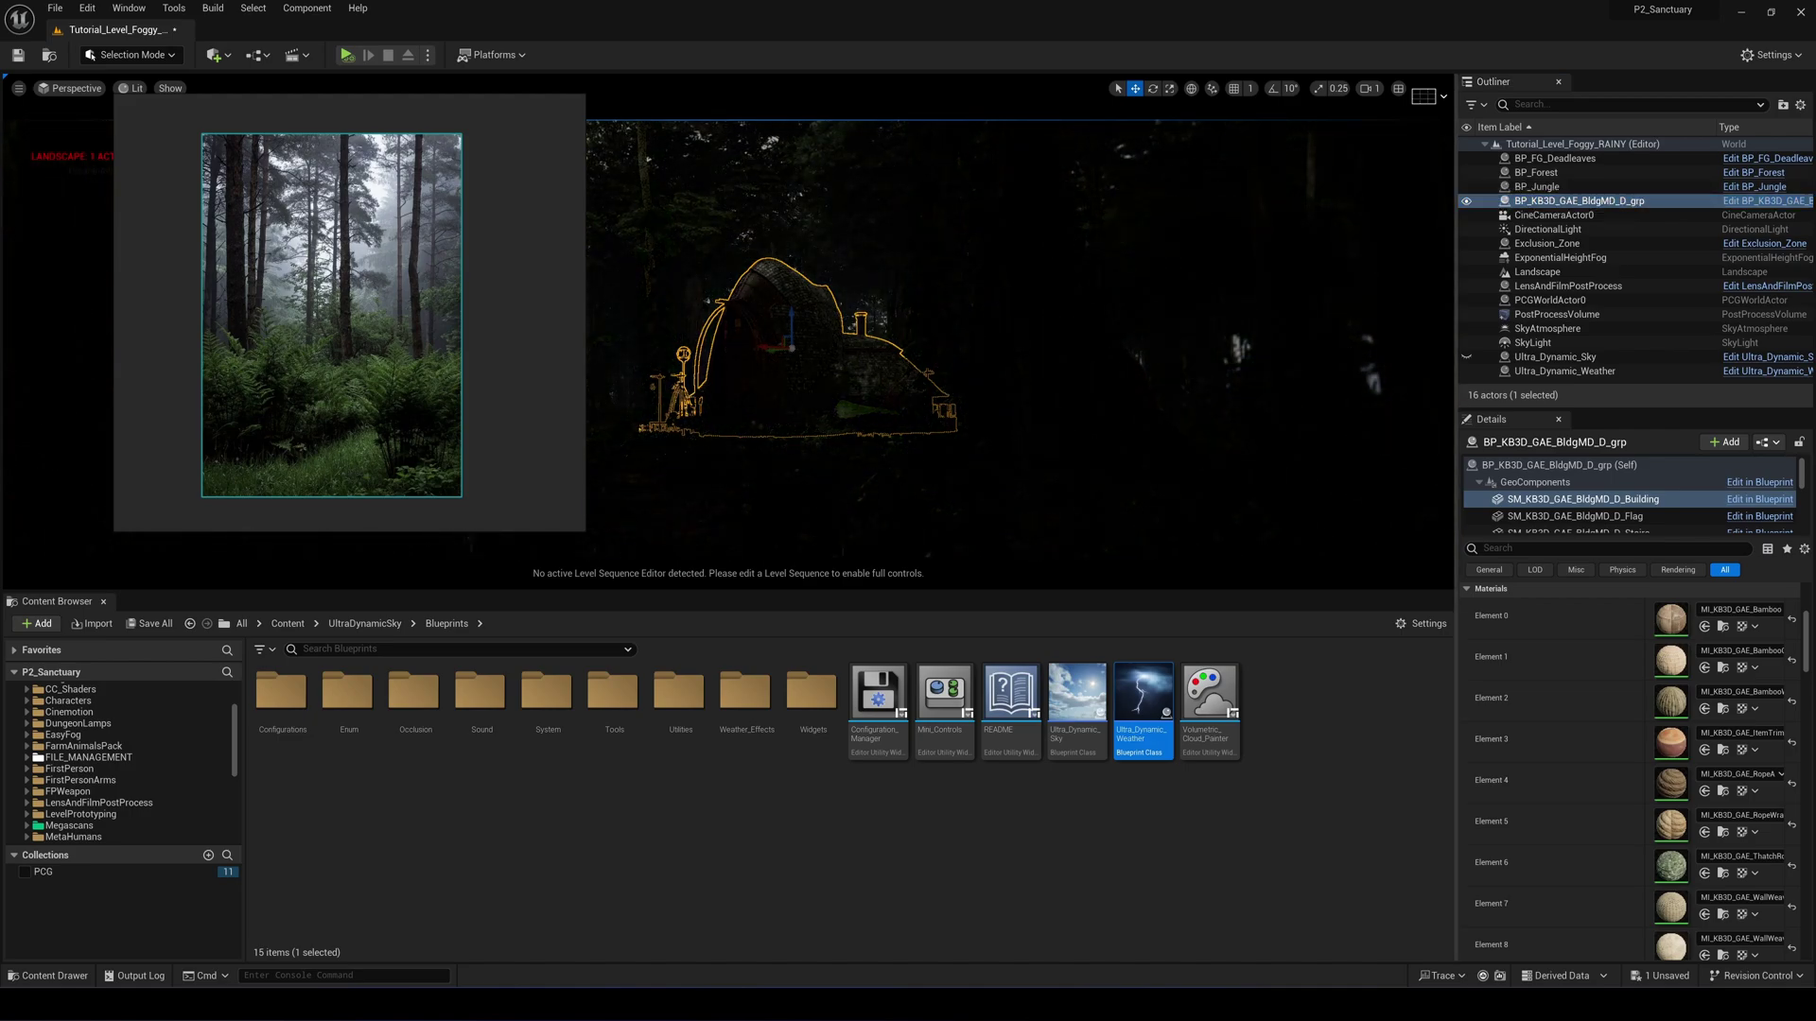
{"action": "left_click", "coordinate": [1537, 186]}
Set the PostProcessVolume's Exposure Compensation to 4.0.
{"action": "left_click", "coordinate": [1557, 314]}
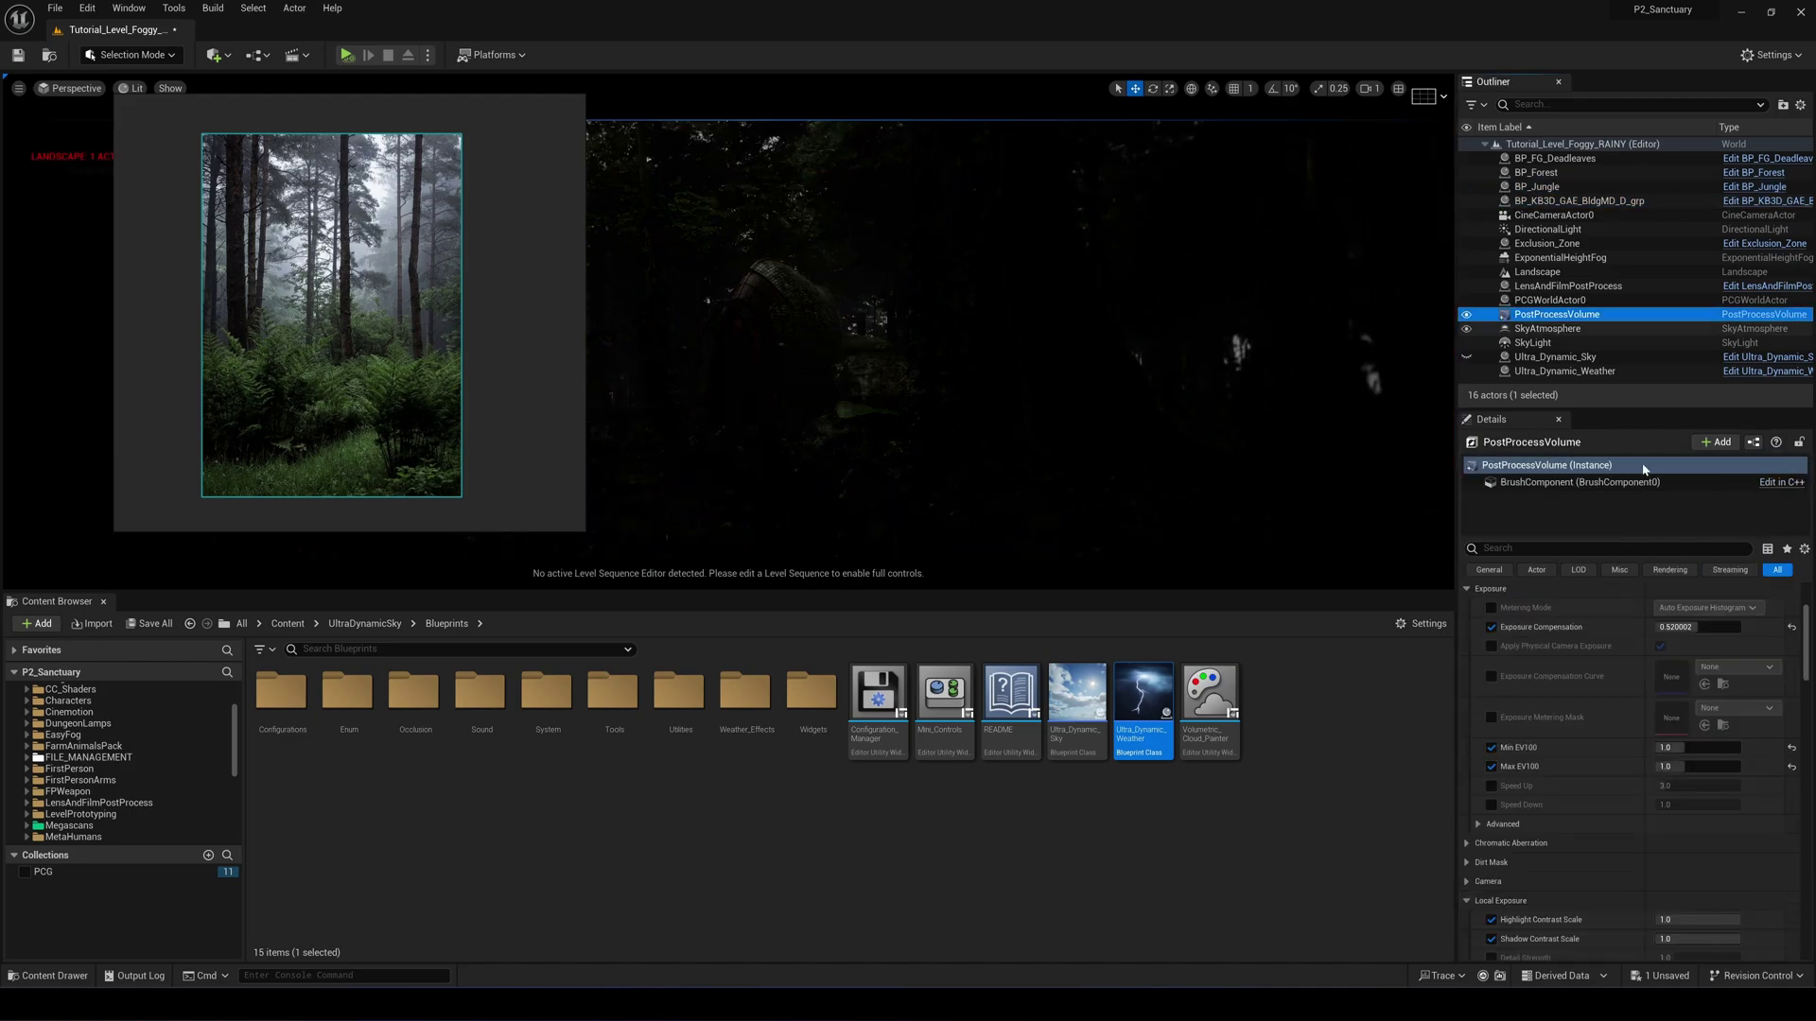
{"action": "left_click", "coordinate": [1693, 627]}
{"action": "type", "text": "4"}
{"action": "key", "text": "Return"}
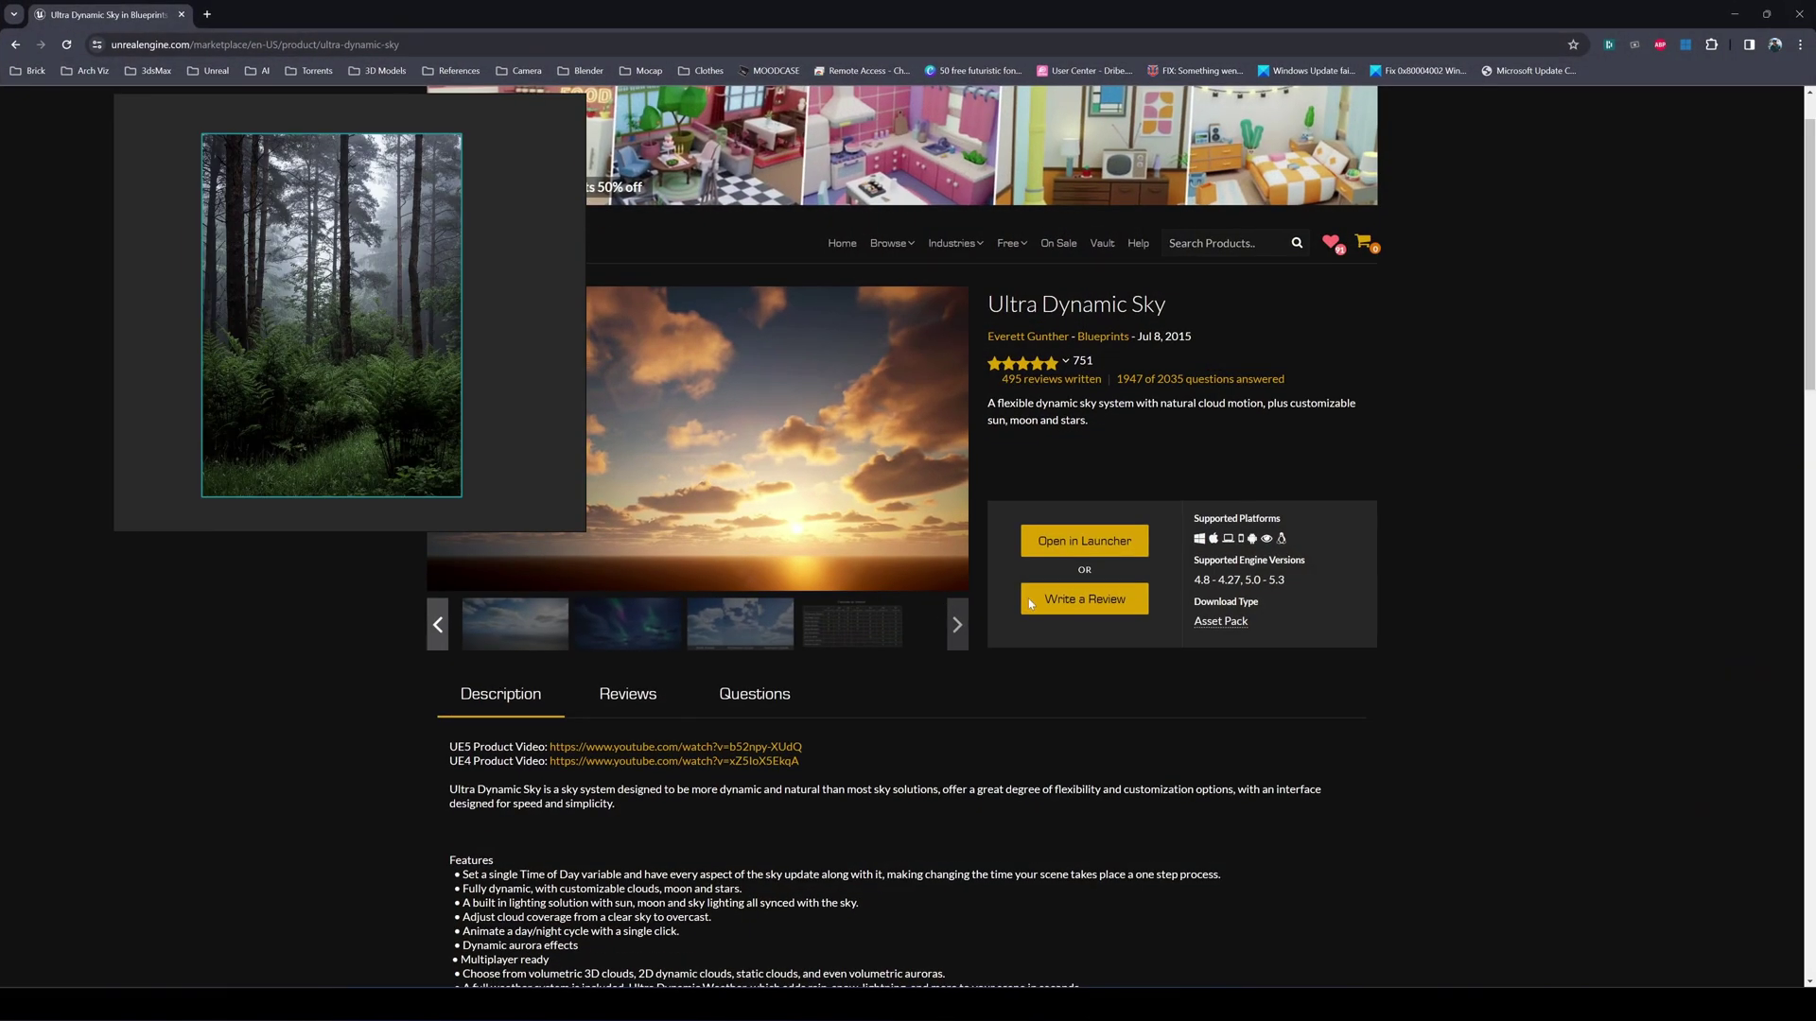
Read through the expanded Ultra Dynamic Sky product description on the marketplace page in the browser.
{"action": "scroll", "coordinate": [1143, 501], "scroll_direction": "down", "scroll_amount": 5}
{"action": "scroll", "coordinate": [743, 482], "scroll_direction": "up", "scroll_amount": 2}
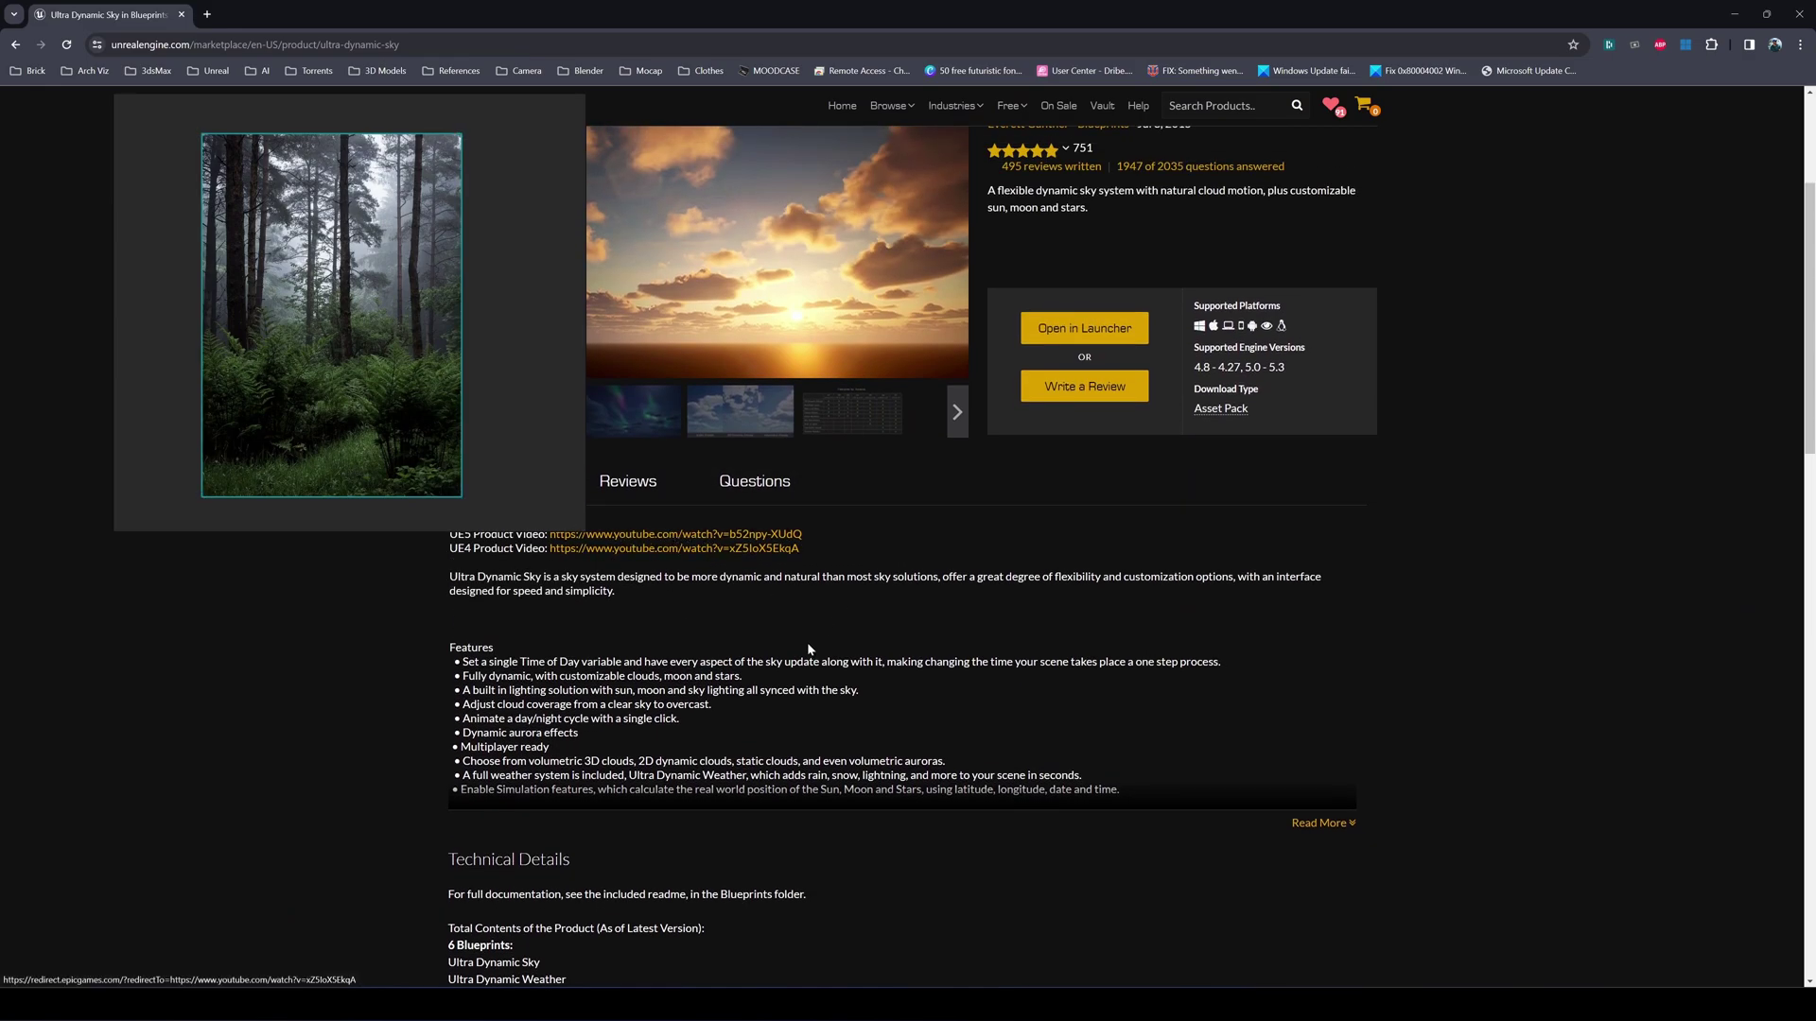
{"action": "scroll", "coordinate": [810, 653], "scroll_direction": "down", "scroll_amount": 3}
{"action": "scroll", "coordinate": [946, 681], "scroll_direction": "up", "scroll_amount": 2}
{"action": "left_click", "coordinate": [1318, 754]}
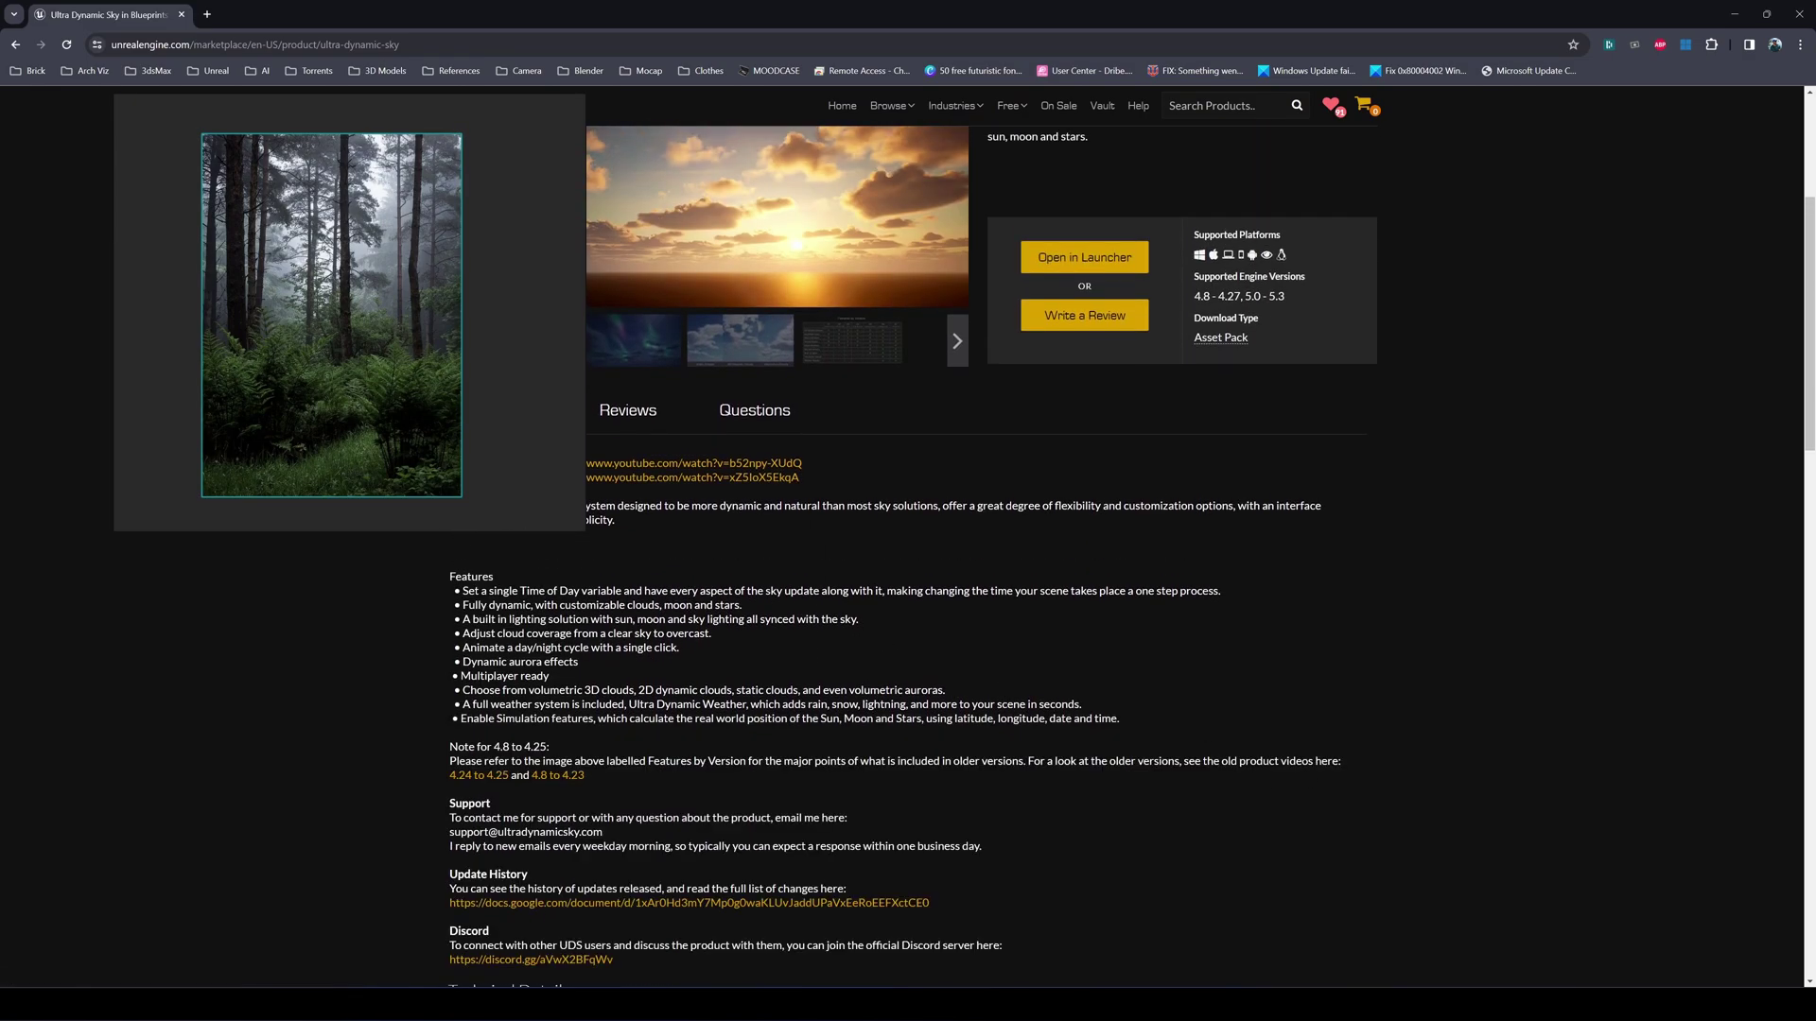
{"action": "scroll", "coordinate": [945, 567], "scroll_direction": "down", "scroll_amount": 2}
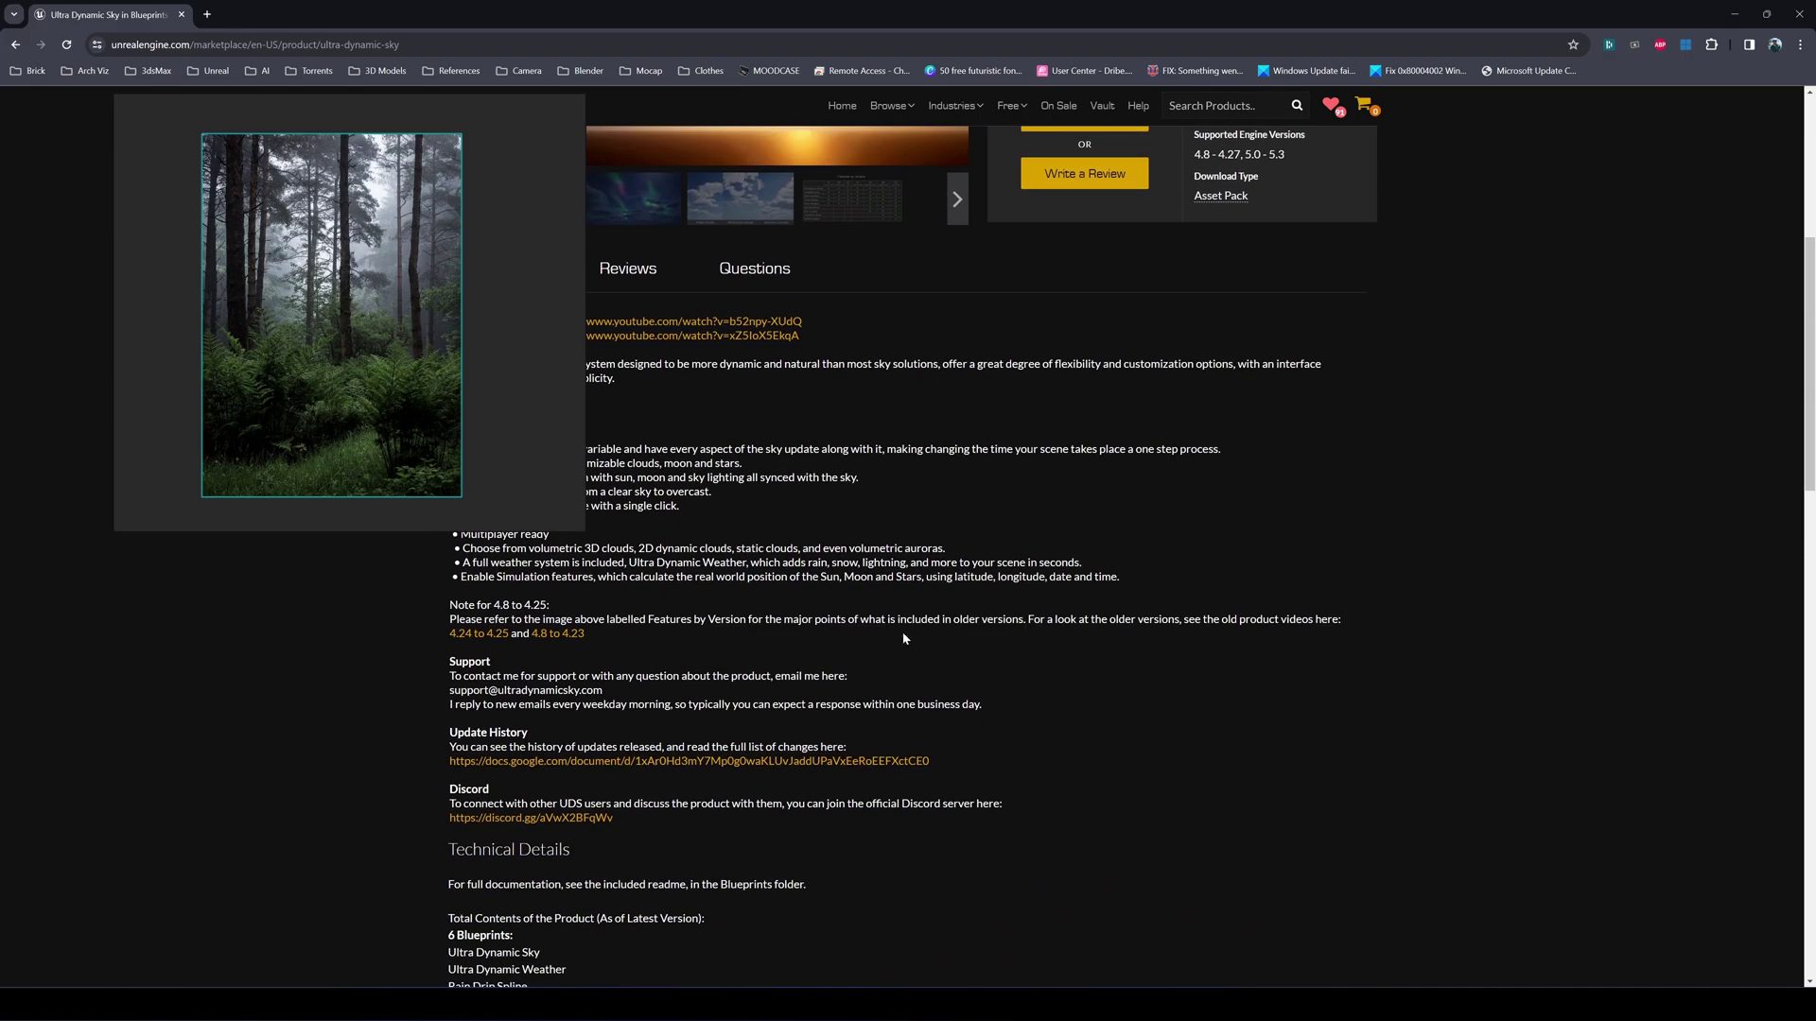
{"action": "scroll", "coordinate": [916, 652], "scroll_direction": "down", "scroll_amount": 1}
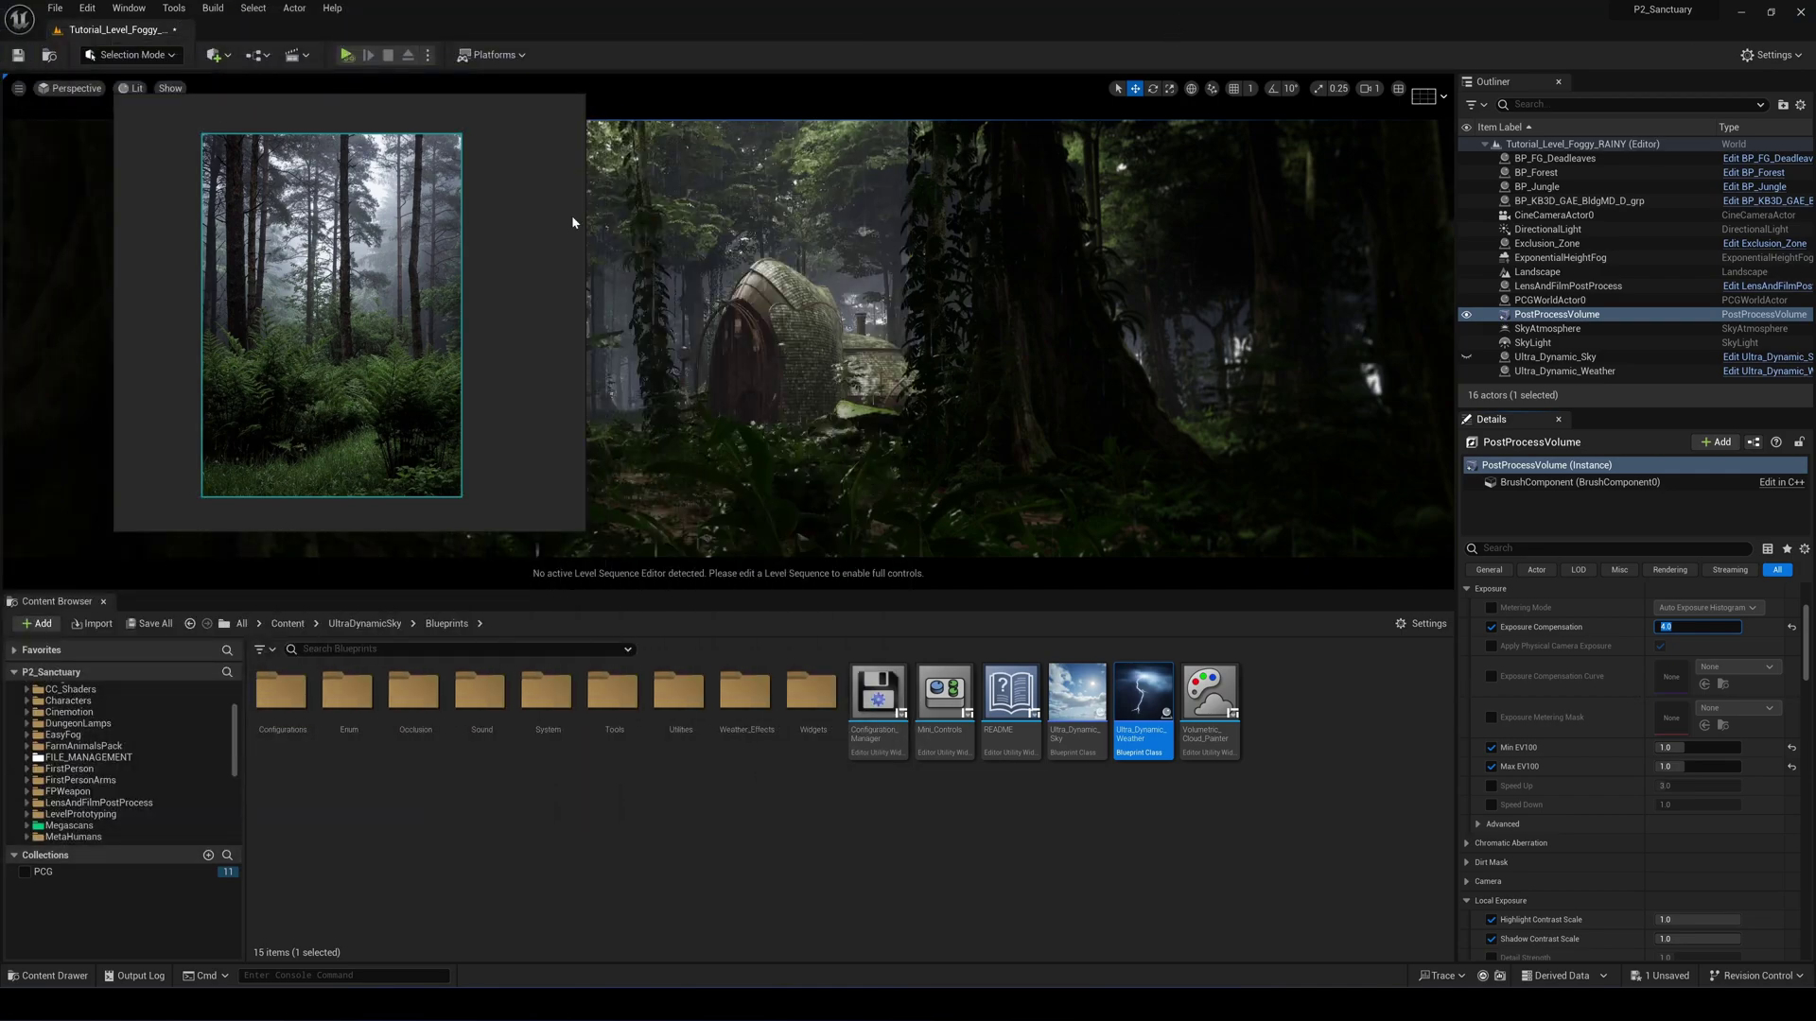
Return to the level editor and examine the rain up close around the hut's wooden stairs and deck.
{"action": "left_click", "coordinate": [747, 473]}
{"action": "key", "text": "g"}
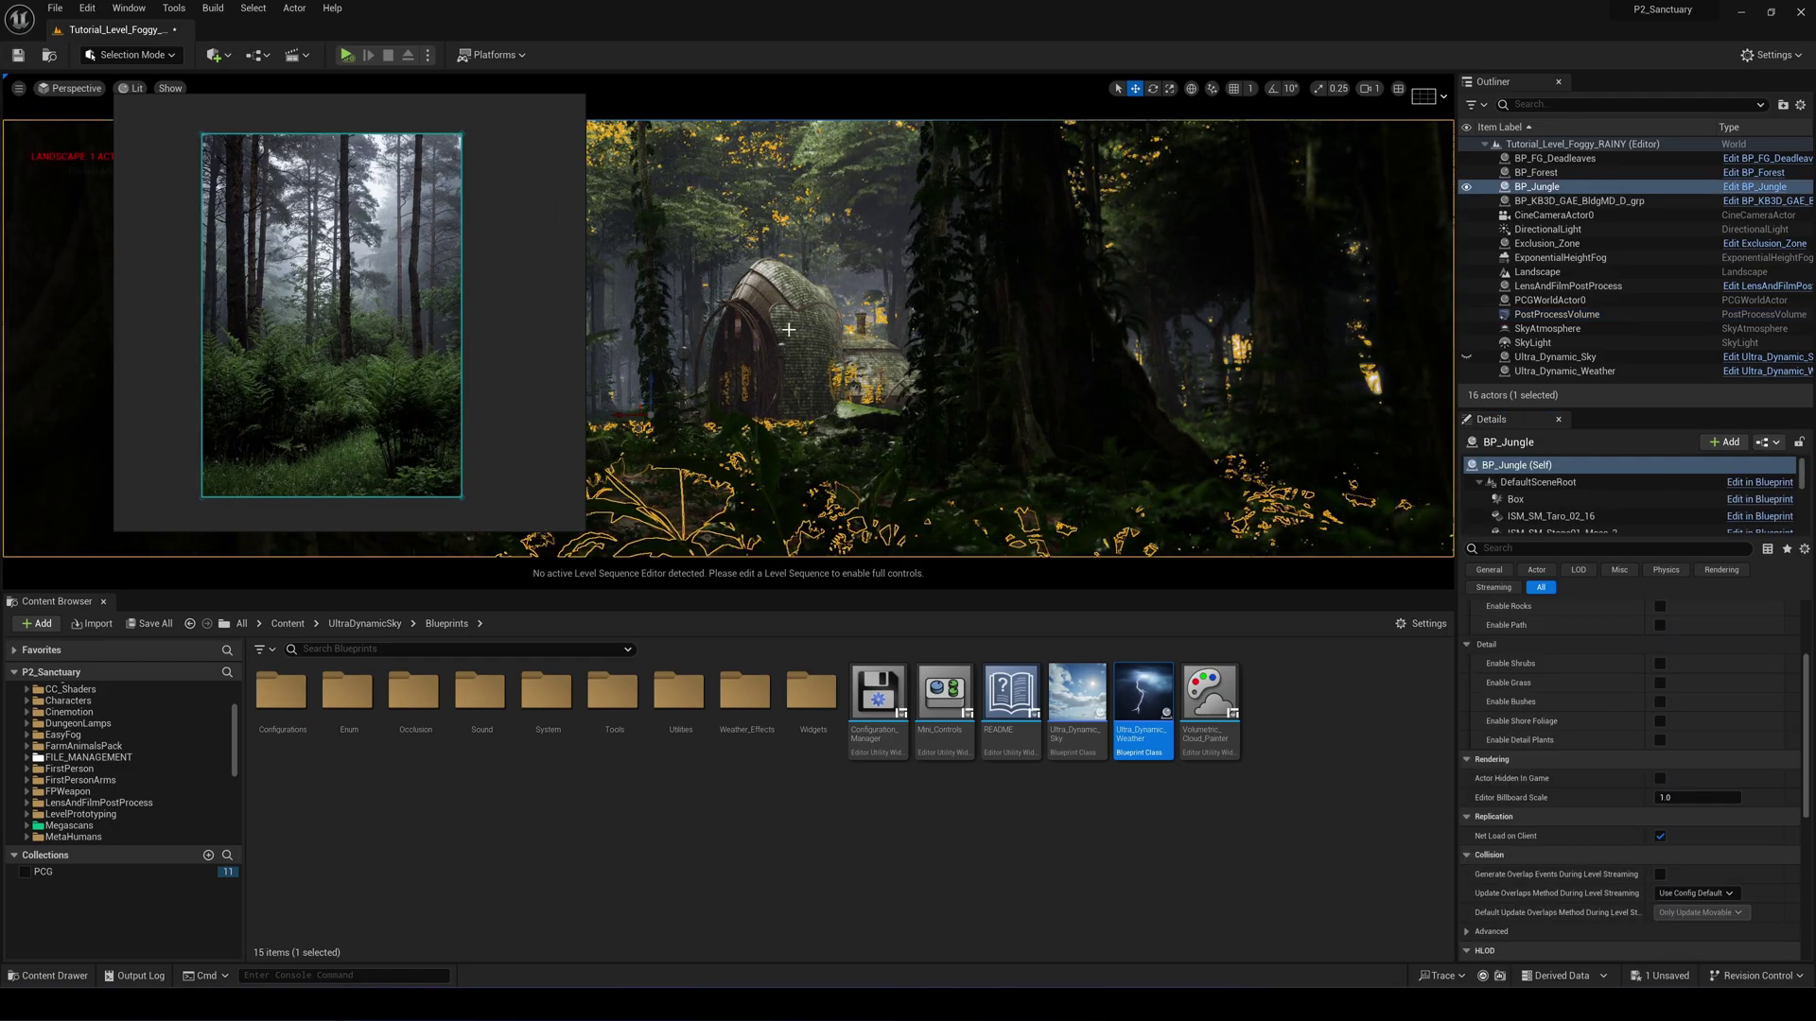
{"action": "mouse_move", "coordinate": [747, 473]}
{"action": "right_mouse_down"}
{"action": "mouse_move", "coordinate": [728, 488]}
{"action": "mouse_move", "coordinate": [767, 480]}
{"action": "mouse_move", "coordinate": [723, 480]}
{"action": "right_mouse_up"}
{"action": "key", "text": "w"}
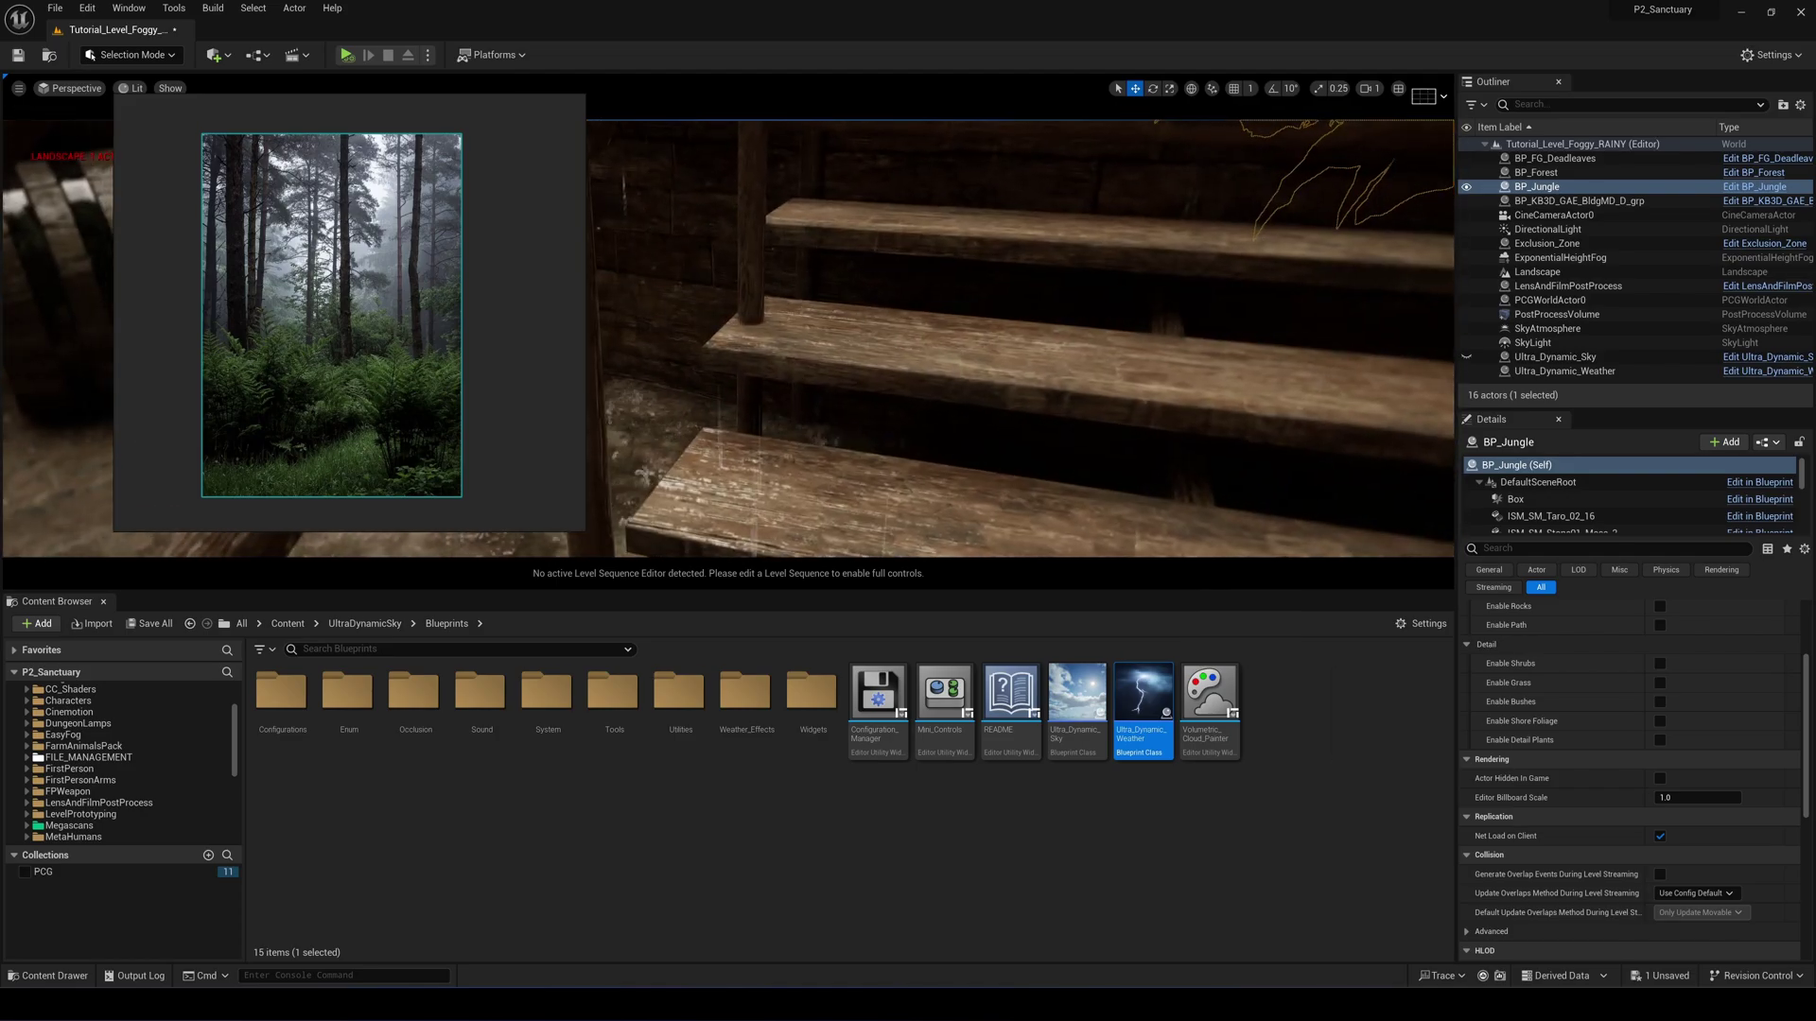
{"action": "left_click", "coordinate": [956, 509]}
{"action": "key", "text": "s"}
{"action": "right_click_drag", "start_coordinate": [970, 464], "coordinate": [902, 463]}
{"action": "key", "text": "w"}
{"action": "key", "text": "s"}
Open the hut's building static mesh, set its Collision Complexity to Use Complex Collision As Simple, and save and close it.
{"action": "double_click", "coordinate": [903, 312]}
{"action": "right_click_drag", "start_coordinate": [902, 312], "coordinate": [891, 319]}
{"action": "scroll", "coordinate": [1613, 721], "scroll_direction": "up", "scroll_amount": 4}
{"action": "double_click", "coordinate": [1660, 726]}
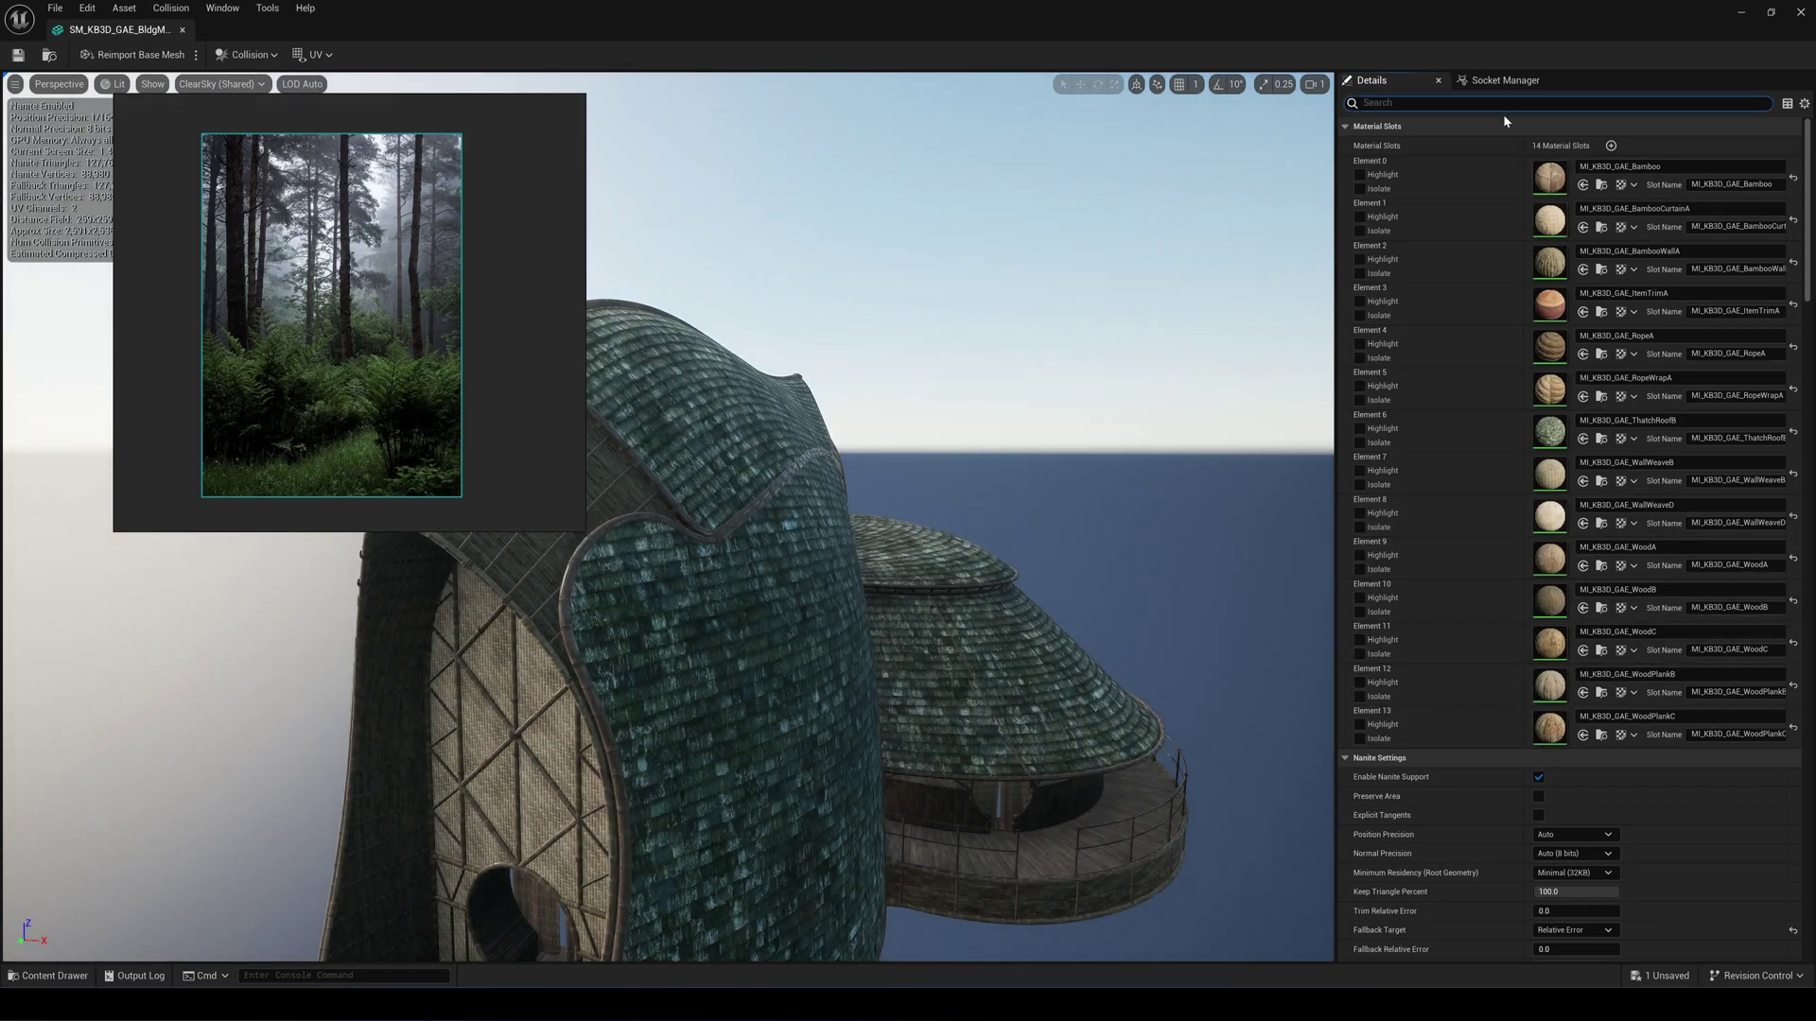
{"action": "type", "text": "coll"}
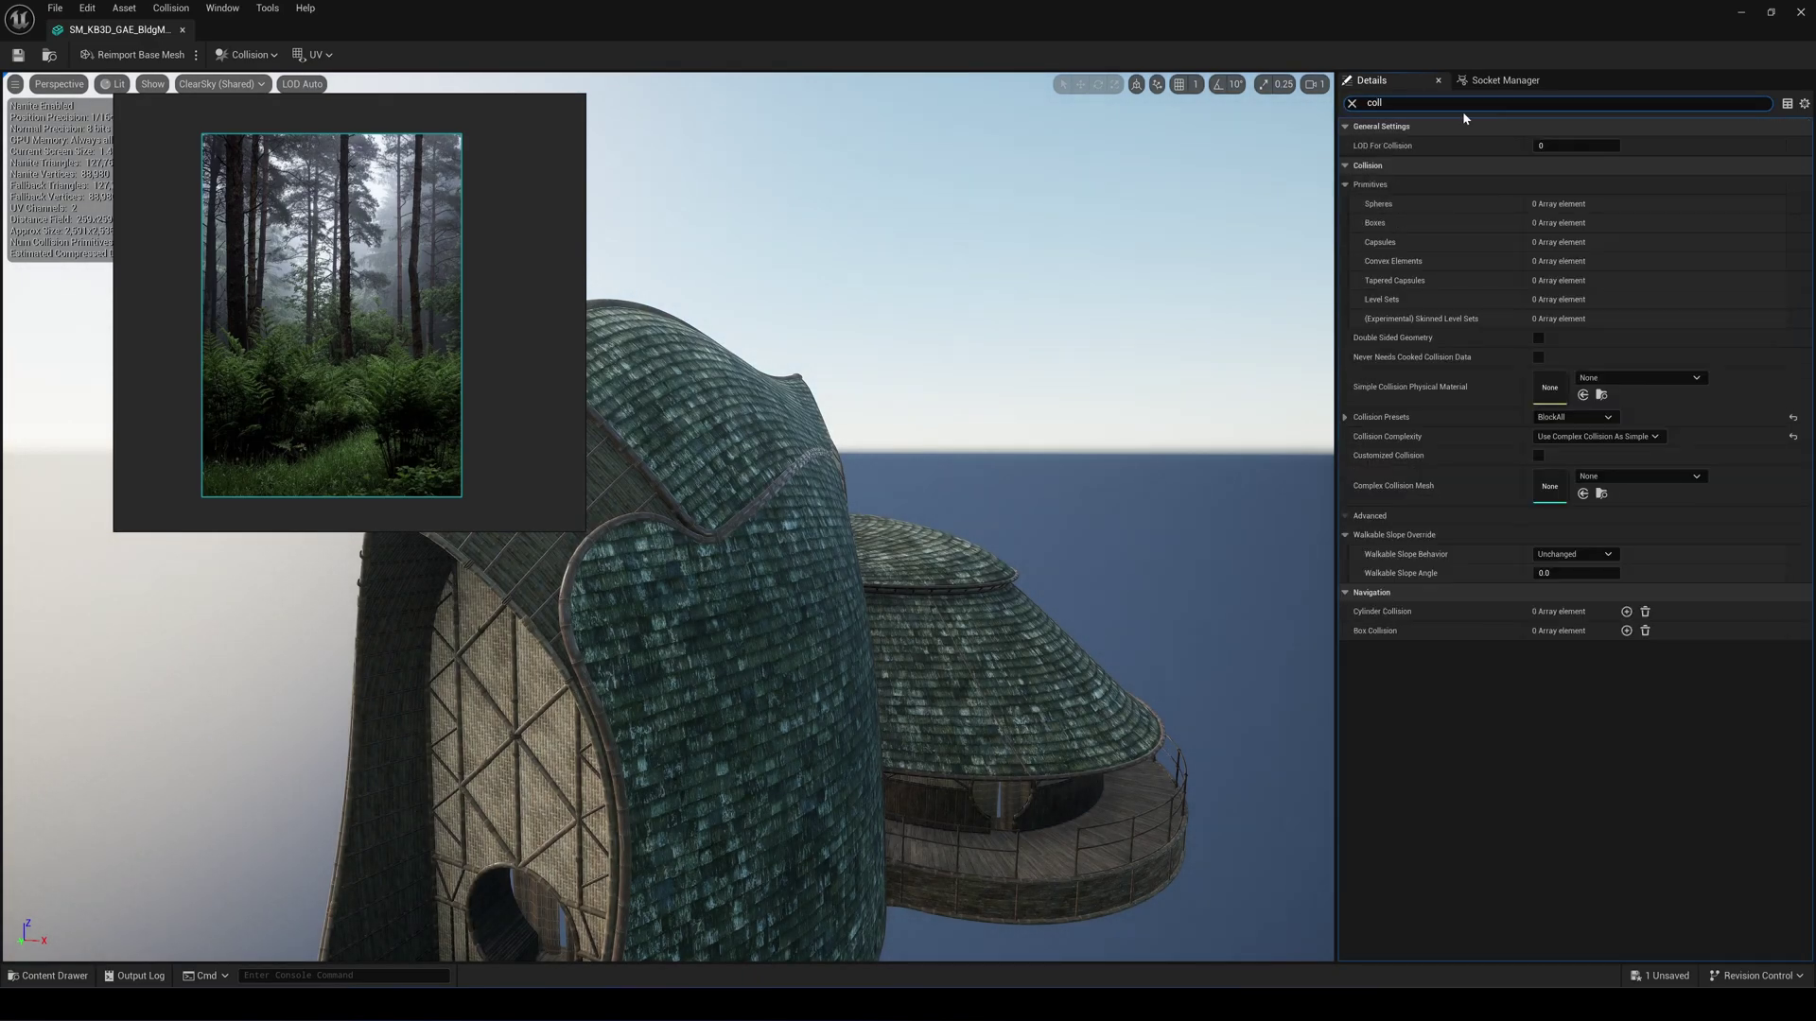
{"action": "left_click", "coordinate": [1598, 436]}
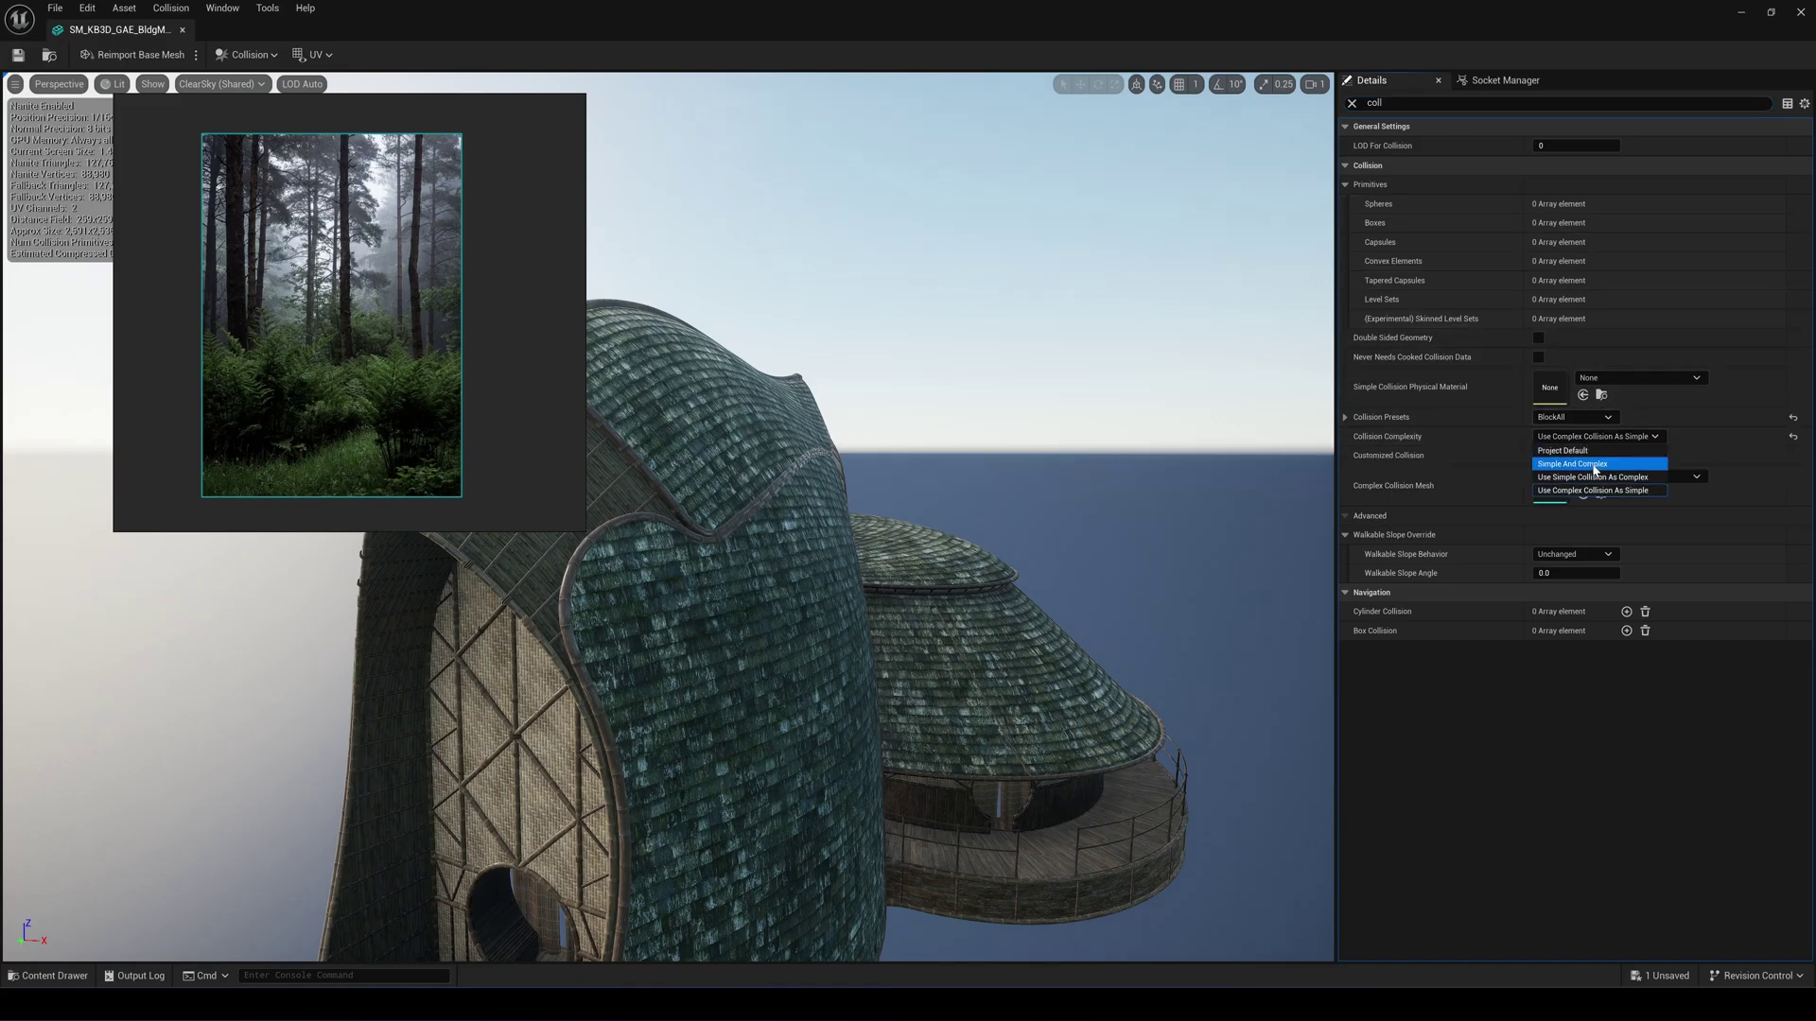
{"action": "left_click", "coordinate": [1612, 489]}
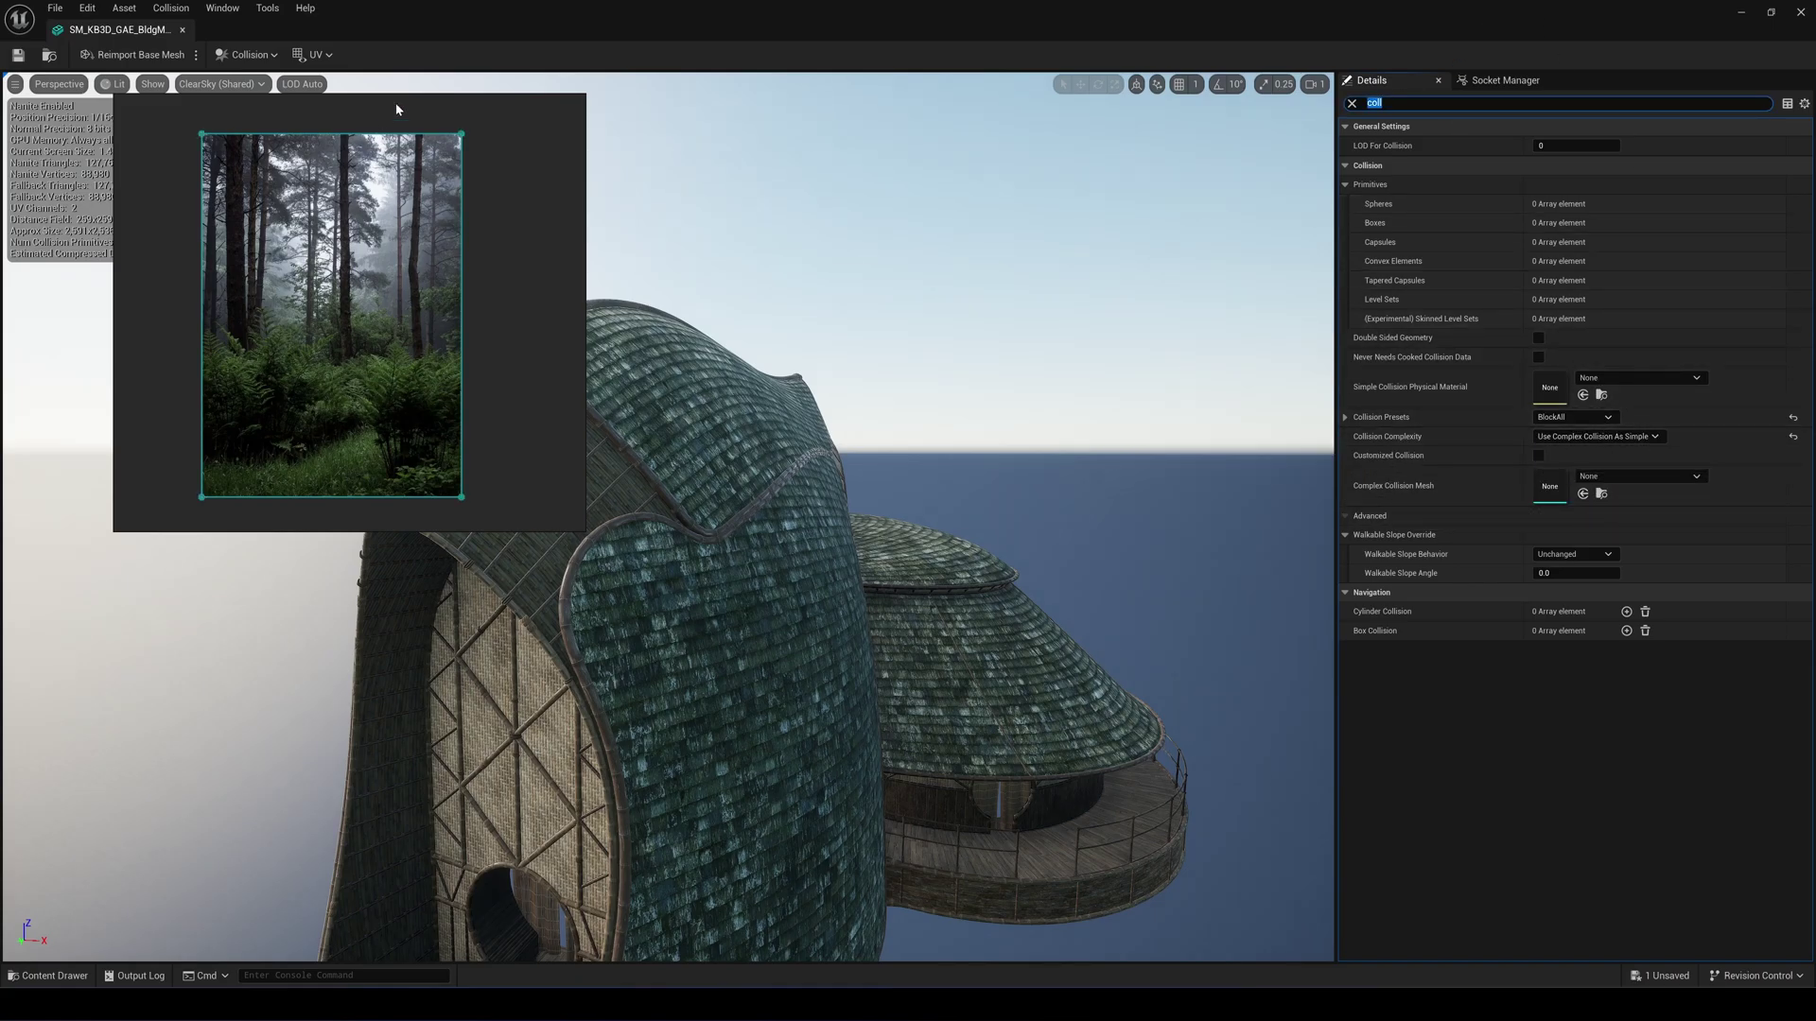
{"action": "left_click", "coordinate": [18, 55]}
{"action": "left_click", "coordinate": [1798, 8]}
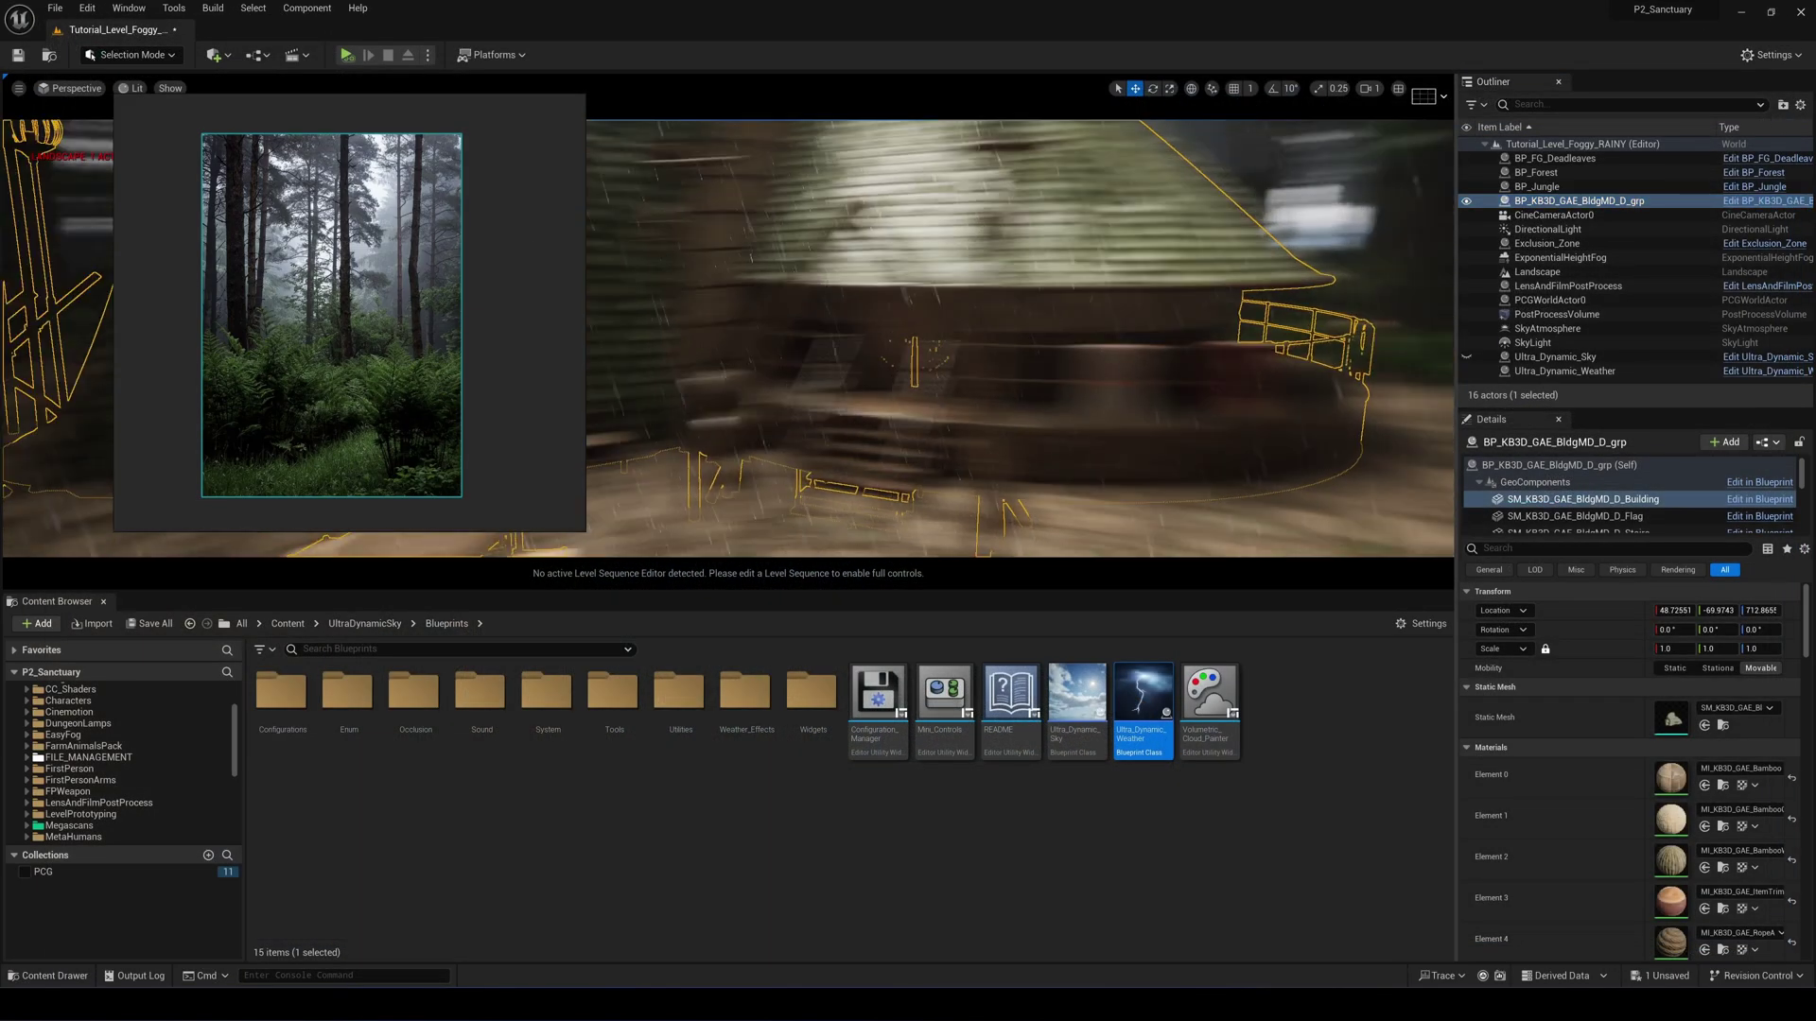
Open the hut's stairs static mesh, set its Collision Complexity to Use Complex Collision As Simple, and save and close it.
{"action": "mouse_move", "coordinate": [905, 451]}
{"action": "right_mouse_down"}
{"action": "mouse_move", "coordinate": [970, 459]}
{"action": "mouse_move", "coordinate": [905, 451]}
{"action": "right_mouse_up"}
{"action": "left_click", "coordinate": [1559, 466]}
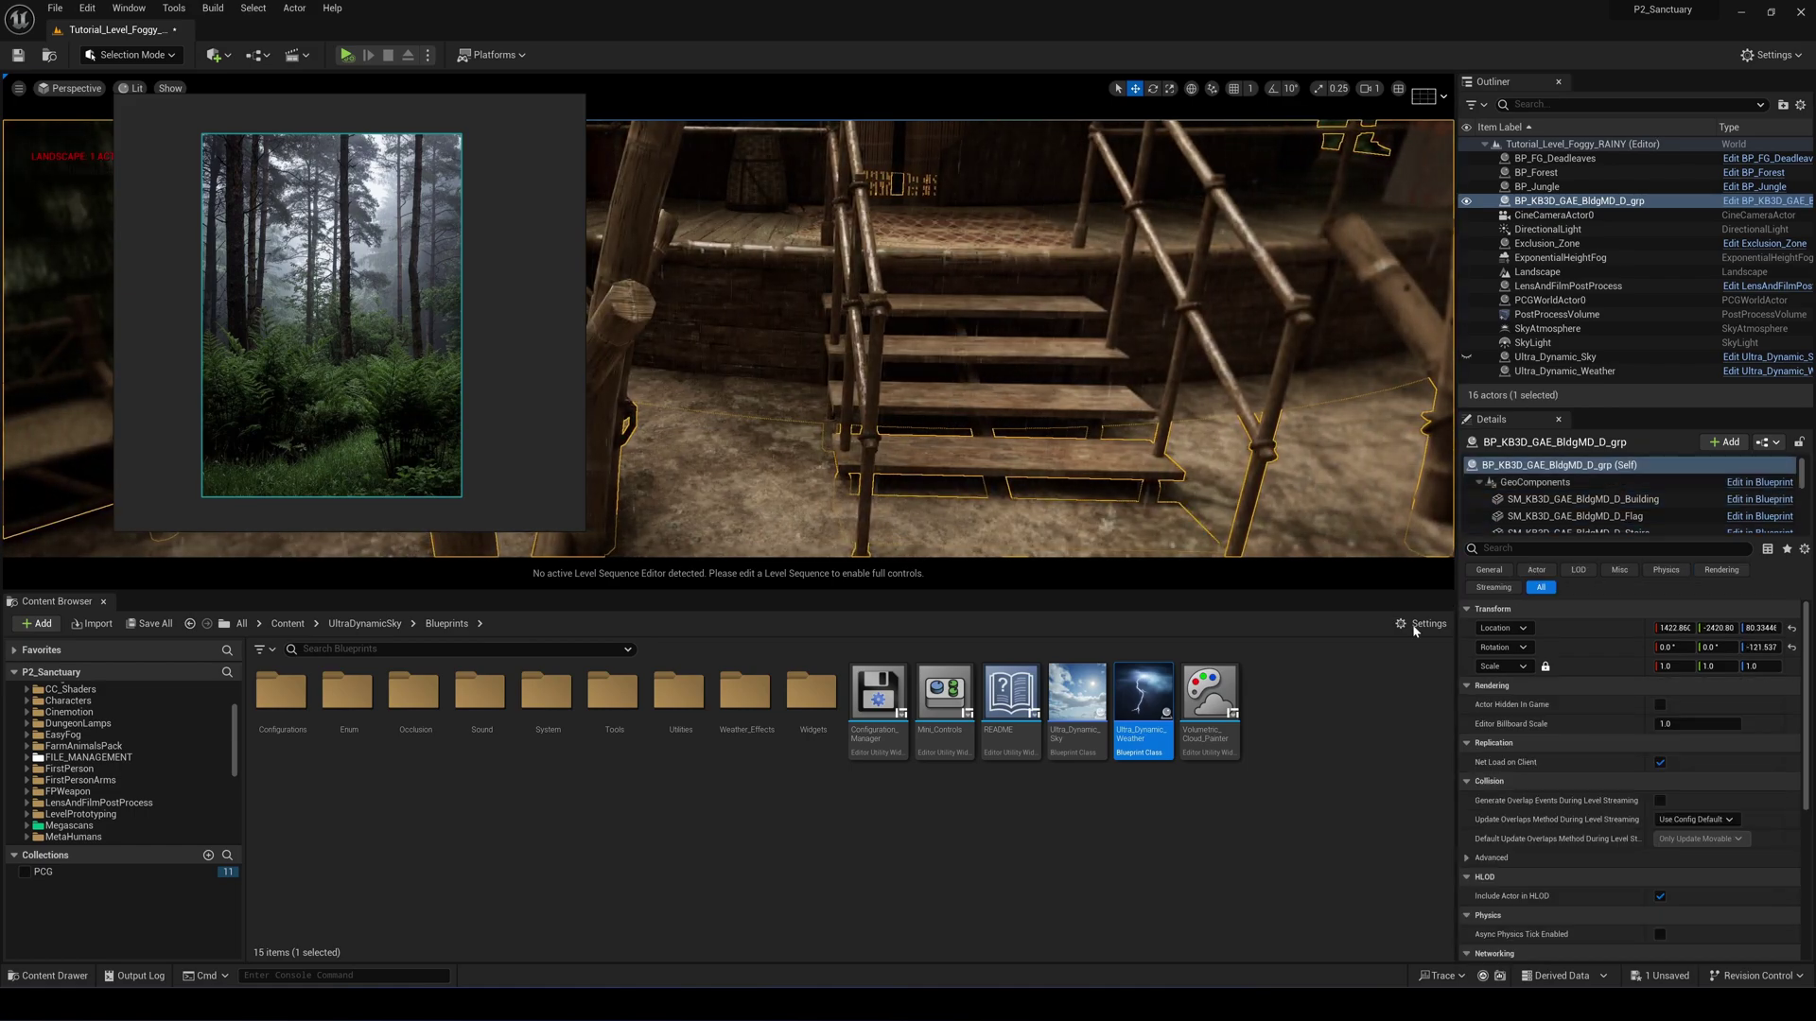
{"action": "left_click", "coordinate": [1212, 468]}
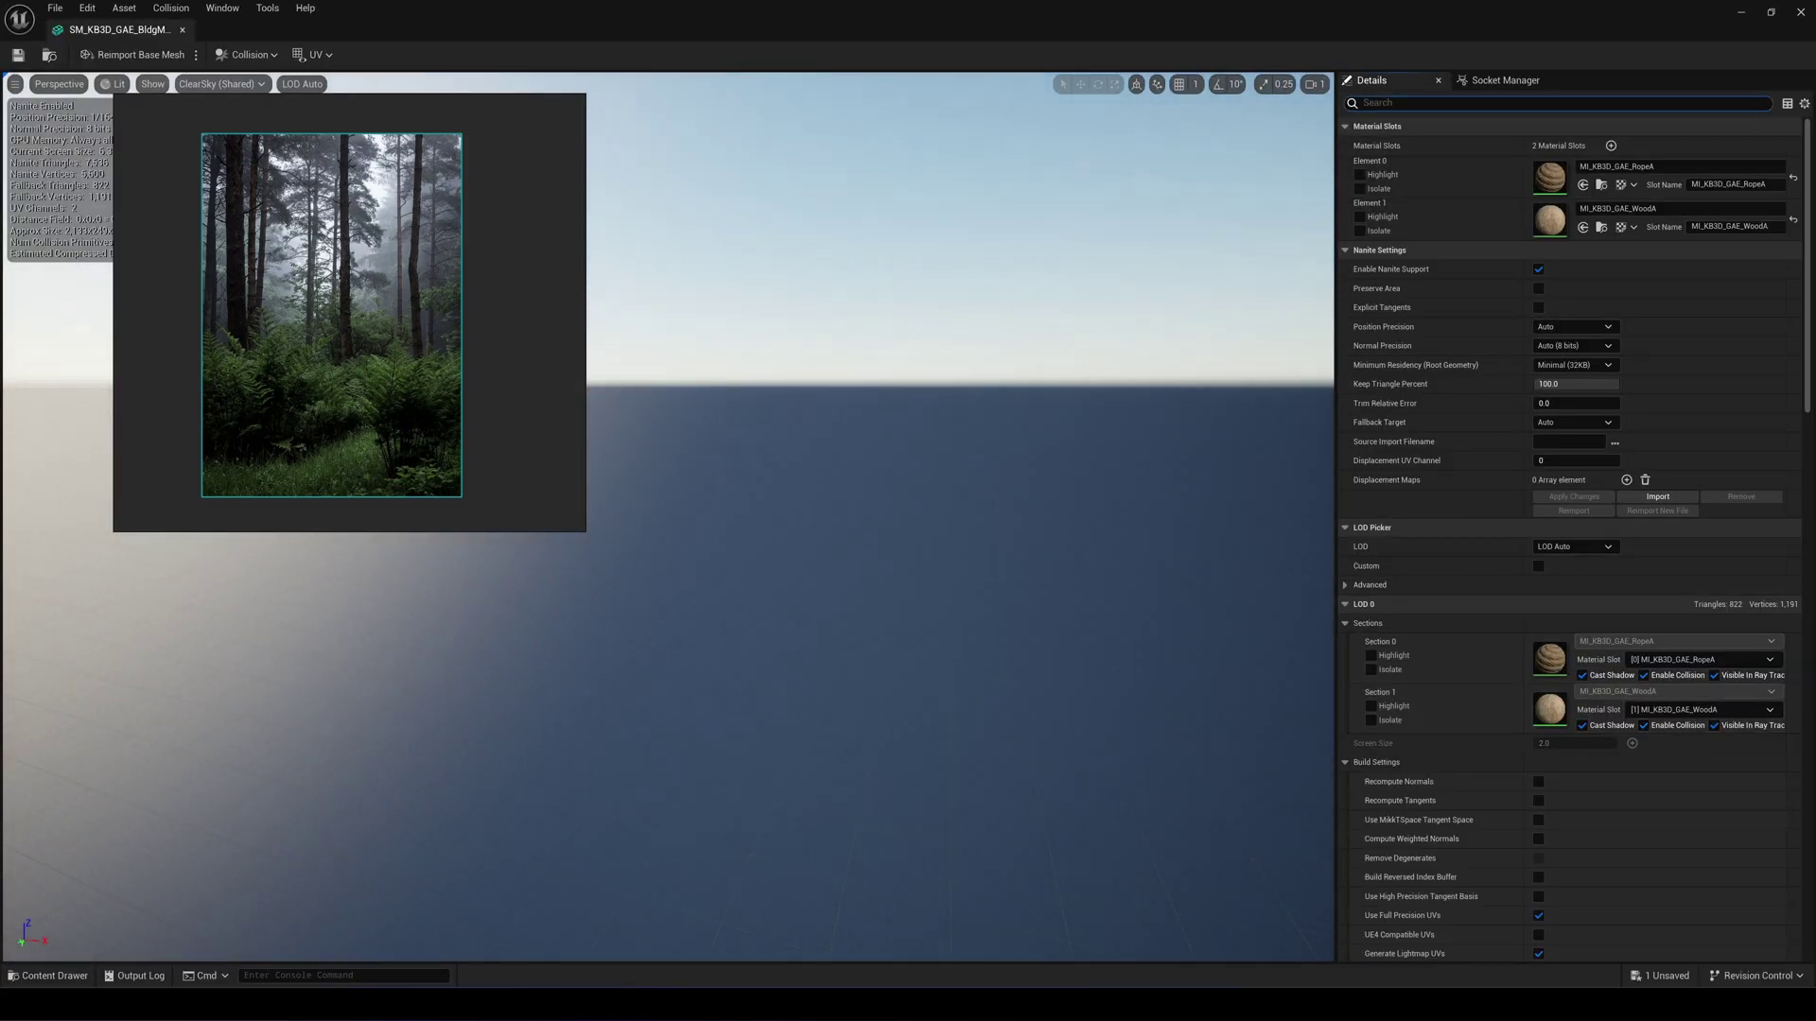
{"action": "type", "text": "coll"}
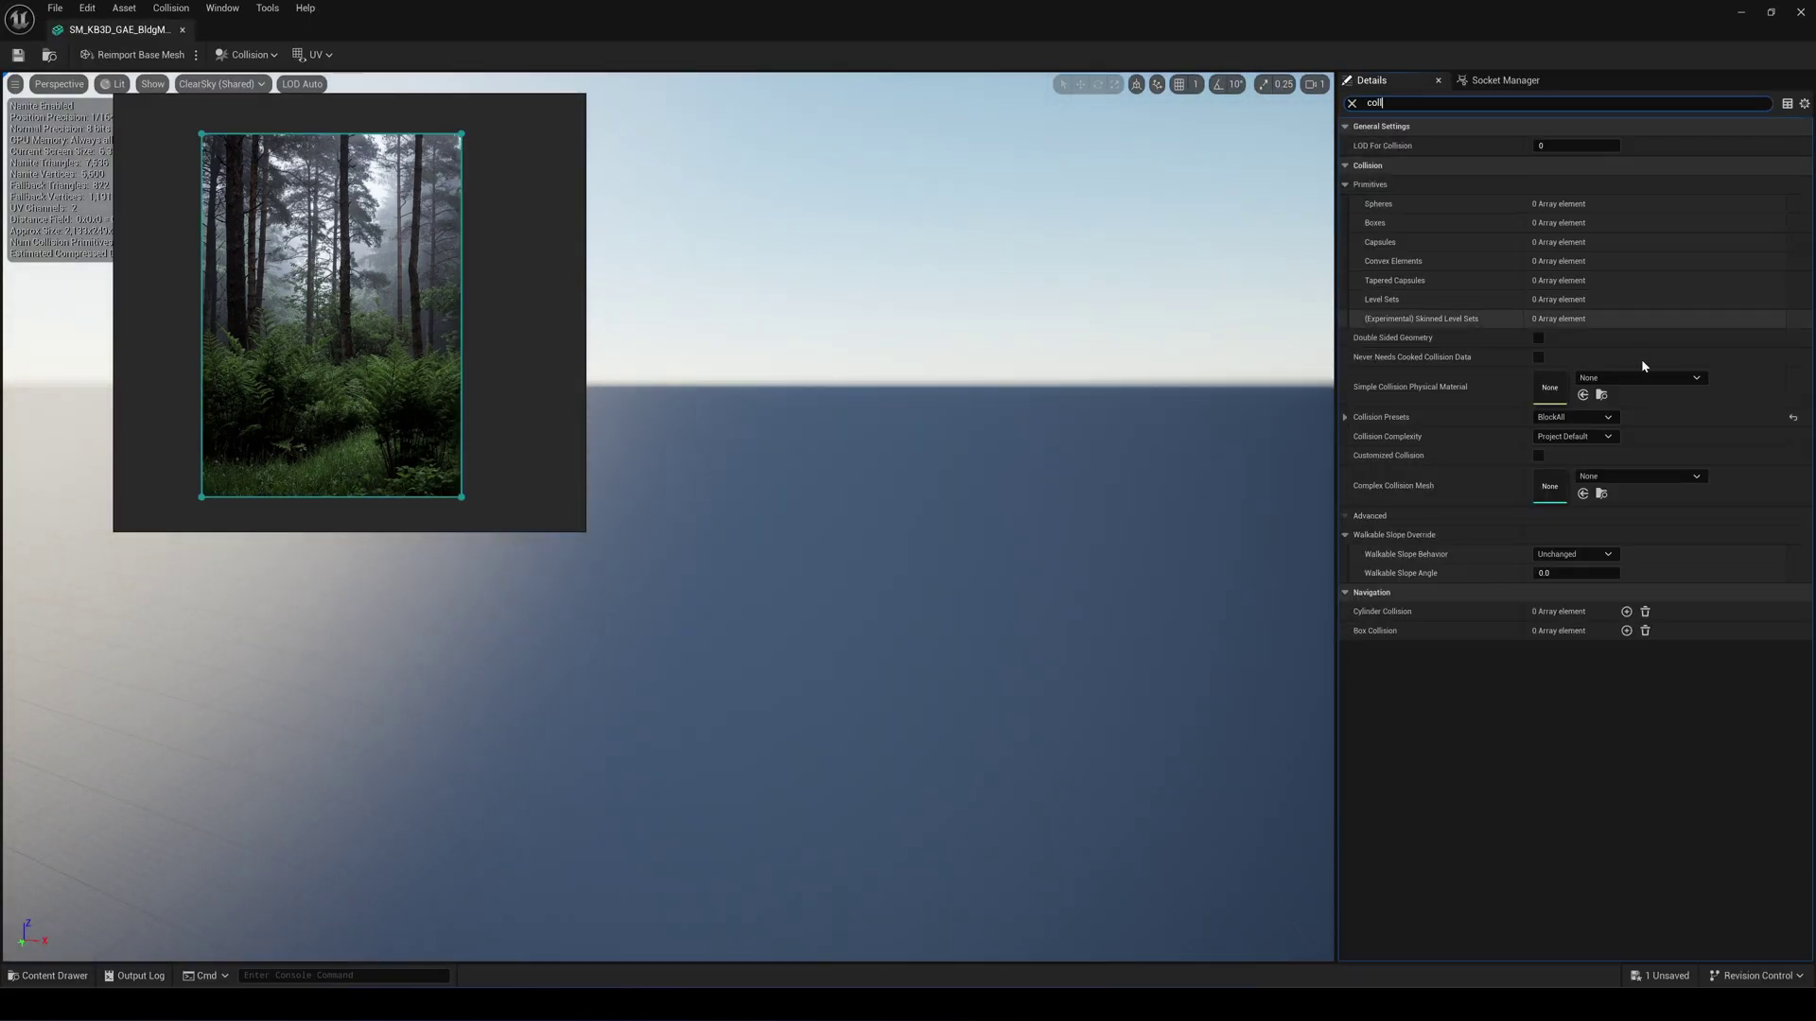
{"action": "left_click", "coordinate": [1587, 439]}
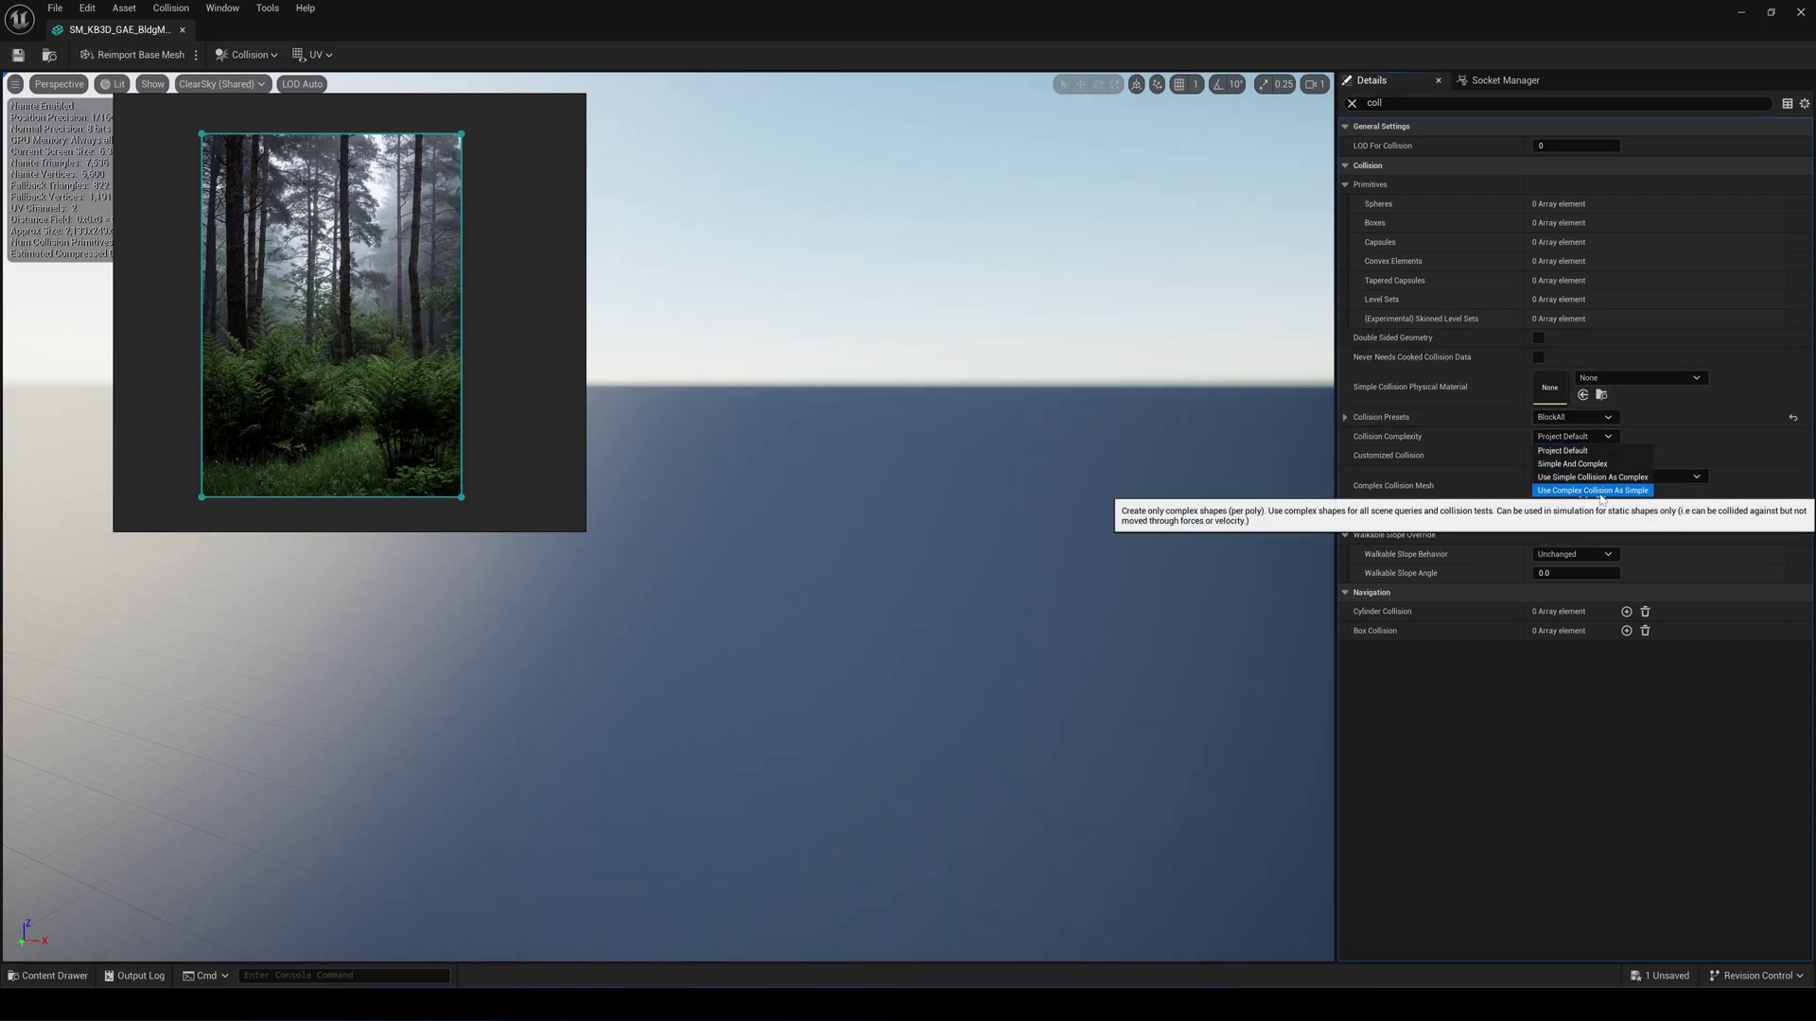
{"action": "left_click", "coordinate": [1594, 486]}
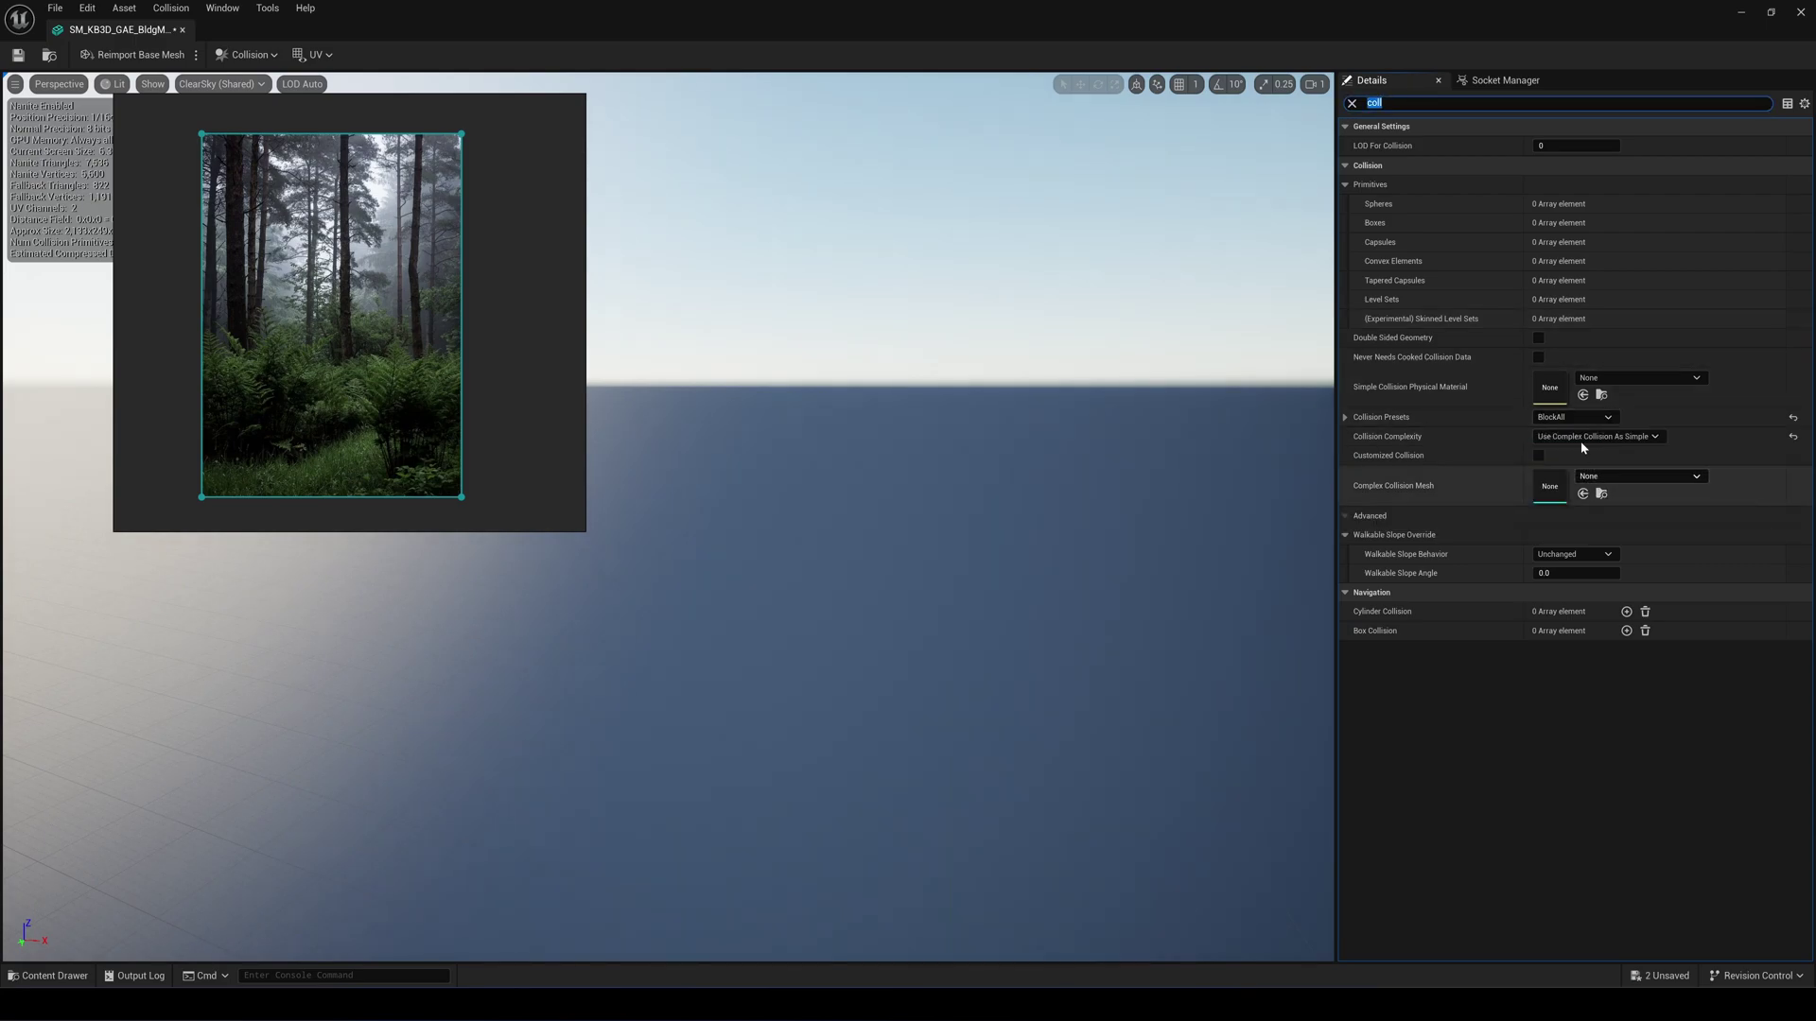
{"action": "left_click", "coordinate": [18, 54]}
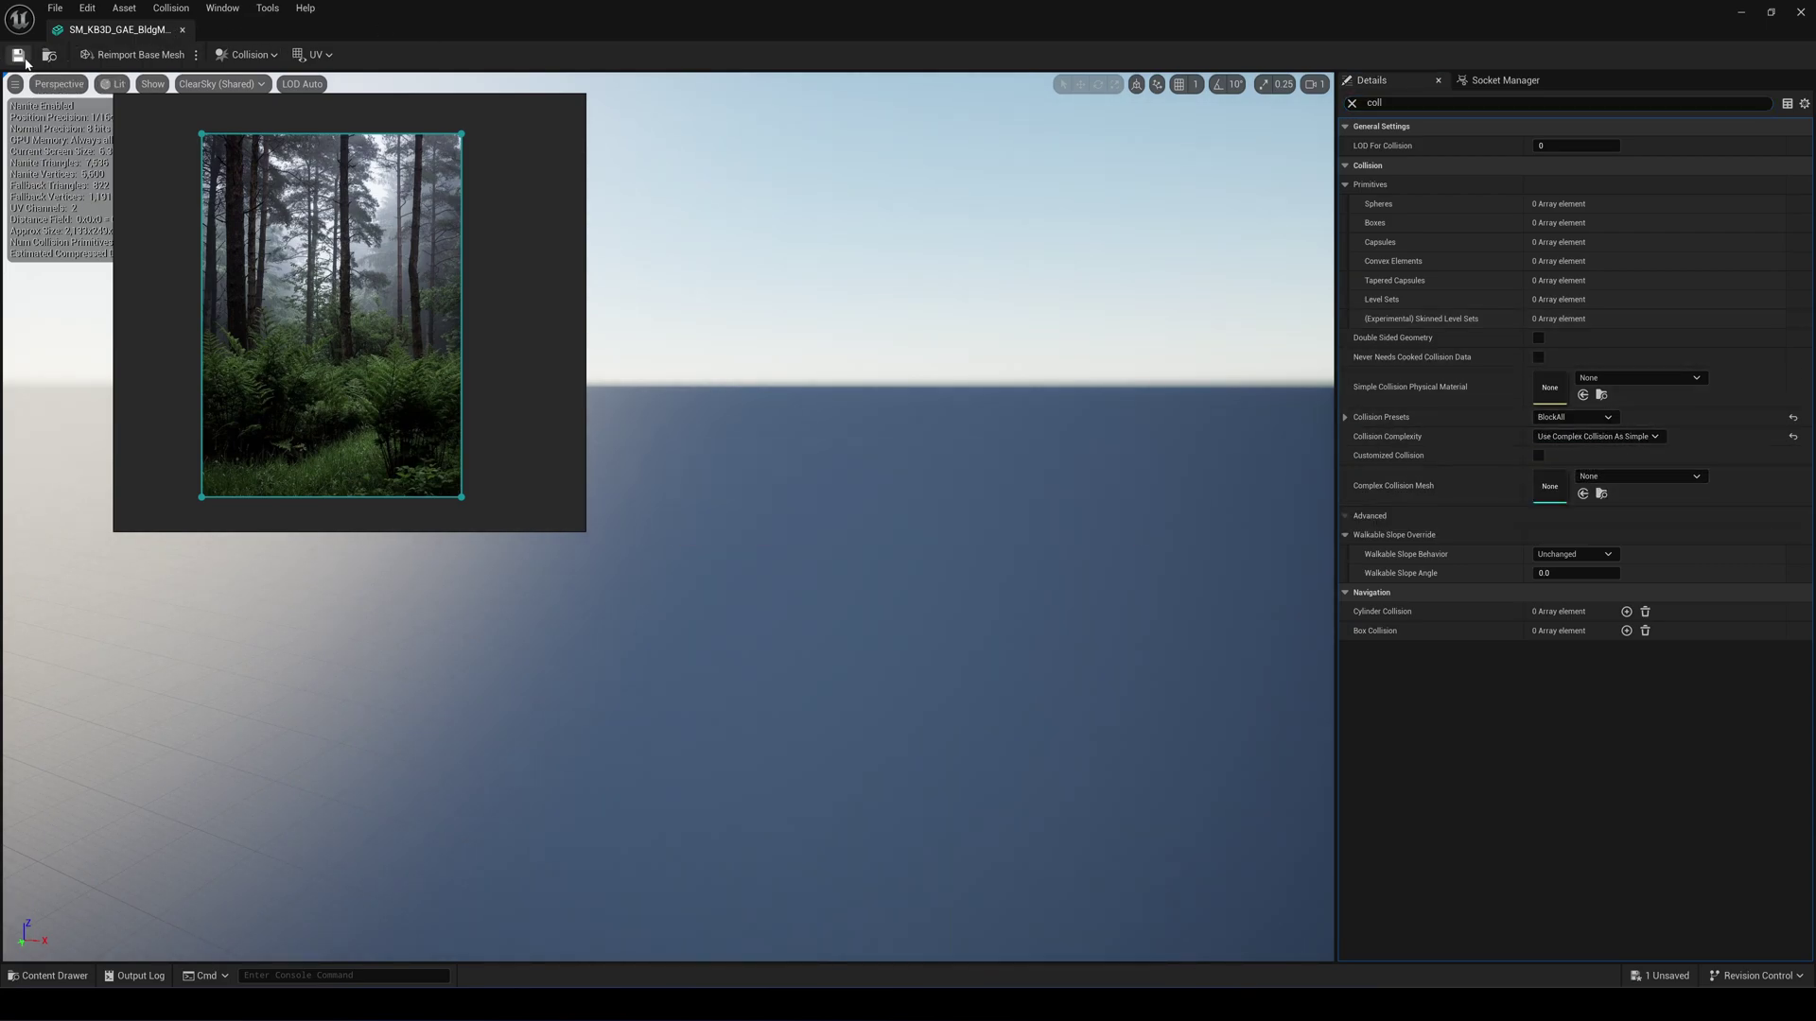
{"action": "left_click", "coordinate": [1801, 13]}
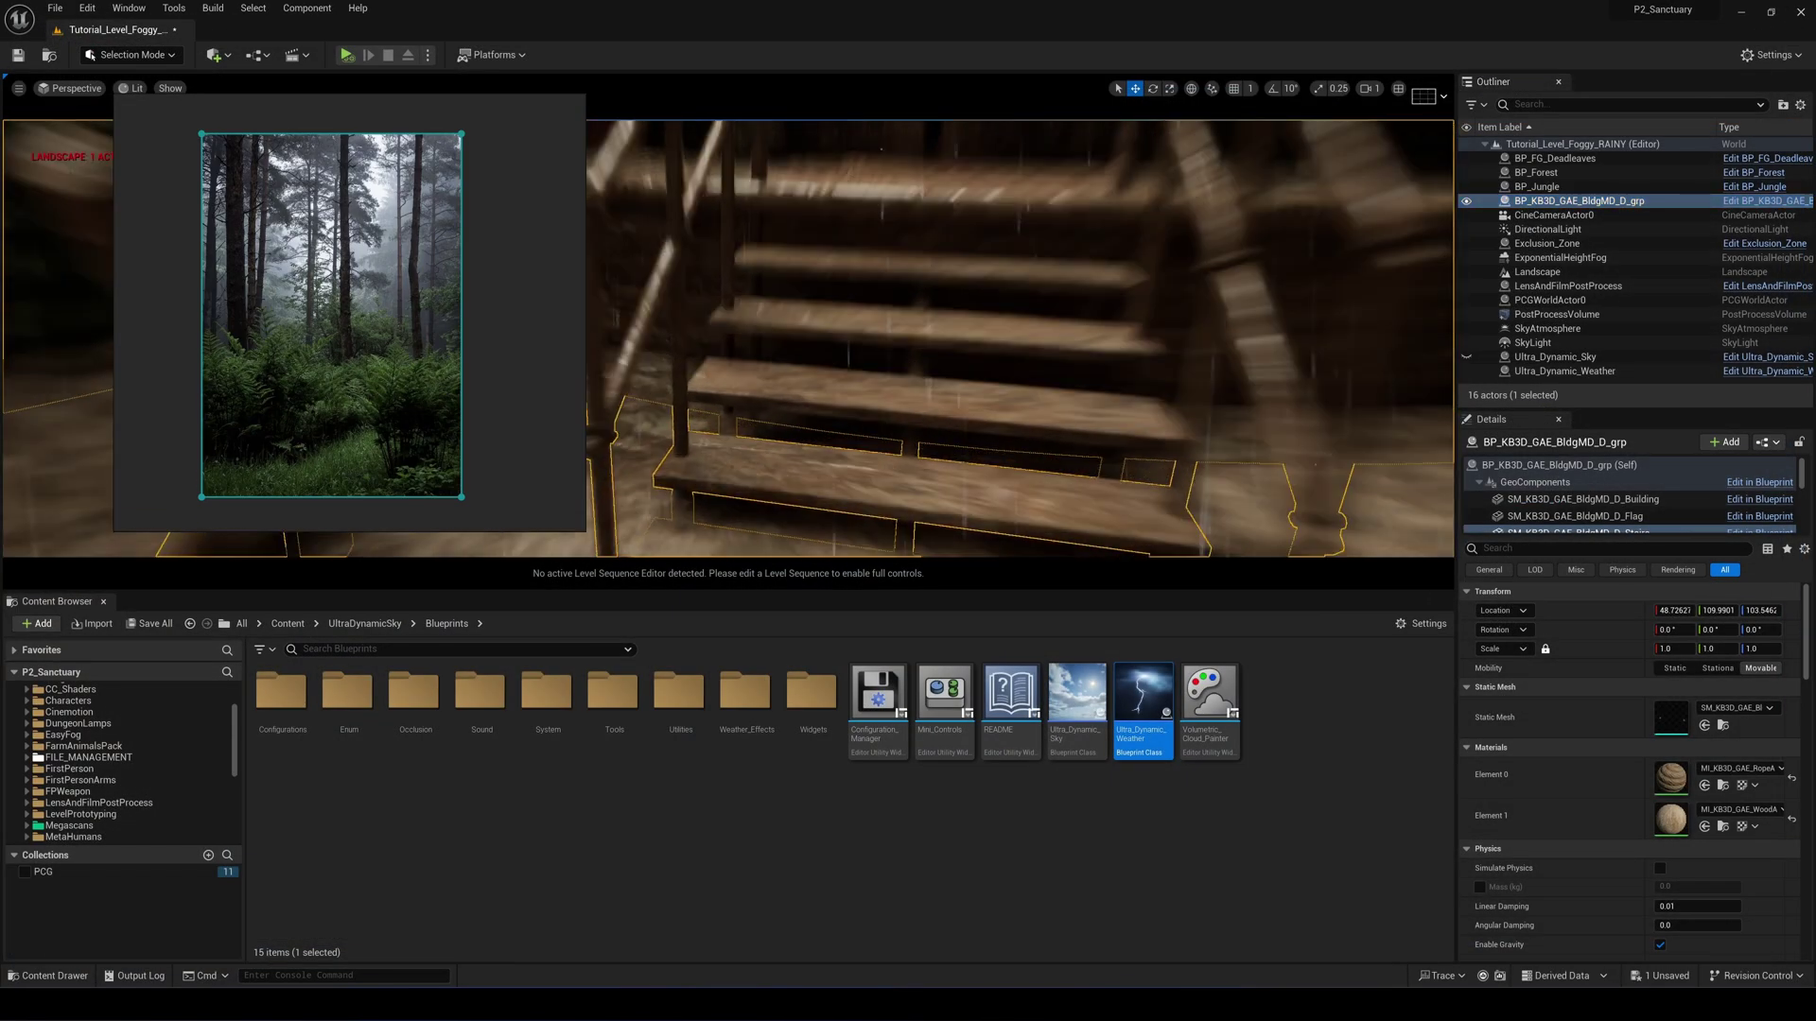
Find the Rain_Drip_Spline blueprint in UltraDynamicSky's Weather_Effects blueprint folder and select it.
{"action": "key", "text": "w"}
{"action": "mouse_move", "coordinate": [946, 340]}
{"action": "right_mouse_down"}
{"action": "mouse_move", "coordinate": [949, 382]}
{"action": "mouse_move", "coordinate": [964, 350]}
{"action": "right_mouse_up"}
{"action": "key", "text": "s"}
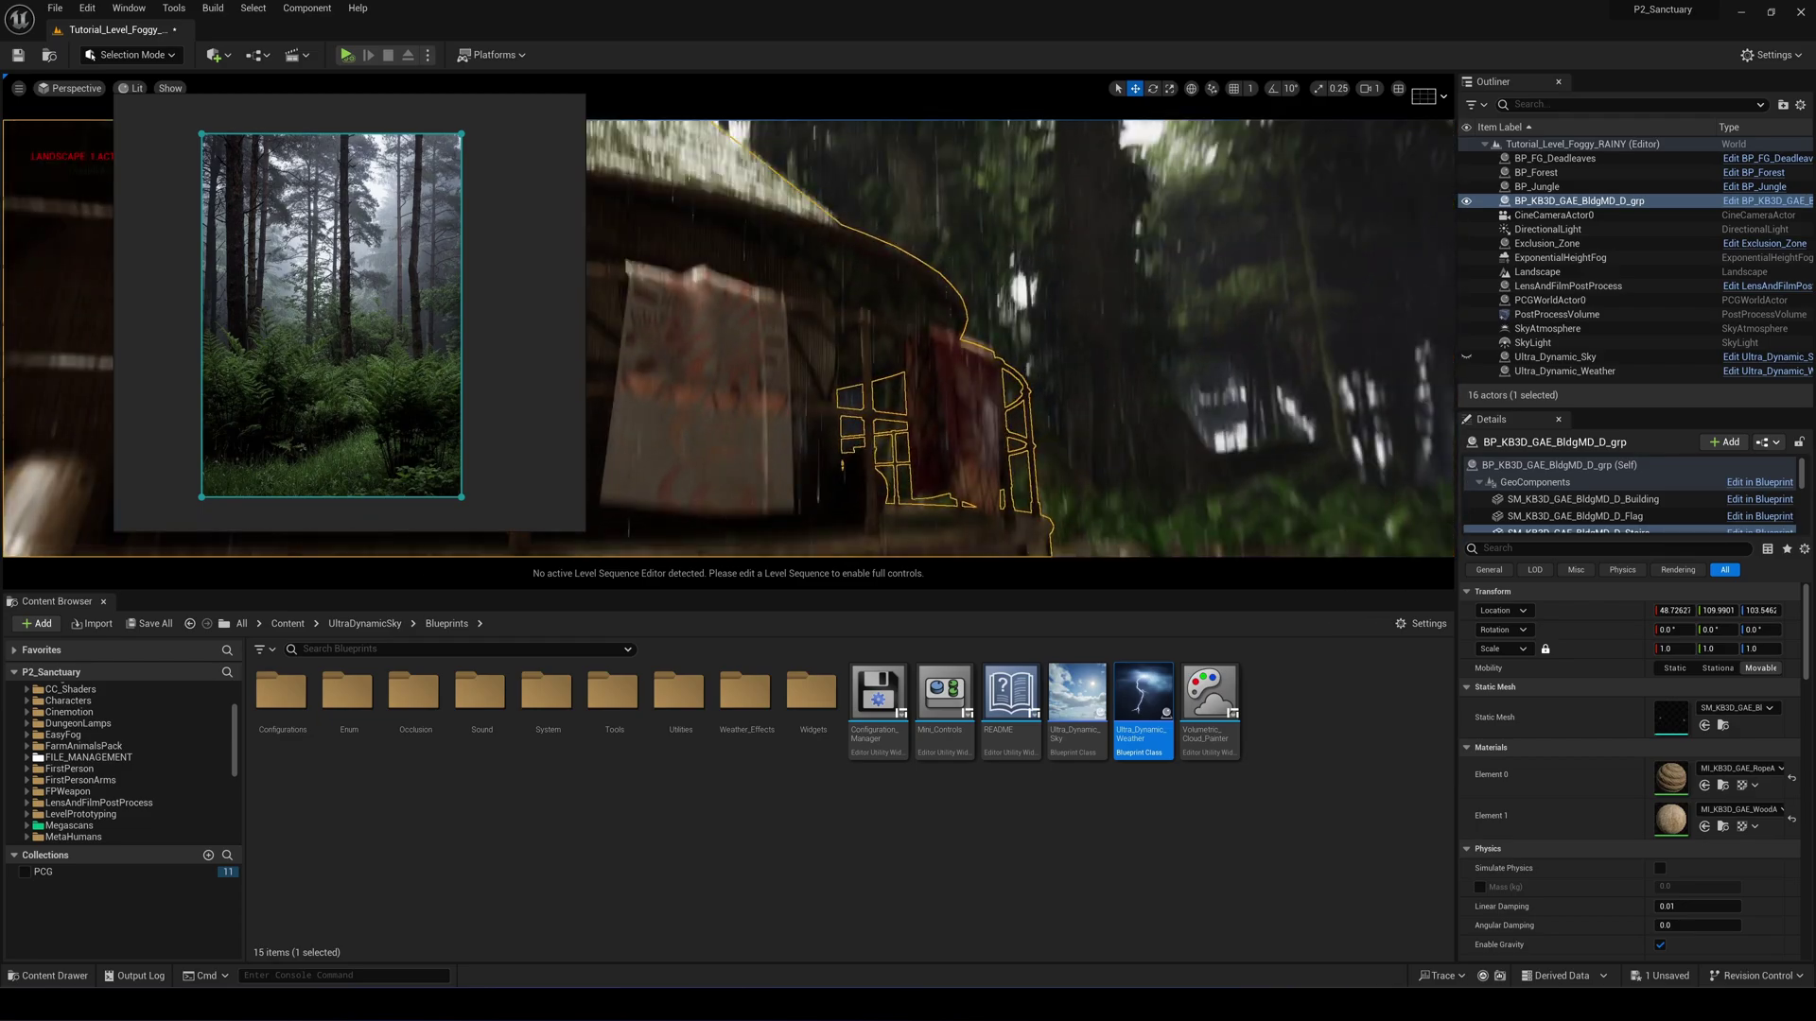
{"action": "mouse_move", "coordinate": [679, 300]}
{"action": "right_mouse_down"}
{"action": "mouse_move", "coordinate": [679, 255]}
{"action": "mouse_move", "coordinate": [679, 301]}
{"action": "right_mouse_up"}
{"action": "key", "text": "s"}
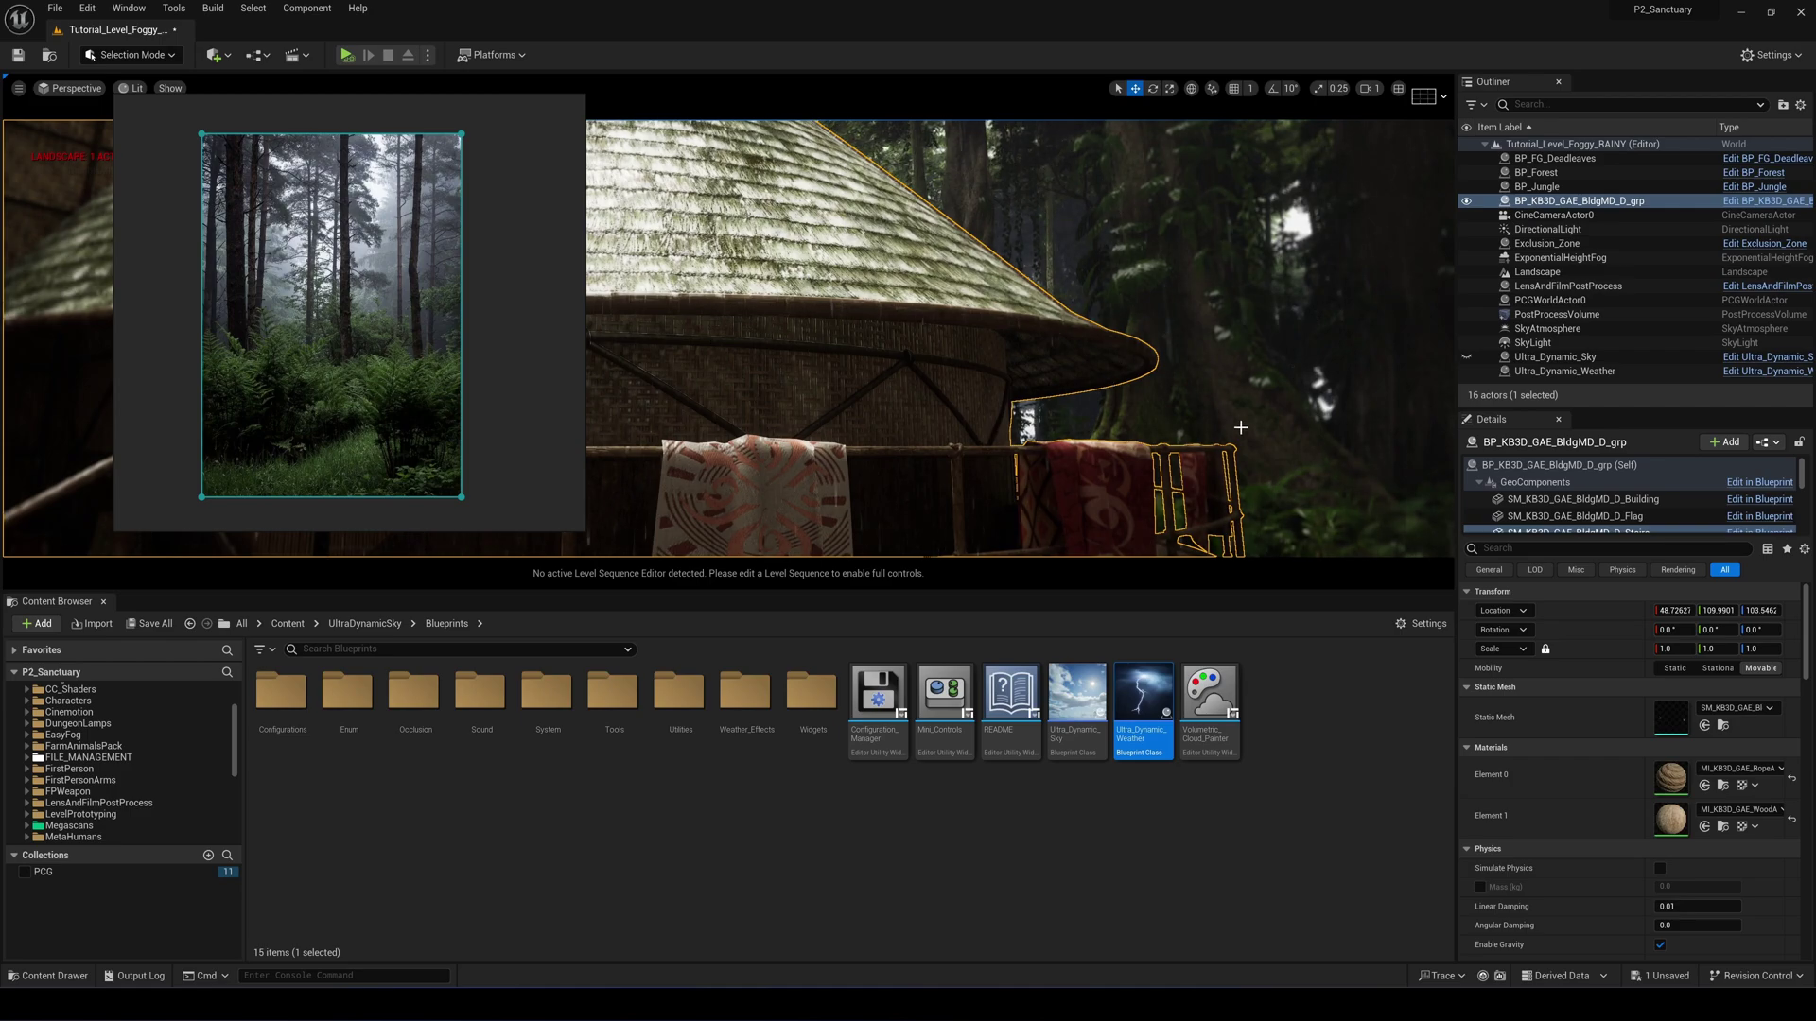
{"action": "scroll", "coordinate": [74, 776], "scroll_direction": "down", "scroll_amount": 8}
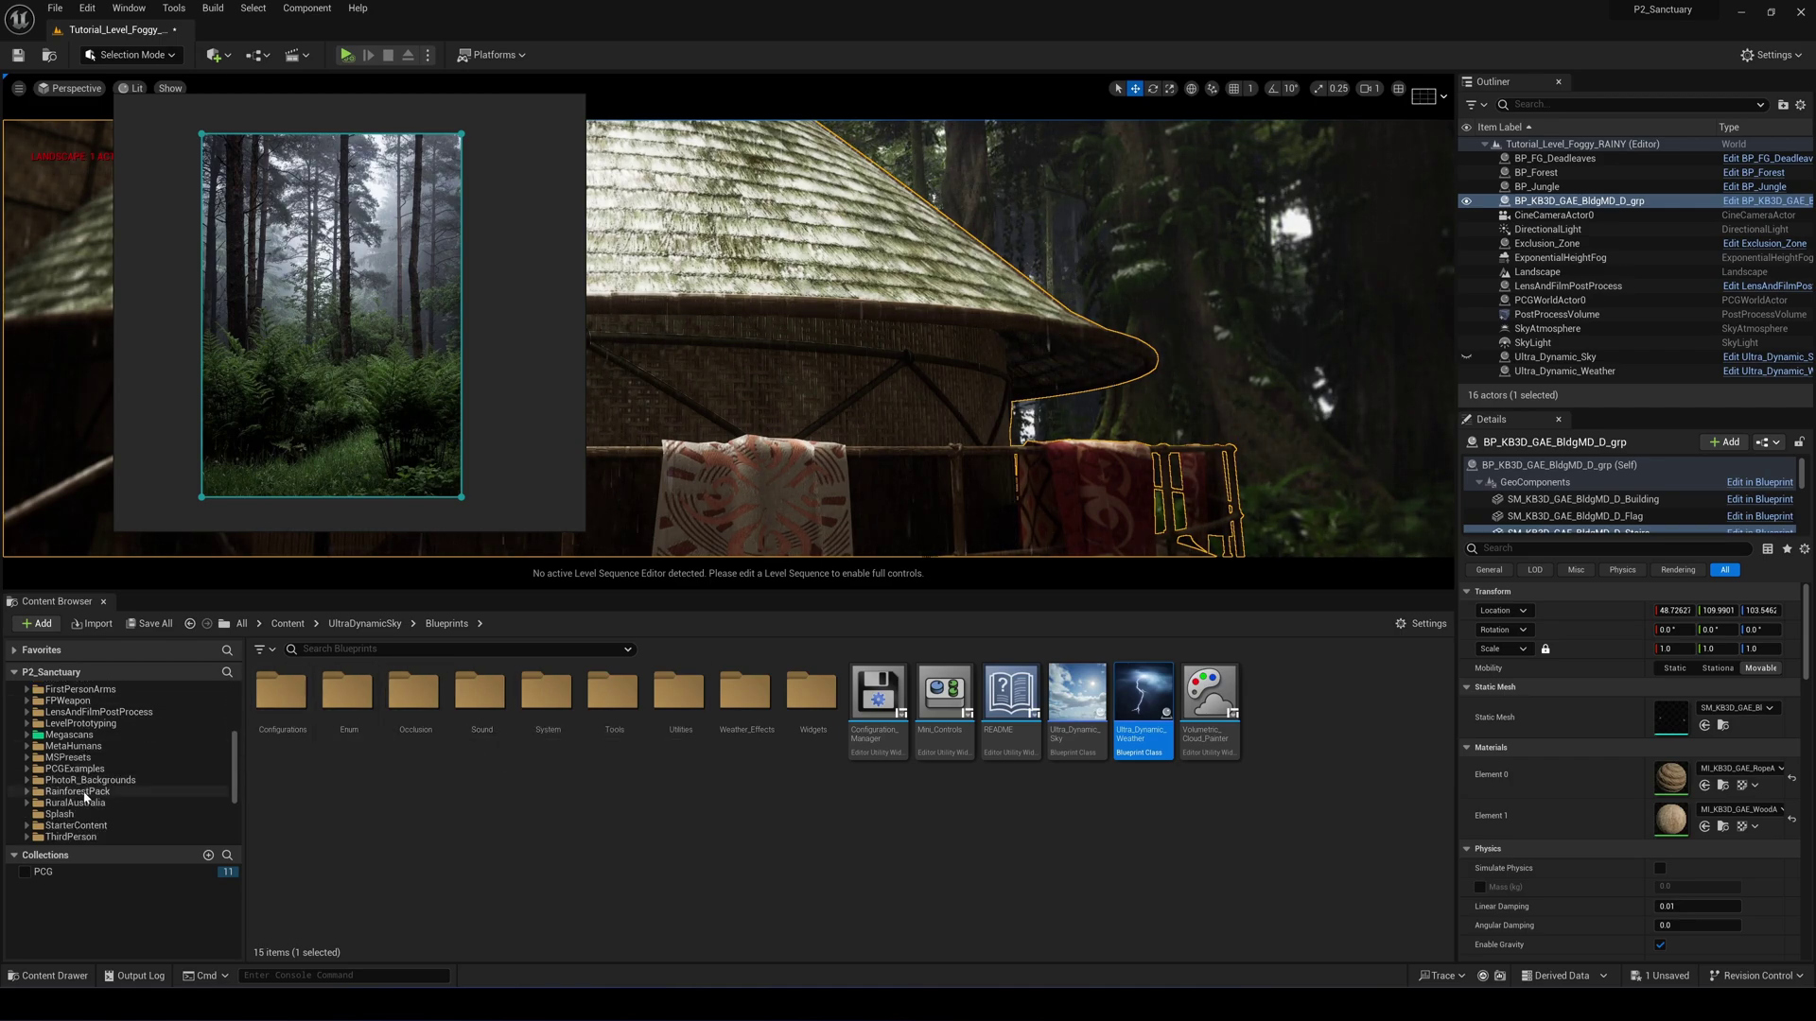
{"action": "left_click", "coordinate": [75, 735]}
{"action": "double_click", "coordinate": [745, 695]}
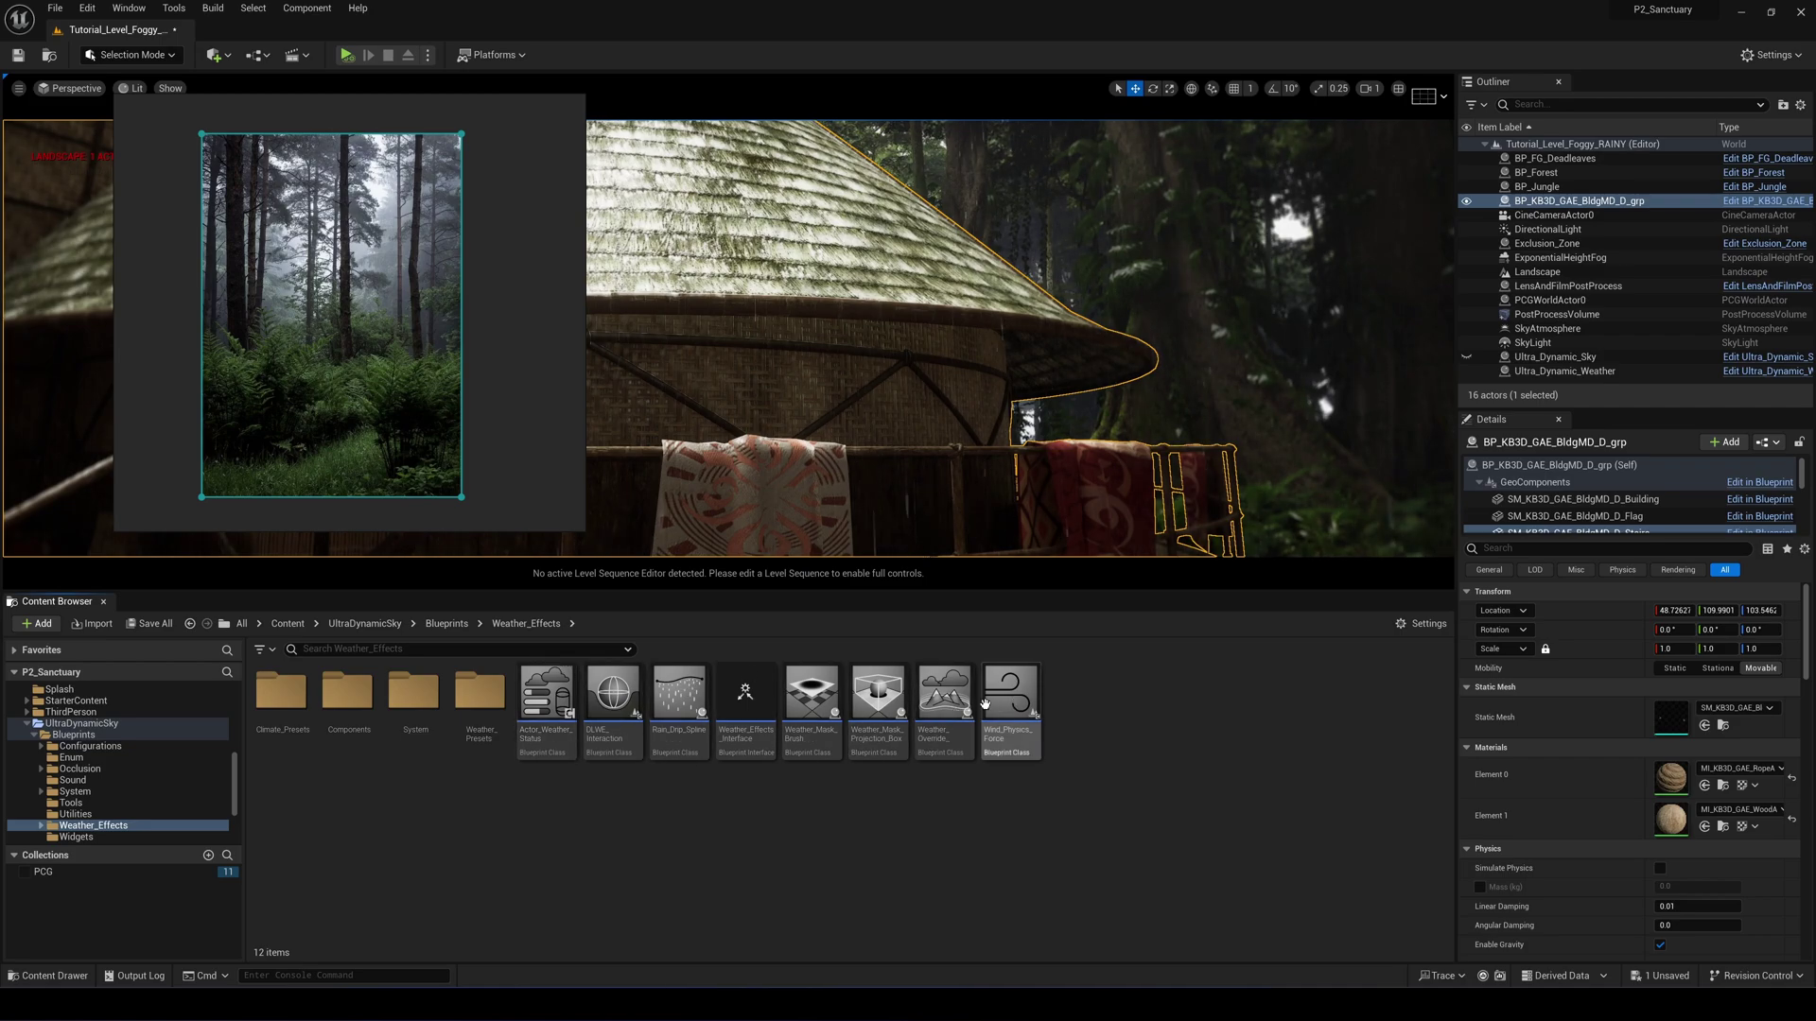
{"action": "left_click", "coordinate": [680, 695]}
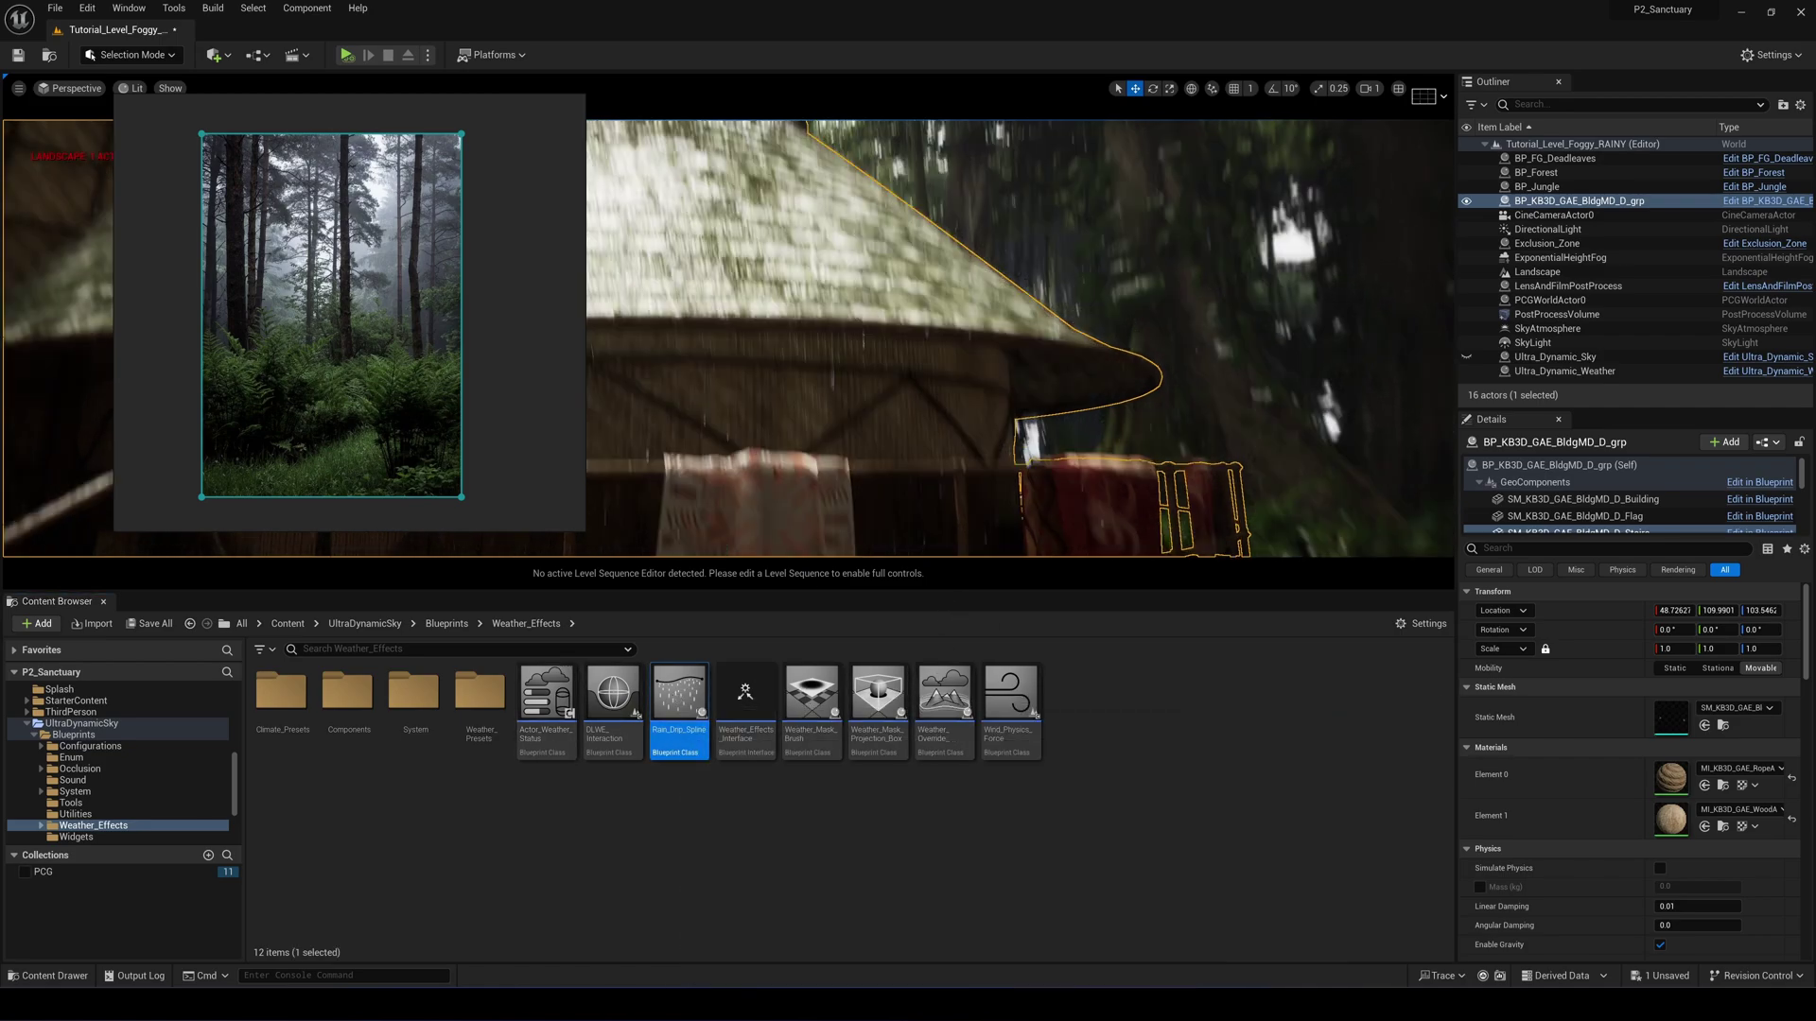
Place a Rain_Drip_Spline above the hut's railing and raise it to the roof edge, at a height of about 342.
{"action": "right_click_drag", "start_coordinate": [946, 340], "coordinate": [936, 440]}
{"action": "left_click_drag", "start_coordinate": [674, 670], "coordinate": [714, 458]}
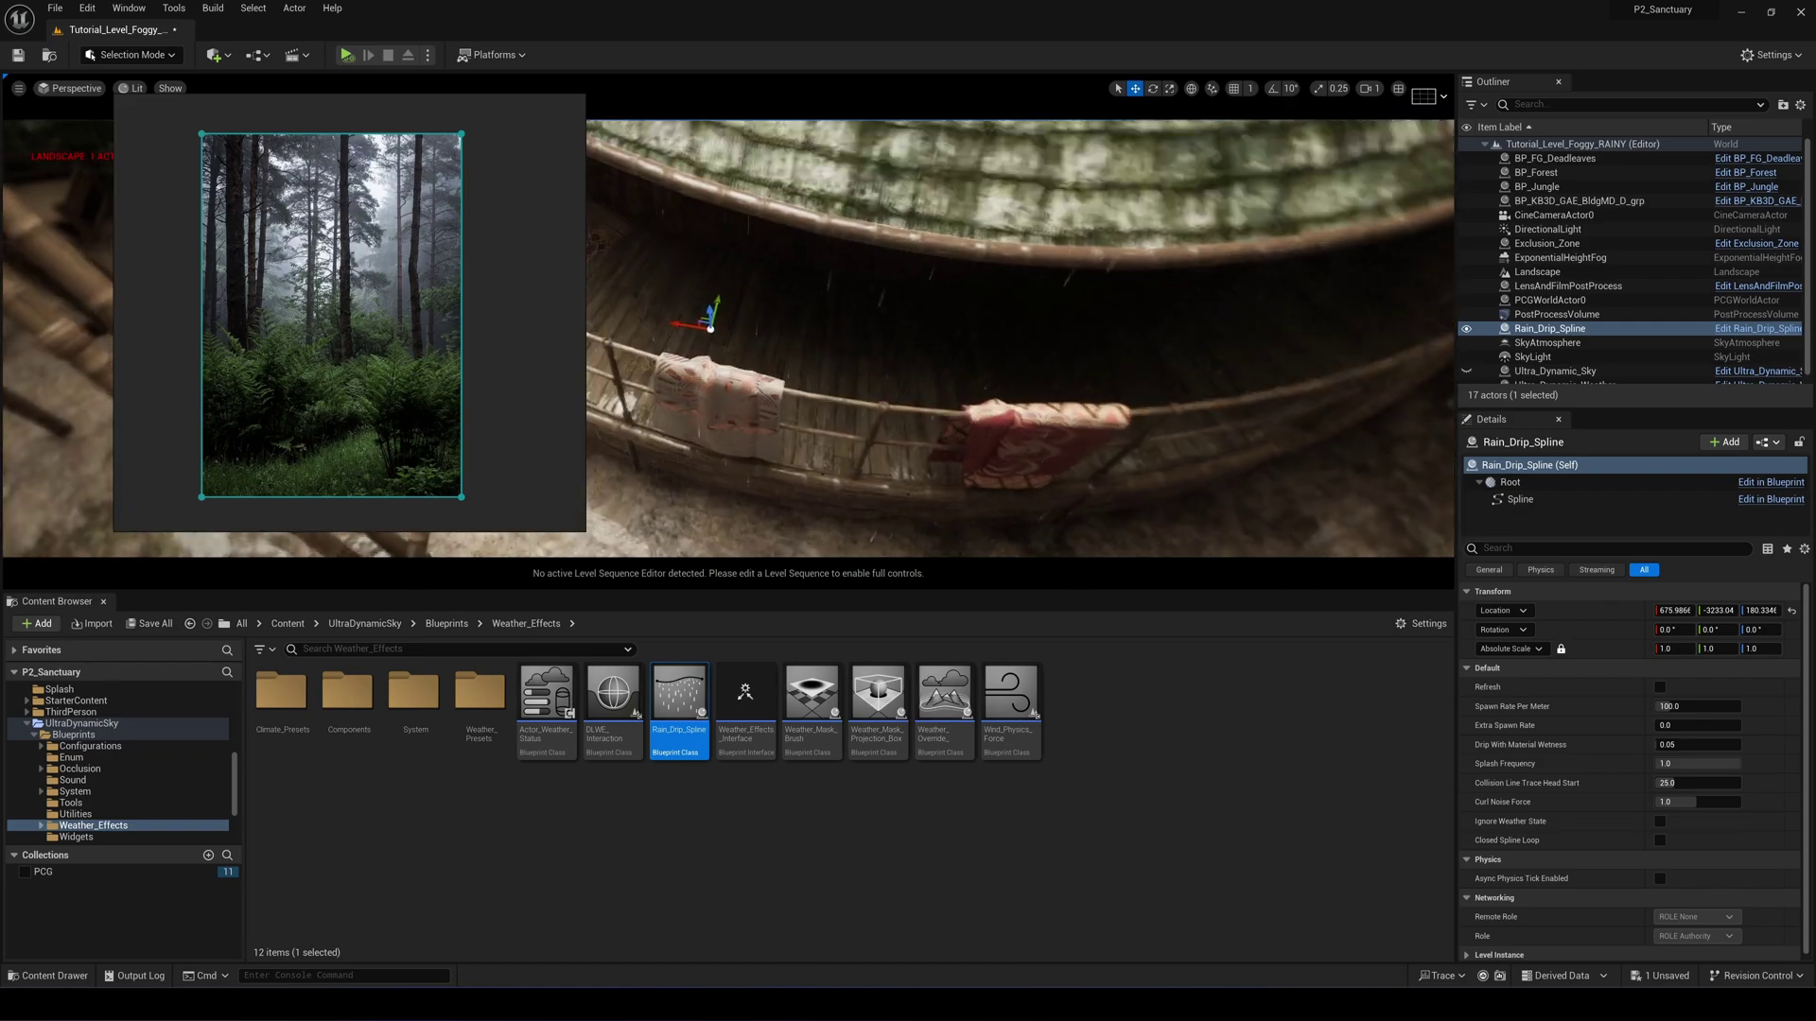
{"action": "right_click_drag", "start_coordinate": [714, 458], "coordinate": [705, 402]}
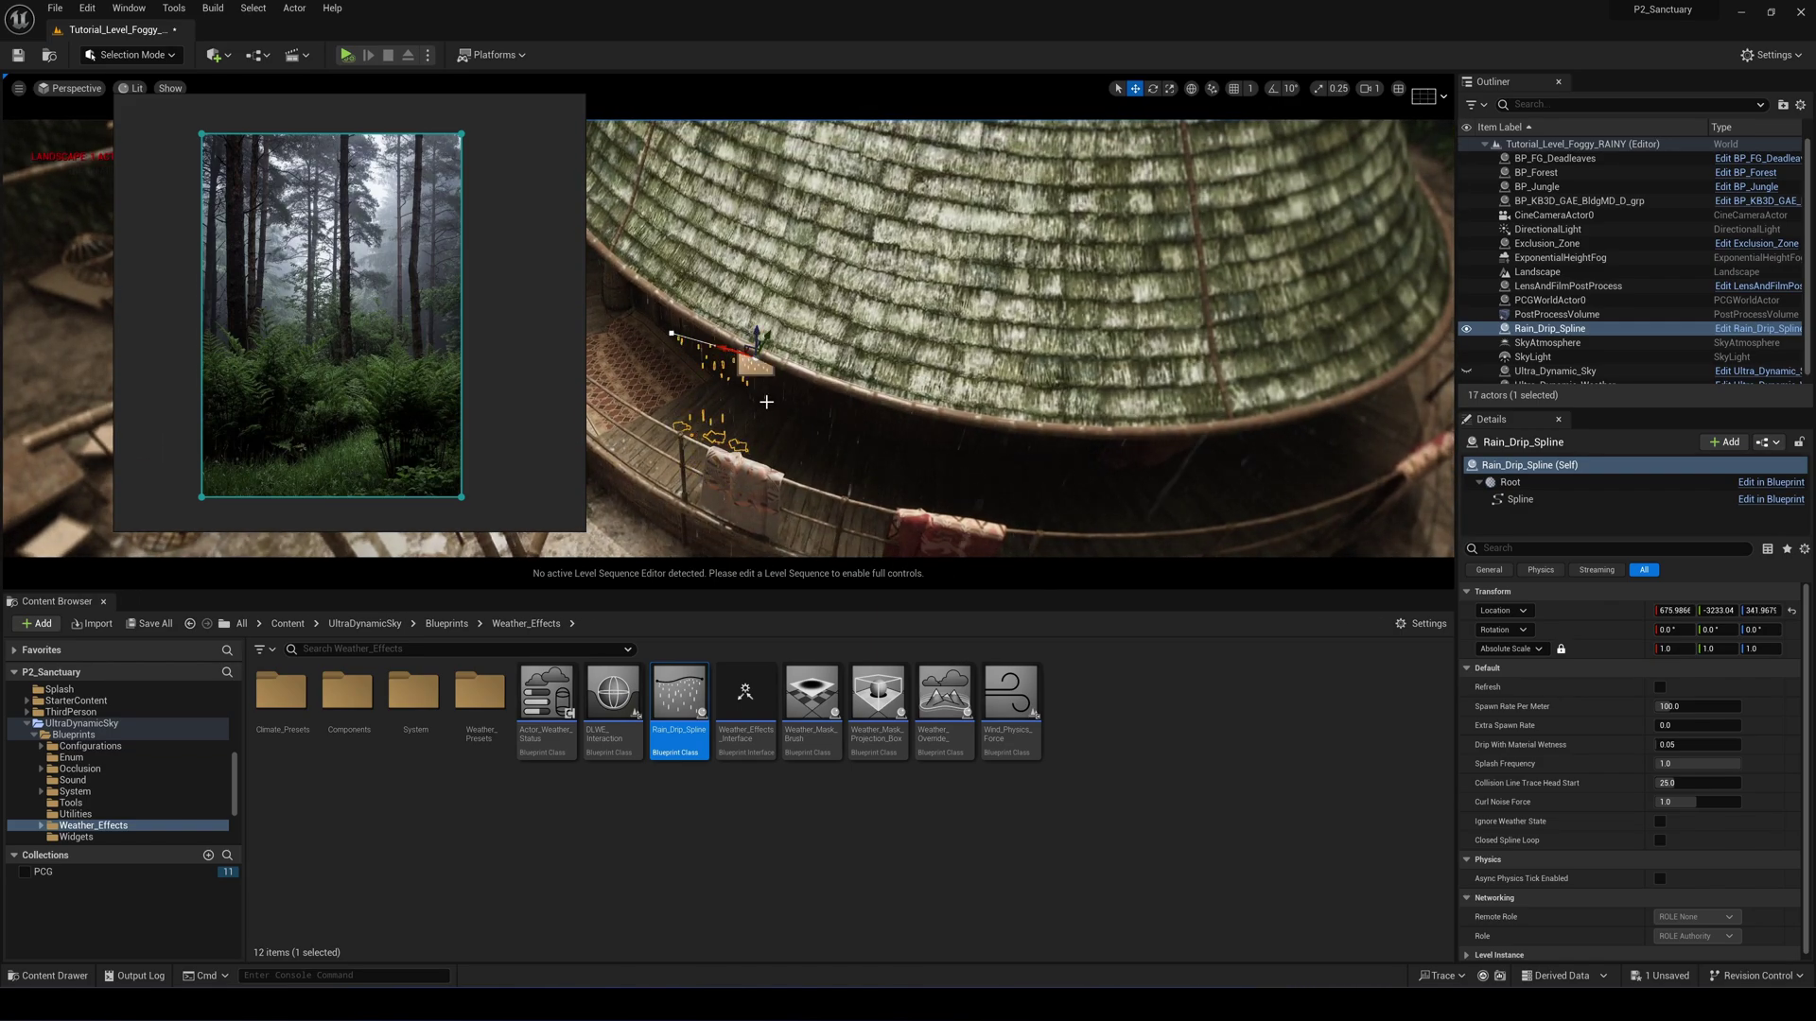
{"action": "right_click_drag", "start_coordinate": [756, 355], "coordinate": [660, 374]}
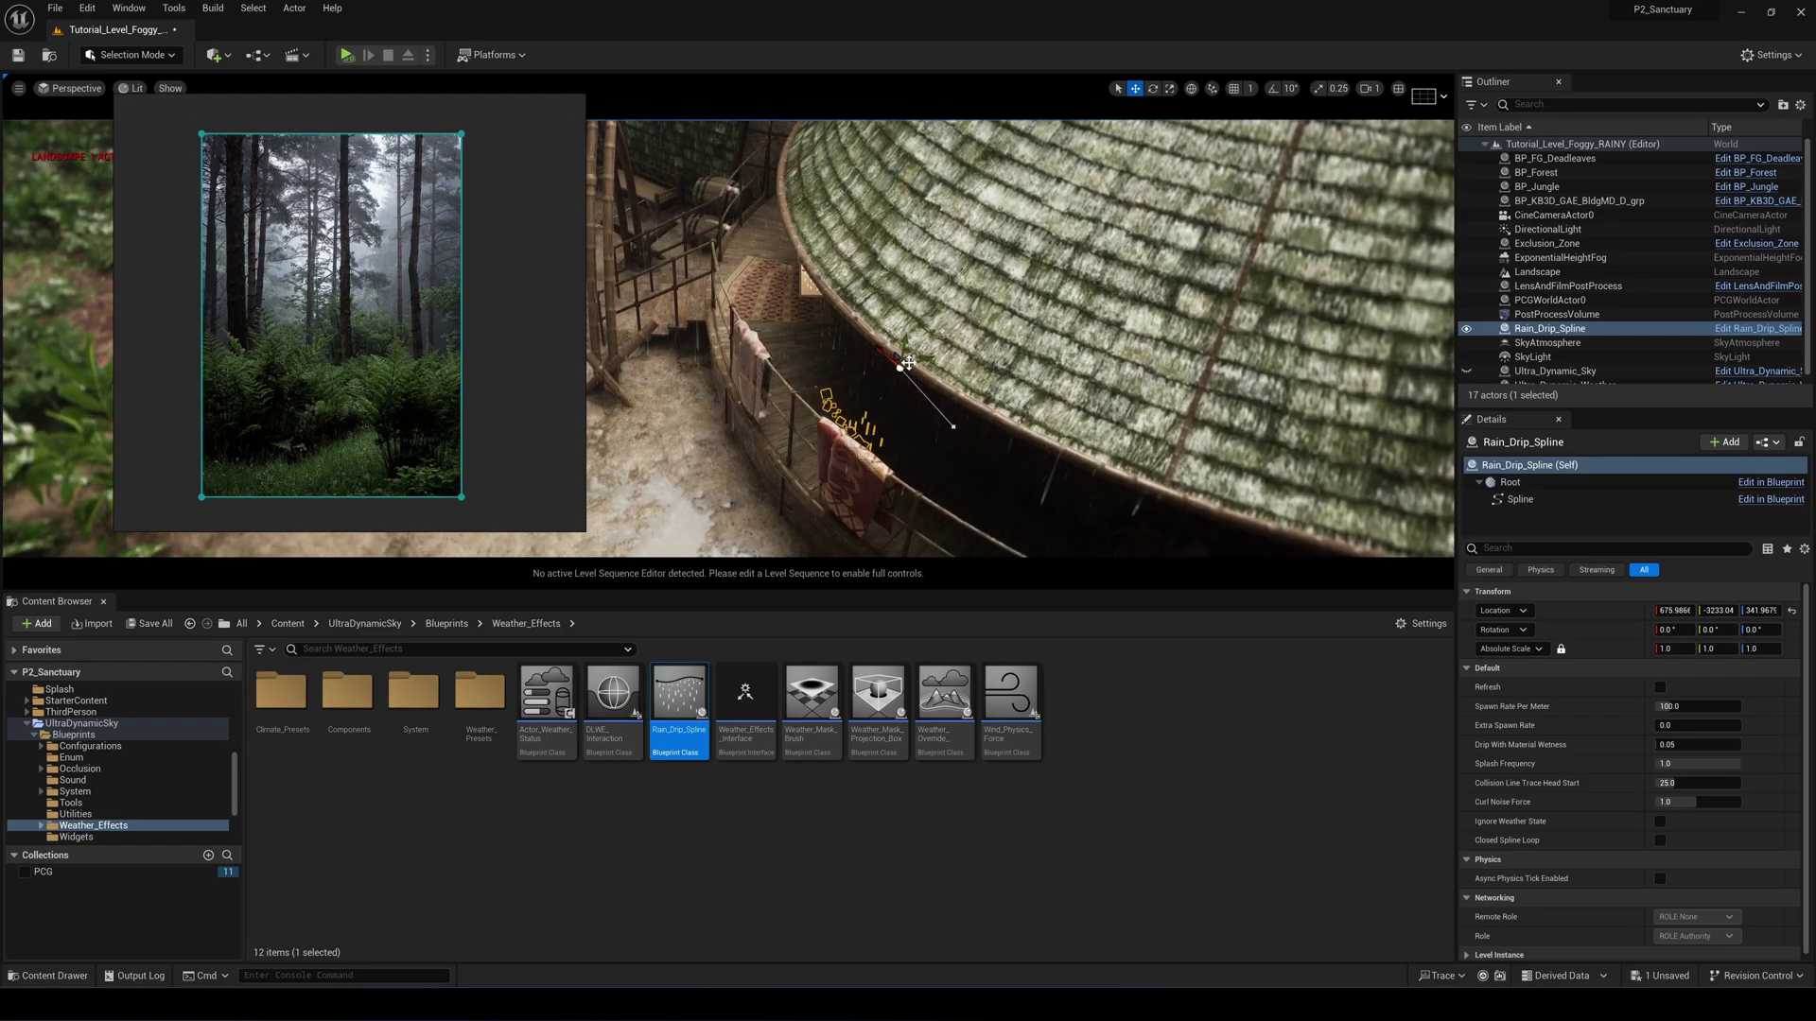
Extend the Rain_Drip_Spline by duplicating its end point further along the hut's curved roof edge, and adjust the new point against the rim.
{"action": "left_click_drag", "start_coordinate": [893, 356], "coordinate": [1198, 514], "text": "alt"}
{"action": "right_click_drag", "start_coordinate": [1189, 512], "coordinate": [1097, 506]}
{"action": "left_click_drag", "start_coordinate": [805, 409], "coordinate": [952, 407]}
{"action": "right_click_drag", "start_coordinate": [952, 407], "coordinate": [1121, 431]}
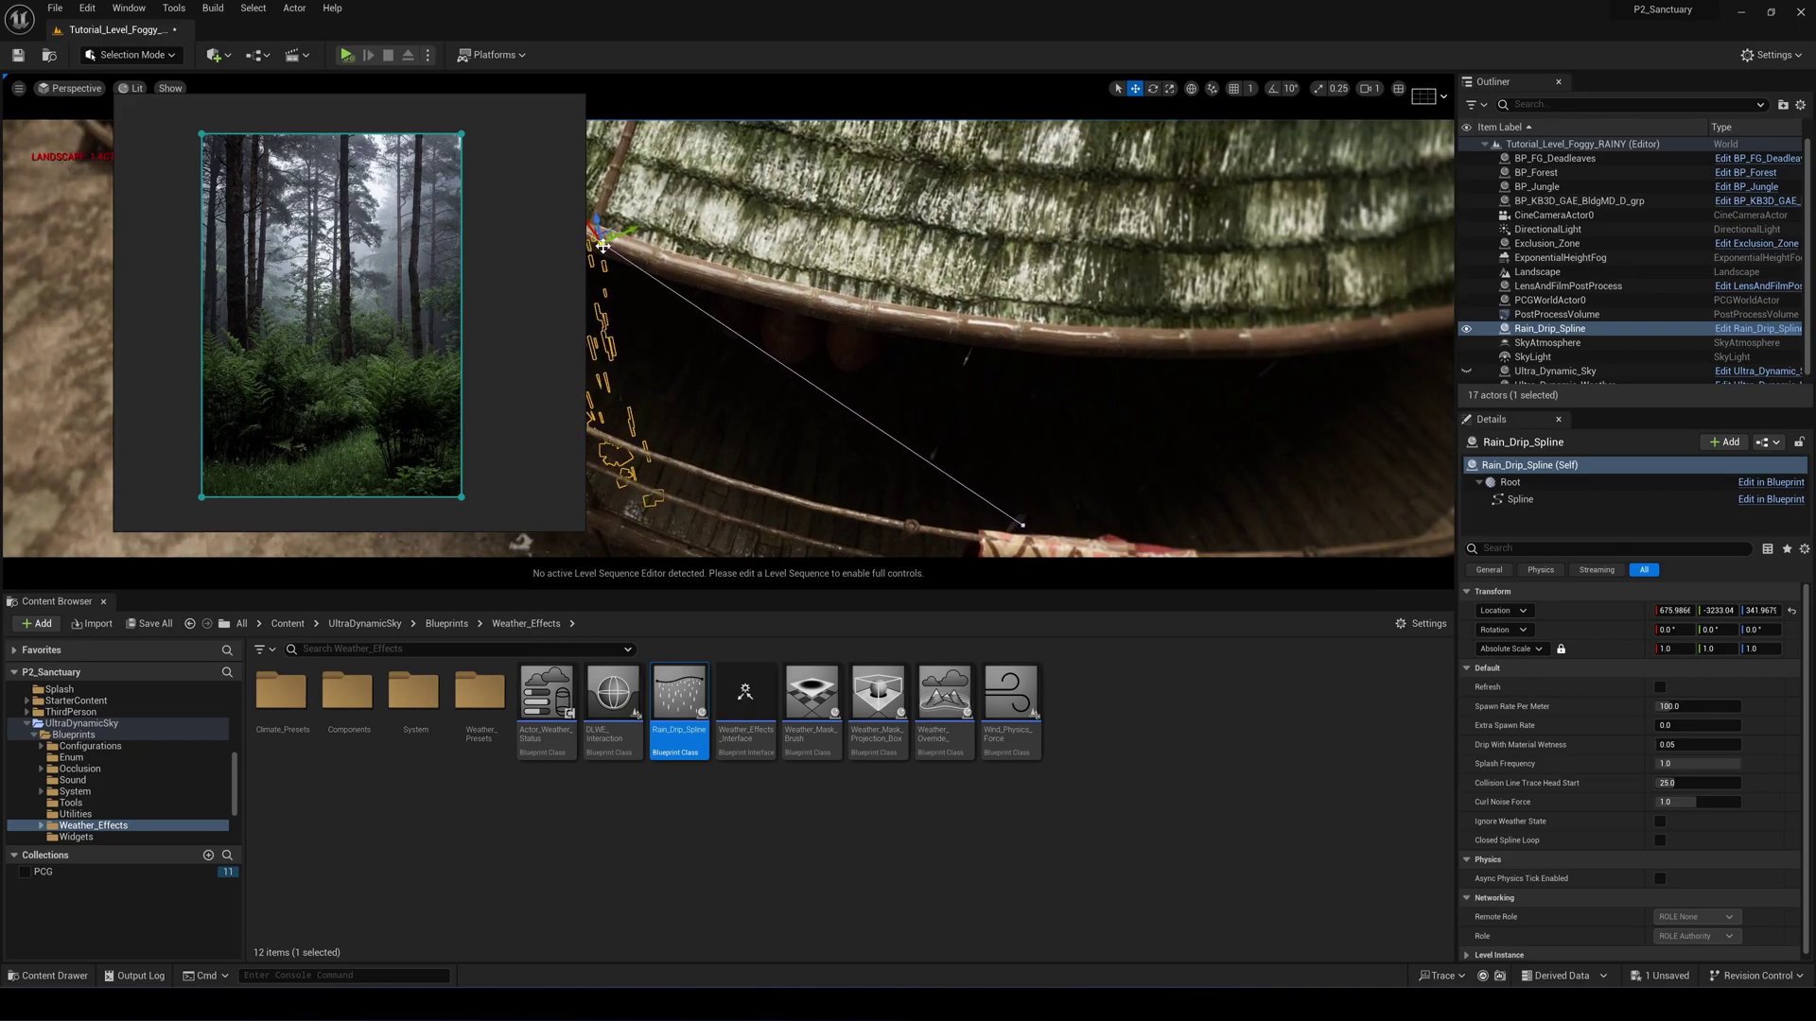
{"action": "left_click_drag", "start_coordinate": [602, 243], "coordinate": [1204, 342], "text": "alt"}
{"action": "right_click_drag", "start_coordinate": [1204, 341], "coordinate": [1324, 341]}
{"action": "right_click_drag", "start_coordinate": [950, 328], "coordinate": [951, 329]}
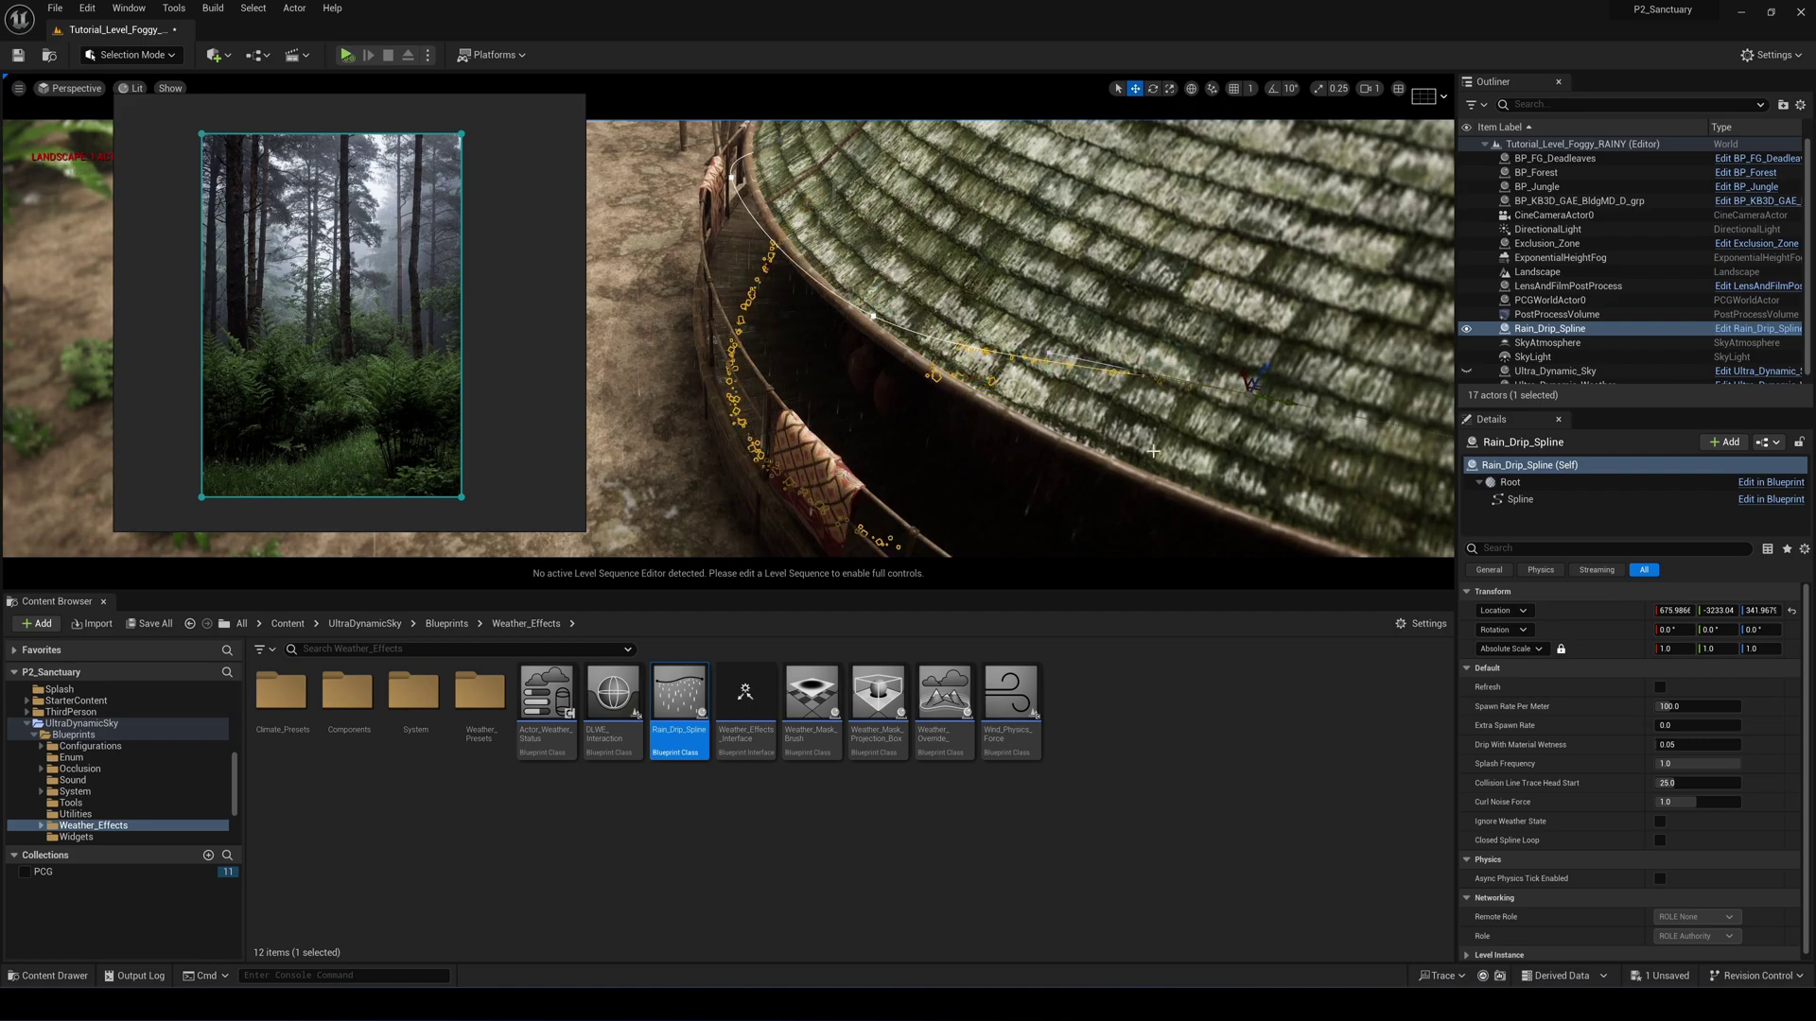
{"action": "key", "text": "ctrl+z"}
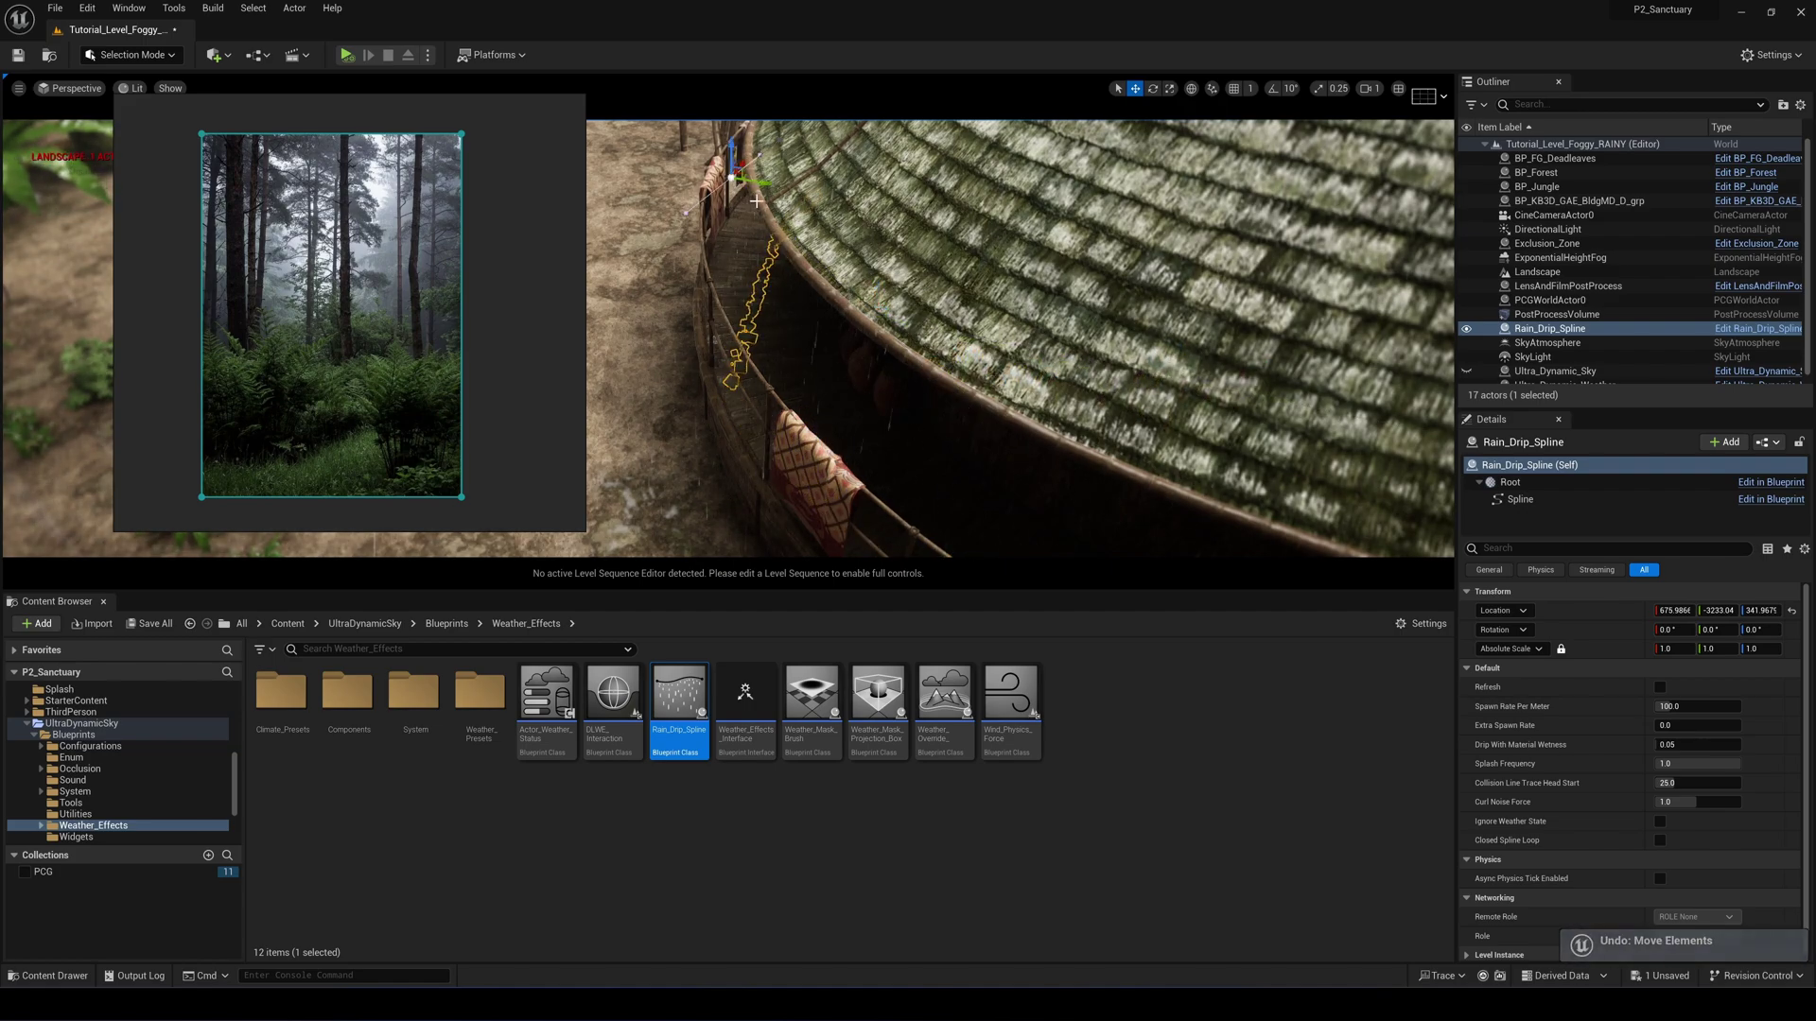
Add another Rain_Drip_Spline point along the curved roof and pull the outlying spline points inward onto the roof rim.
{"action": "left_click_drag", "start_coordinate": [745, 175], "coordinate": [926, 360], "text": "alt"}
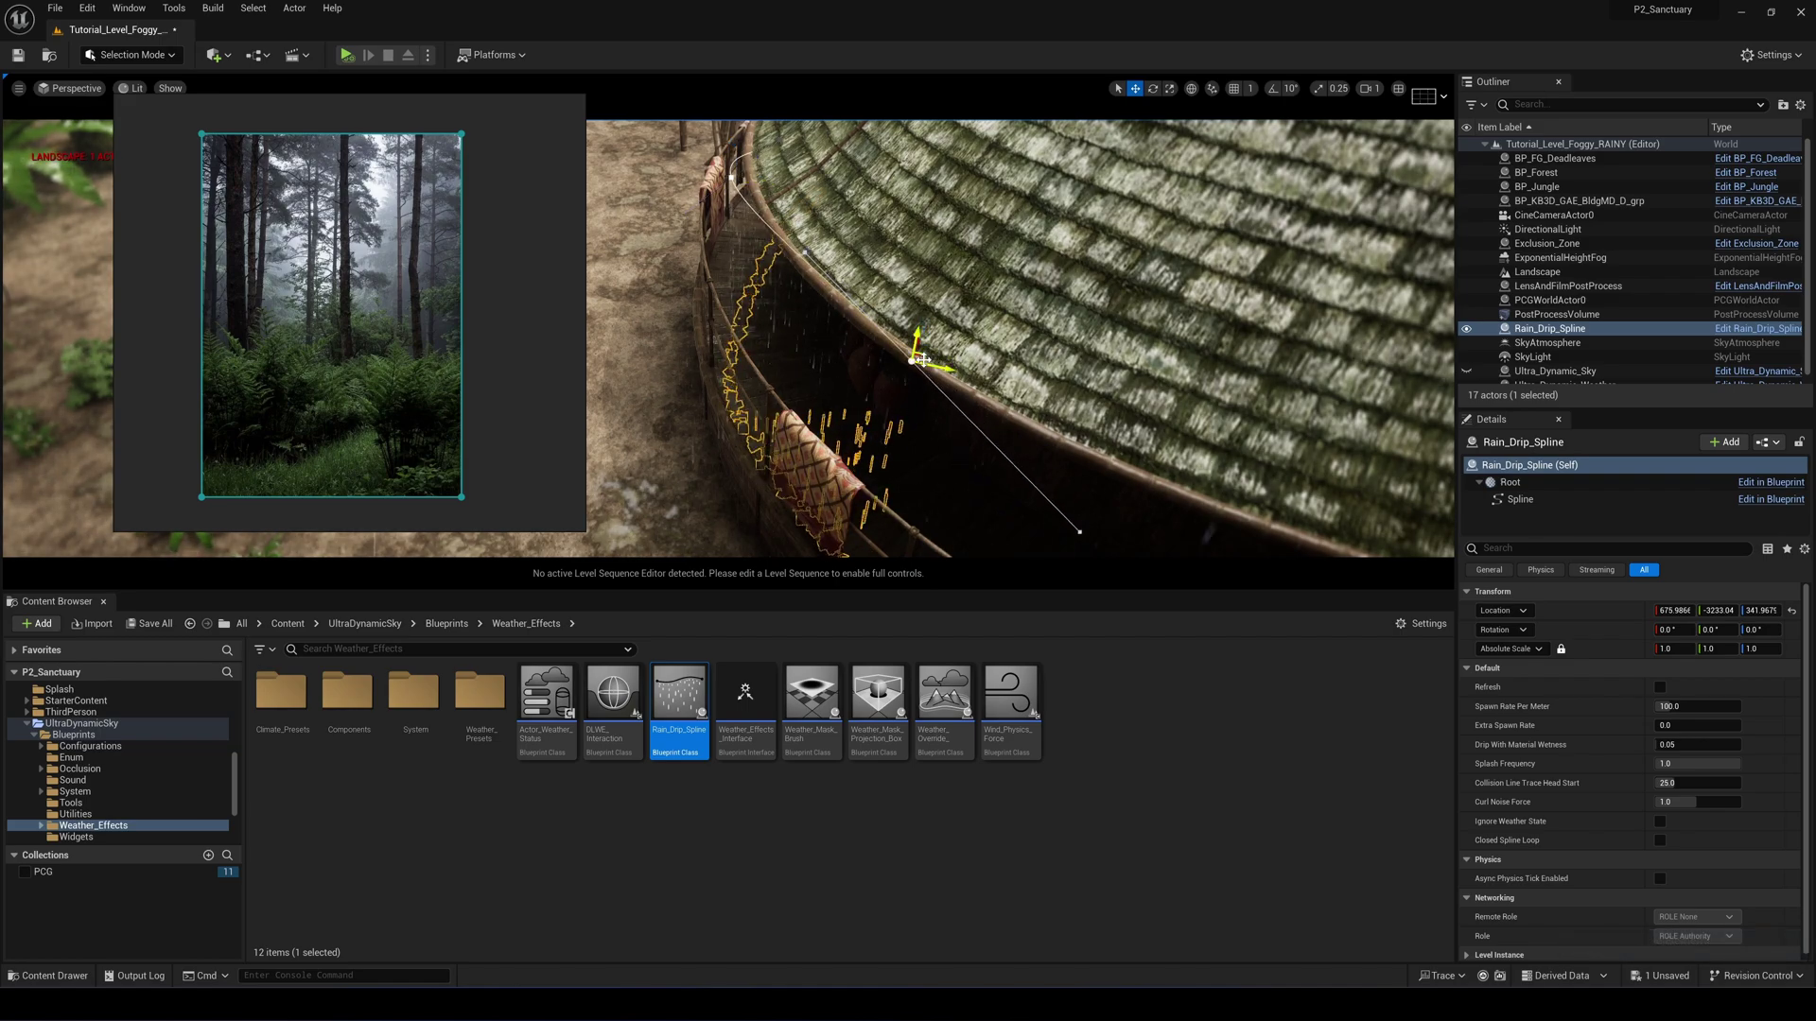
{"action": "left_click", "coordinate": [696, 368]}
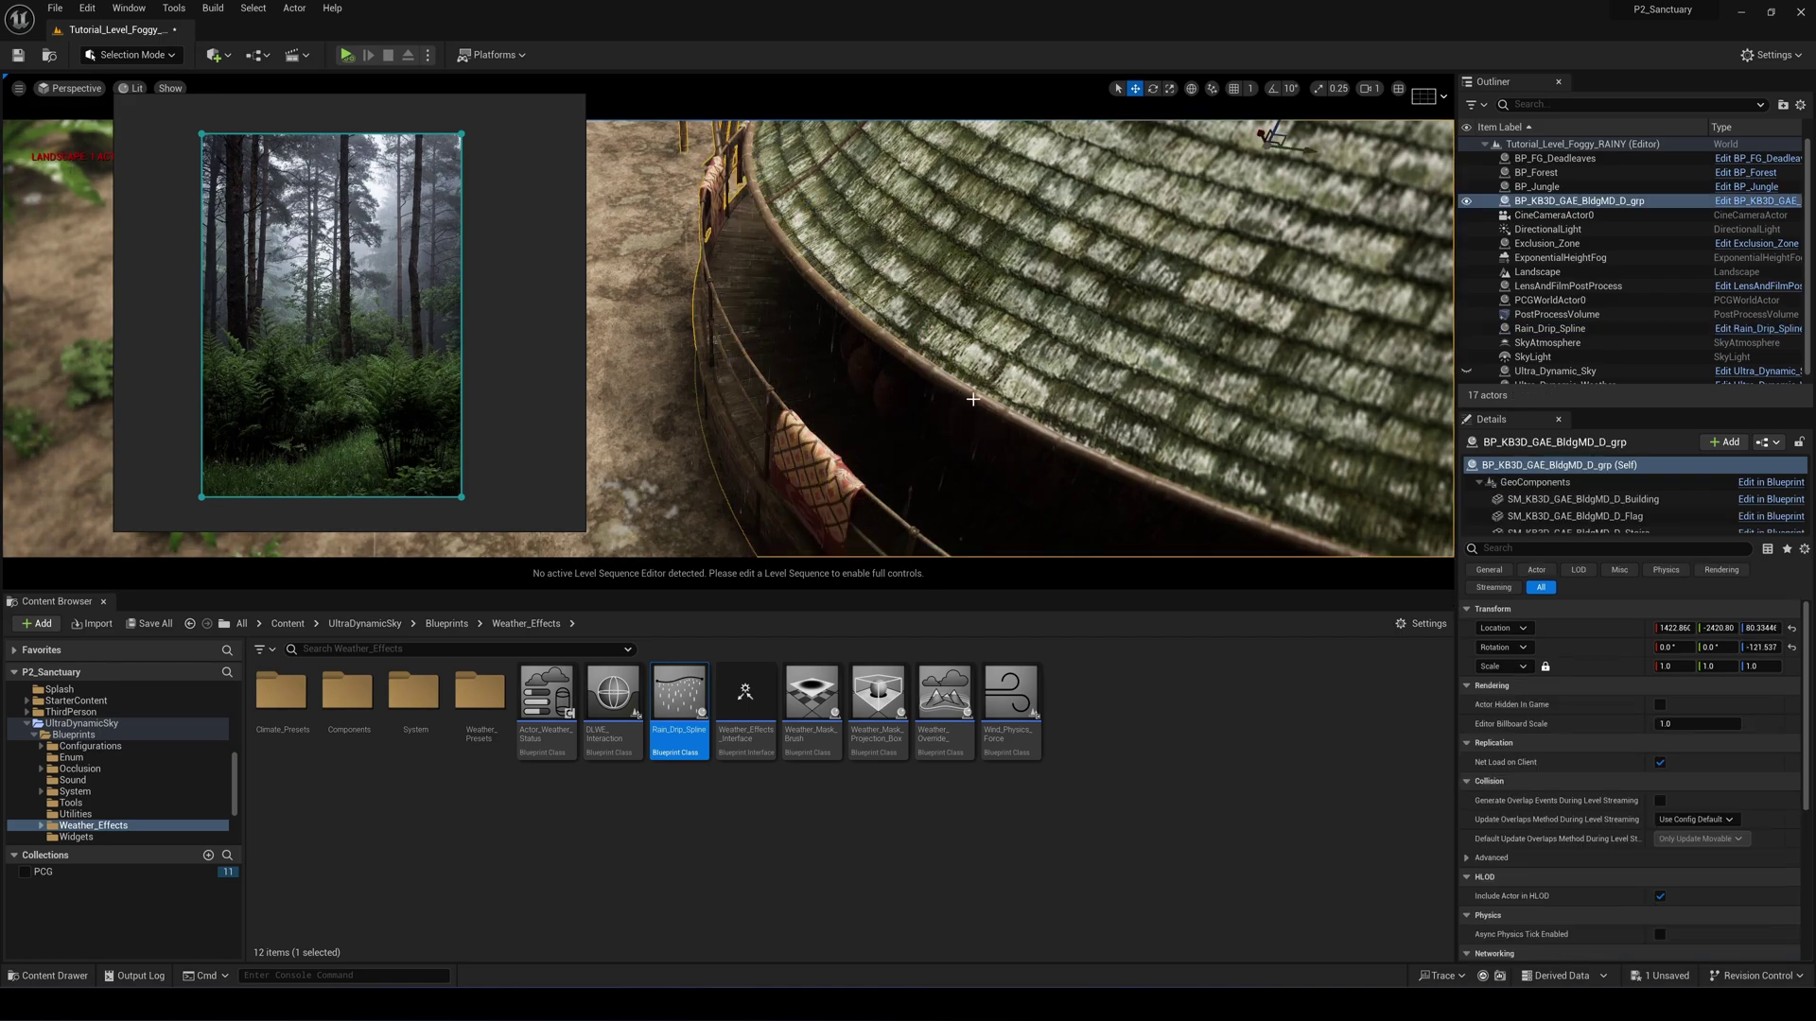
{"action": "mouse_move", "coordinate": [695, 369]}
{"action": "right_mouse_down"}
{"action": "mouse_move", "coordinate": [653, 364]}
{"action": "mouse_move", "coordinate": [695, 369]}
{"action": "right_mouse_up"}
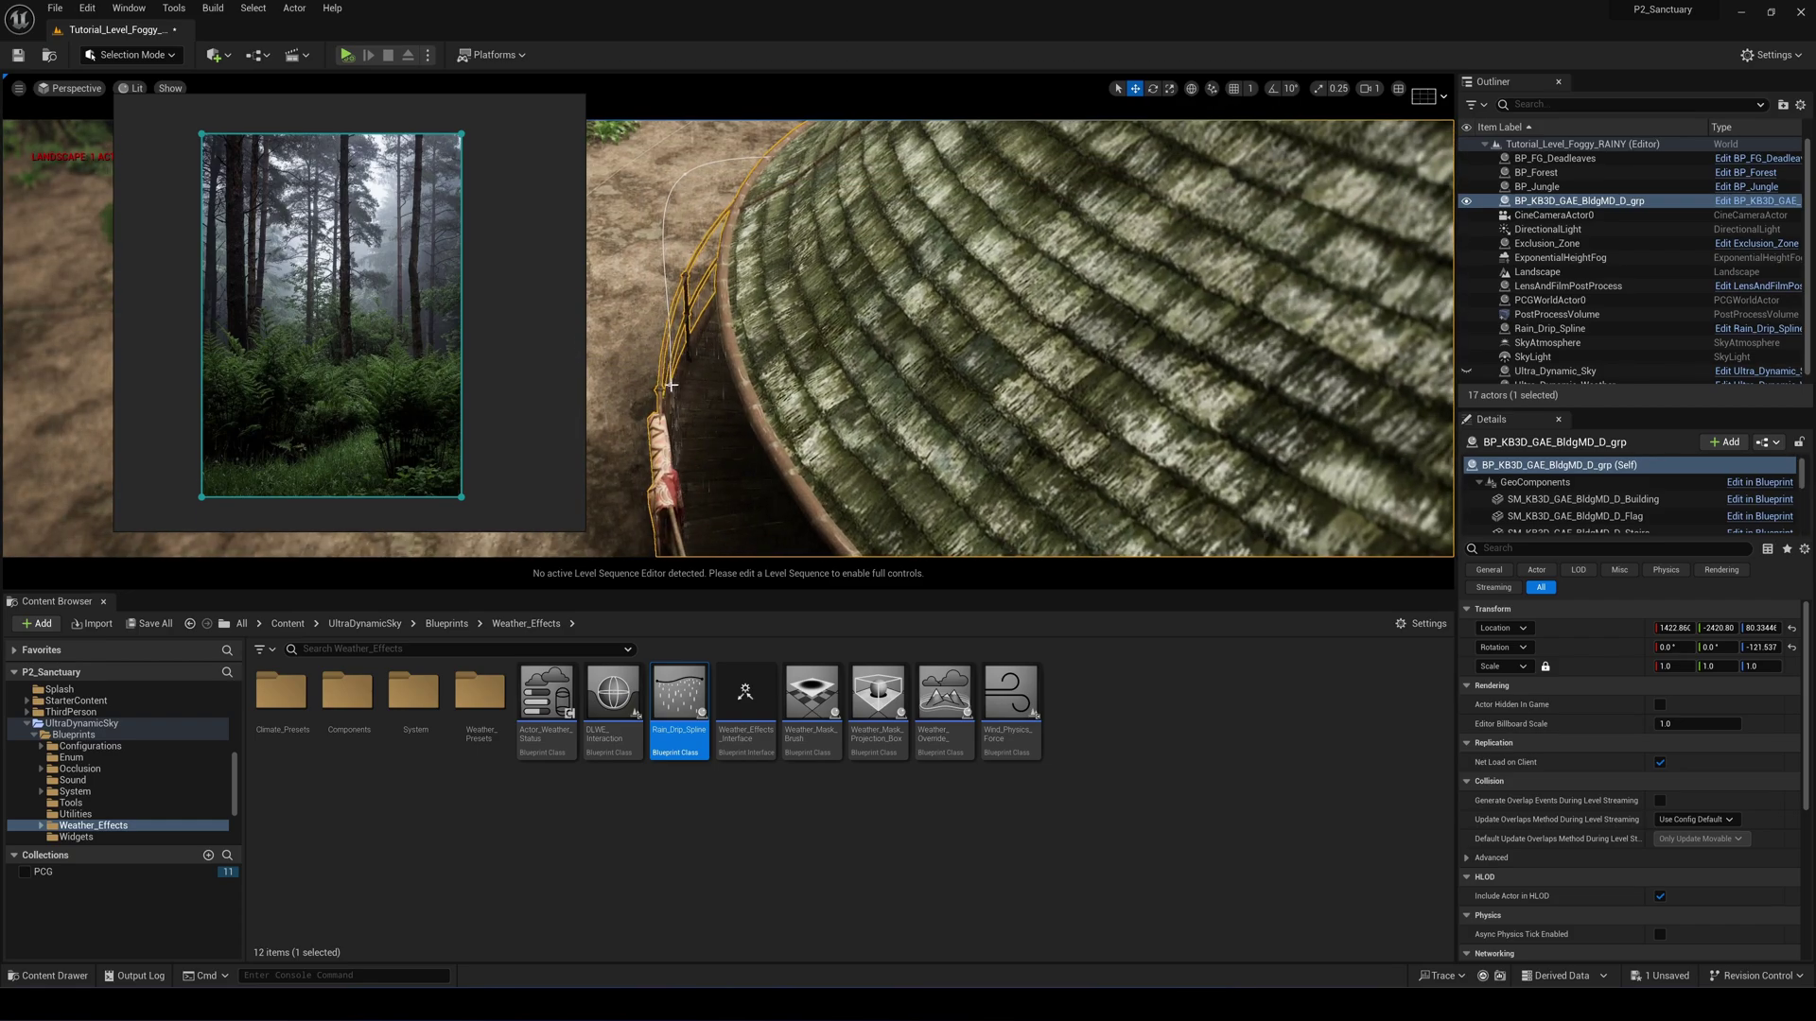
{"action": "left_click", "coordinate": [692, 178]}
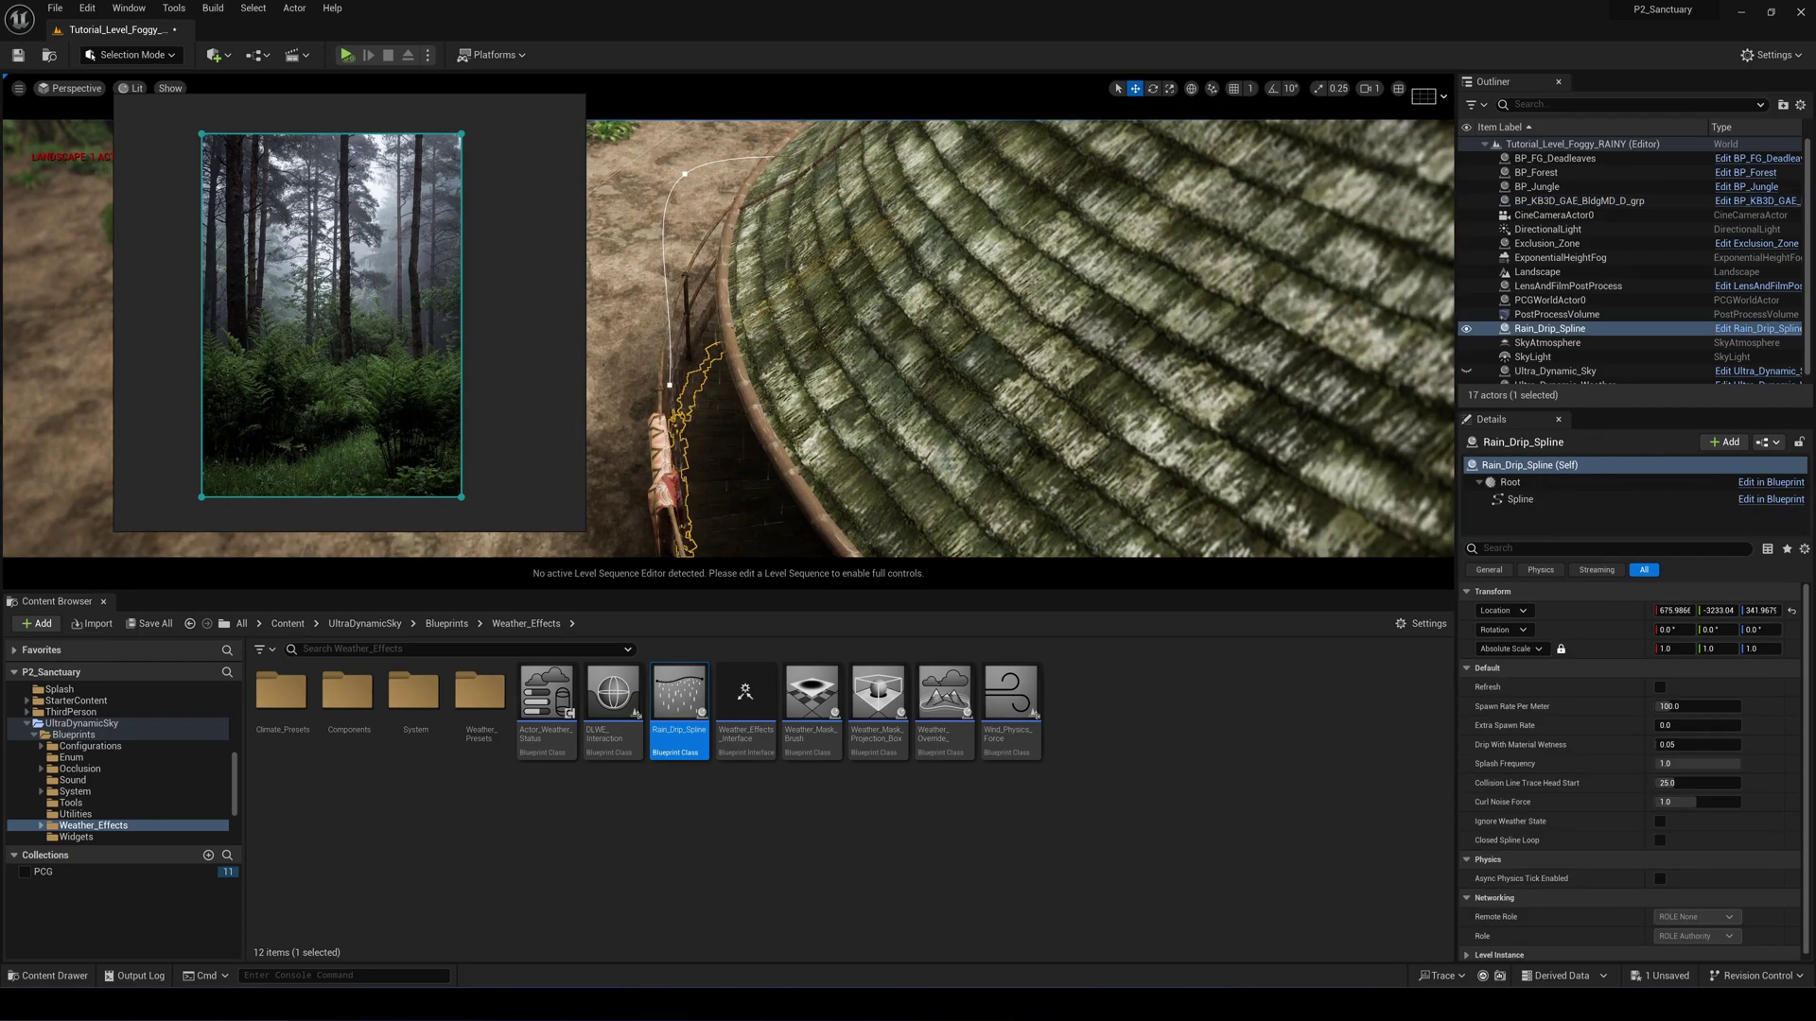
{"action": "left_click_drag", "start_coordinate": [695, 176], "coordinate": [749, 202]}
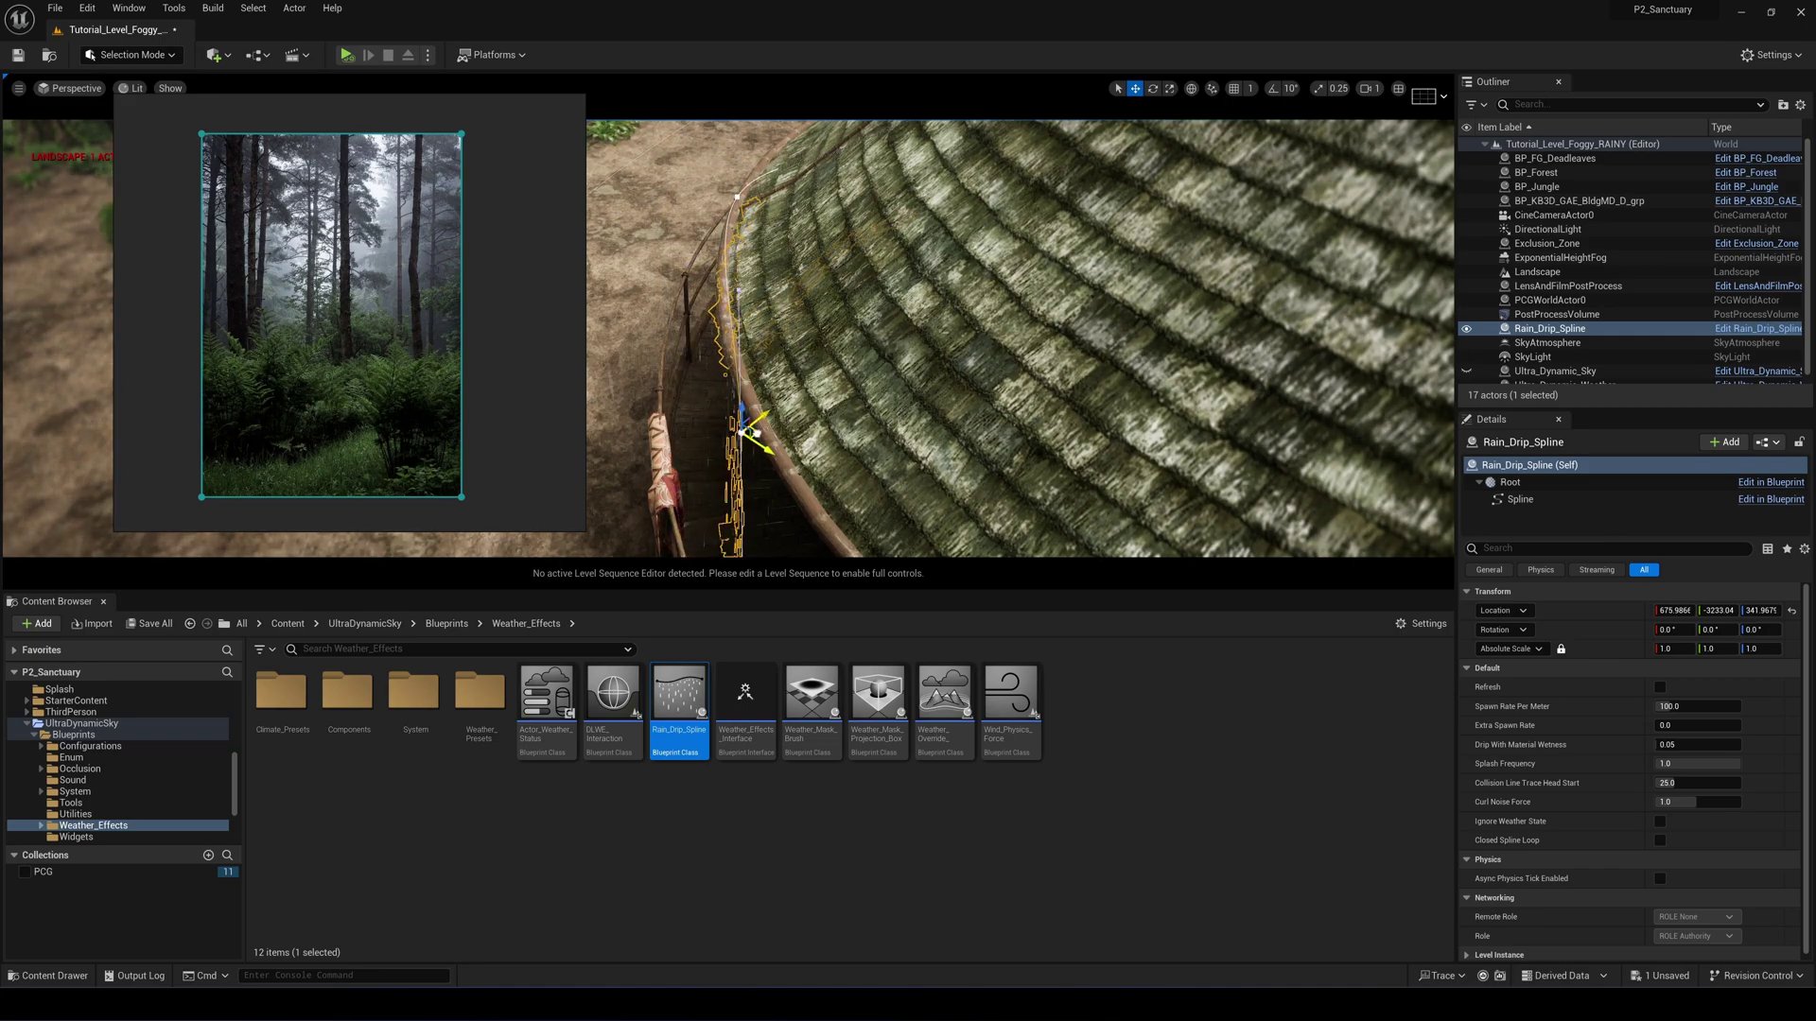
{"action": "mouse_move", "coordinate": [1000, 500]}
{"action": "right_mouse_down"}
{"action": "mouse_move", "coordinate": [983, 473]}
{"action": "mouse_move", "coordinate": [1000, 416]}
{"action": "mouse_move", "coordinate": [965, 506]}
{"action": "mouse_move", "coordinate": [989, 497]}
{"action": "mouse_move", "coordinate": [965, 492]}
{"action": "right_mouse_up"}
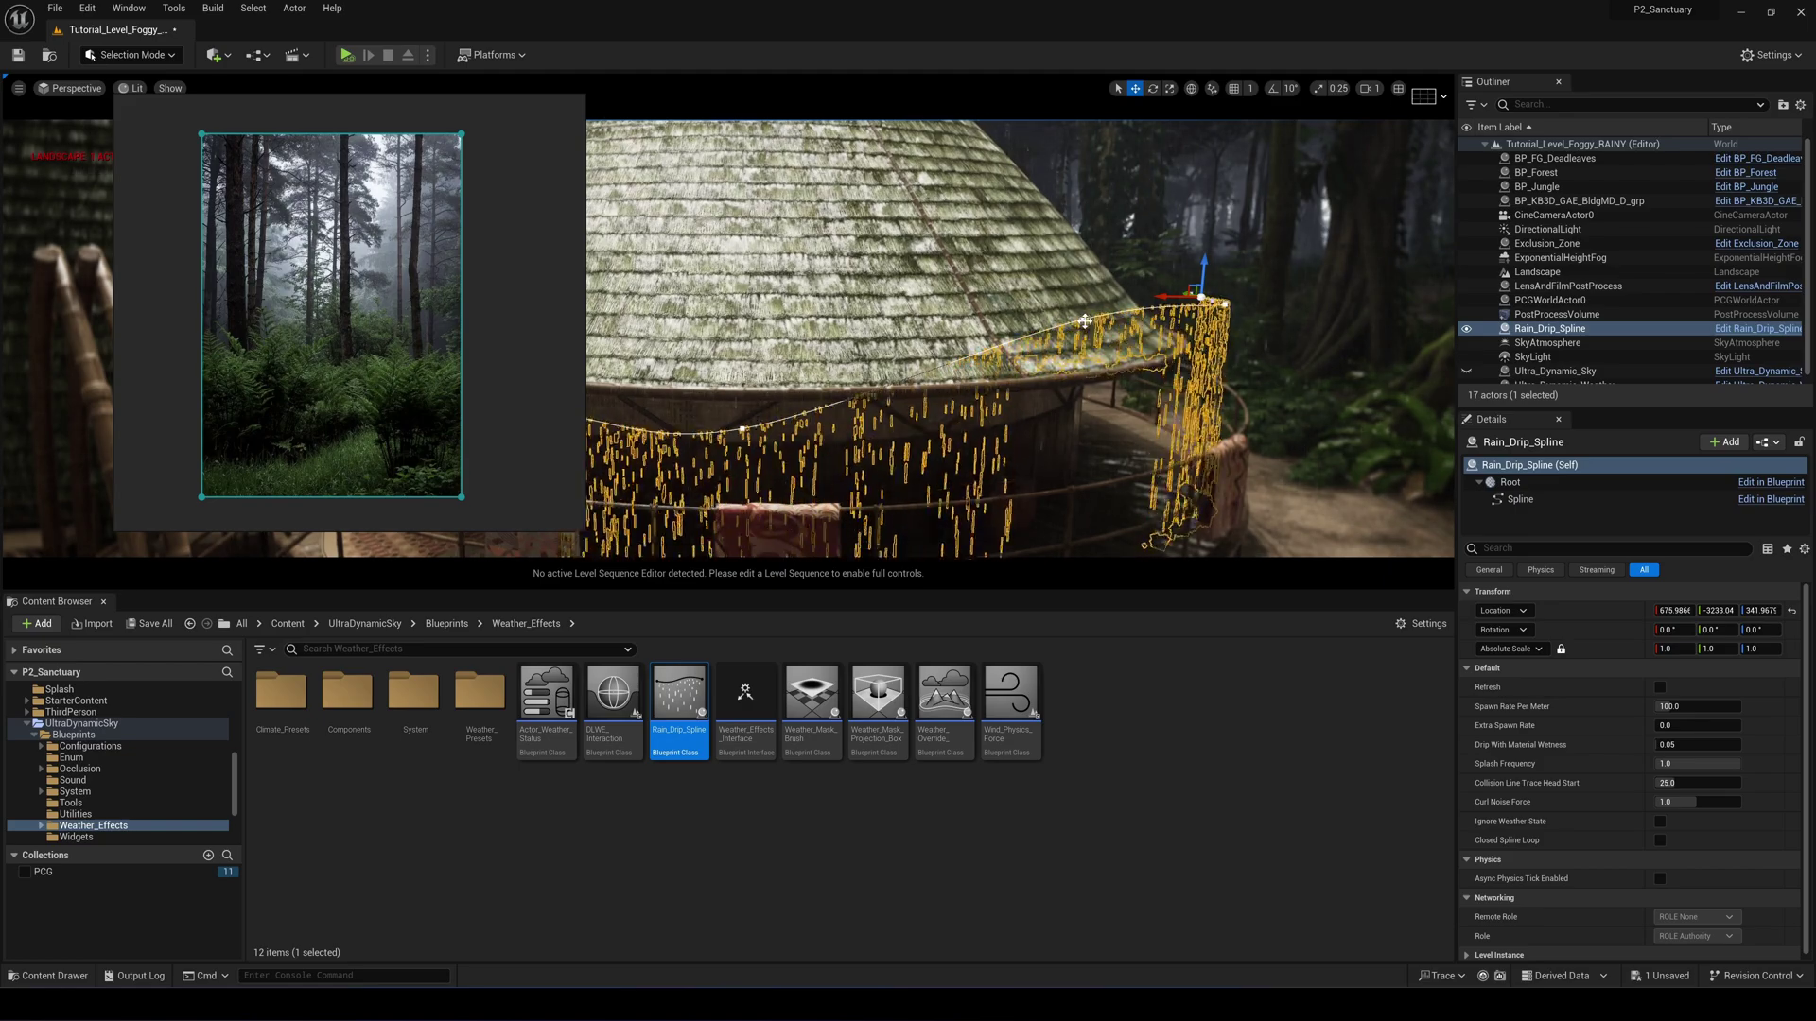
Adjust the heights of the Rain_Drip_Spline's middle and front points so the curve follows the underside of the roof rim.
{"action": "left_click_drag", "start_coordinate": [1083, 289], "coordinate": [1083, 306]}
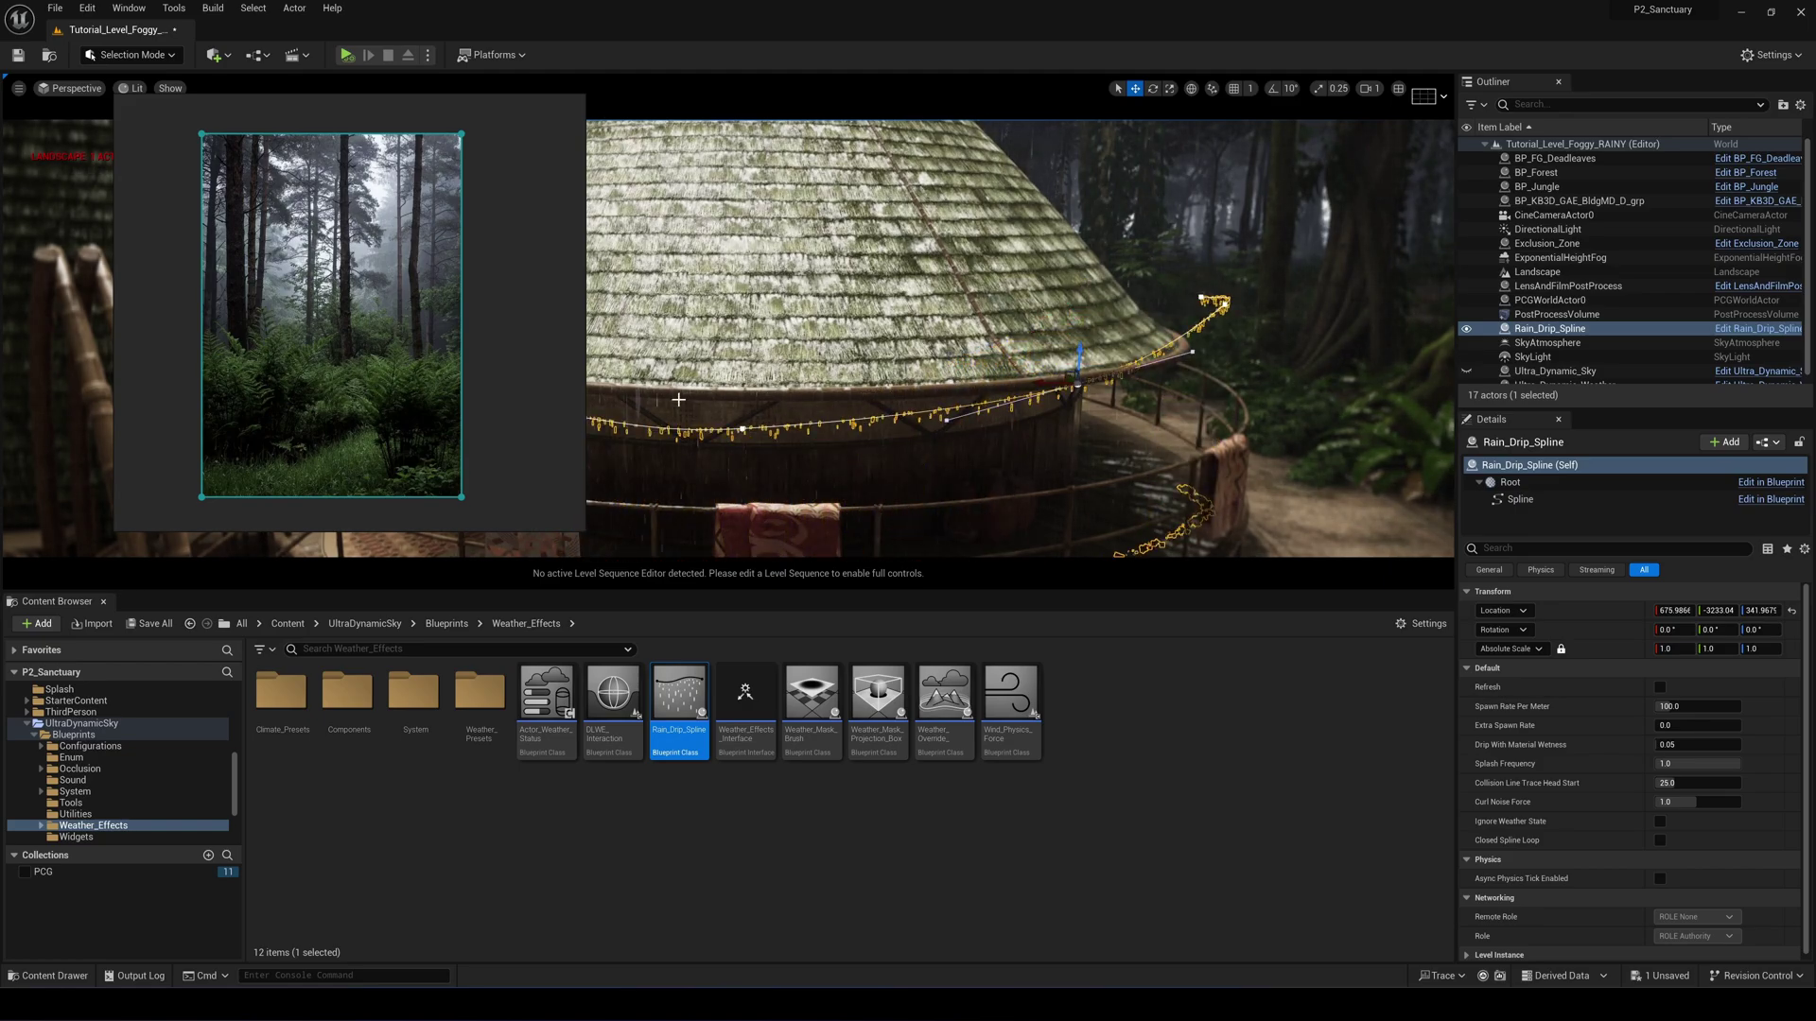
{"action": "left_click", "coordinate": [745, 429]}
{"action": "left_click_drag", "start_coordinate": [745, 398], "coordinate": [745, 369]}
{"action": "right_click_drag", "start_coordinate": [754, 376], "coordinate": [664, 380]}
{"action": "left_click", "coordinate": [898, 415]}
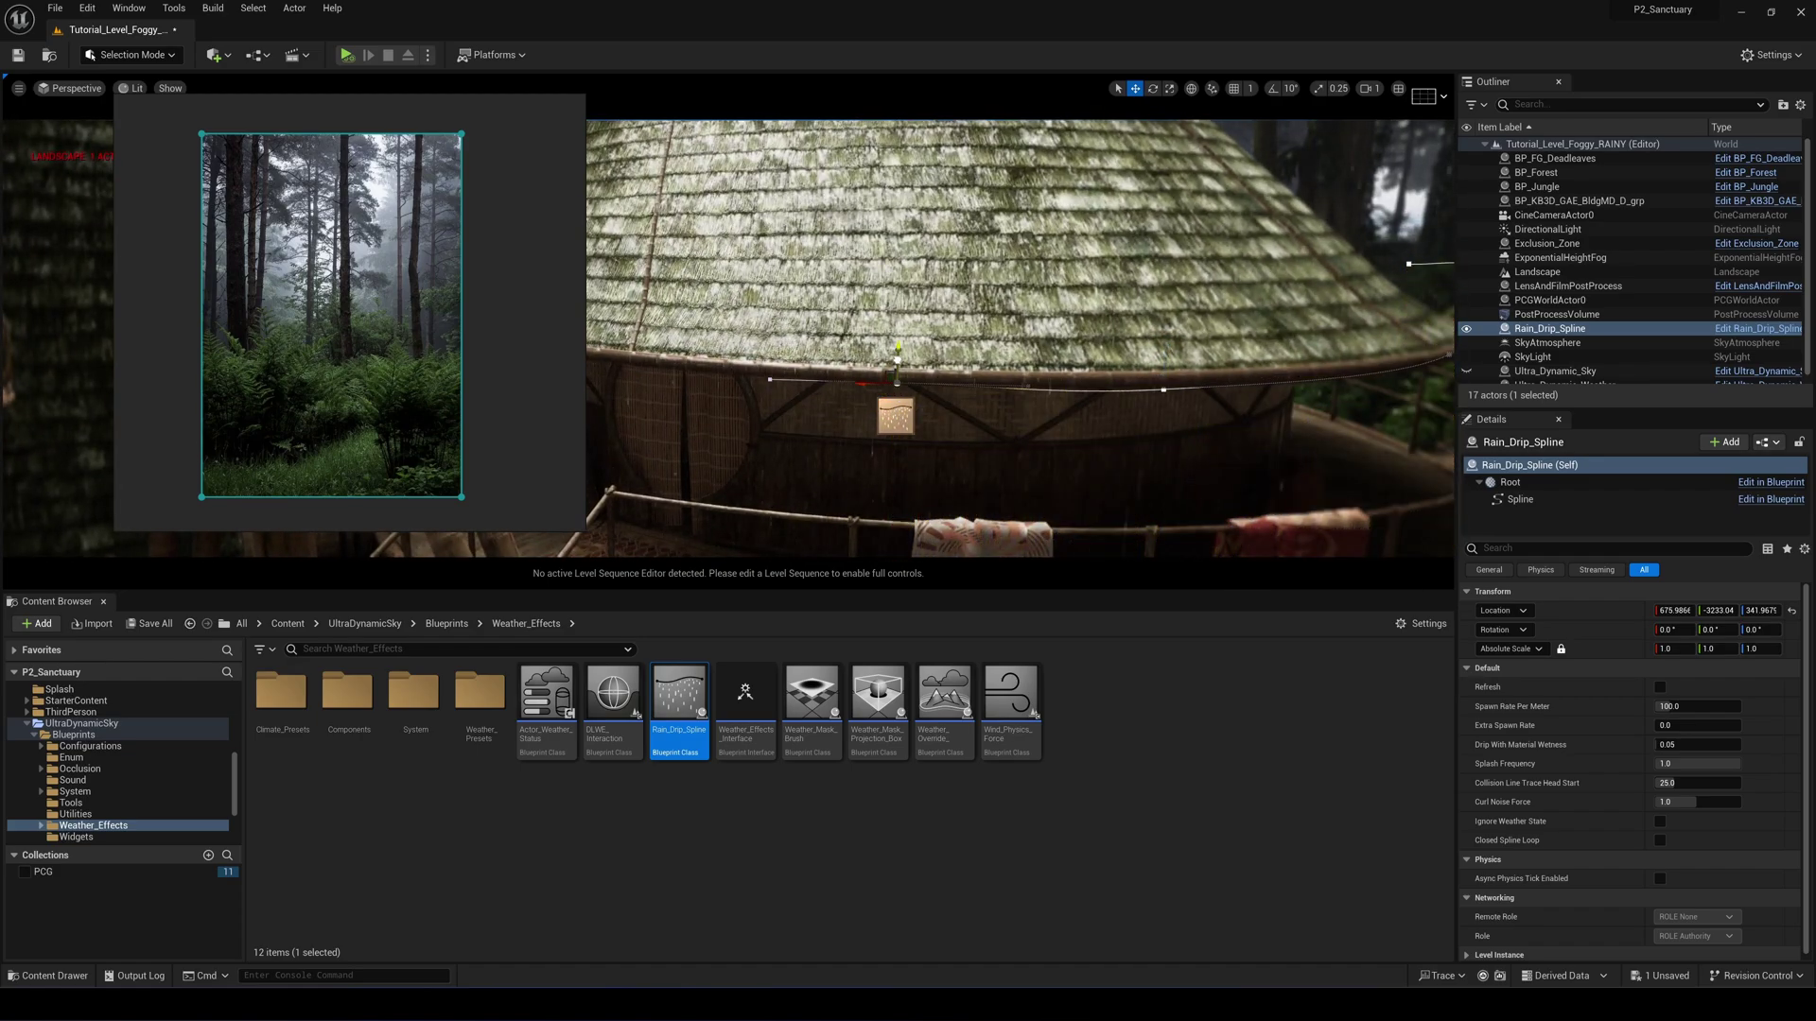
{"action": "right_click_drag", "start_coordinate": [912, 366], "coordinate": [899, 416]}
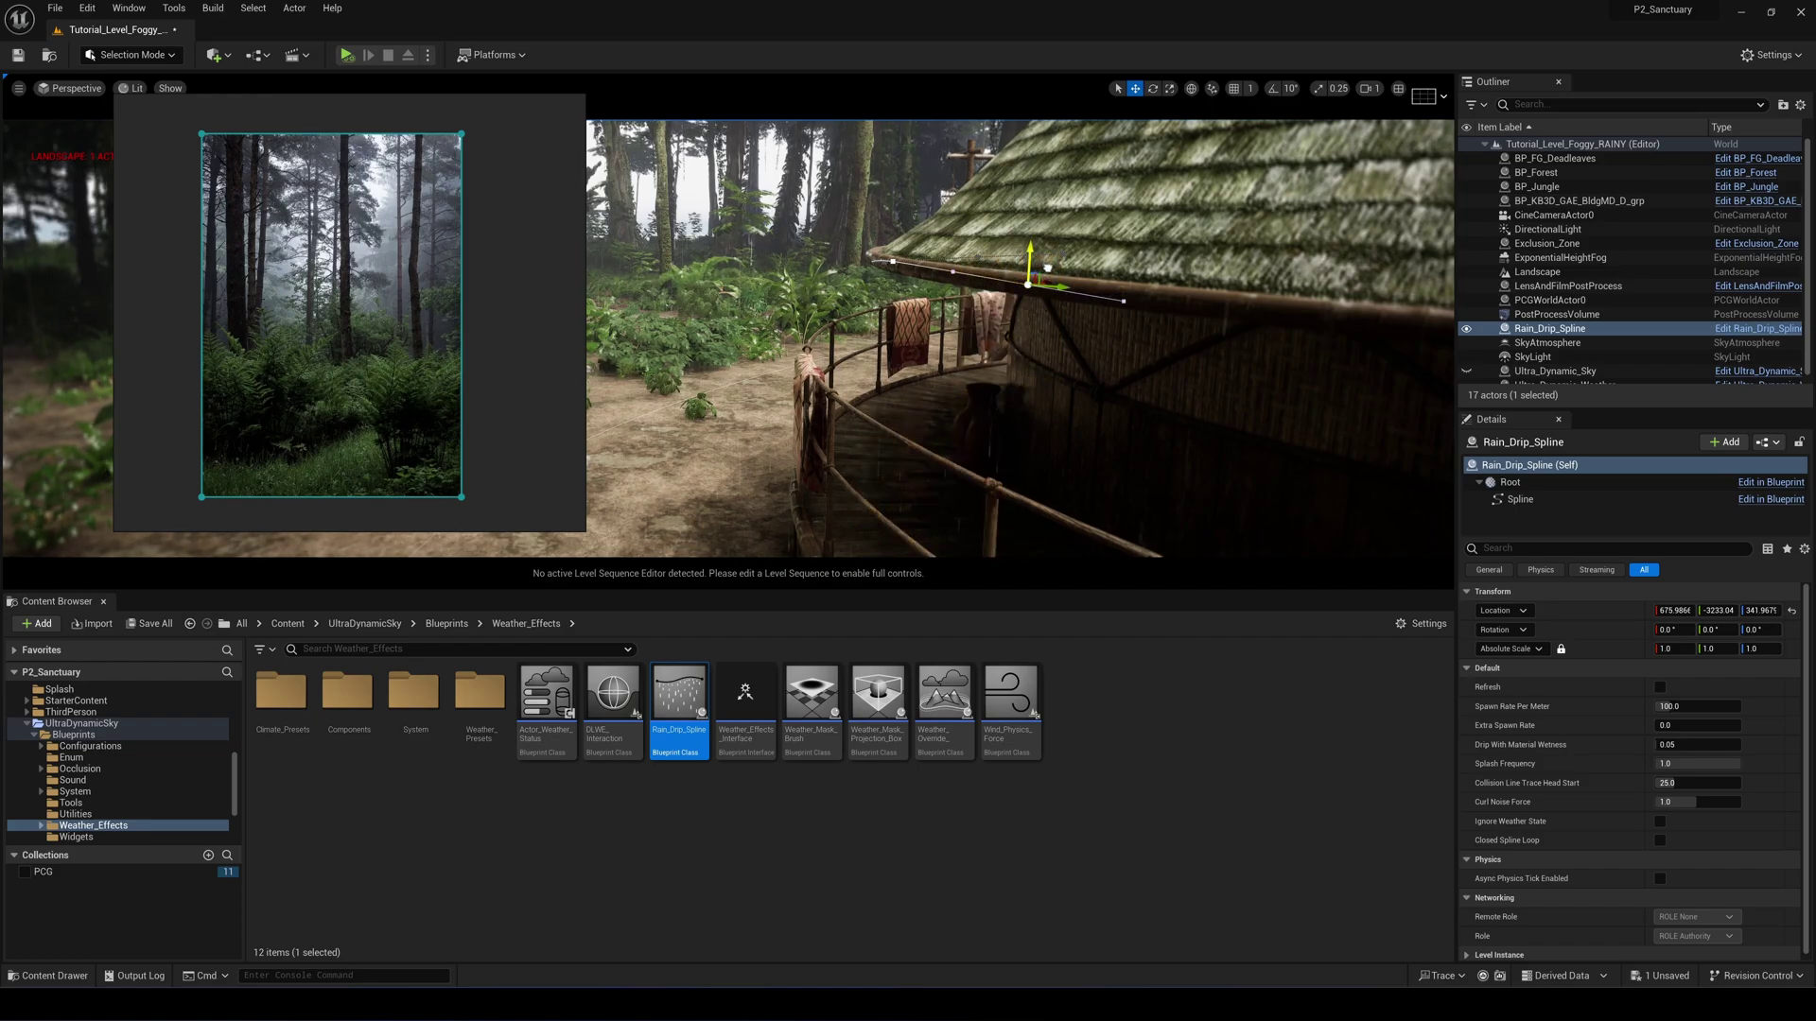
Move the Rain_Drip_Spline's outlying end point inward so it meets the overhanging tip of the roof edge.
{"action": "left_click", "coordinate": [949, 356]}
{"action": "right_click_drag", "start_coordinate": [949, 356], "coordinate": [949, 356]}
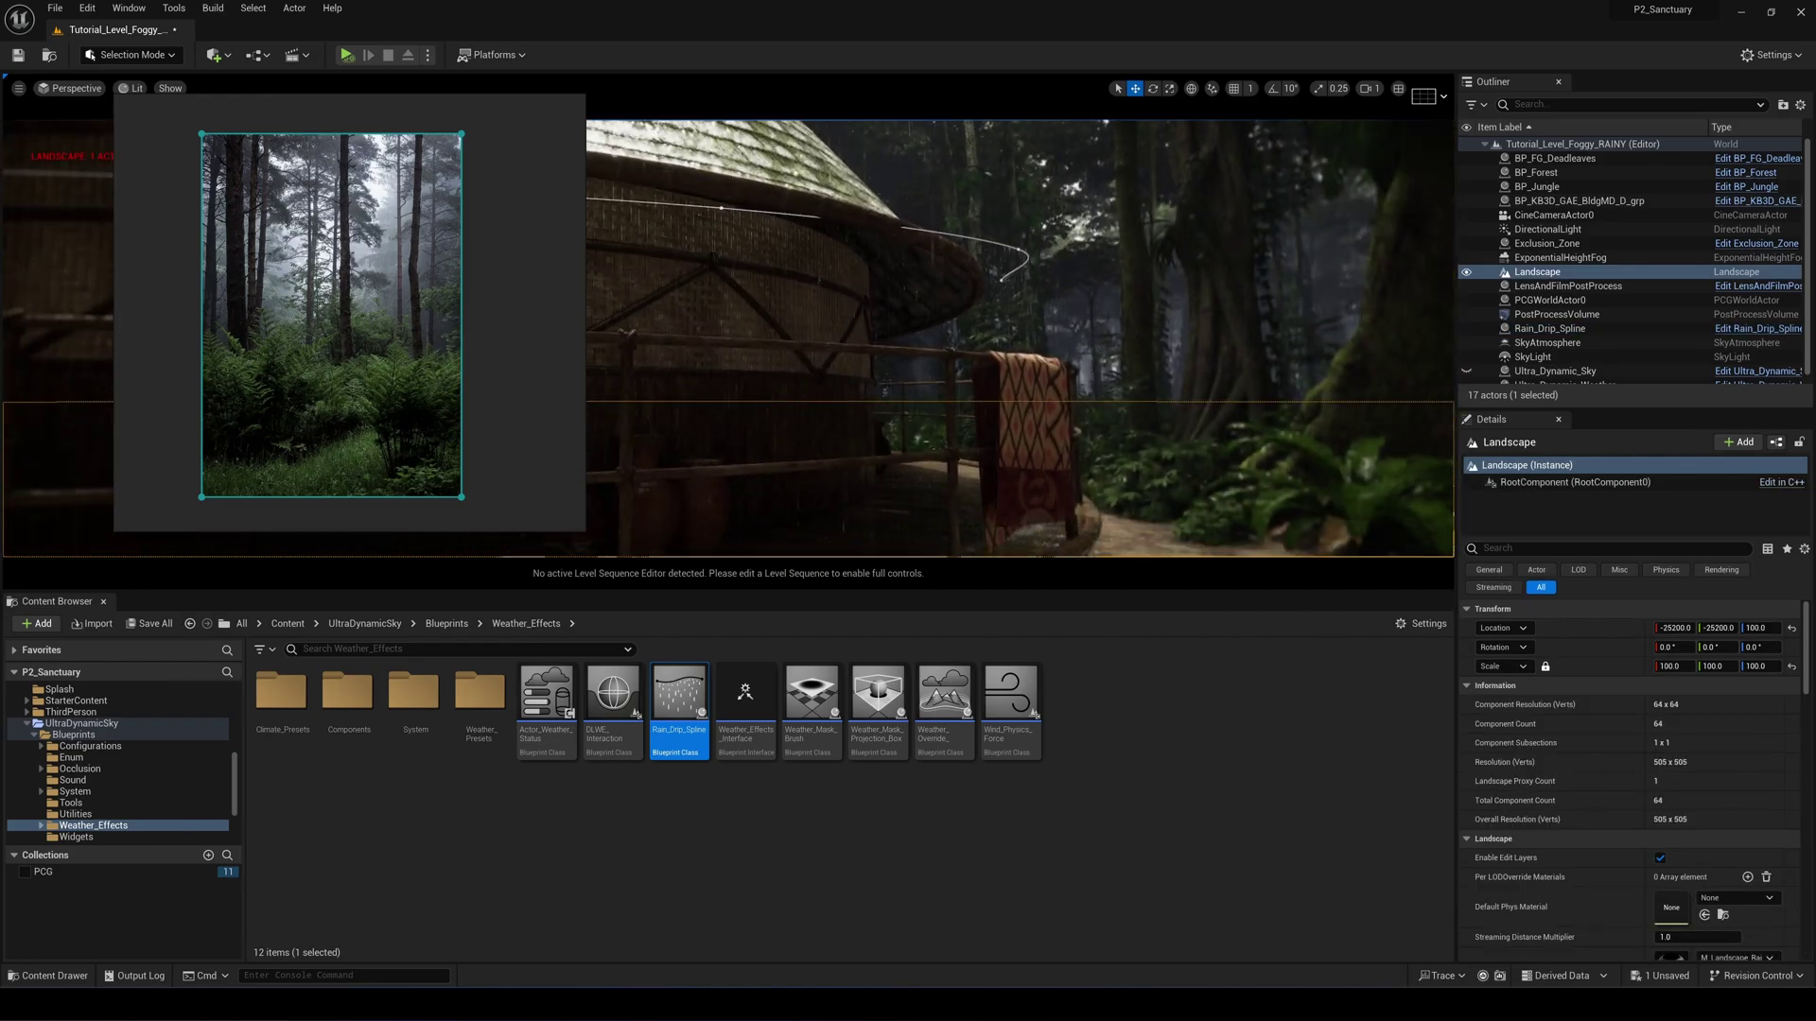
{"action": "left_click", "coordinate": [1017, 254]}
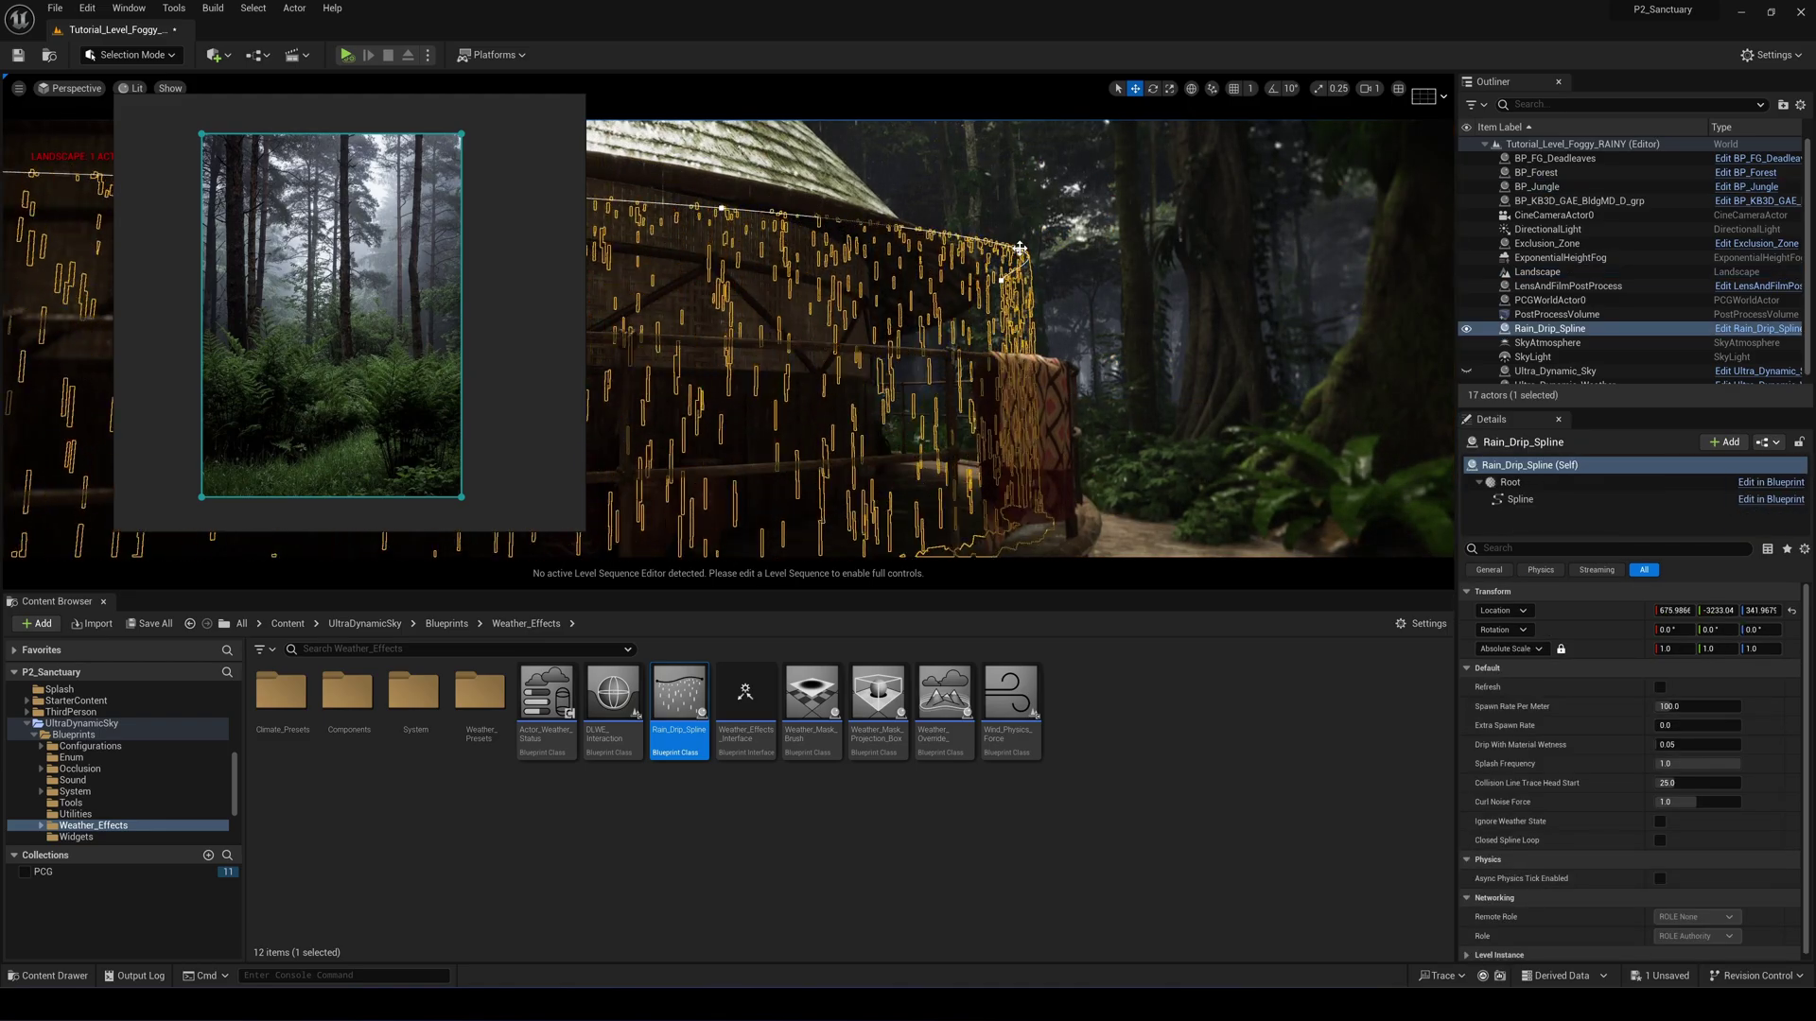
{"action": "left_click_drag", "start_coordinate": [999, 254], "coordinate": [981, 256]}
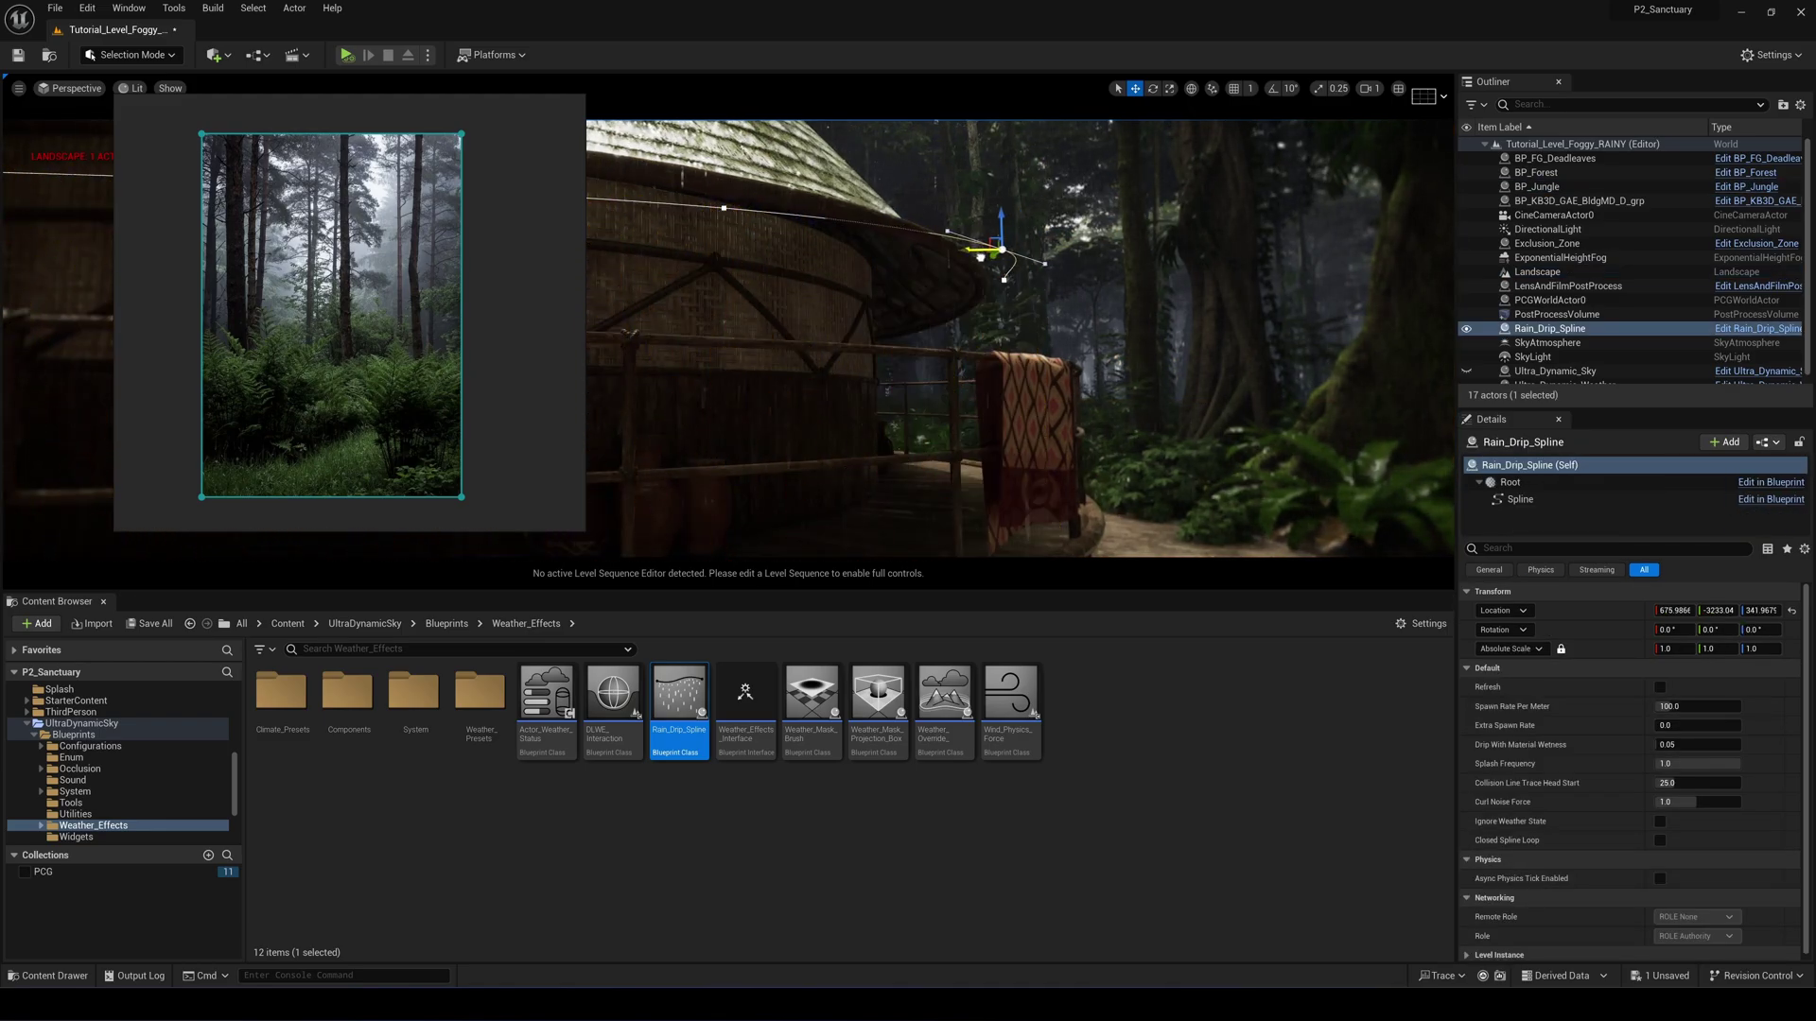
{"action": "right_click_drag", "start_coordinate": [981, 279], "coordinate": [981, 279]}
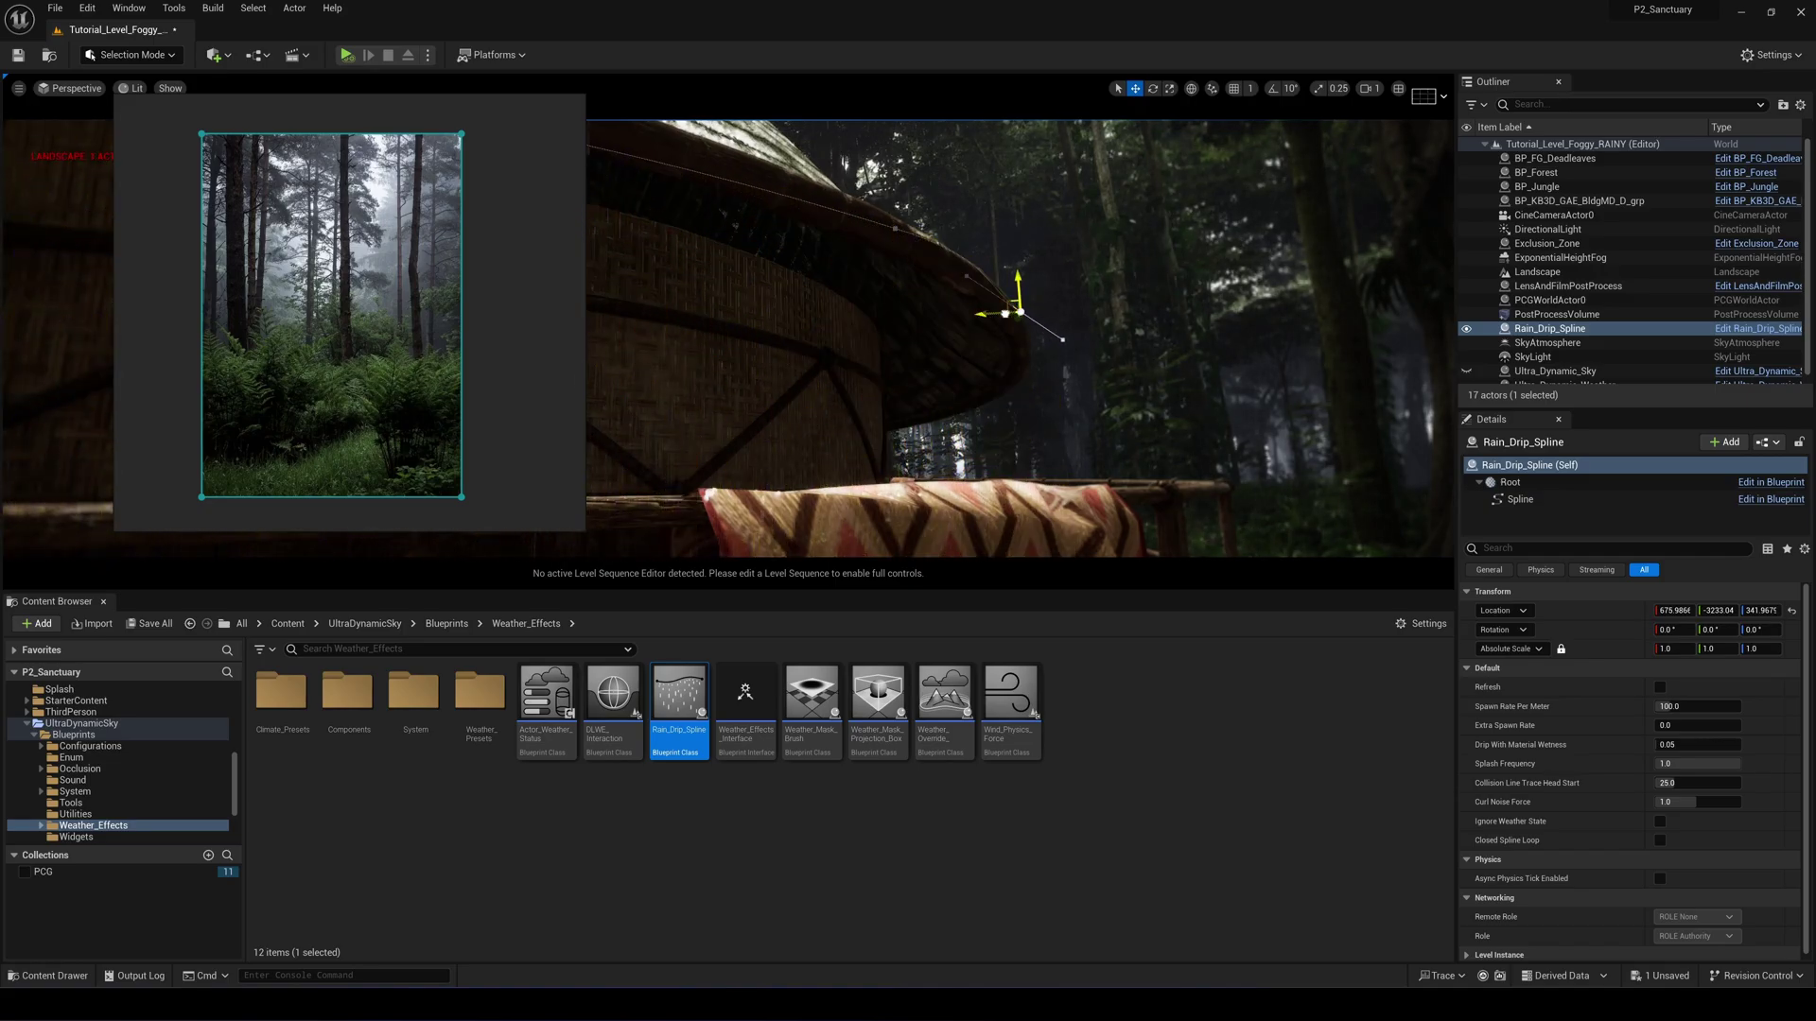
{"action": "right_click_drag", "start_coordinate": [1000, 316], "coordinate": [1000, 317]}
{"action": "right_click_drag", "start_coordinate": [1009, 504], "coordinate": [1009, 505]}
Nudge the spline point at the hut's front onto the roof rim and check the drips from farther back.
{"action": "left_click", "coordinate": [862, 364]}
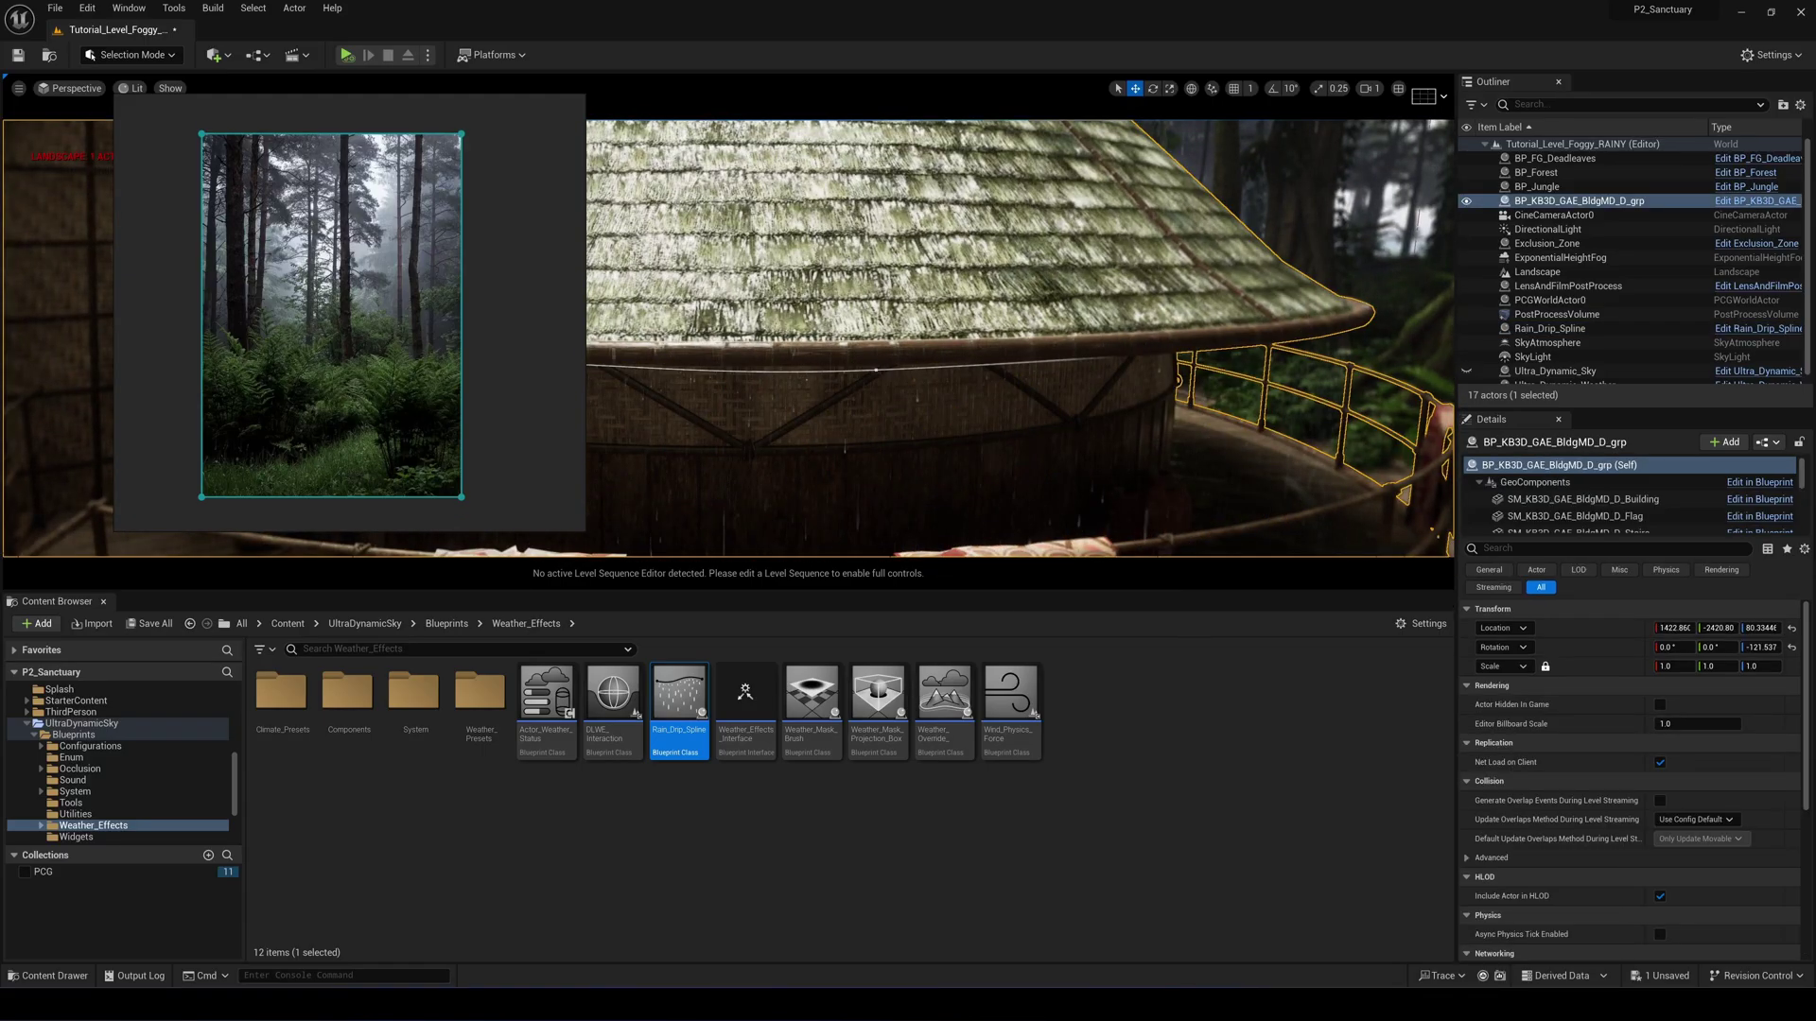
{"action": "left_click", "coordinate": [874, 370]}
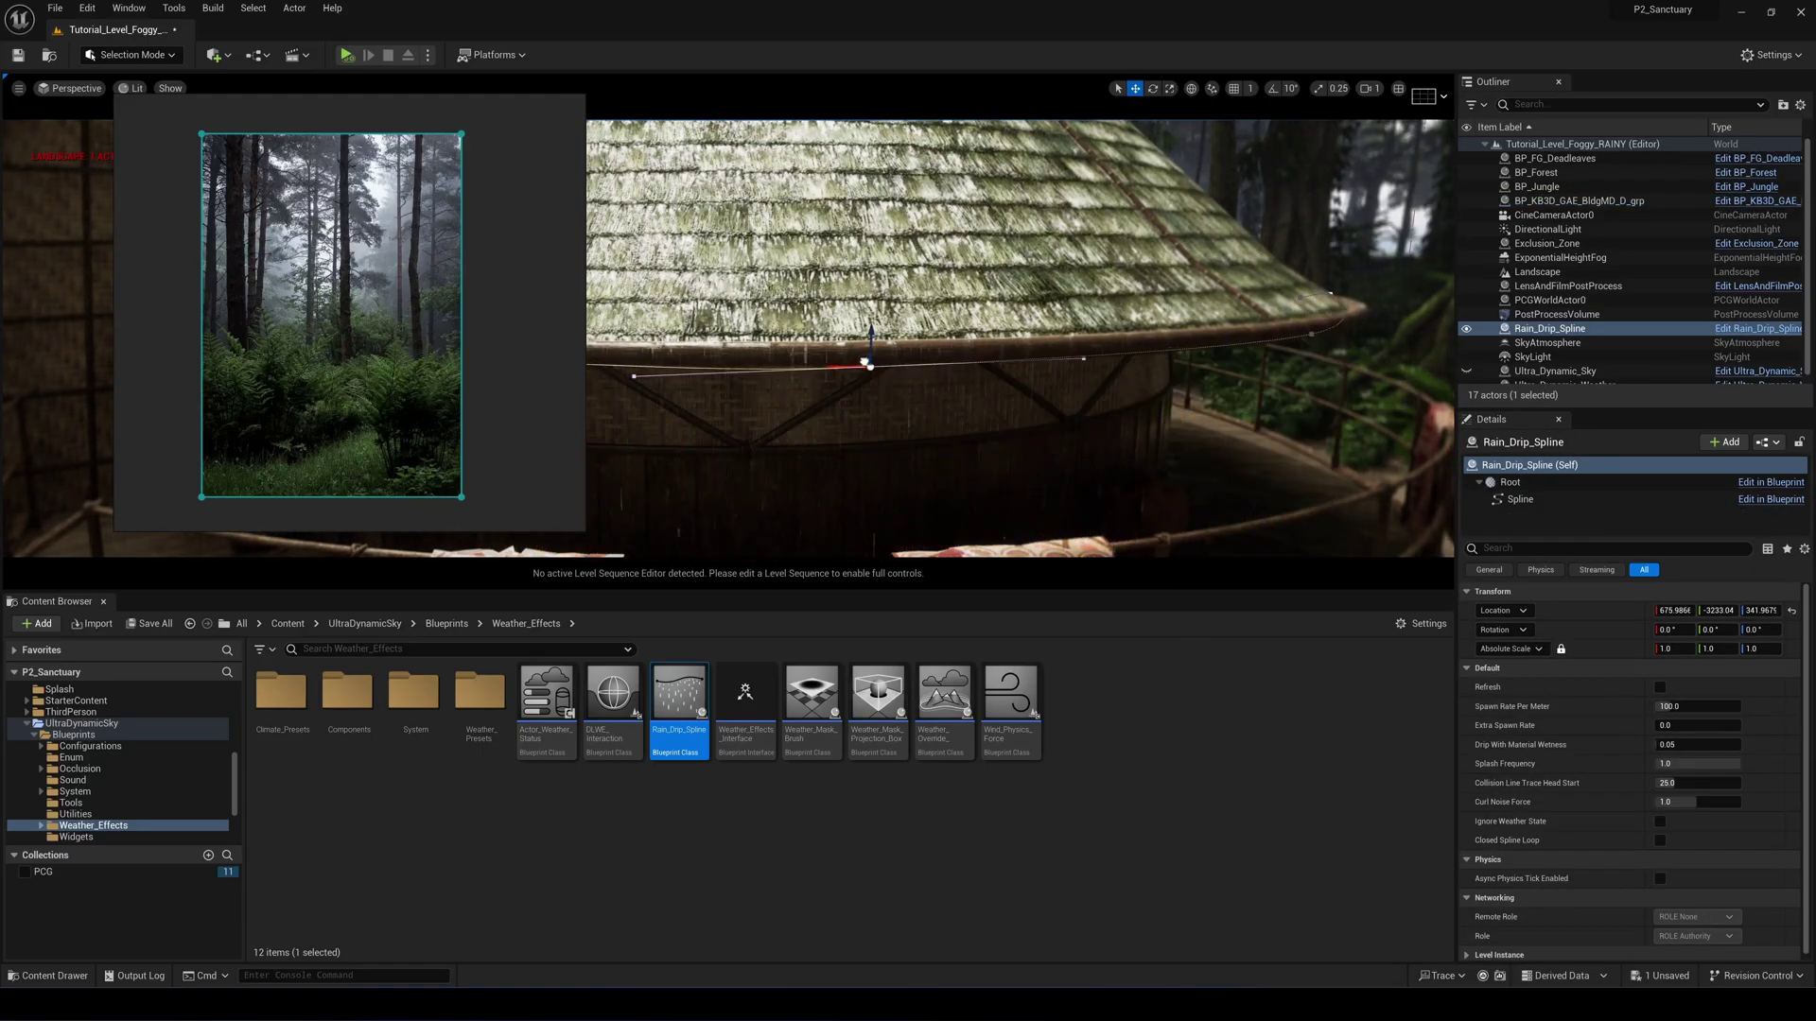
{"action": "left_click", "coordinate": [1074, 400]}
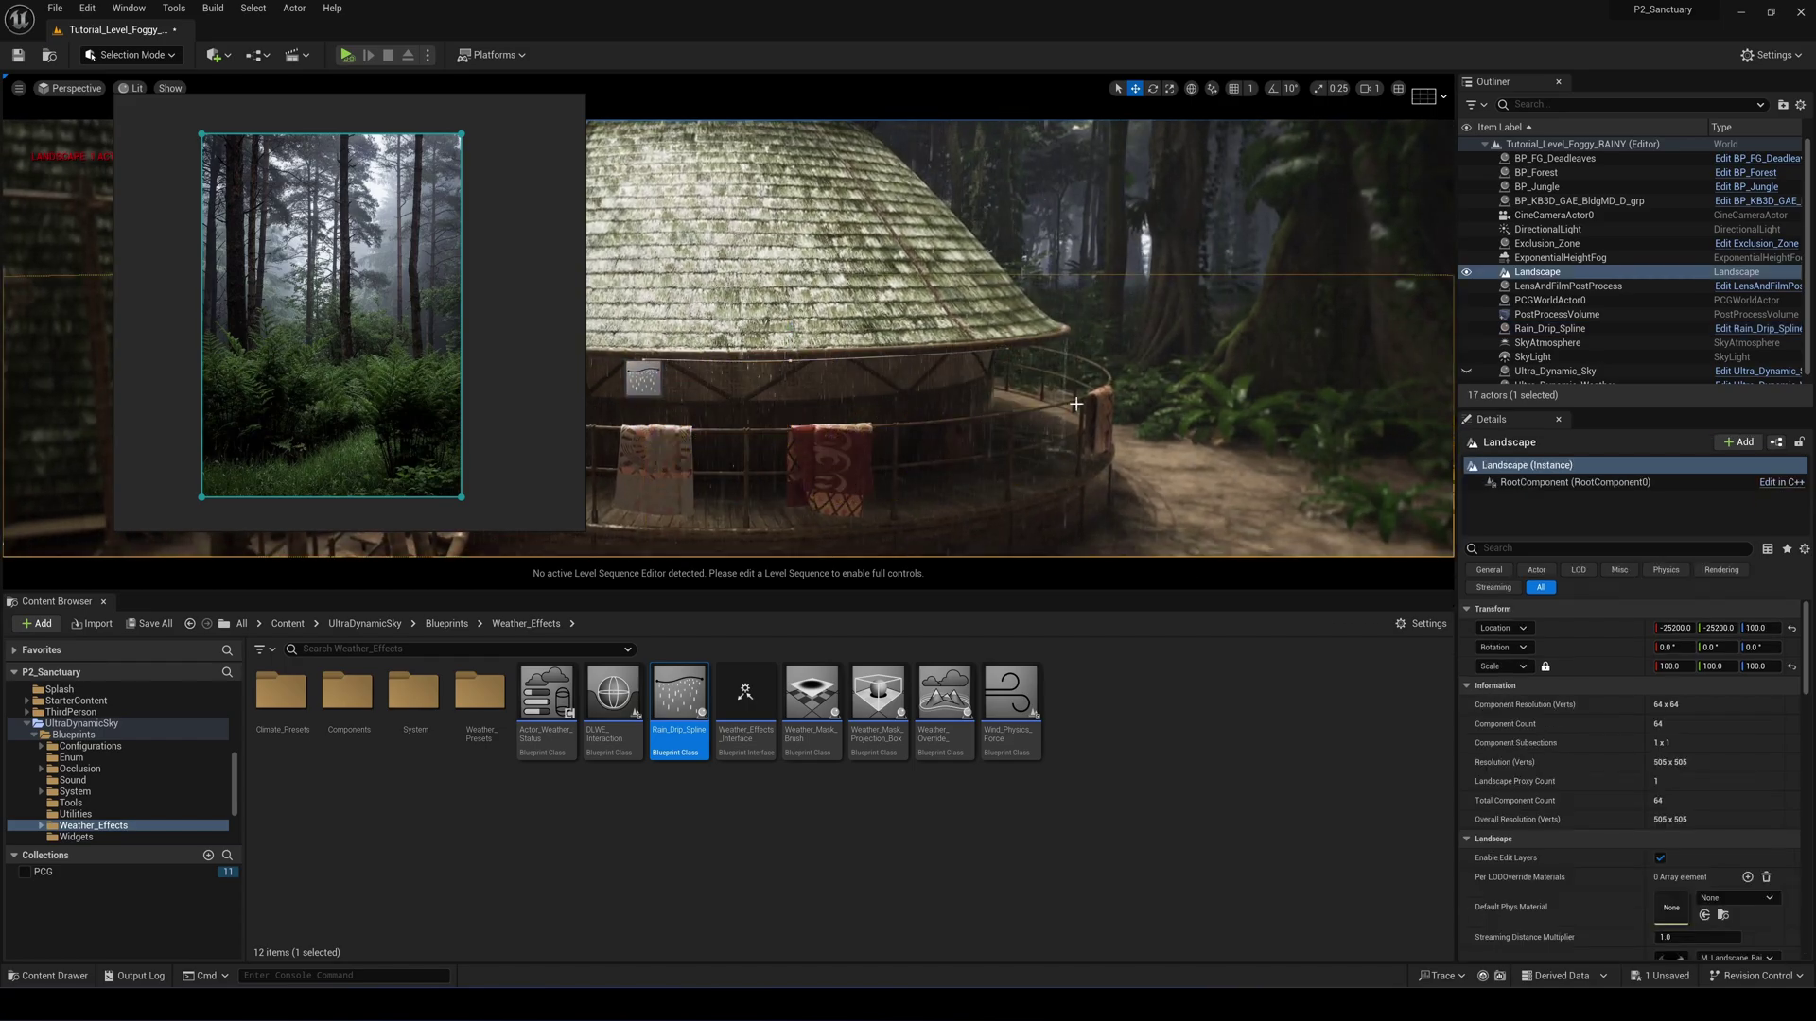
{"action": "key", "text": "w"}
{"action": "right_click_drag", "start_coordinate": [1073, 400], "coordinate": [1149, 355]}
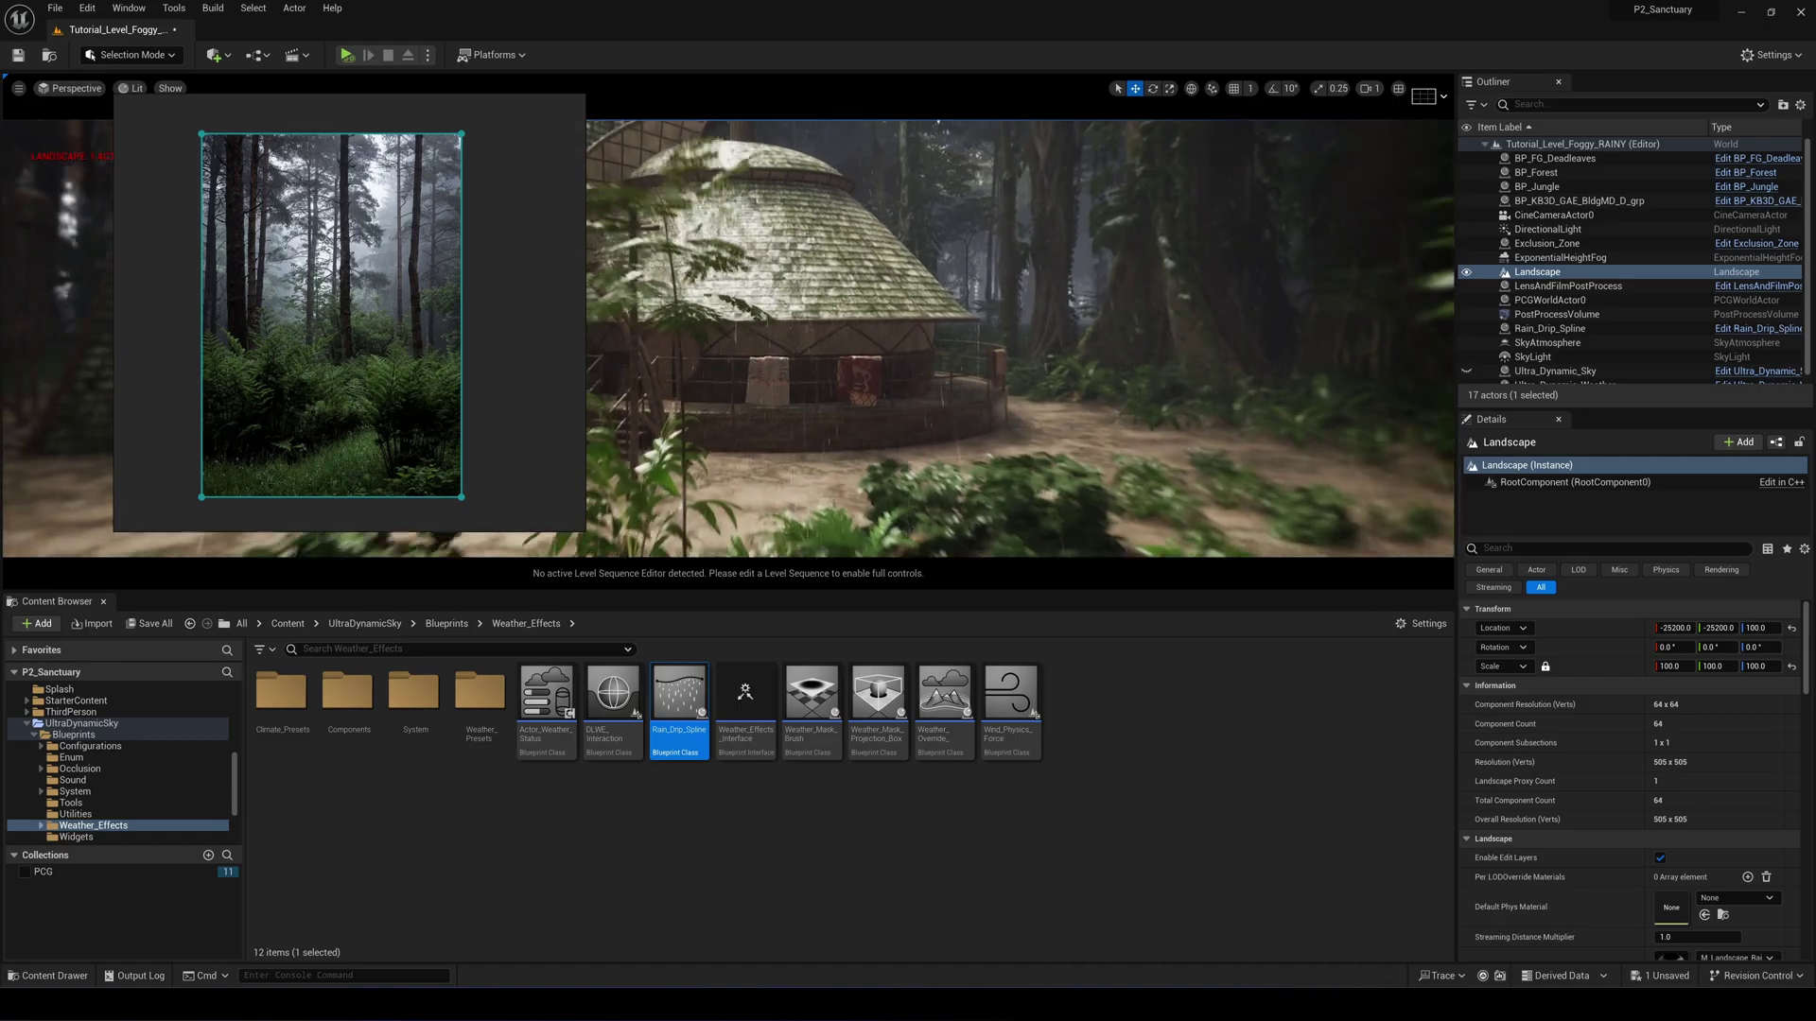
Select Ultra_Dynamic_Weather, try the Clear_Skies weather preset, and inspect the hut without rain.
{"action": "scroll", "coordinate": [1584, 340], "scroll_direction": "down", "scroll_amount": 1}
{"action": "left_click", "coordinate": [1598, 376]}
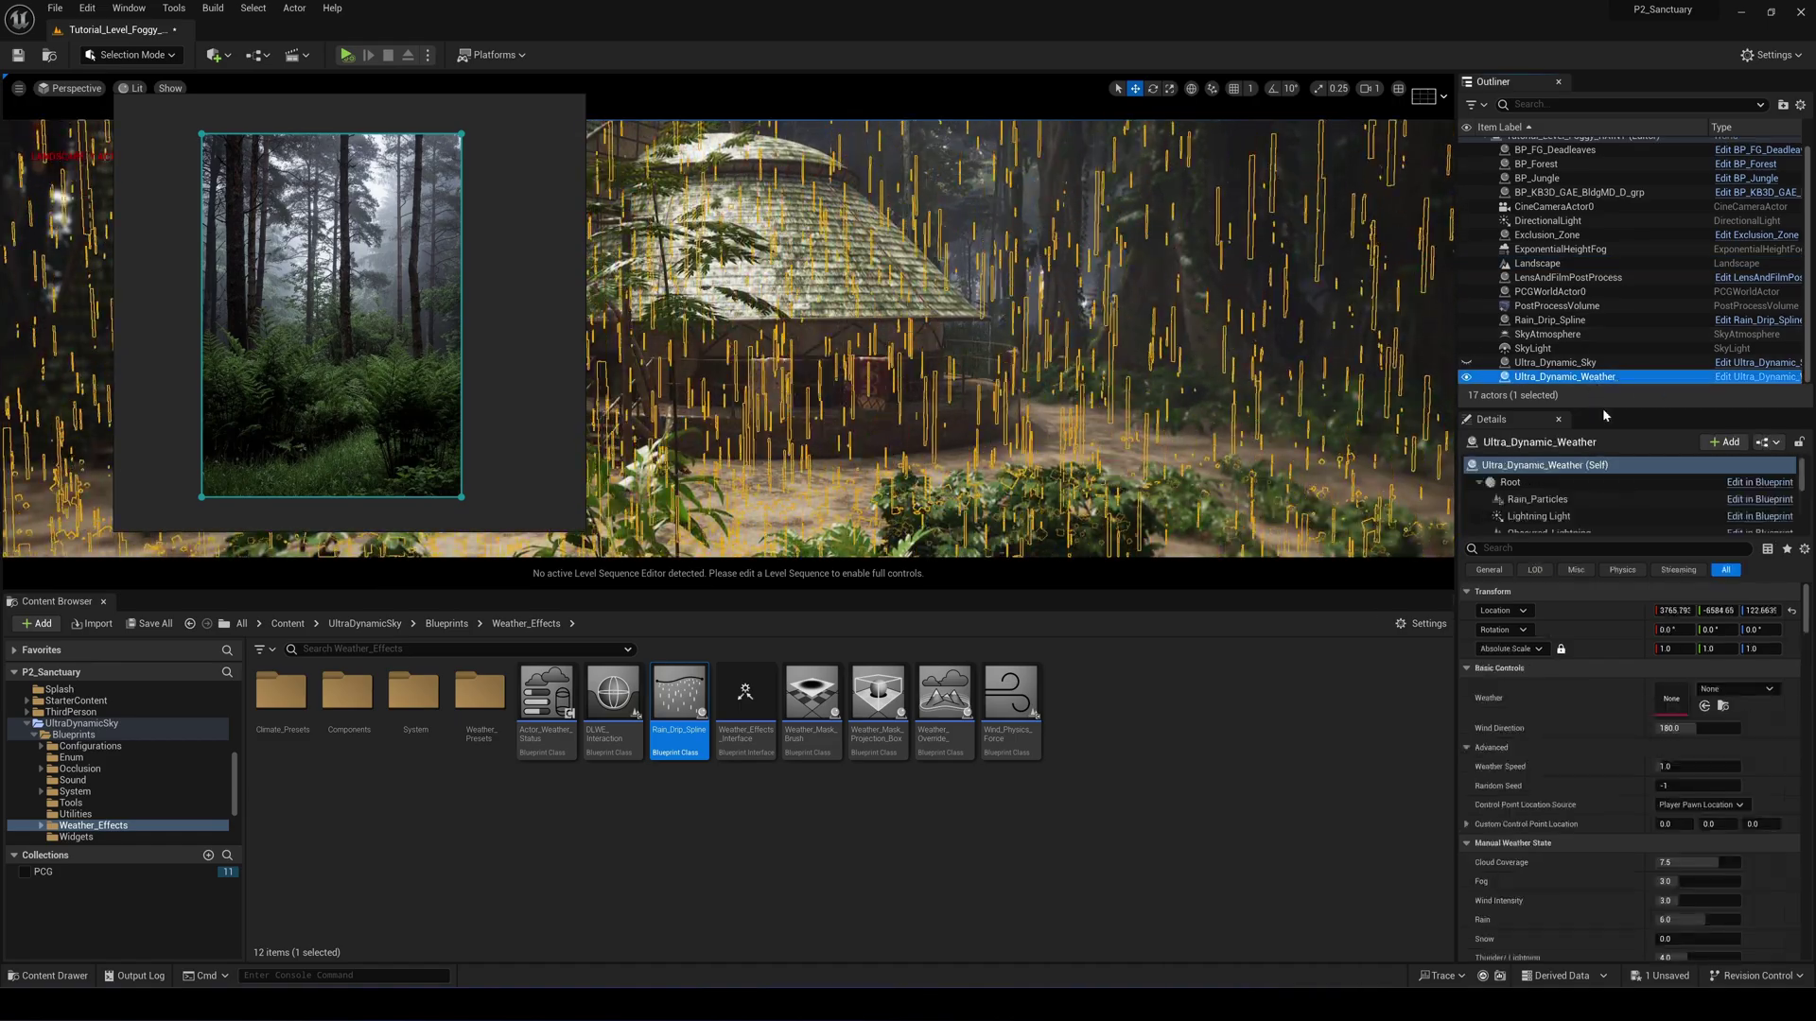
{"action": "left_click", "coordinate": [1726, 692]}
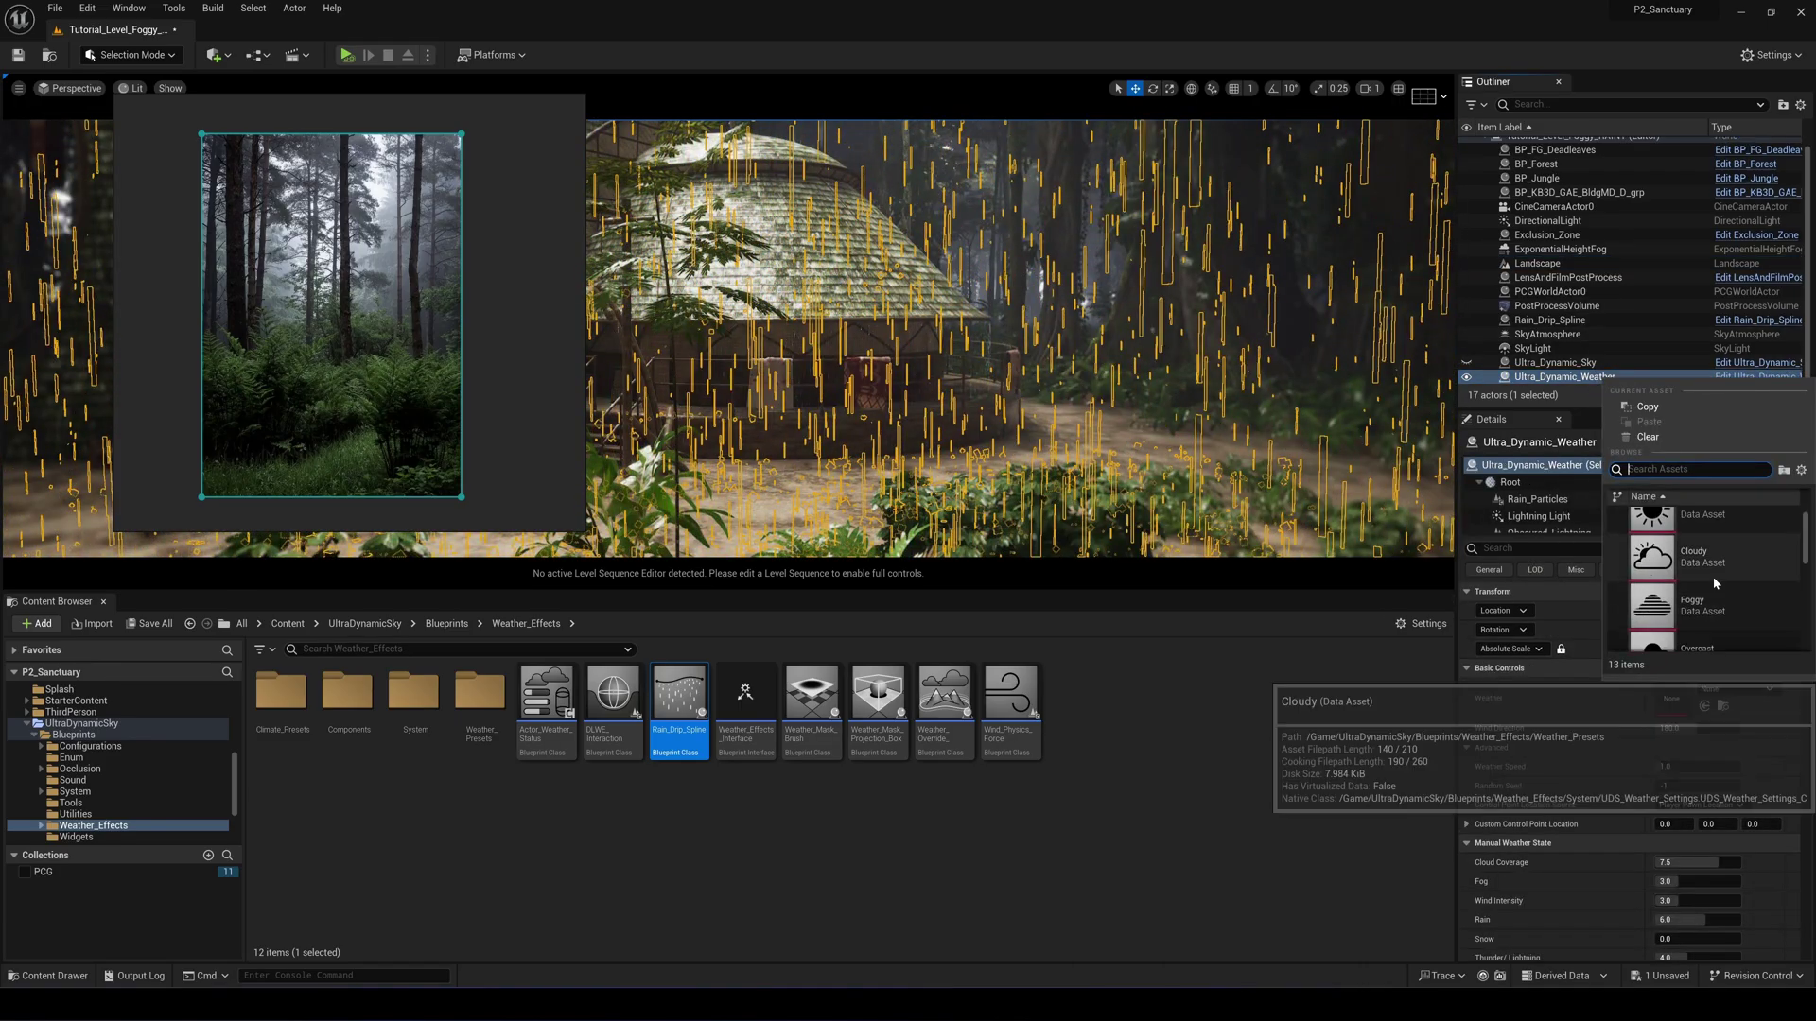
{"action": "left_click", "coordinate": [1711, 545]}
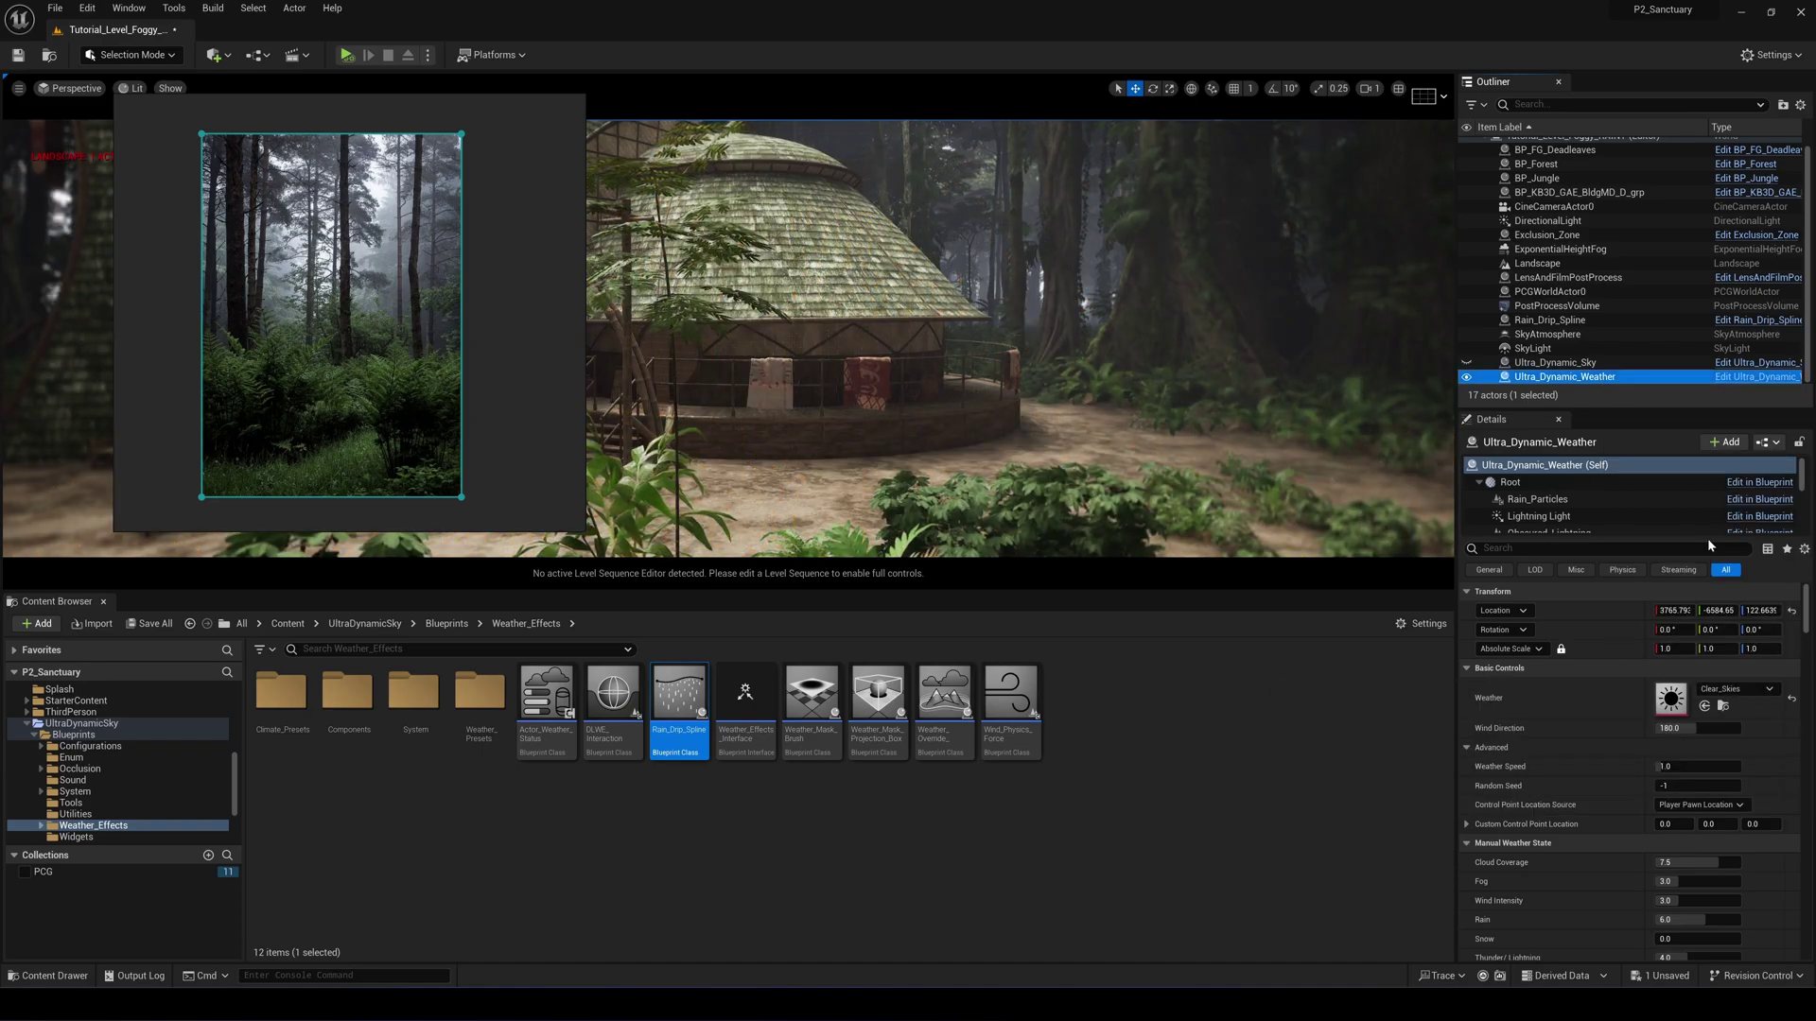
{"action": "mouse_move", "coordinate": [1319, 423]}
{"action": "right_mouse_down"}
{"action": "mouse_move", "coordinate": [1002, 416]}
{"action": "mouse_move", "coordinate": [1353, 416]}
{"action": "mouse_move", "coordinate": [1328, 416]}
{"action": "right_mouse_up"}
{"action": "key", "text": "w"}
{"action": "mouse_move", "coordinate": [1131, 364]}
{"action": "right_mouse_down"}
{"action": "mouse_move", "coordinate": [1059, 364]}
{"action": "mouse_move", "coordinate": [1131, 364]}
{"action": "right_mouse_up"}
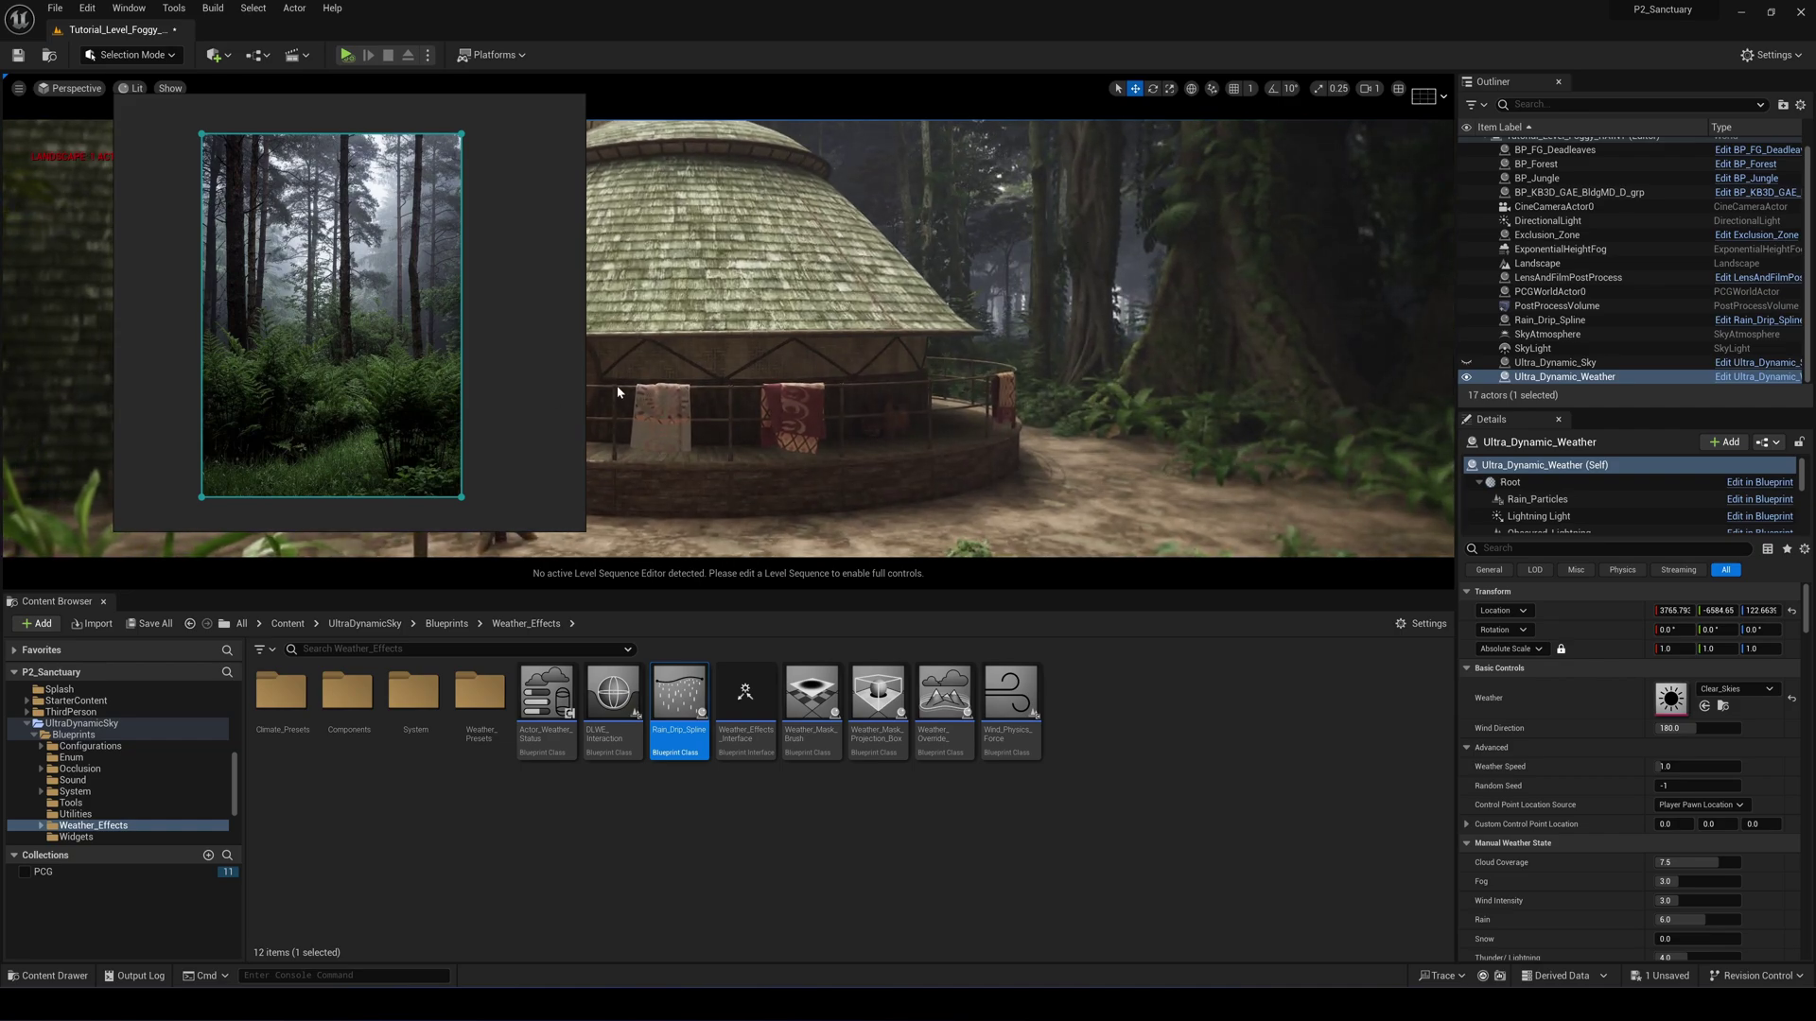
Set Ultra_Dynamic_Weather's Weather preset to Rain_Light and inspect the rain around the hut.
{"action": "left_click", "coordinate": [1713, 691]}
{"action": "scroll", "coordinate": [1732, 626], "scroll_direction": "down", "scroll_amount": 9}
{"action": "scroll", "coordinate": [1729, 596], "scroll_direction": "down", "scroll_amount": 1}
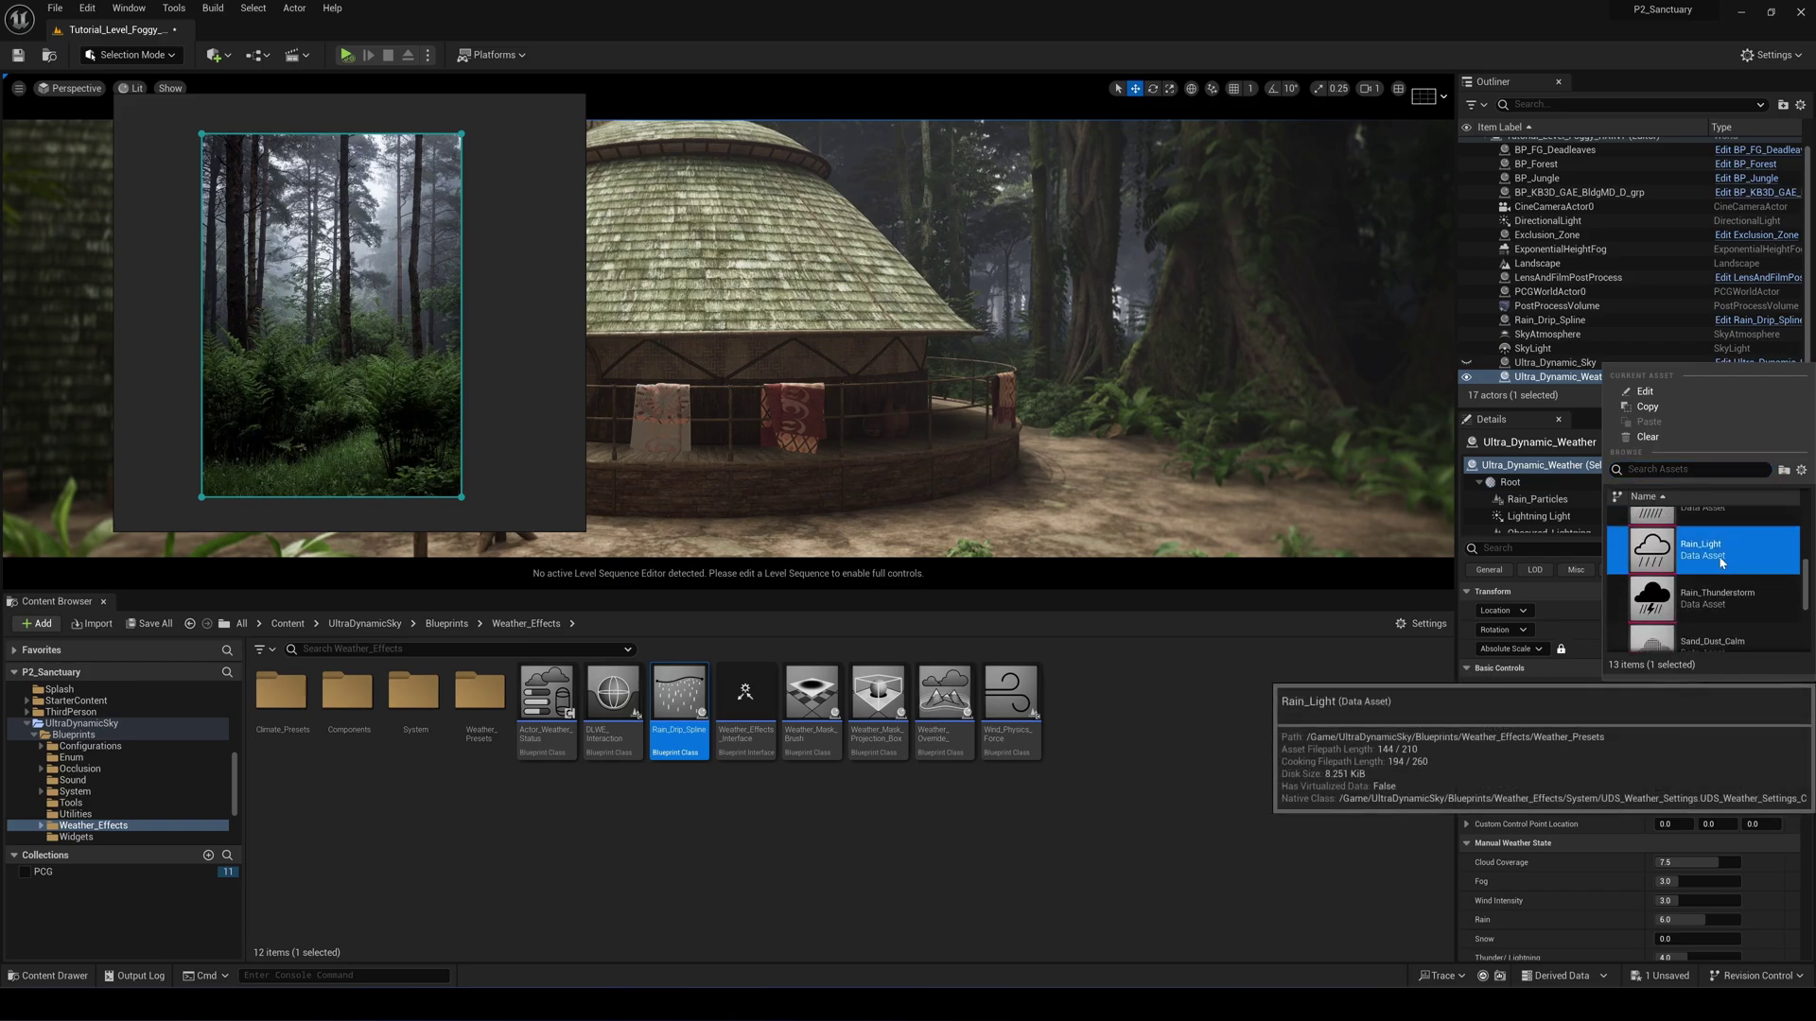
{"action": "left_click", "coordinate": [1721, 562]}
{"action": "left_click", "coordinate": [916, 400]}
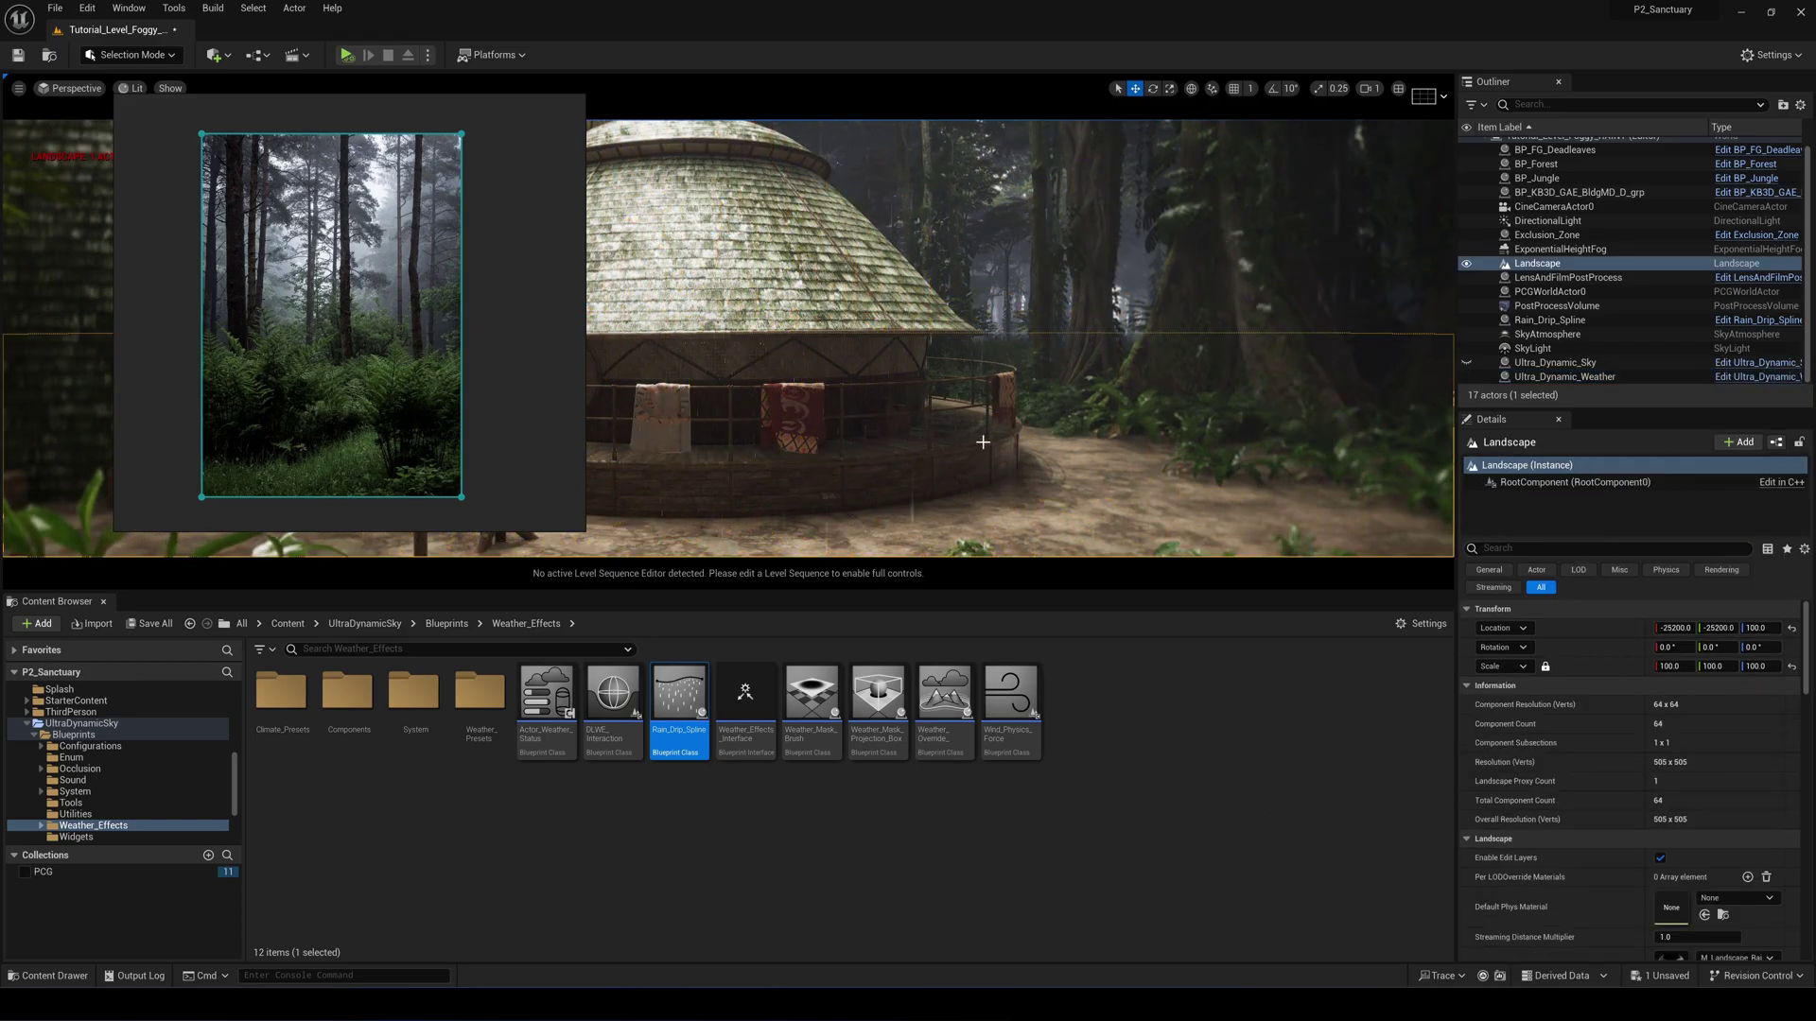
{"action": "right_click_drag", "start_coordinate": [915, 400], "coordinate": [821, 406]}
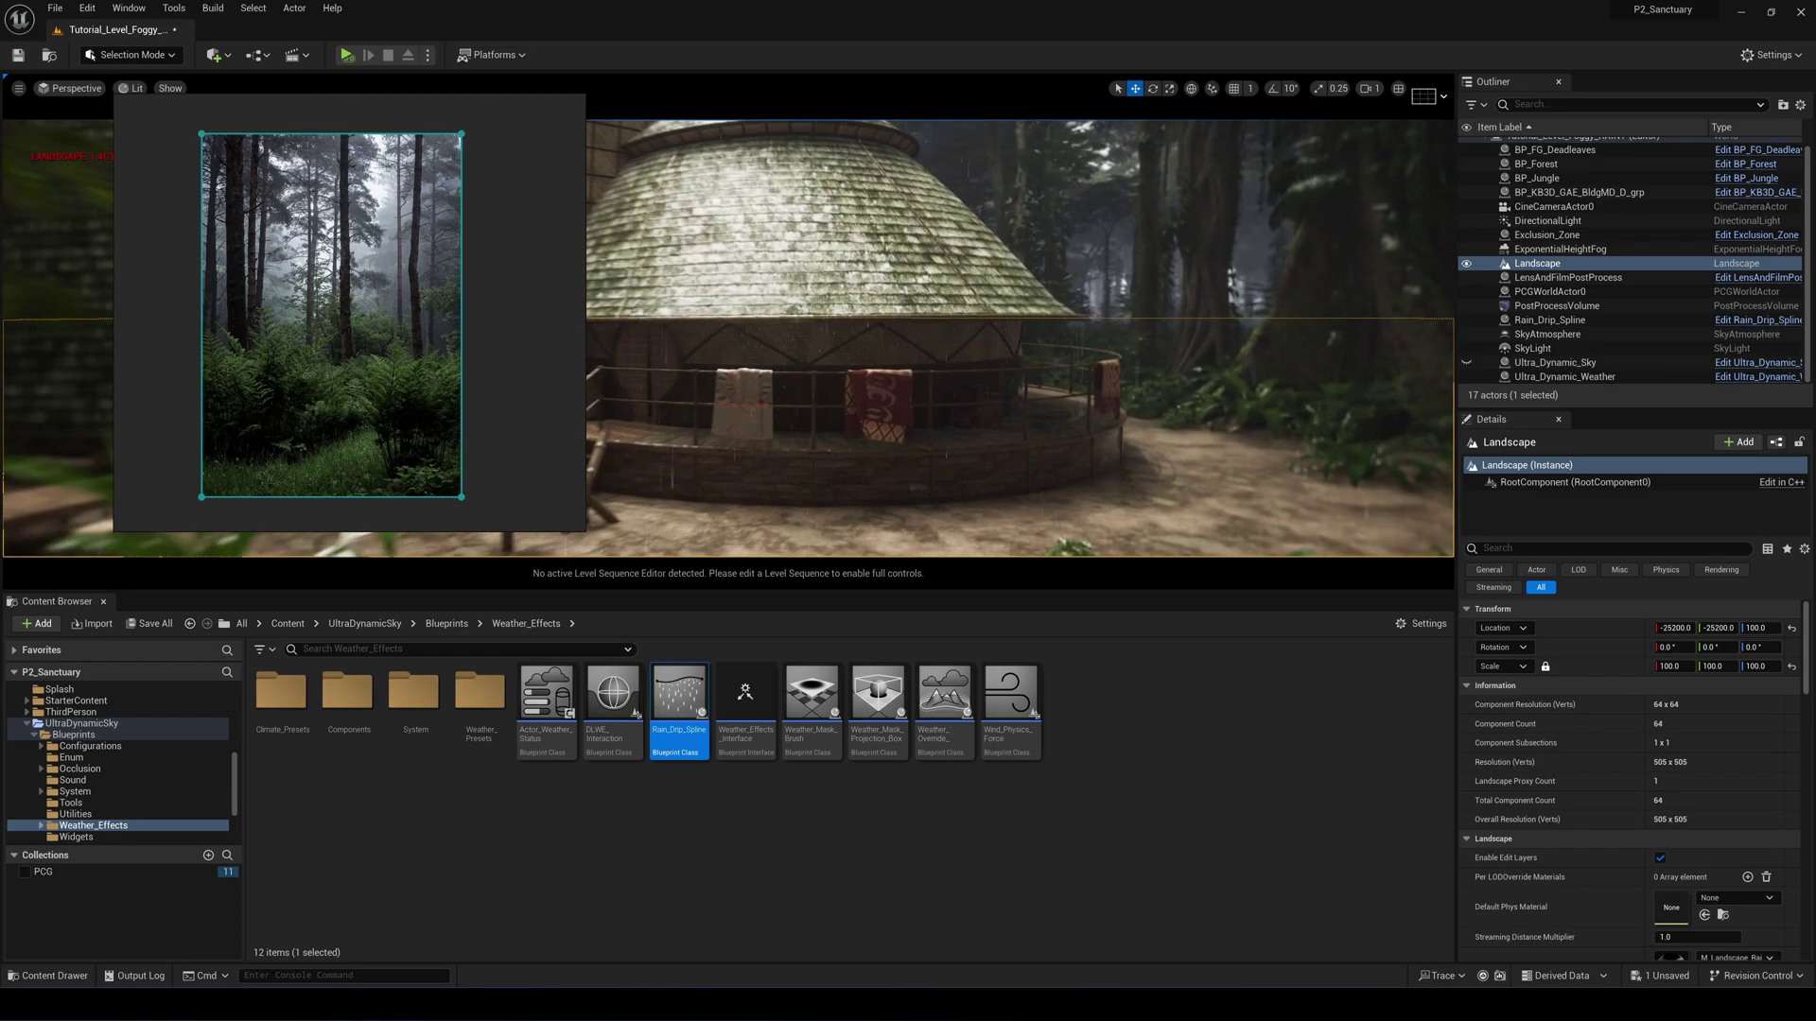
{"action": "mouse_move", "coordinate": [1162, 490]}
{"action": "right_mouse_down"}
{"action": "mouse_move", "coordinate": [1148, 502]}
{"action": "mouse_move", "coordinate": [1161, 491]}
{"action": "right_mouse_up"}
{"action": "key", "text": "s"}
{"action": "key", "text": "w"}
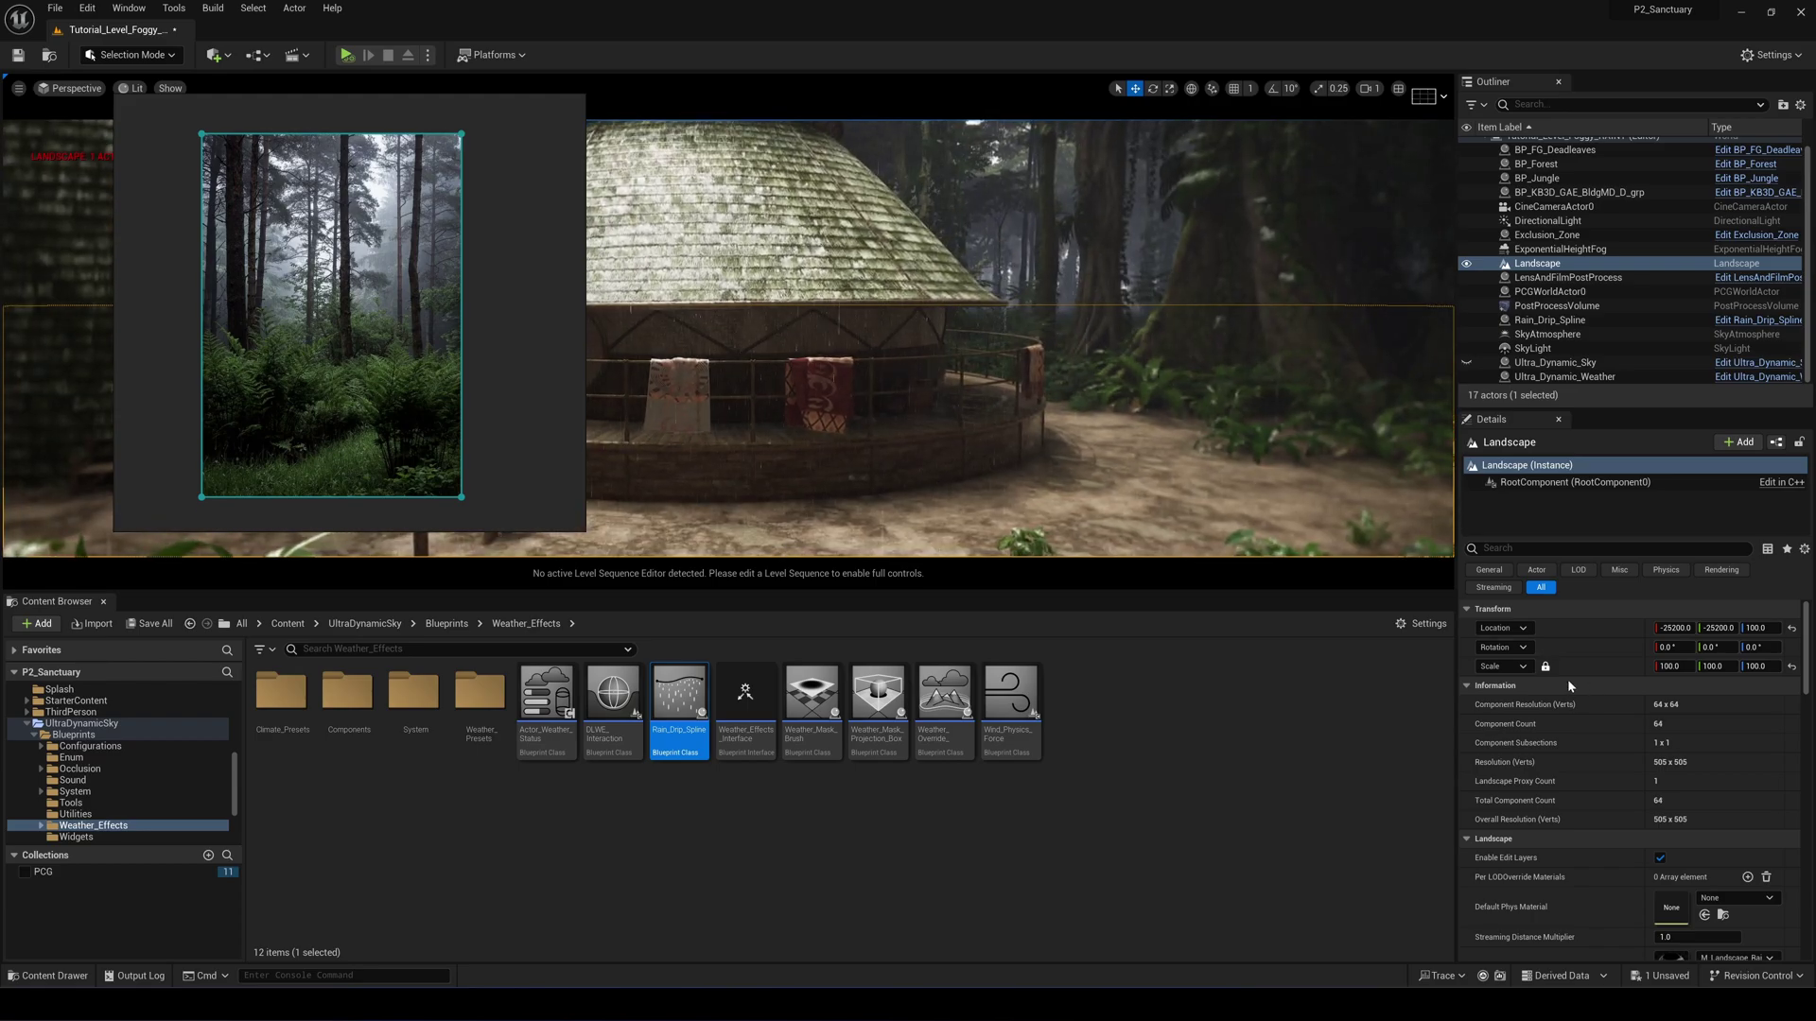
Filter Ultra_Dynamic_Weather's properties for "particles" and disable Enable Rain Particles.
{"action": "left_click", "coordinate": [1565, 376]}
{"action": "scroll", "coordinate": [1608, 757], "scroll_direction": "down", "scroll_amount": 10}
{"action": "scroll", "coordinate": [1585, 690], "scroll_direction": "up", "scroll_amount": 2}
{"action": "left_click", "coordinate": [1548, 550]}
{"action": "type", "text": "particles"}
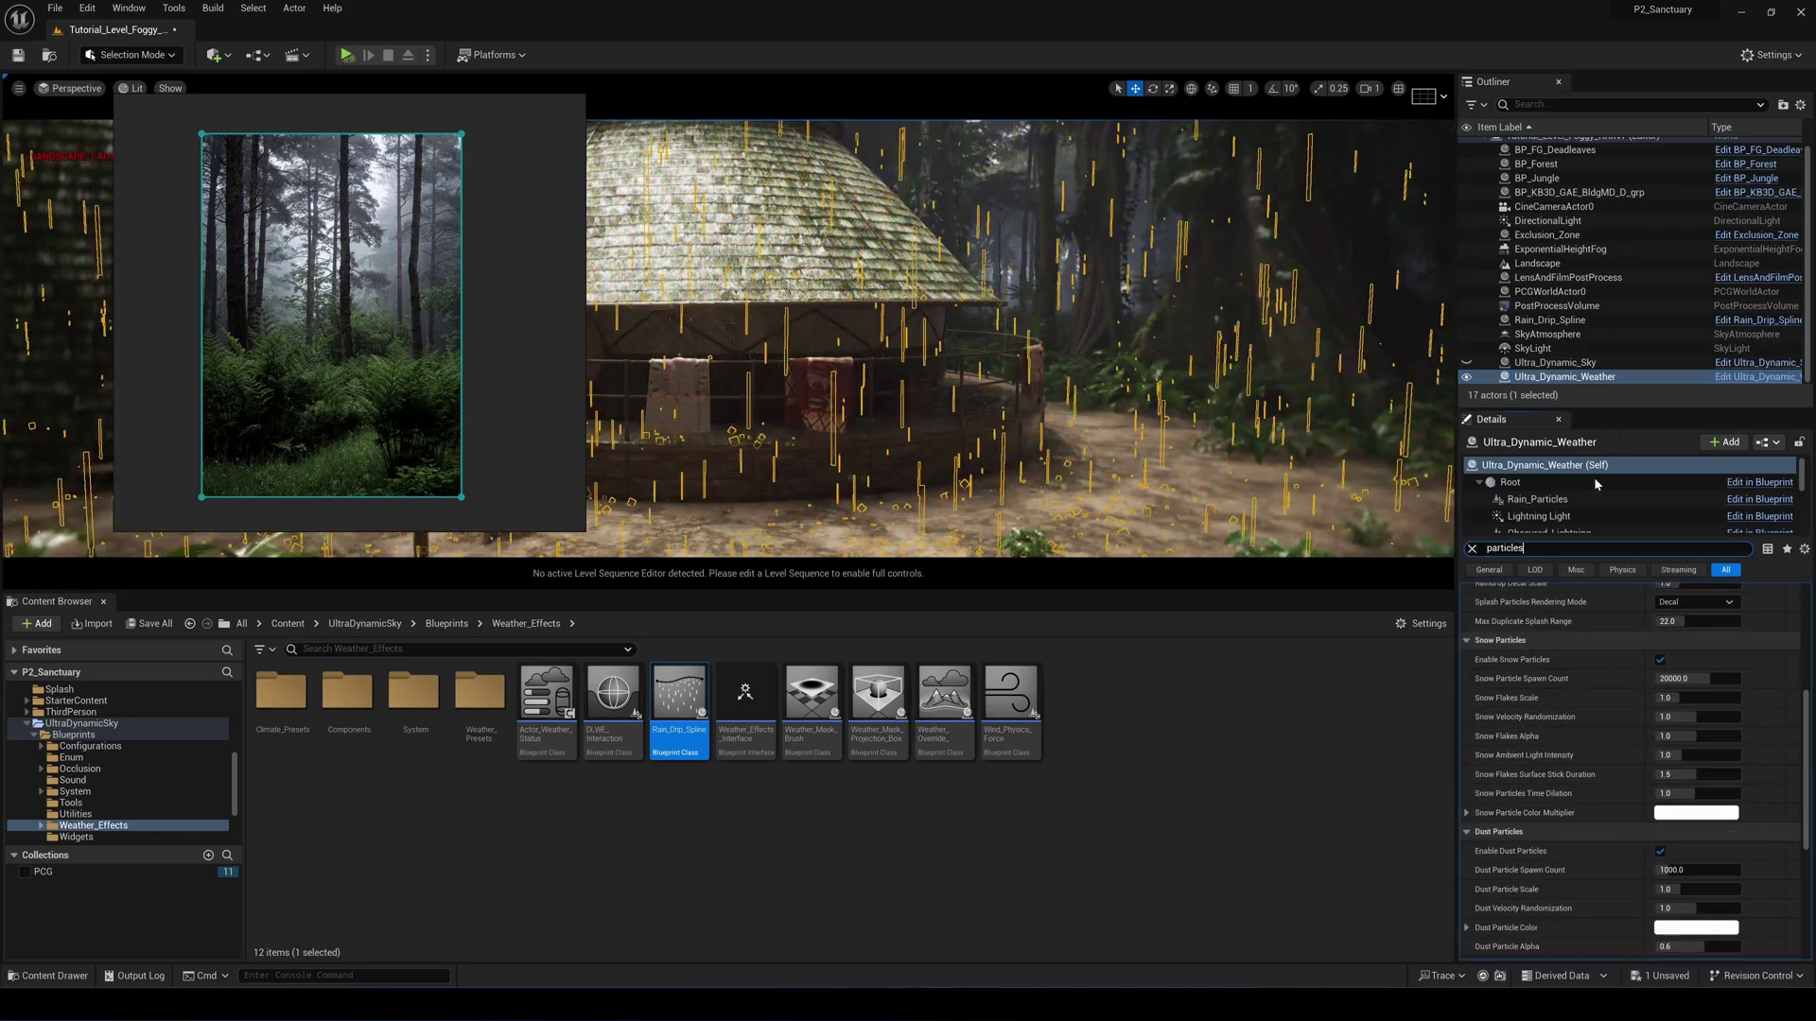
{"action": "scroll", "coordinate": [1594, 662], "scroll_direction": "up", "scroll_amount": 4}
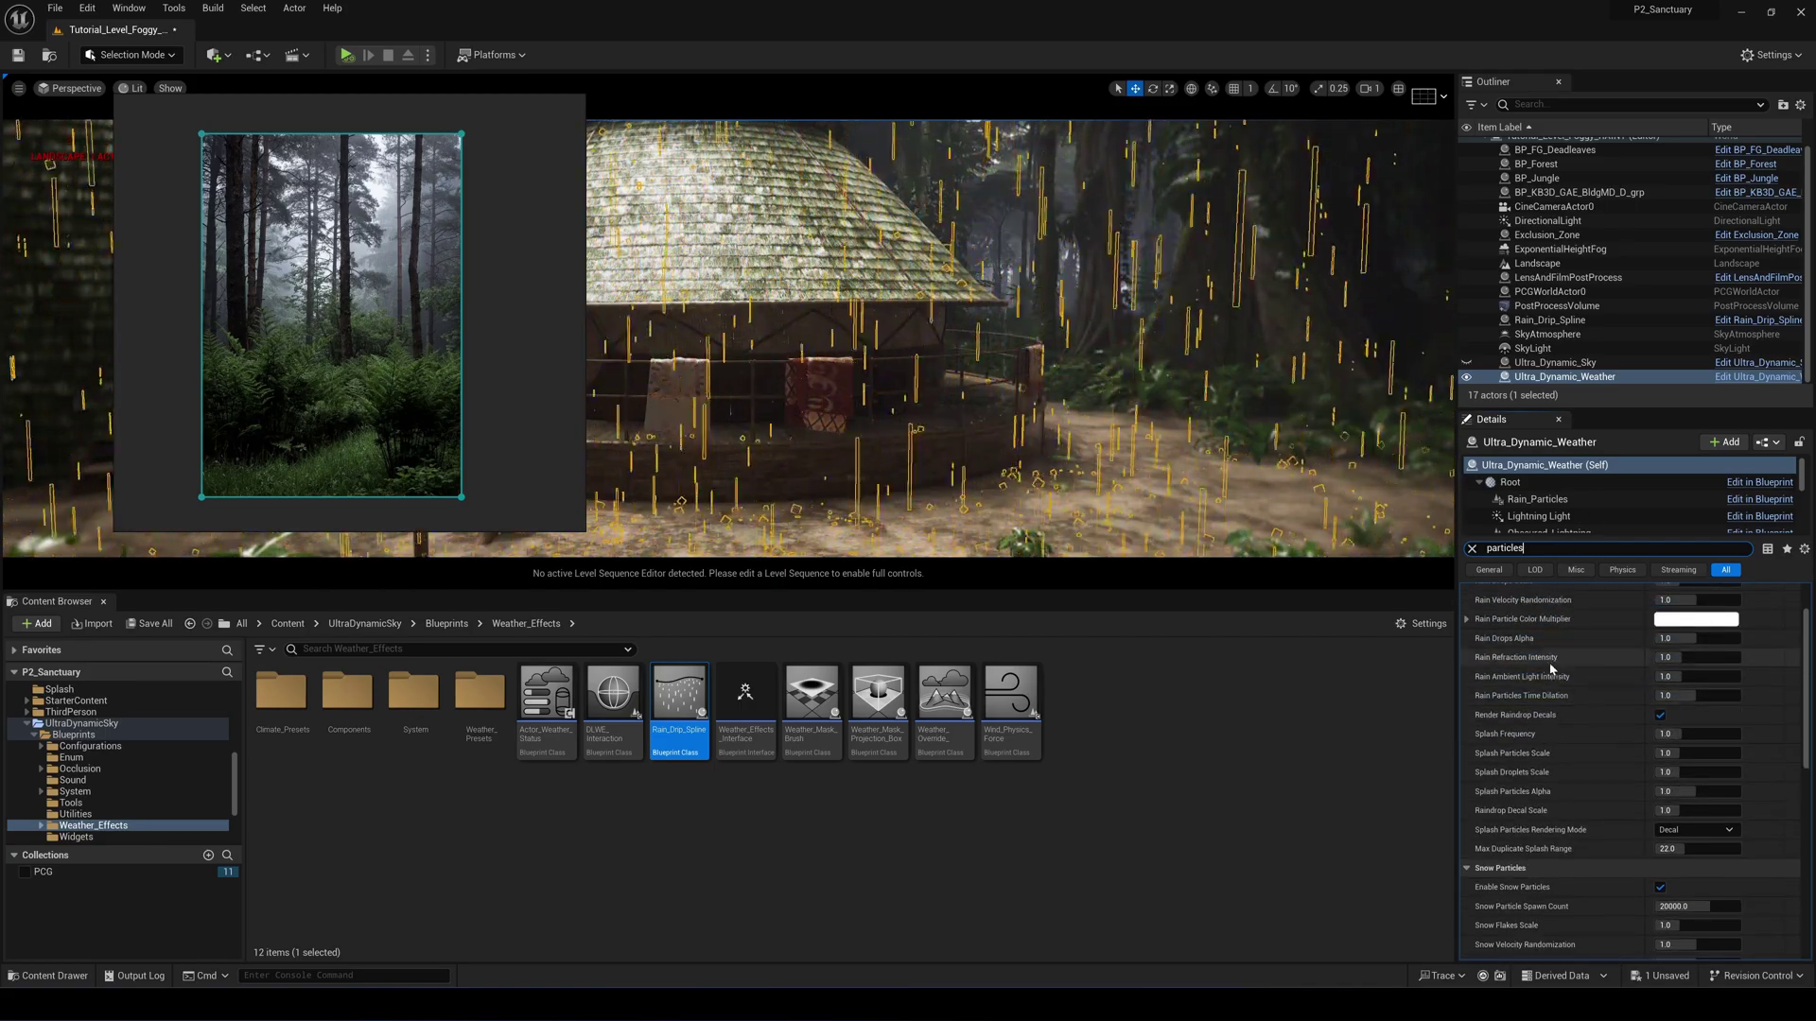
{"action": "scroll", "coordinate": [1561, 677], "scroll_direction": "up", "scroll_amount": 1}
{"action": "left_click", "coordinate": [1660, 611]}
{"action": "left_click", "coordinate": [1658, 611]}
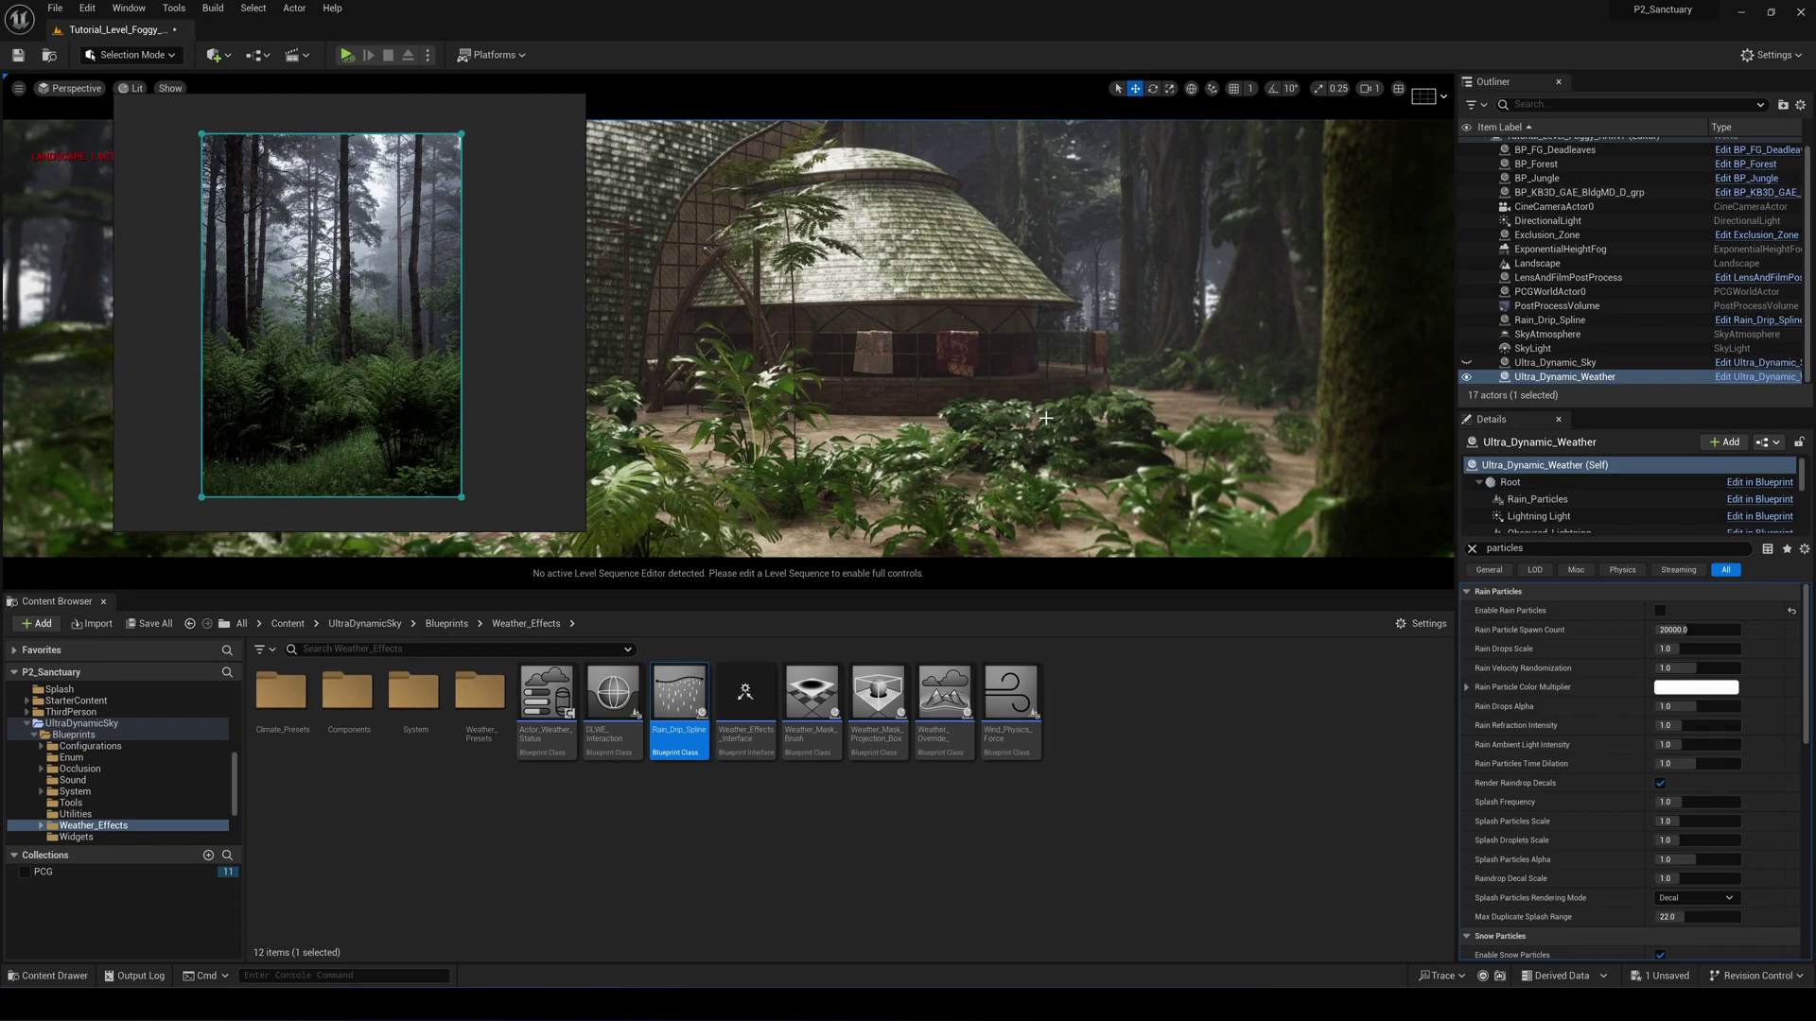
Turn Enable Rain Particles back on for comparison, filter Ultra_Dynamic_Weather's properties for "partic", and disable it again.
{"action": "left_click", "coordinate": [1660, 611]}
{"action": "left_click", "coordinate": [1149, 504]}
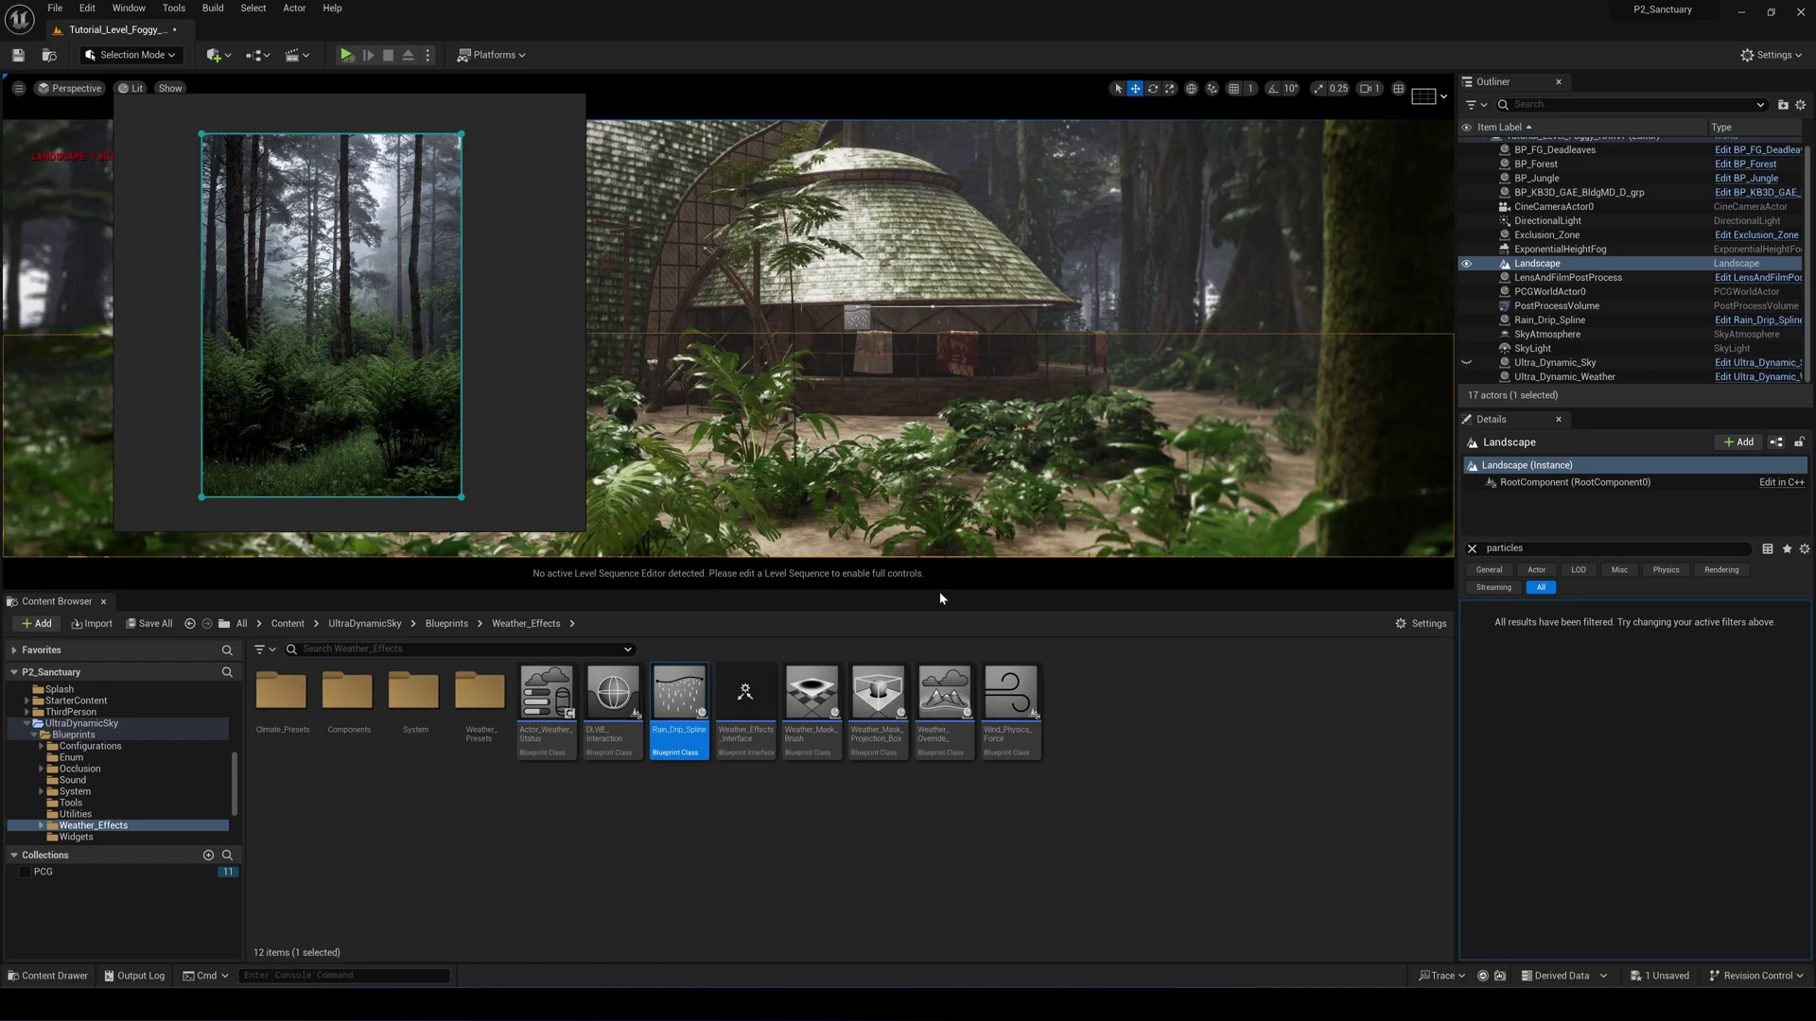
{"action": "left_click", "coordinate": [1472, 549]}
{"action": "type", "text": "partic"}
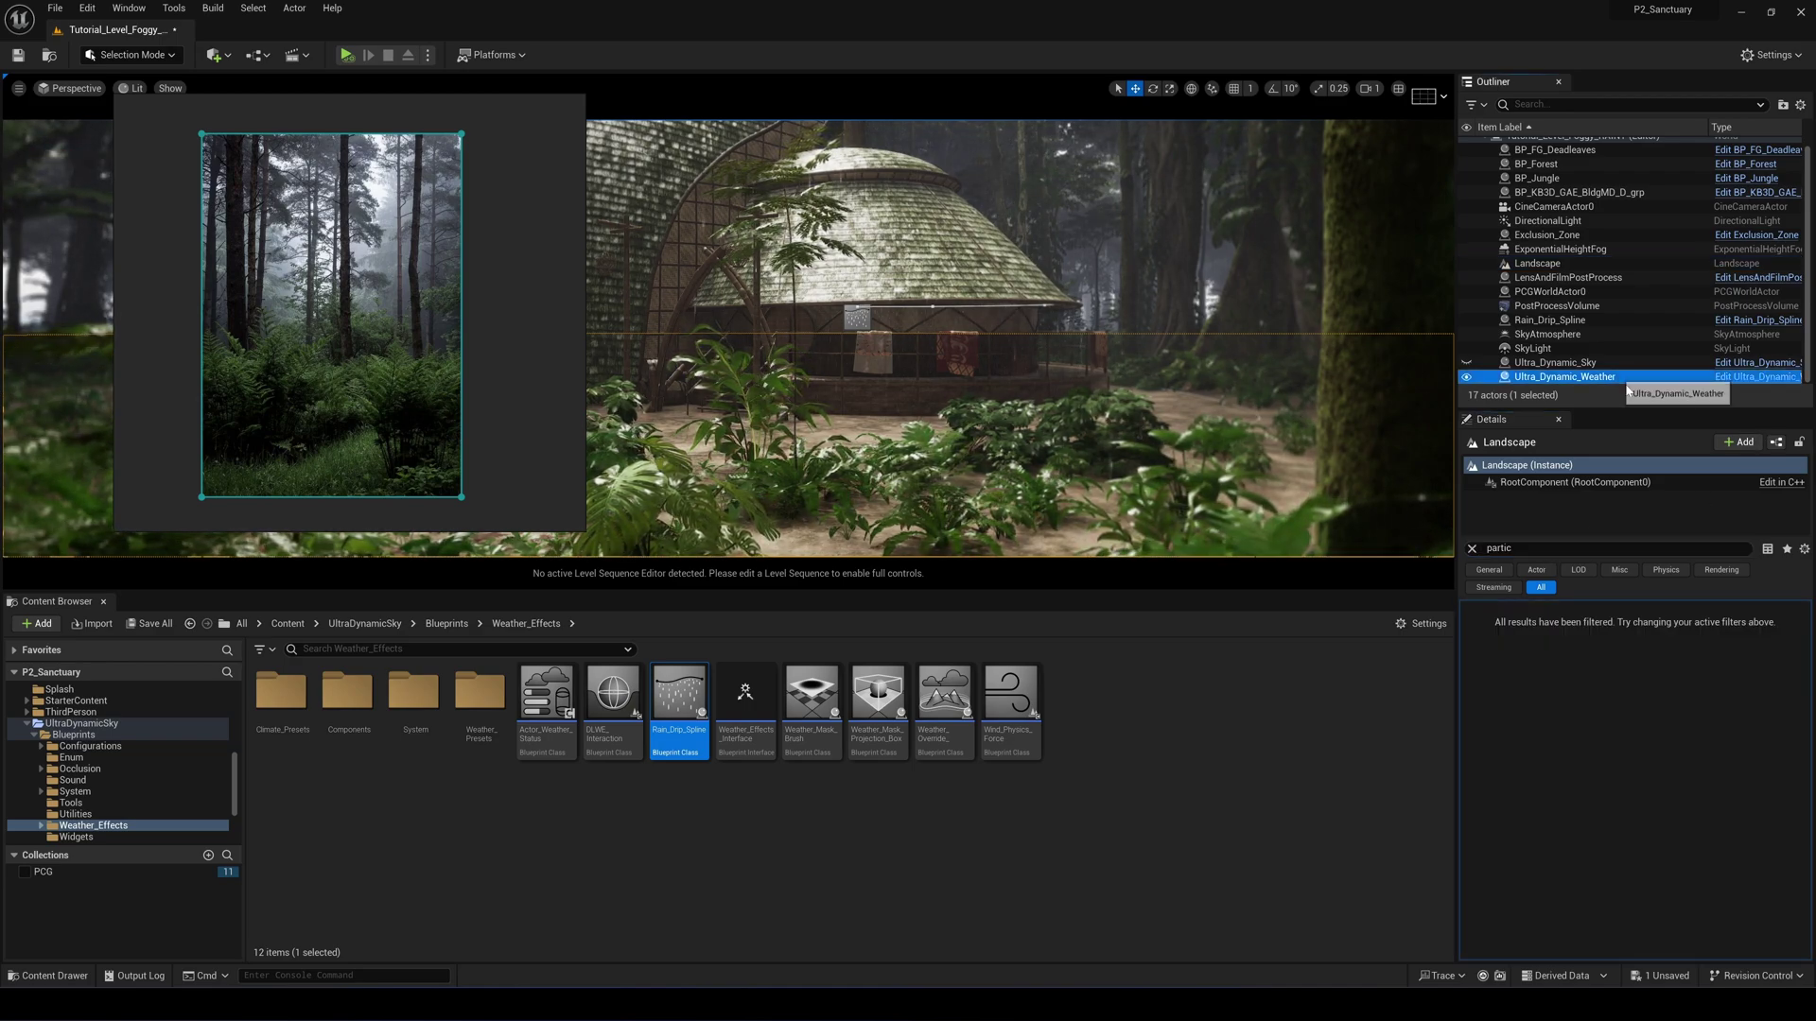
{"action": "left_click", "coordinate": [1660, 610]}
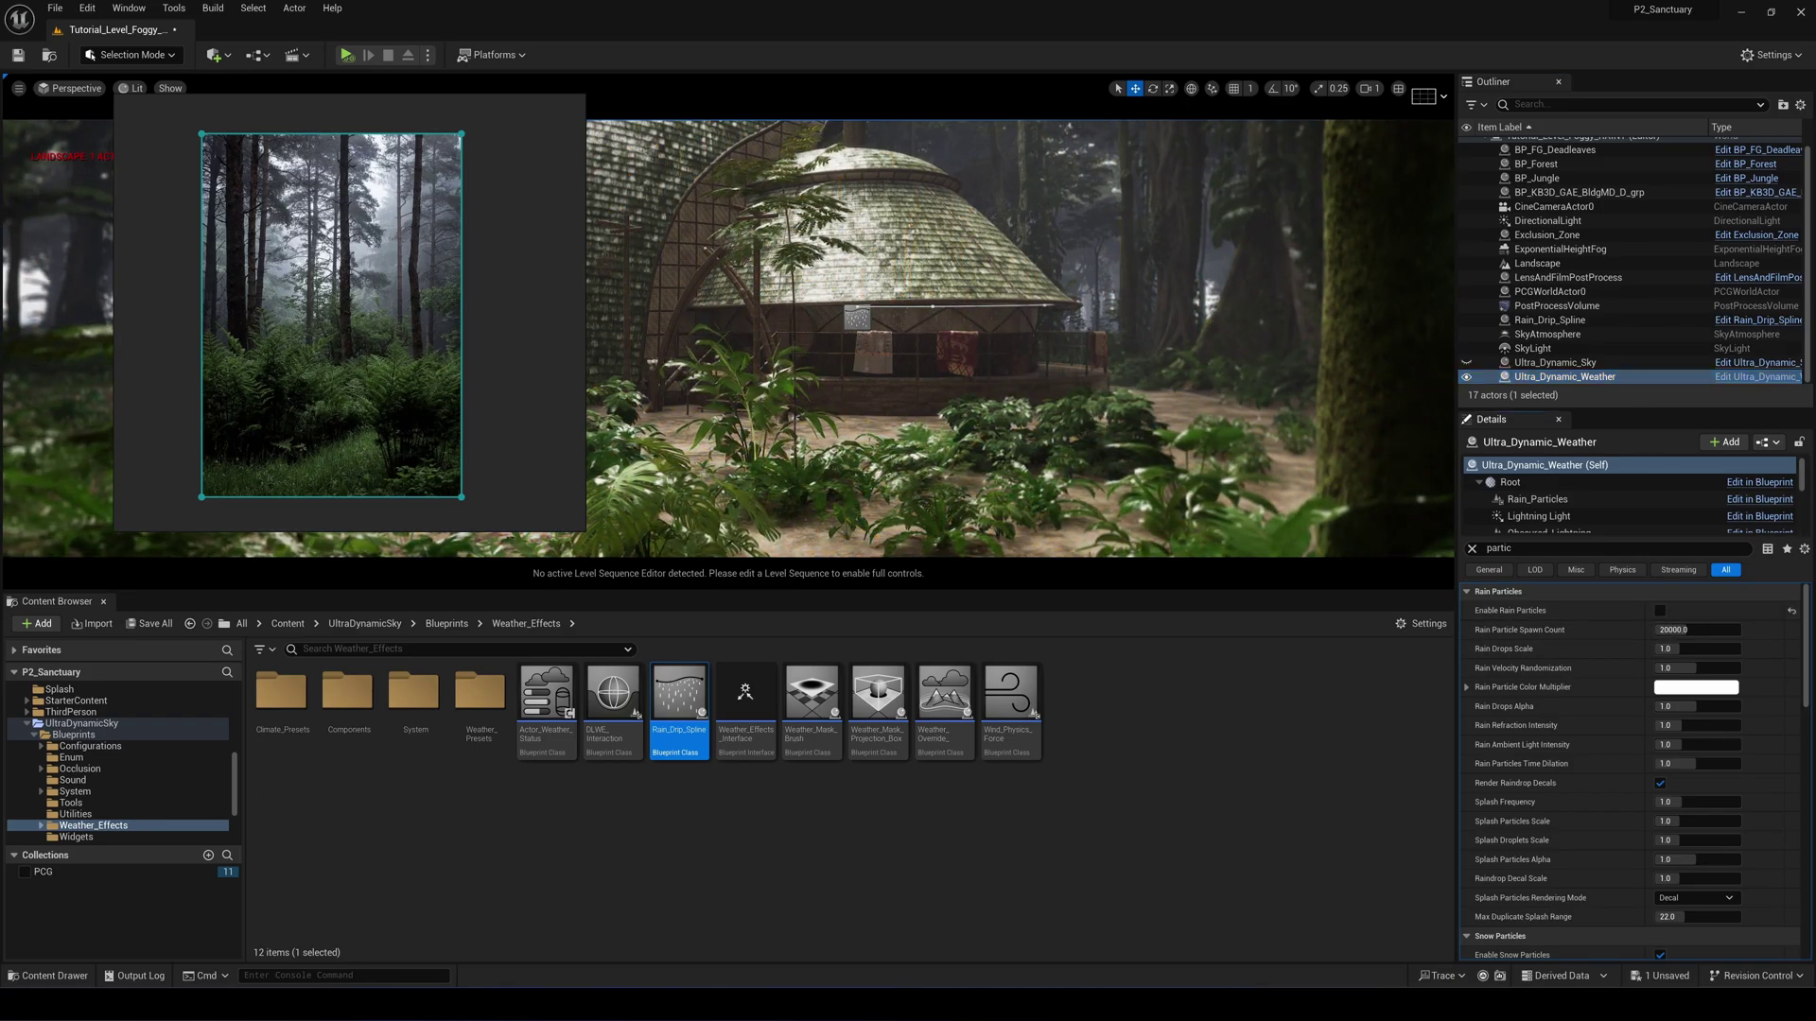
Switch to File Explorer and browse the Tutorial folder's STOCK > VIDEOHIVE_RAIN stock files, viewing BONUS PROJECTS and RAIN TEMPLATES.
{"action": "mouse_move", "coordinate": [307, 1003]}
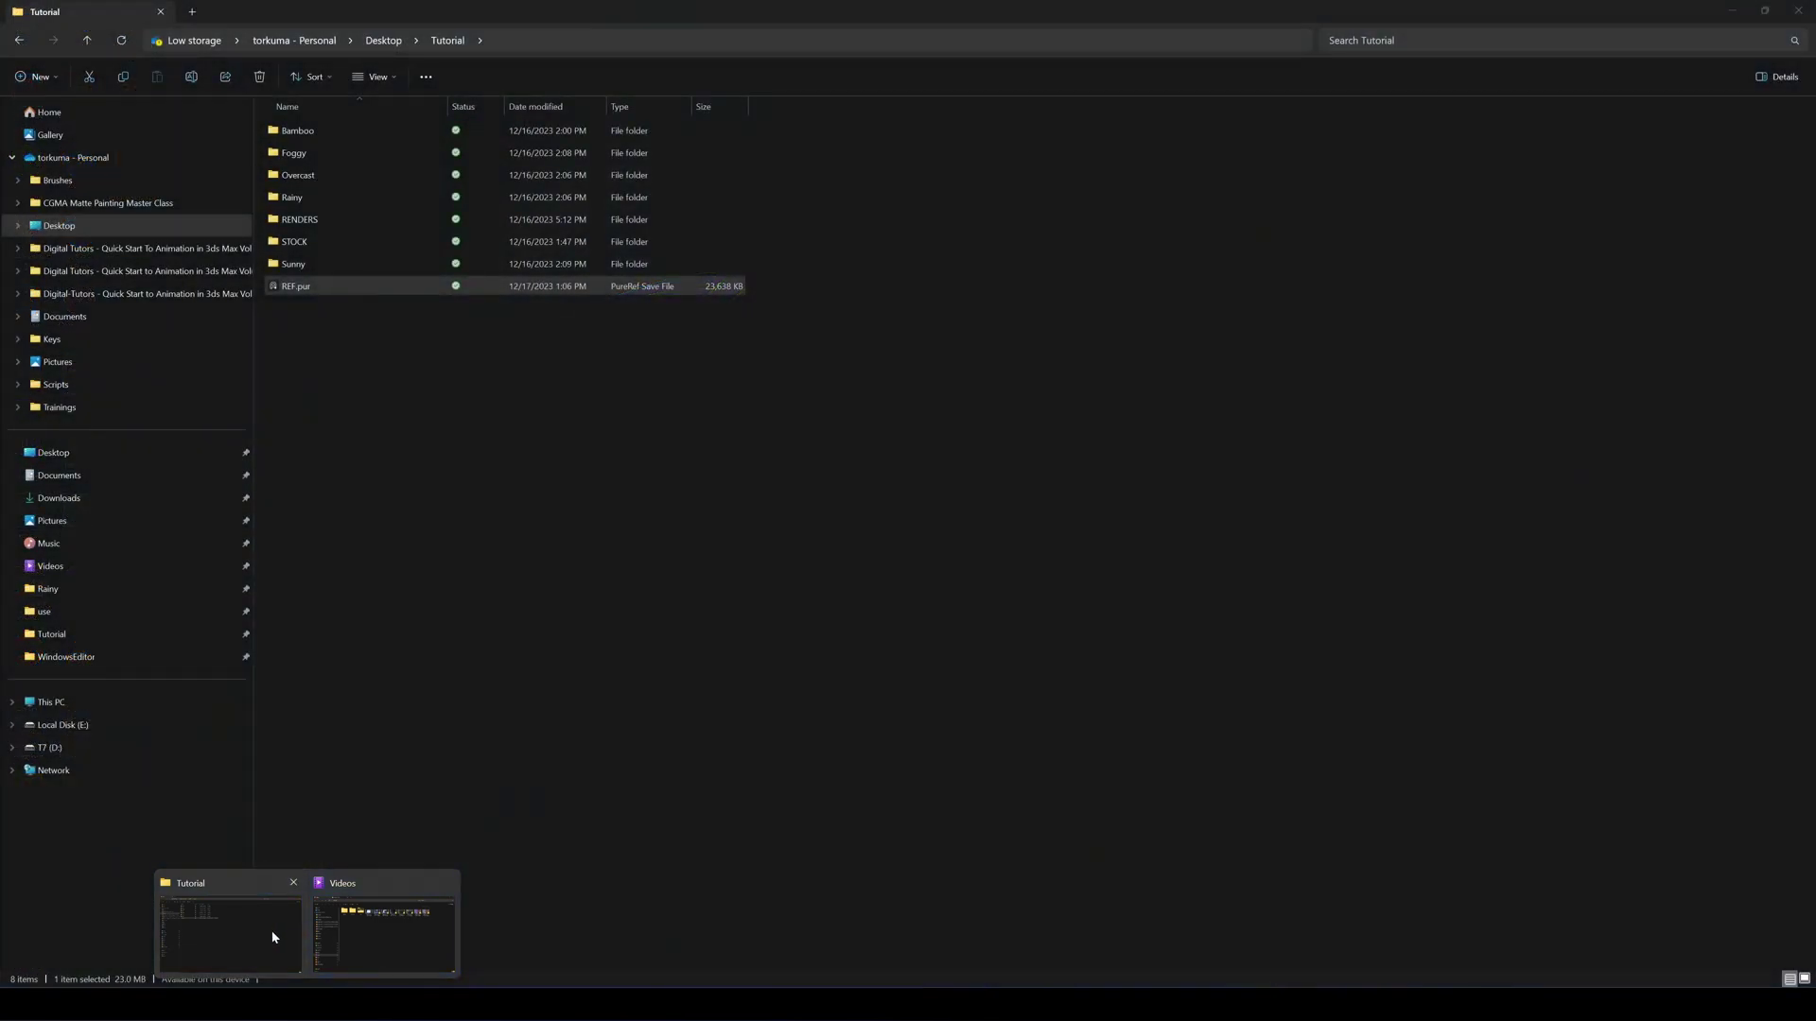
{"action": "left_click", "coordinate": [272, 940]}
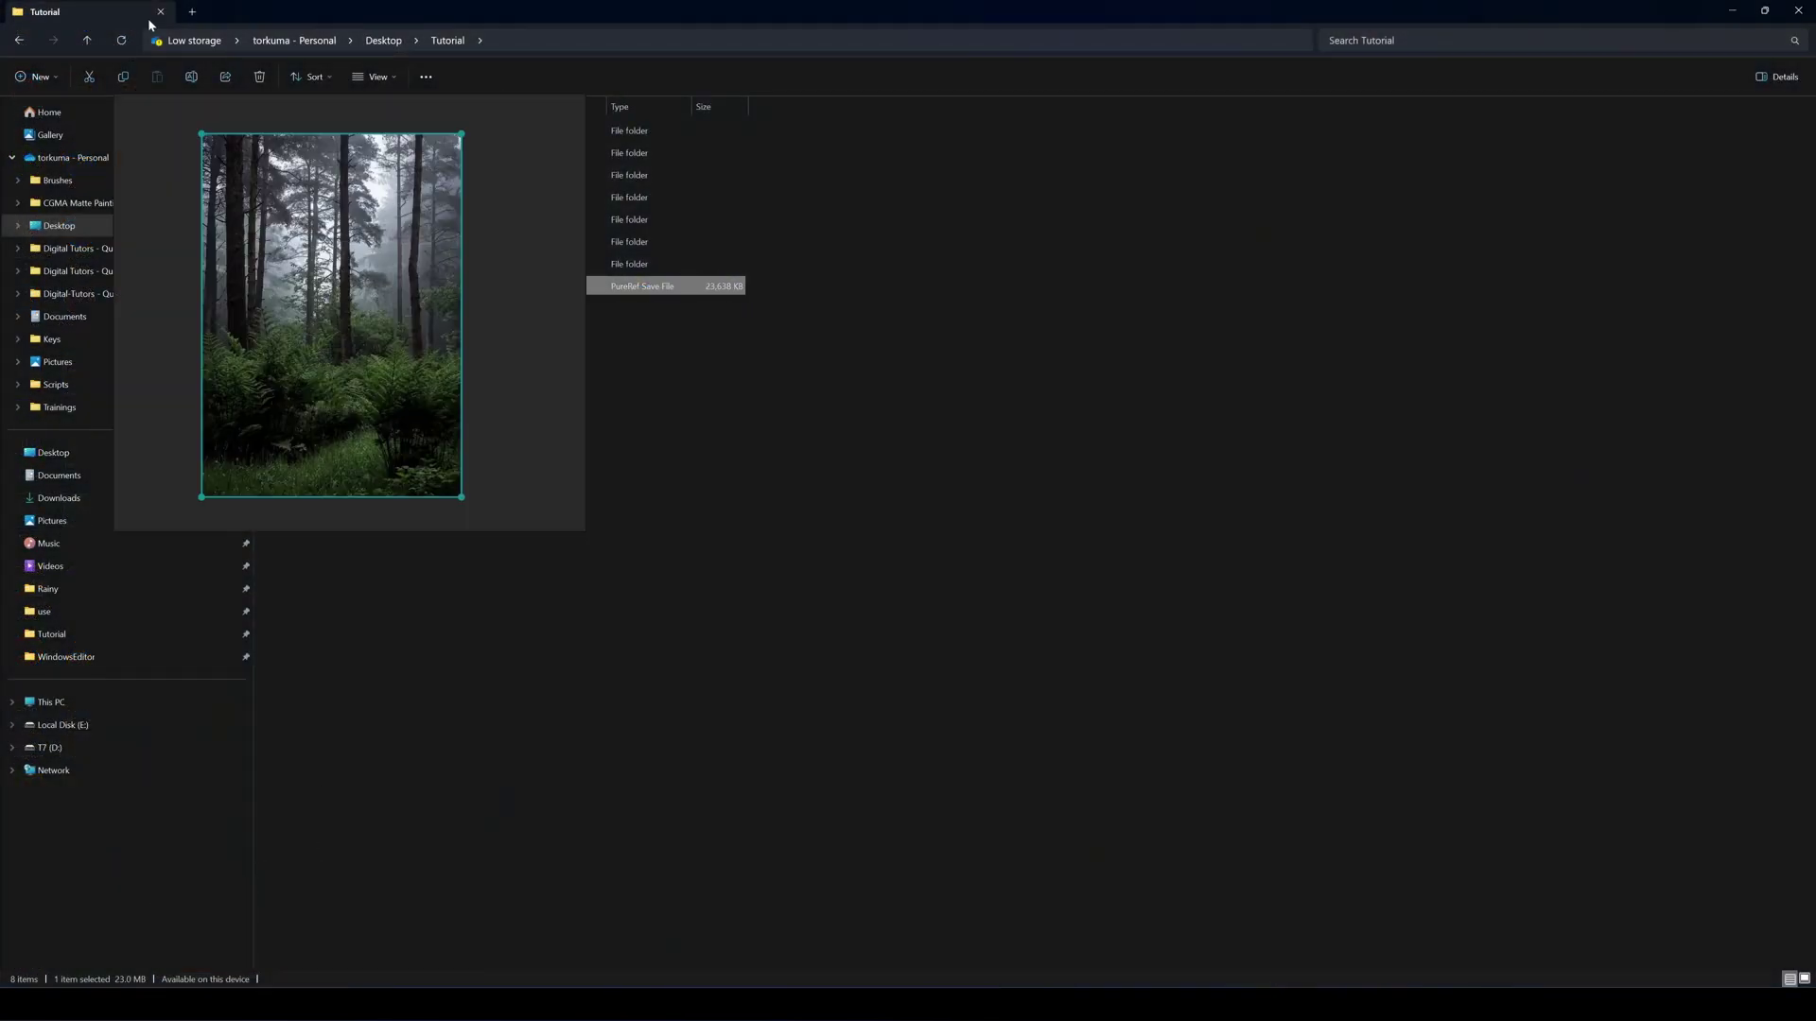
{"action": "double_click", "coordinate": [760, 6]}
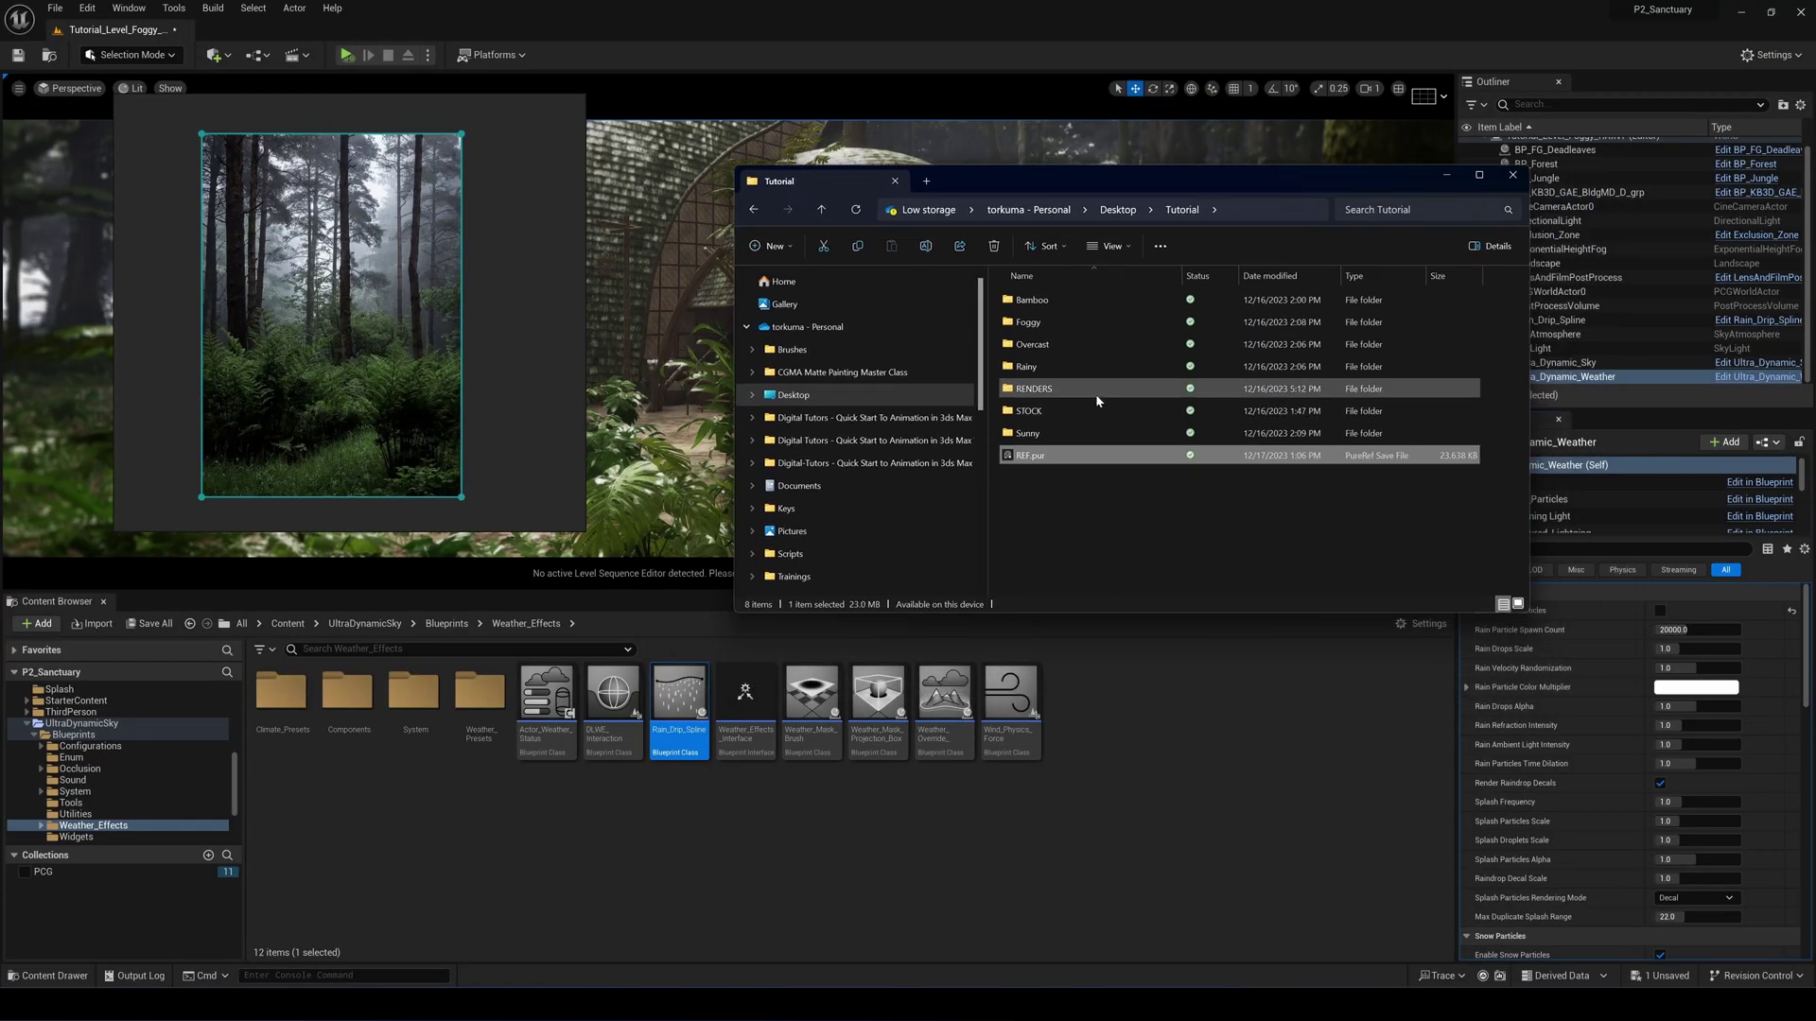
{"action": "double_click", "coordinate": [1046, 413]}
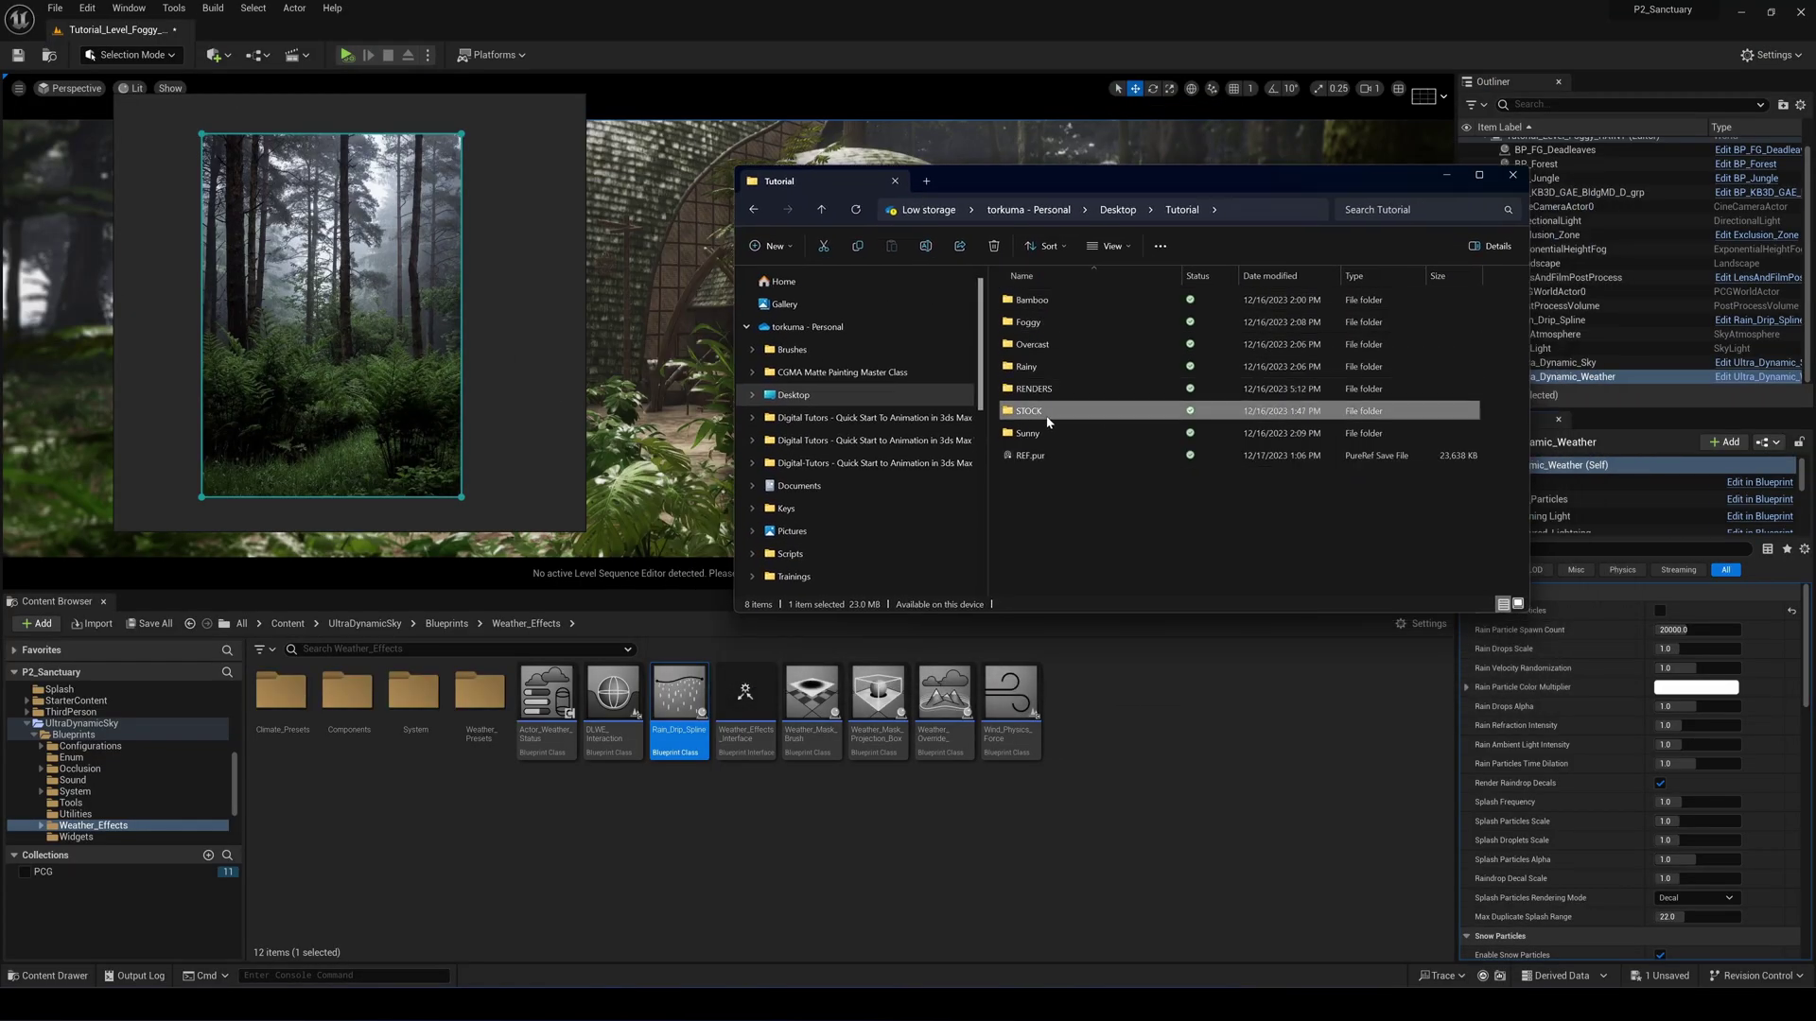
{"action": "double_click", "coordinate": [1052, 301]}
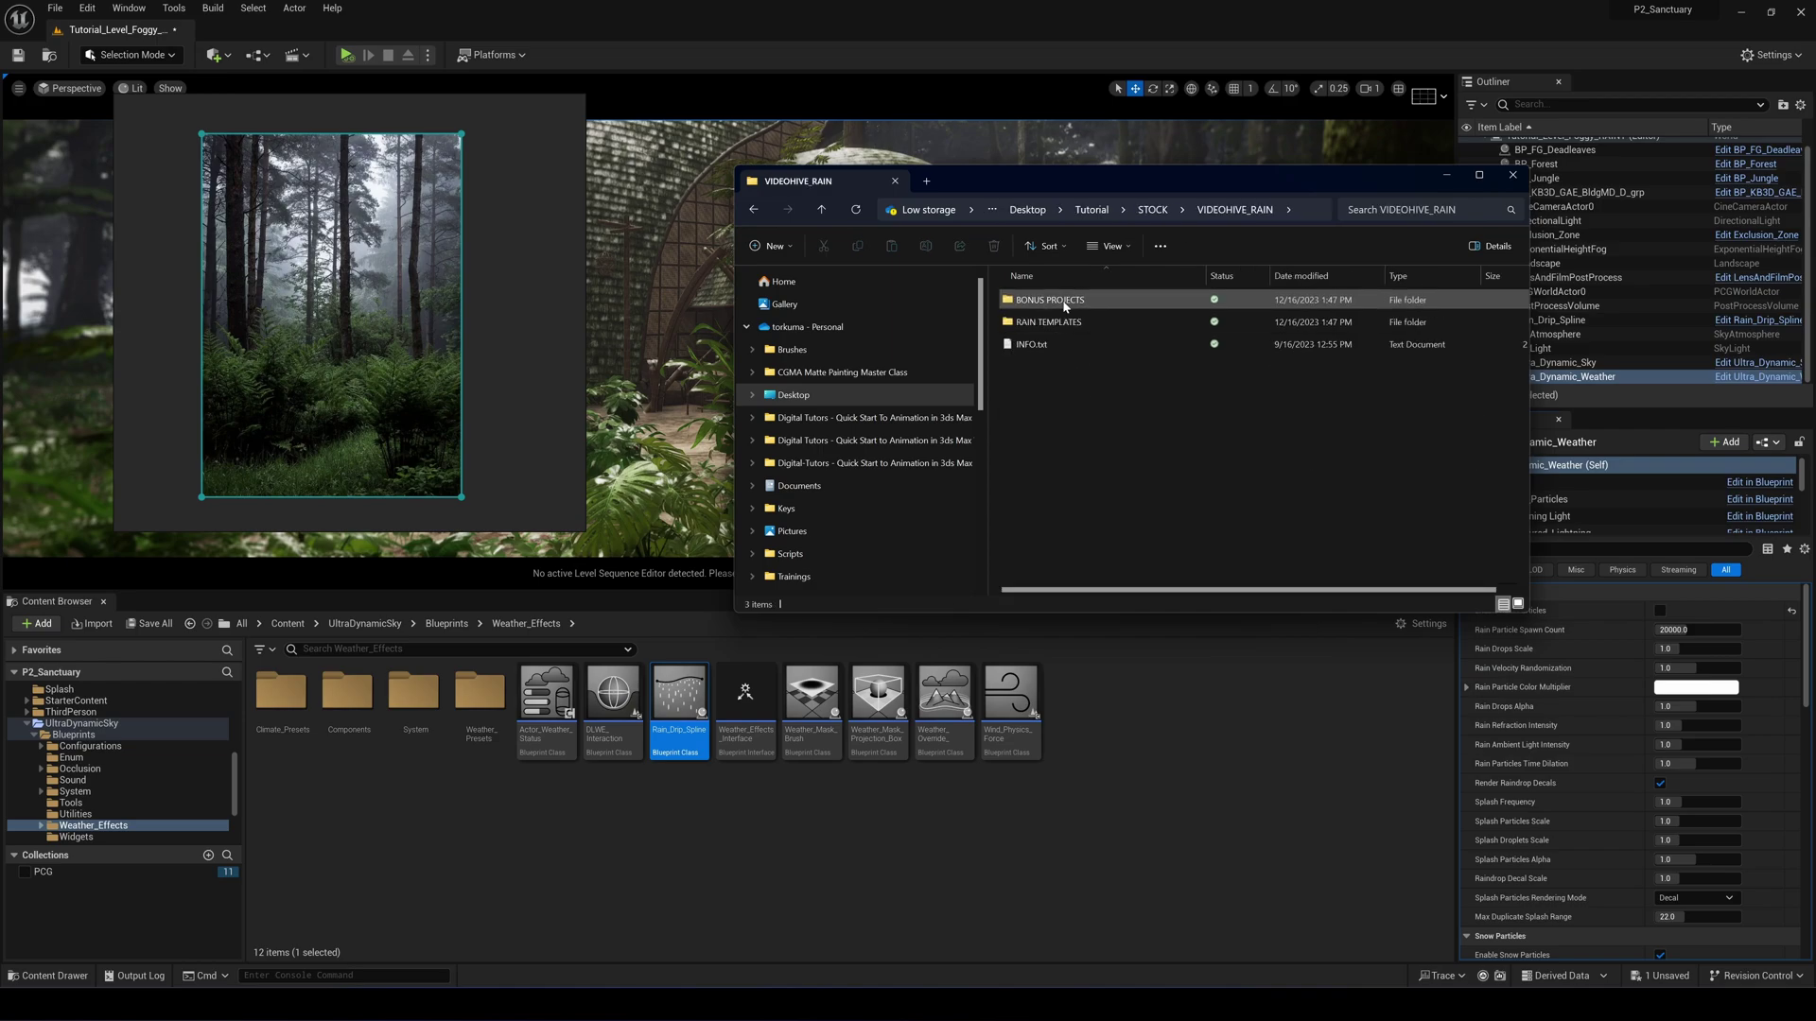
{"action": "left_click", "coordinate": [1065, 305]}
{"action": "double_click", "coordinate": [1065, 306]}
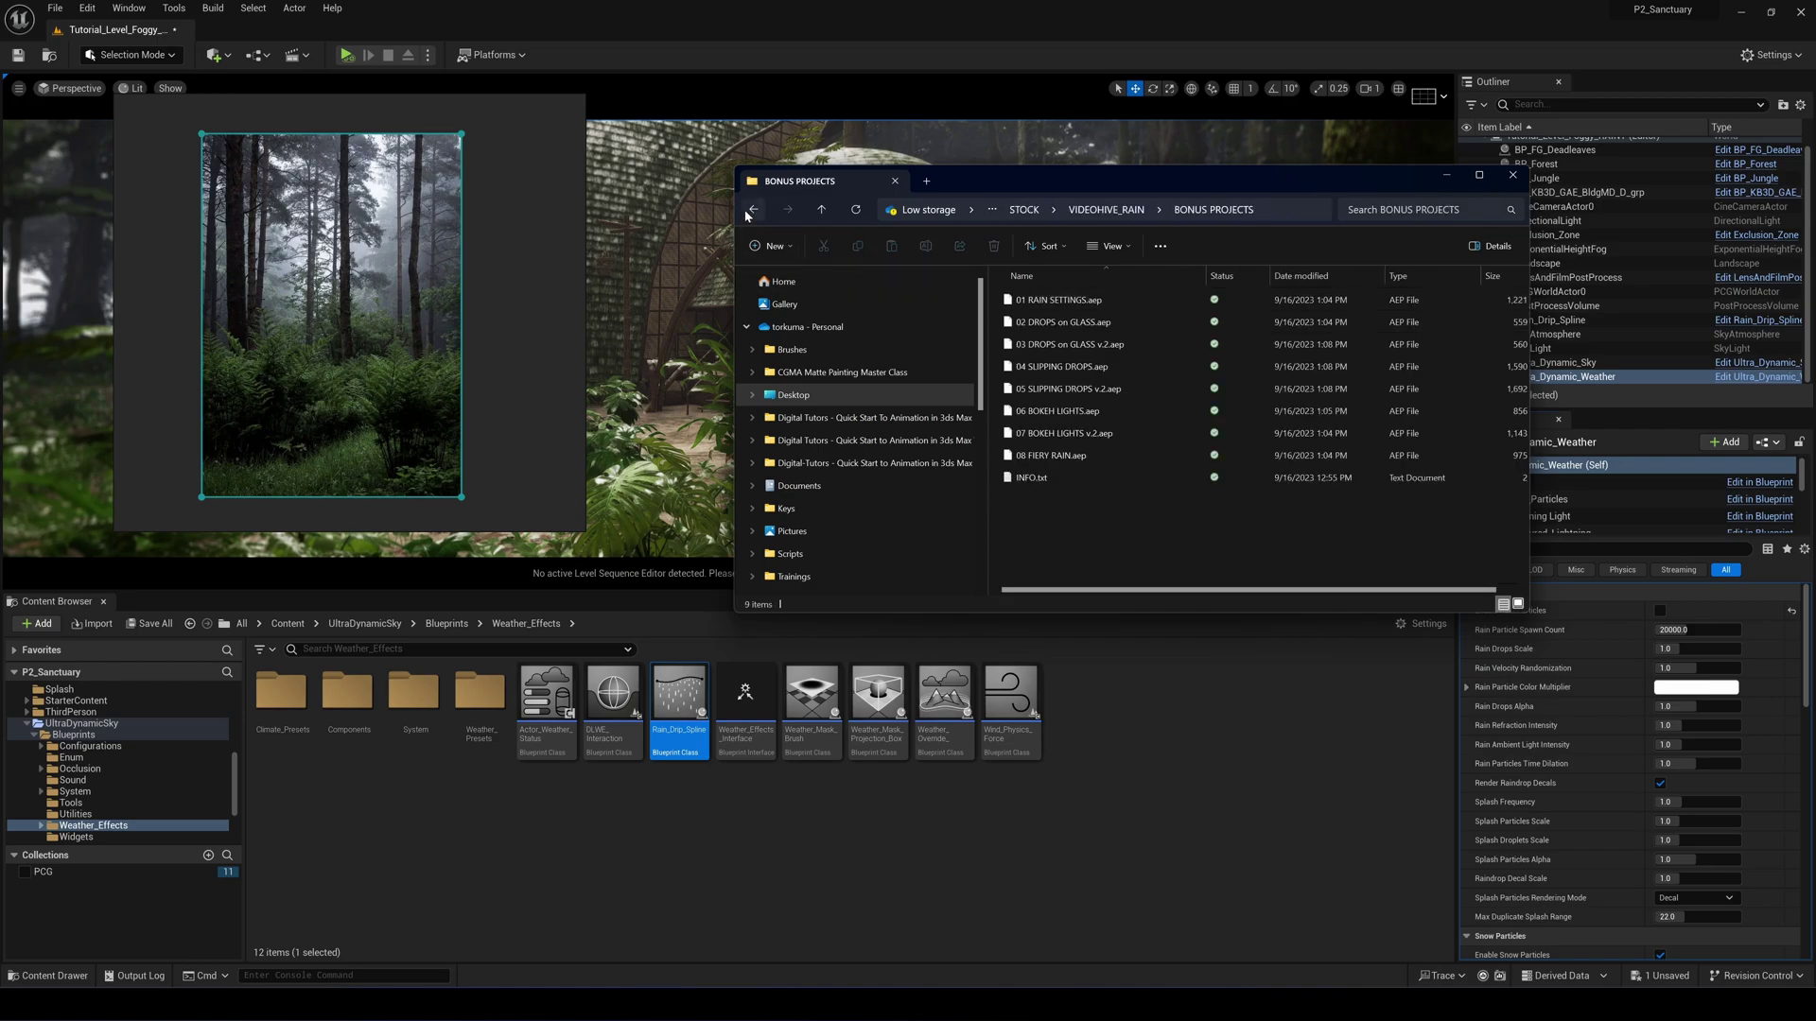
{"action": "left_click", "coordinate": [752, 210]}
{"action": "double_click", "coordinate": [1054, 324]}
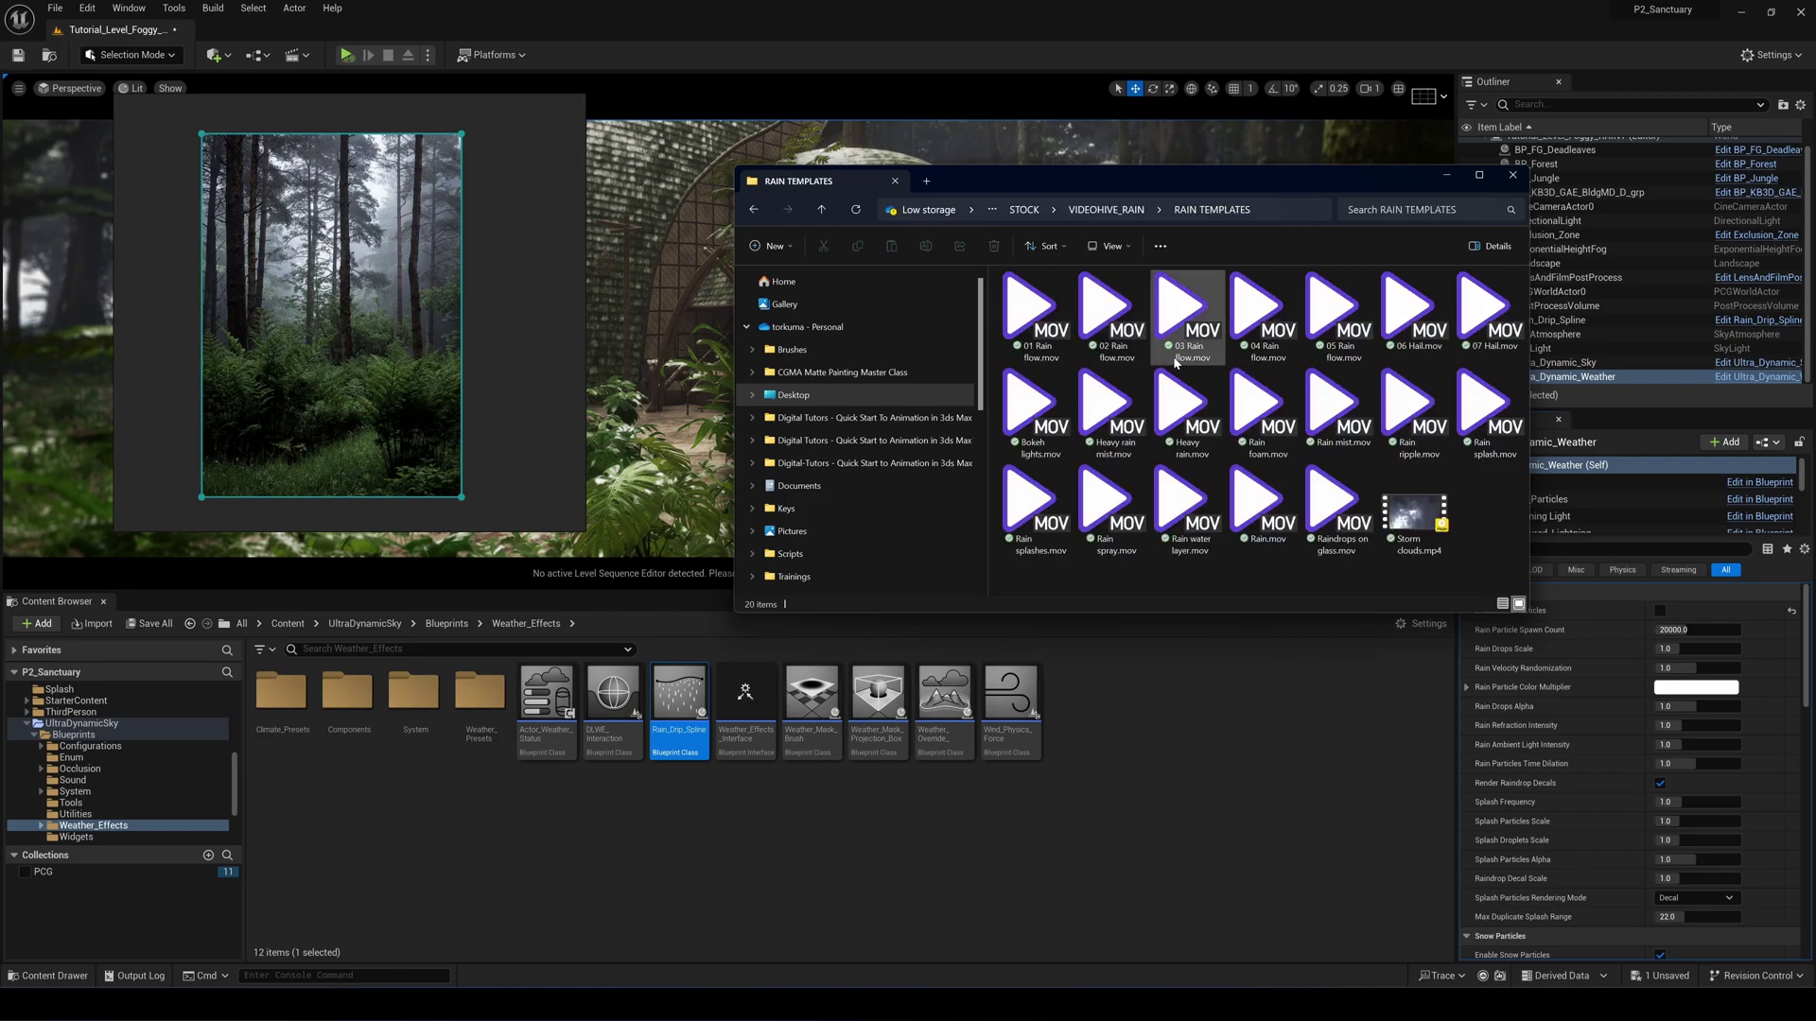
Preview the rain overlay clips Rain foam.mov, Rain mist.mov and 04 Rain flow.mov, and return to Unreal Editor.
{"action": "left_click", "coordinate": [1250, 407]}
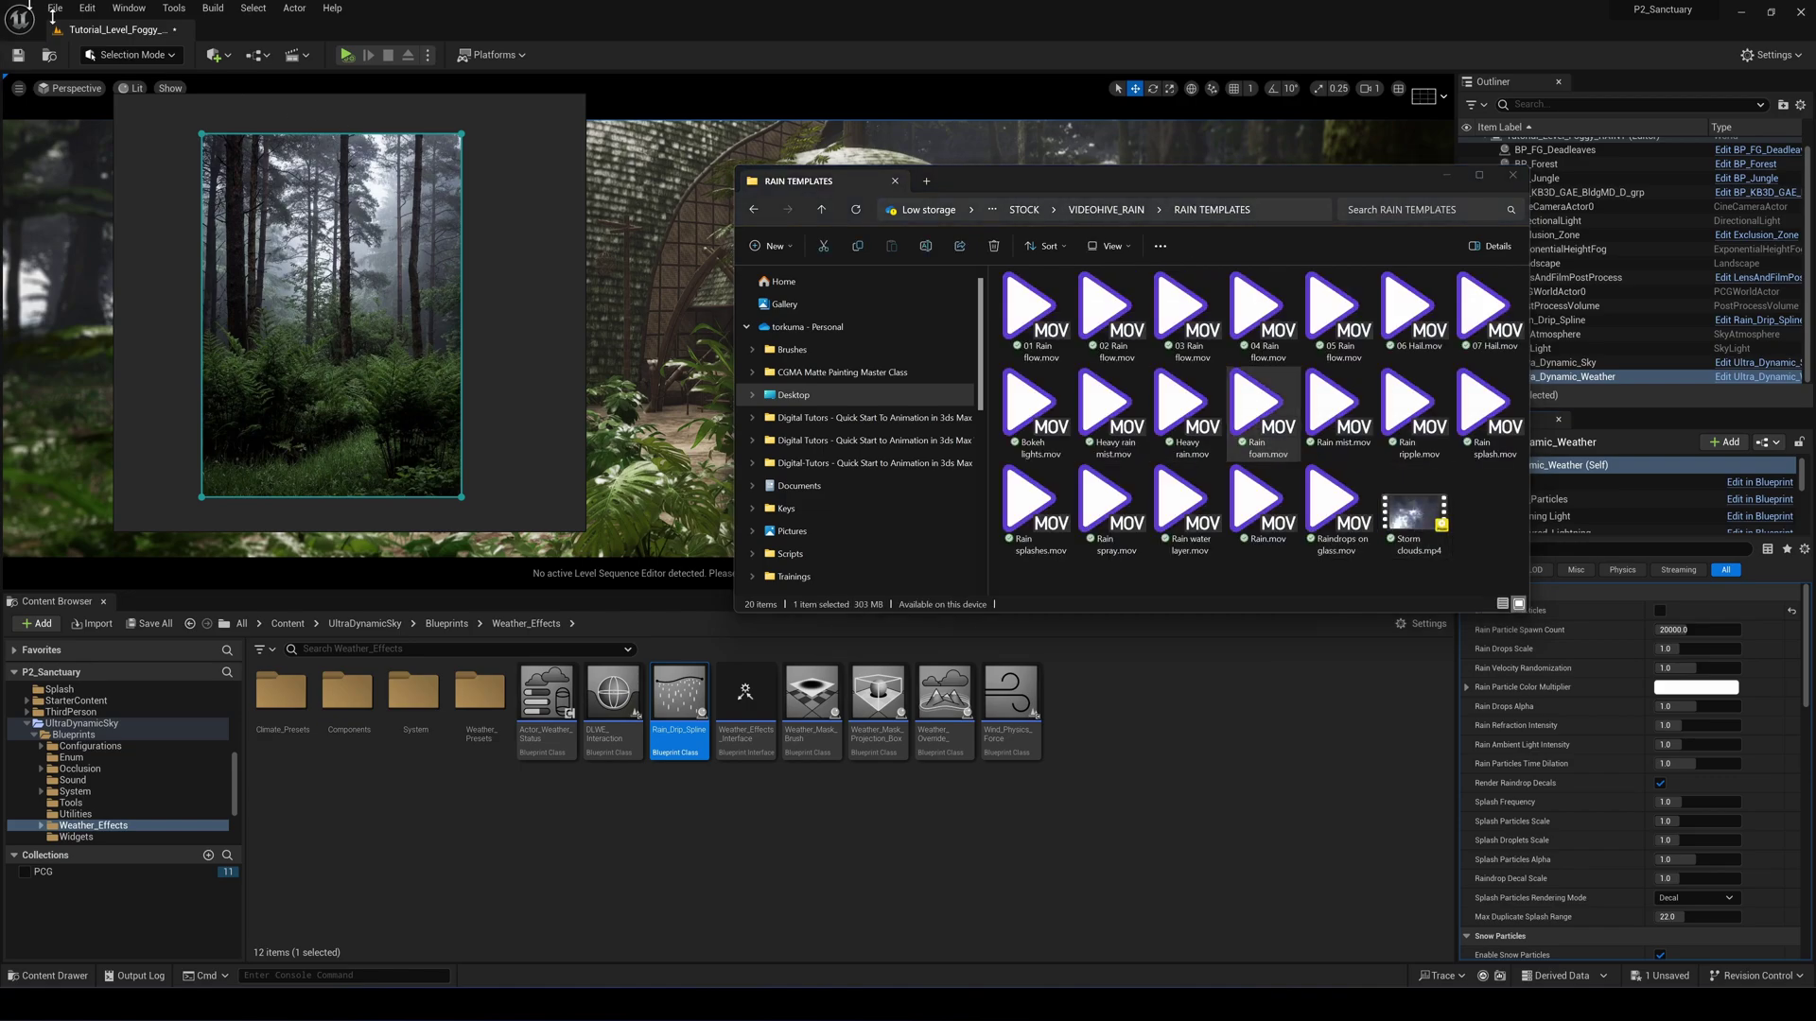
{"action": "left_click_drag", "start_coordinate": [0, 114], "coordinate": [814, 161]}
{"action": "double_click", "coordinate": [1614, 314]}
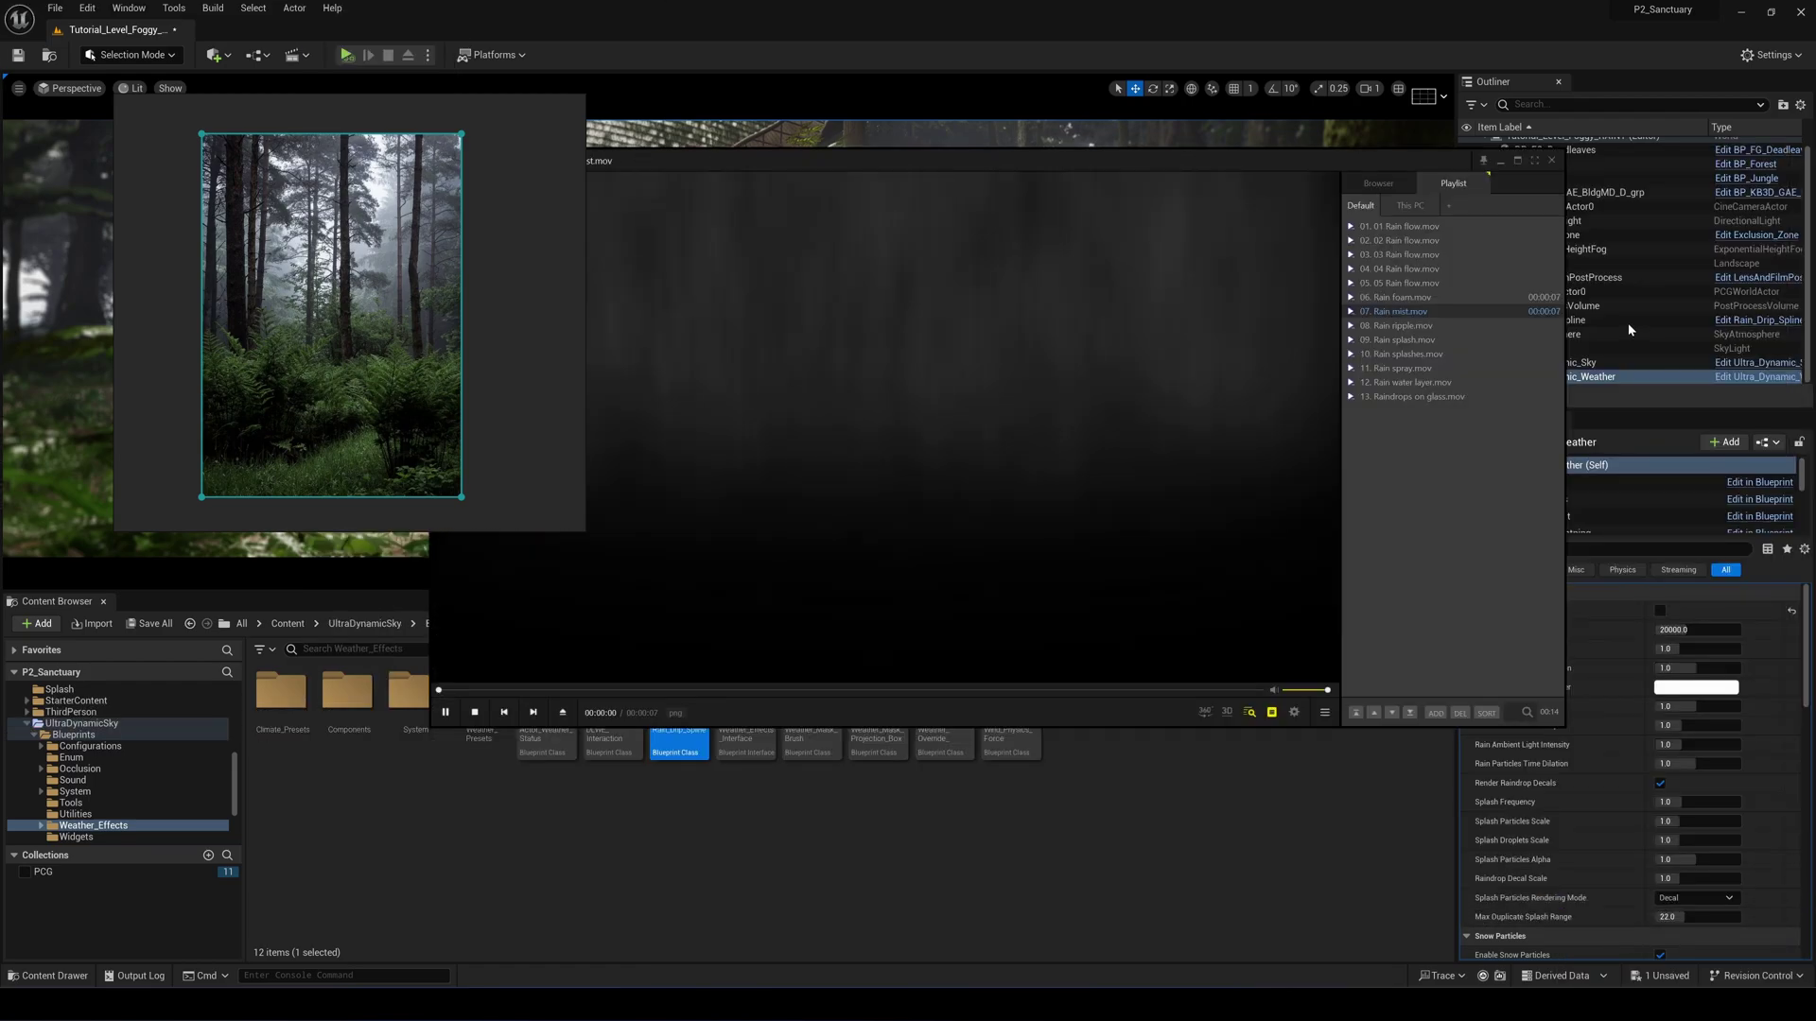
{"action": "double_click", "coordinate": [1405, 269]}
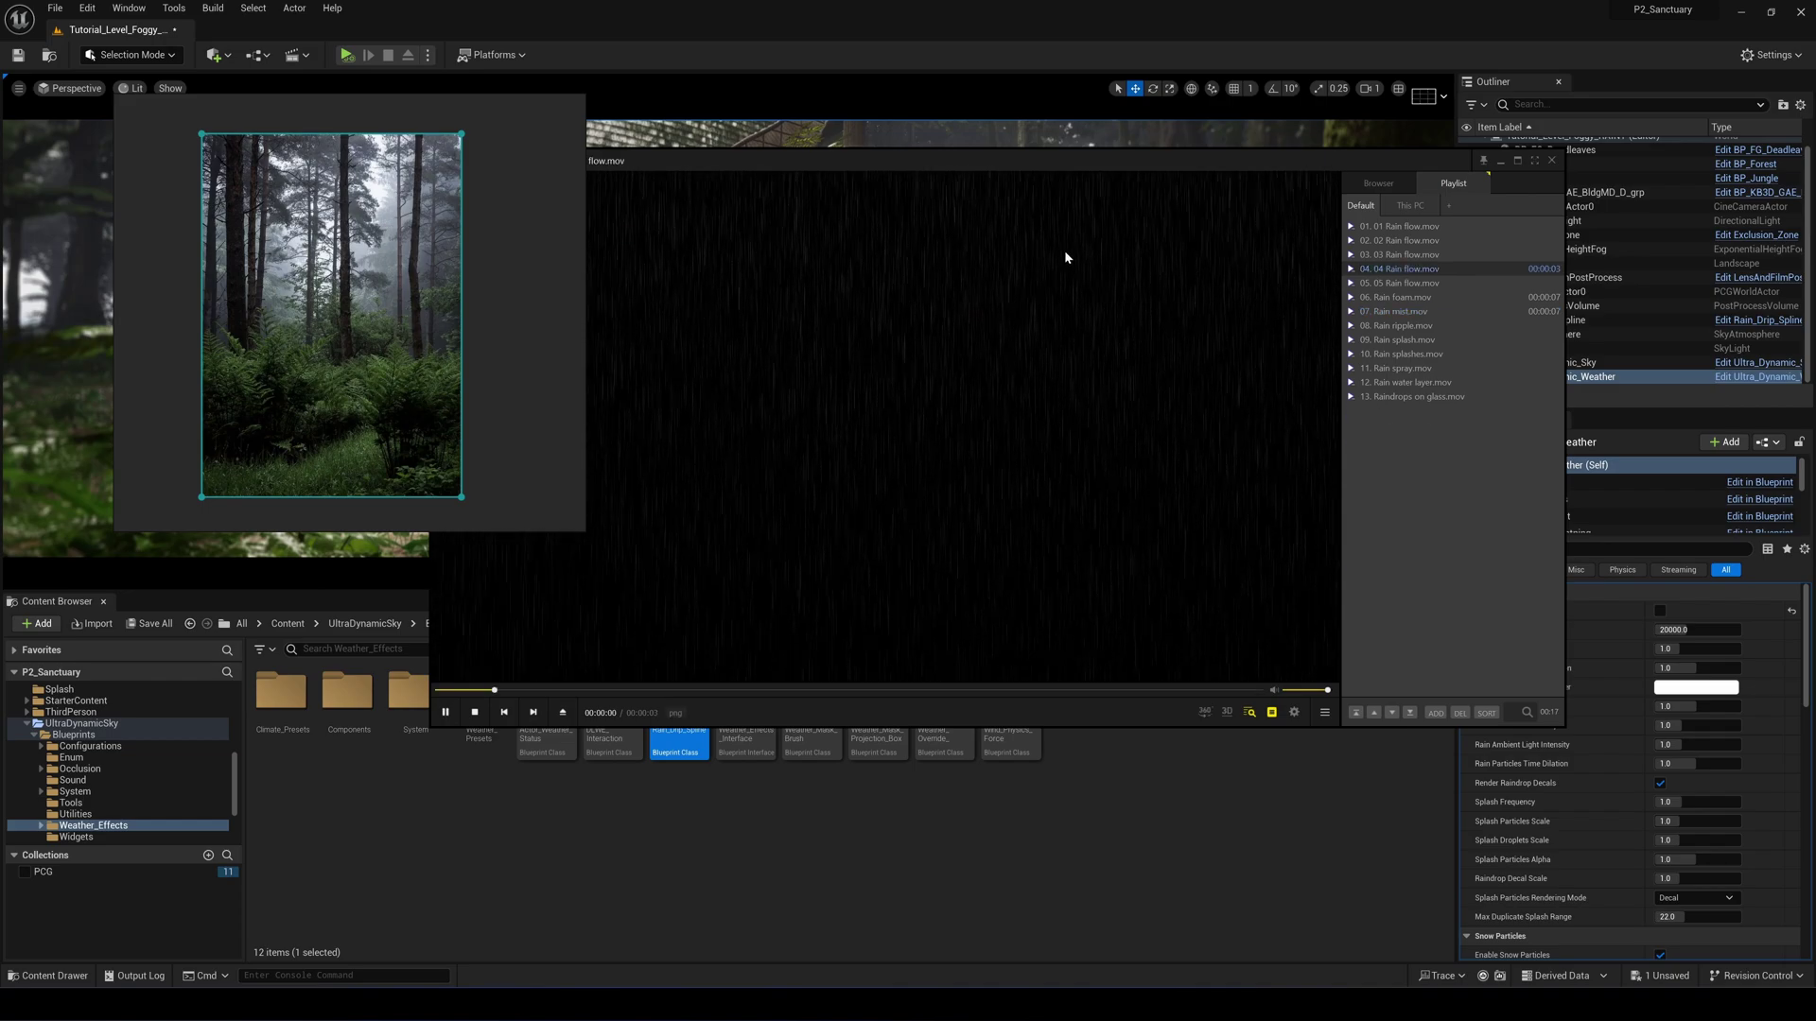
{"action": "left_click", "coordinate": [1551, 162]}
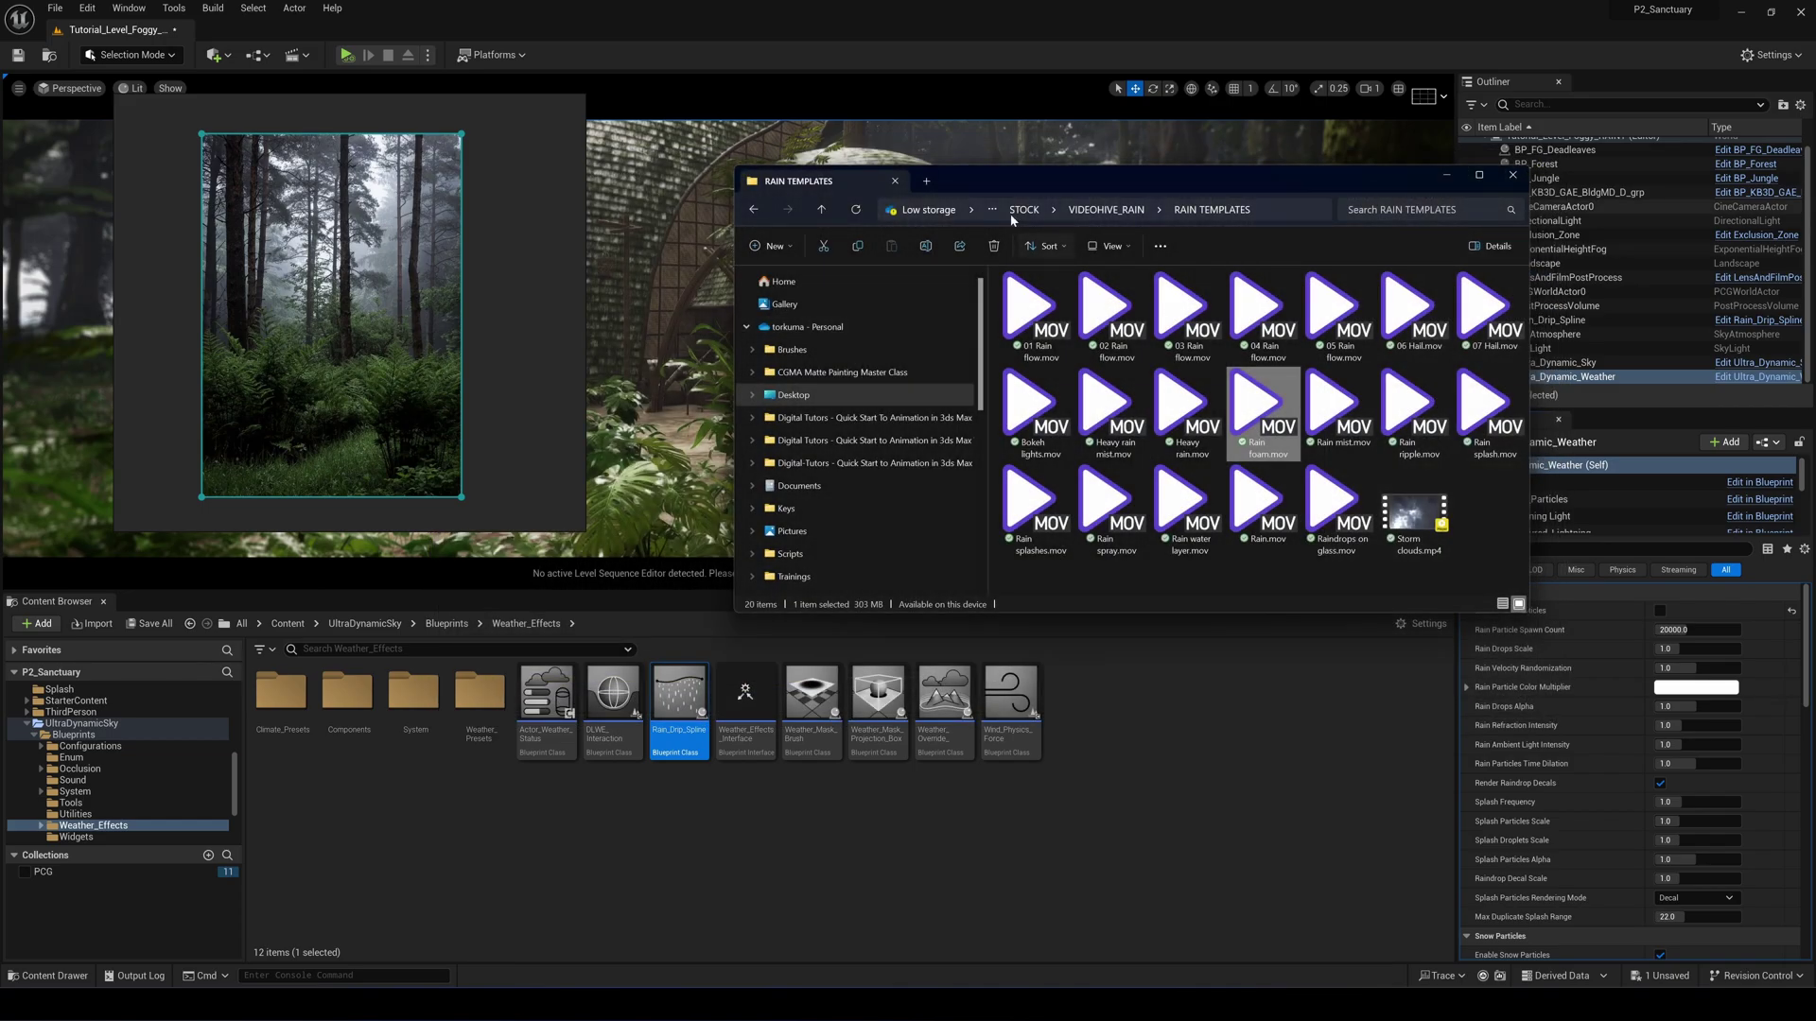
{"action": "left_click_drag", "start_coordinate": [1201, 184], "coordinate": [996, 231]}
{"action": "left_click", "coordinate": [1230, 226]}
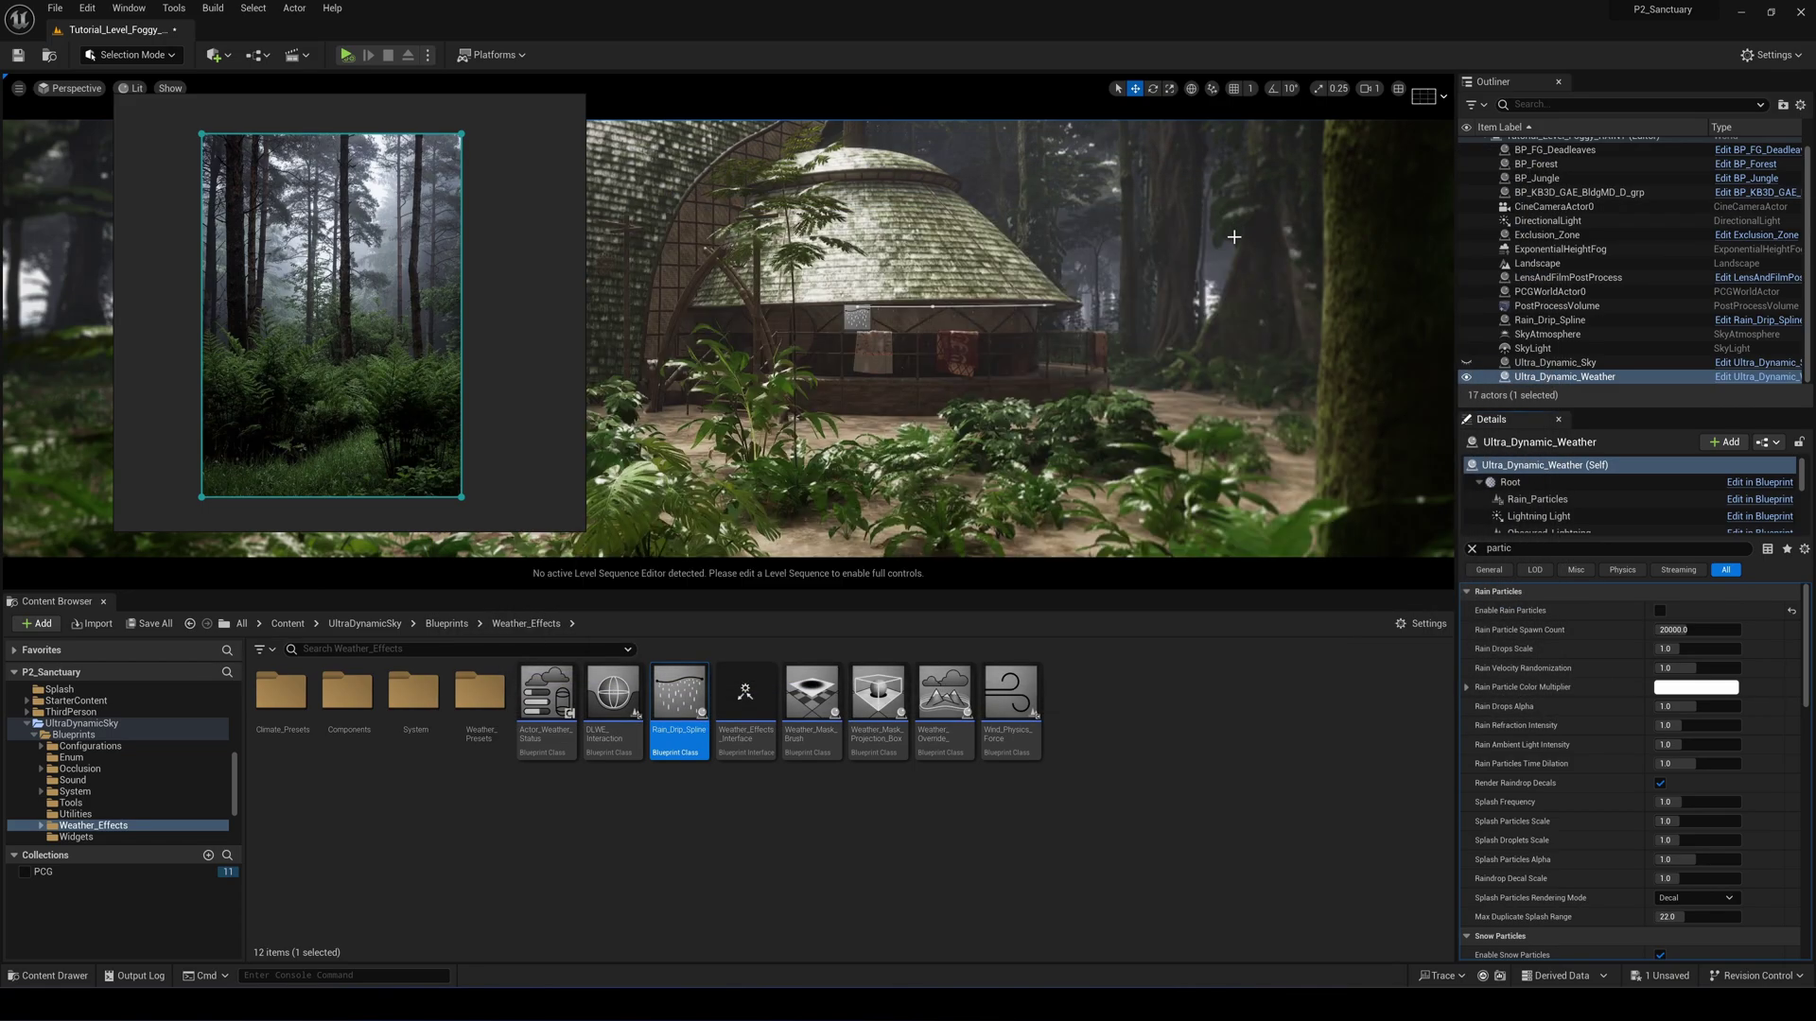
Recall the bookmarked camera view 1 of the hut and shift the forest reference image to uncover more of the viewport.
{"action": "right_click_drag", "start_coordinate": [1002, 453], "coordinate": [994, 455]}
{"action": "key", "text": "1"}
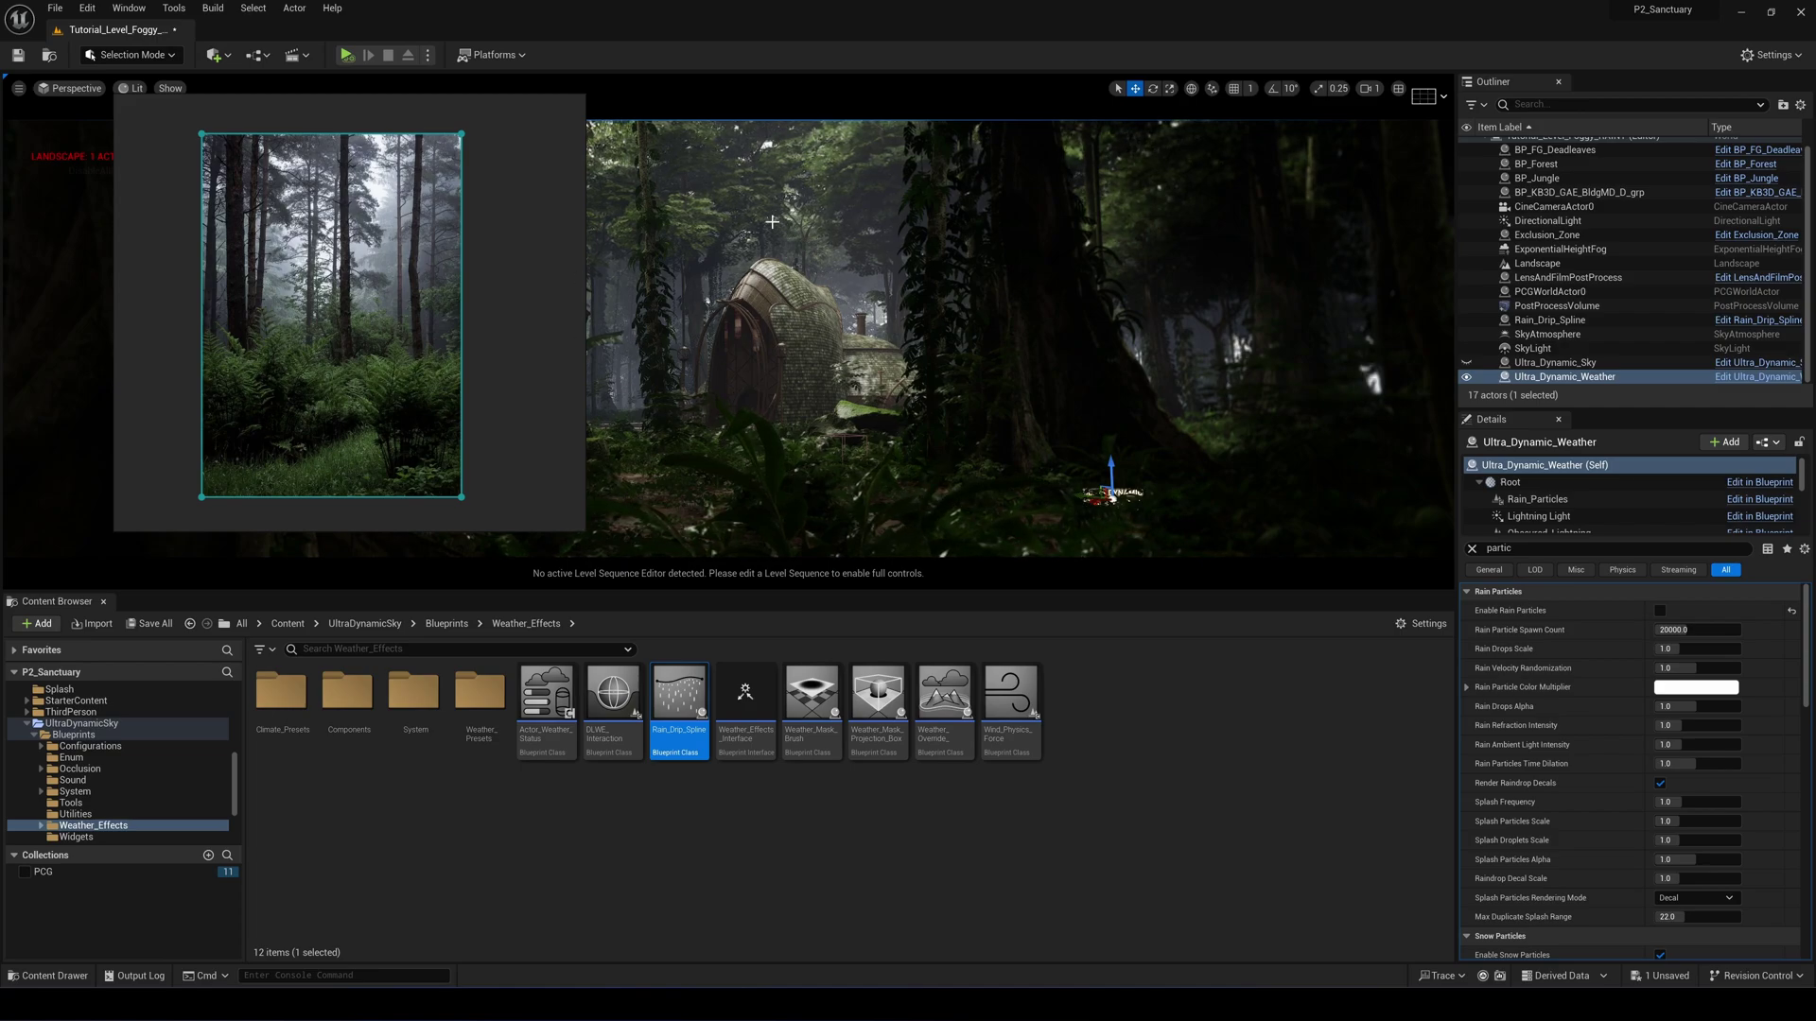
{"action": "left_click_drag", "start_coordinate": [411, 345], "coordinate": [364, 365]}
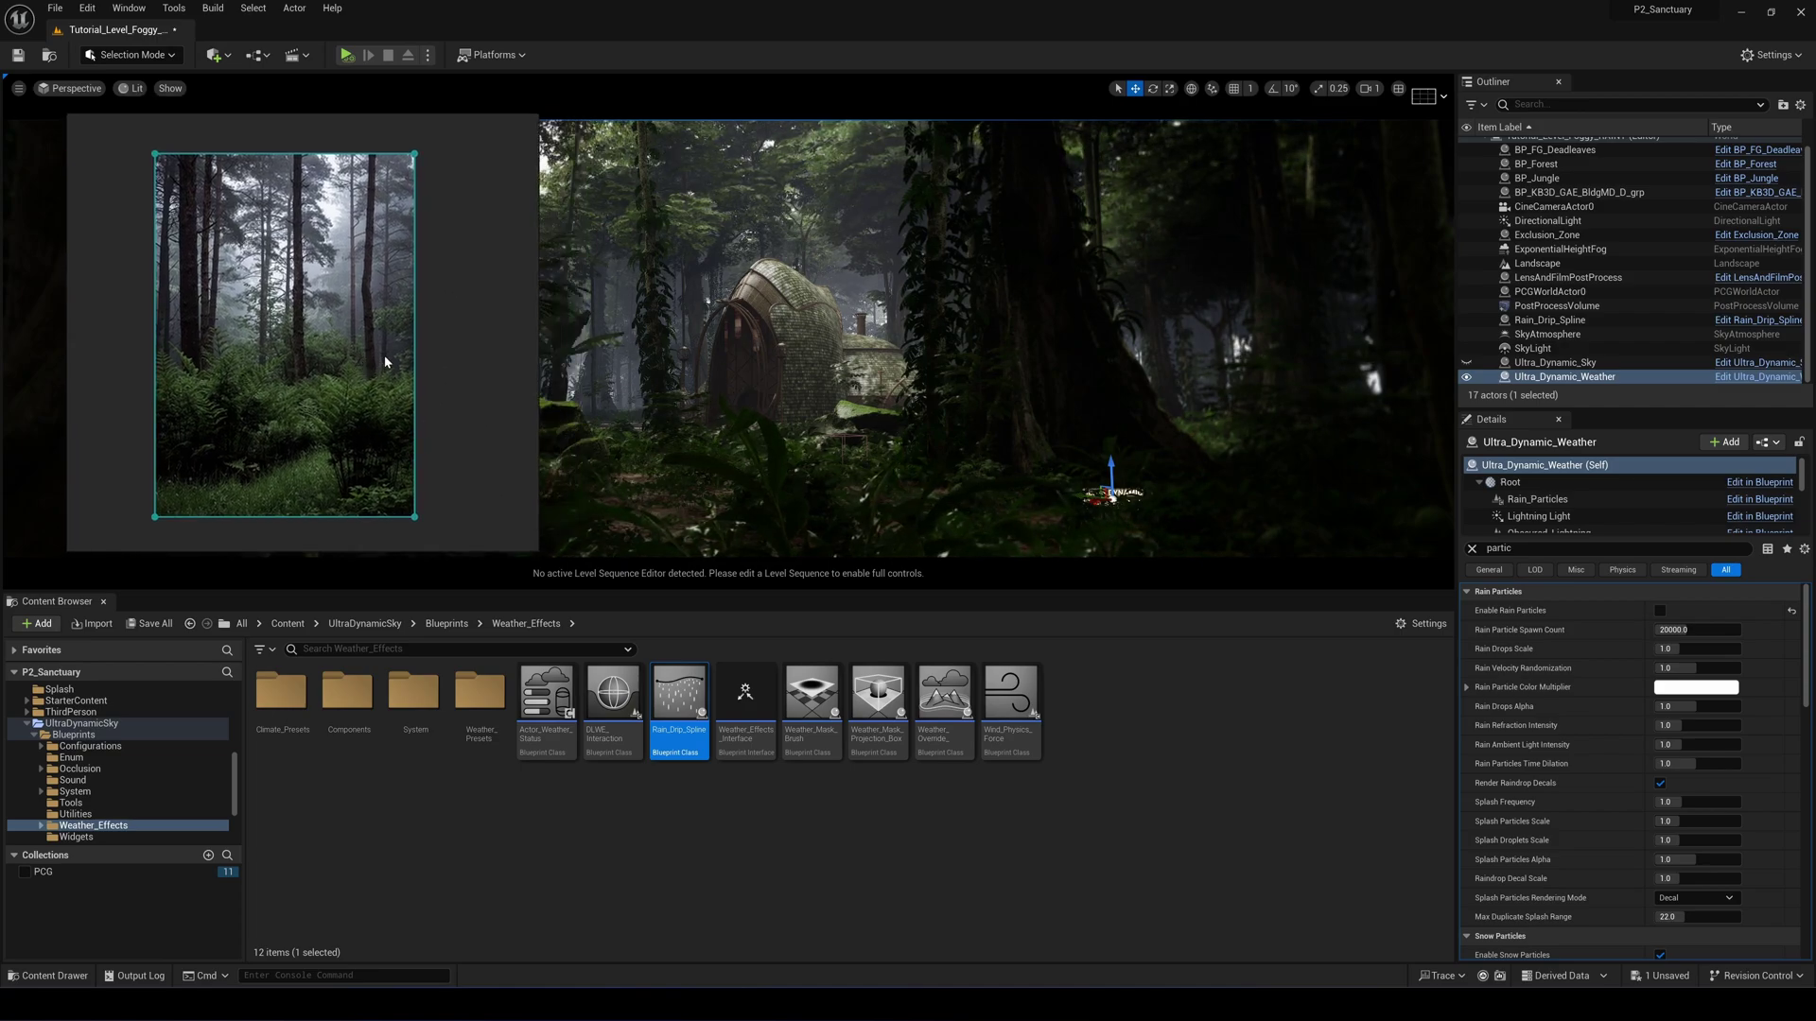